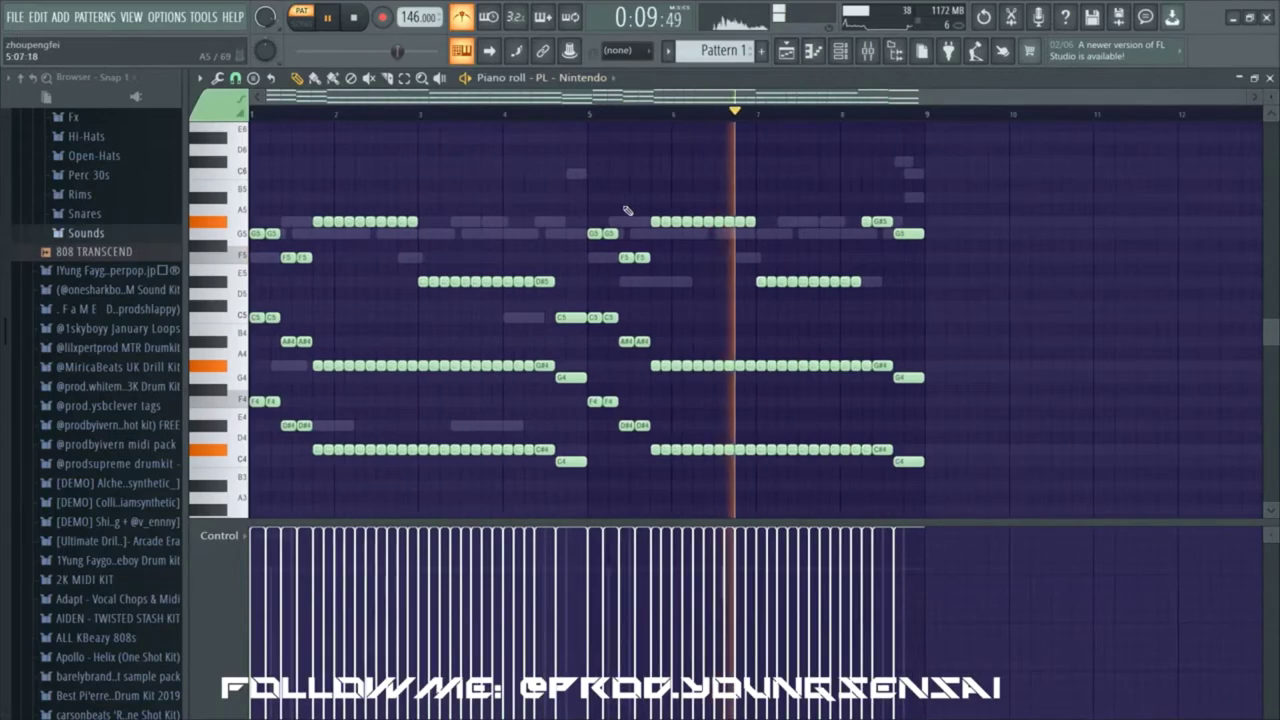
- Review the notes of the PL - Nintendo, PL - Fiasco and Bass - Car$on channels in the piano roll
scroll(588, 172, up, 1)
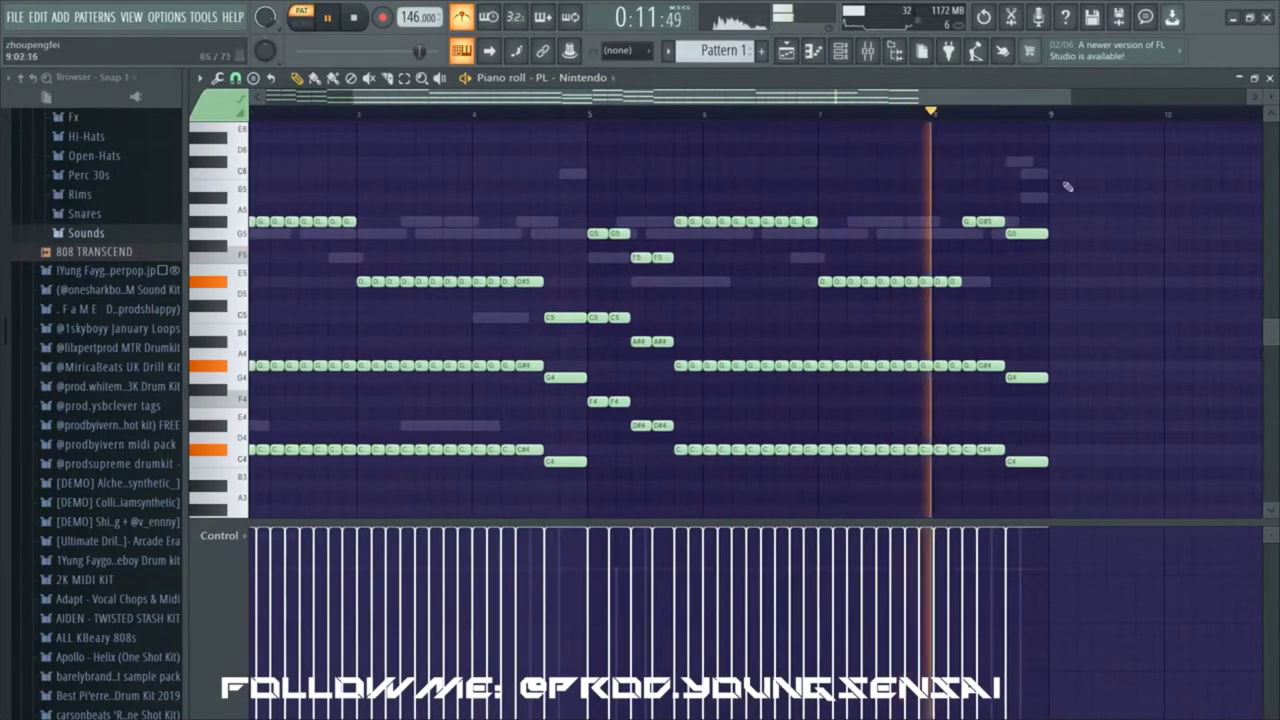
click(605, 80)
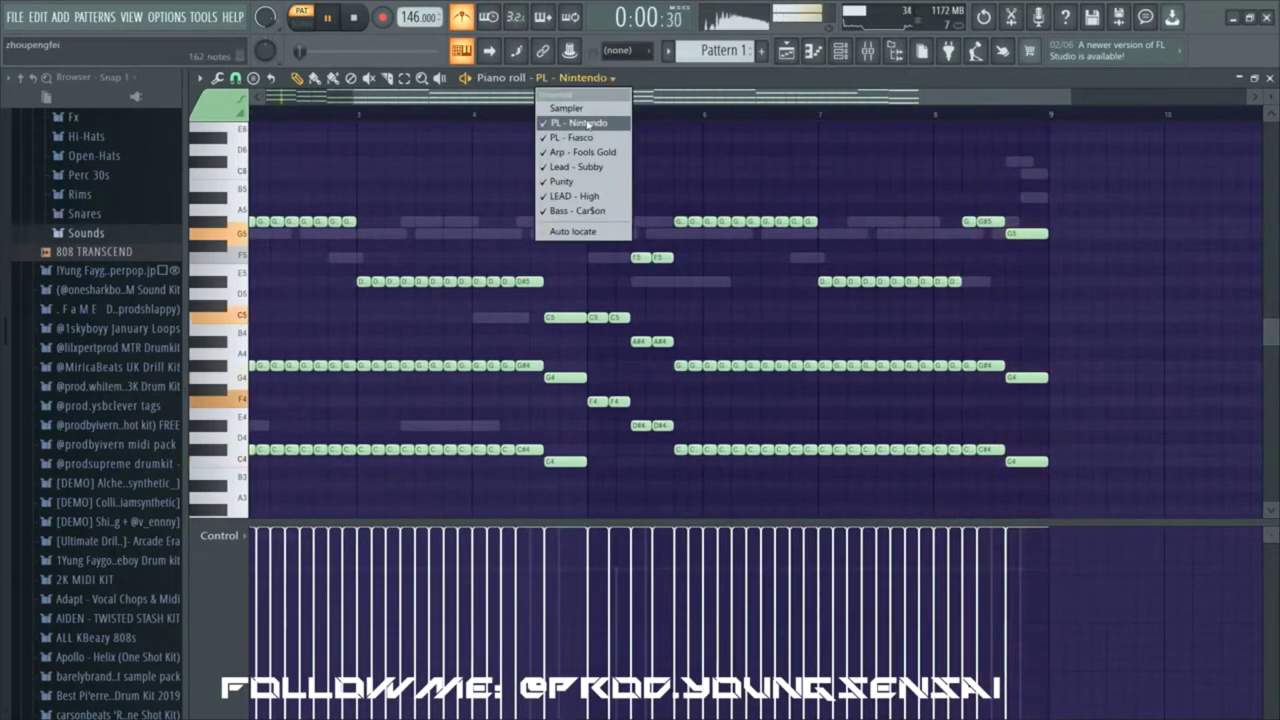
click(588, 134)
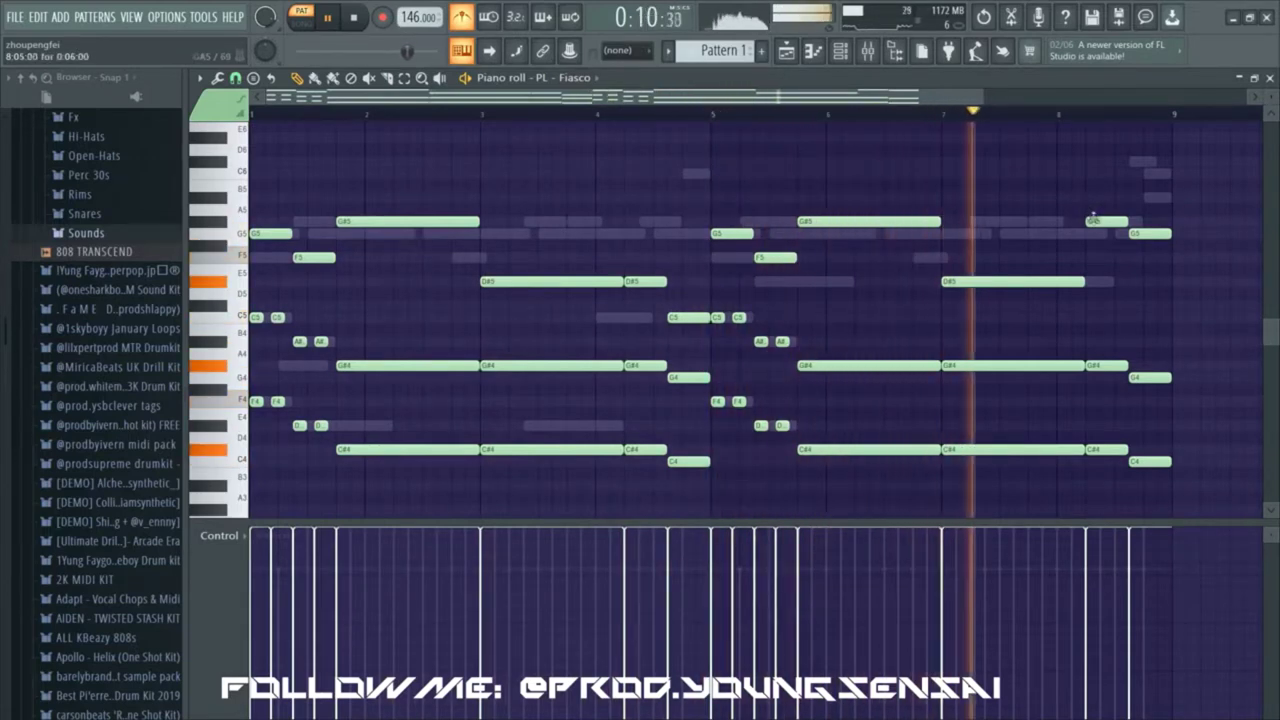
click(584, 84)
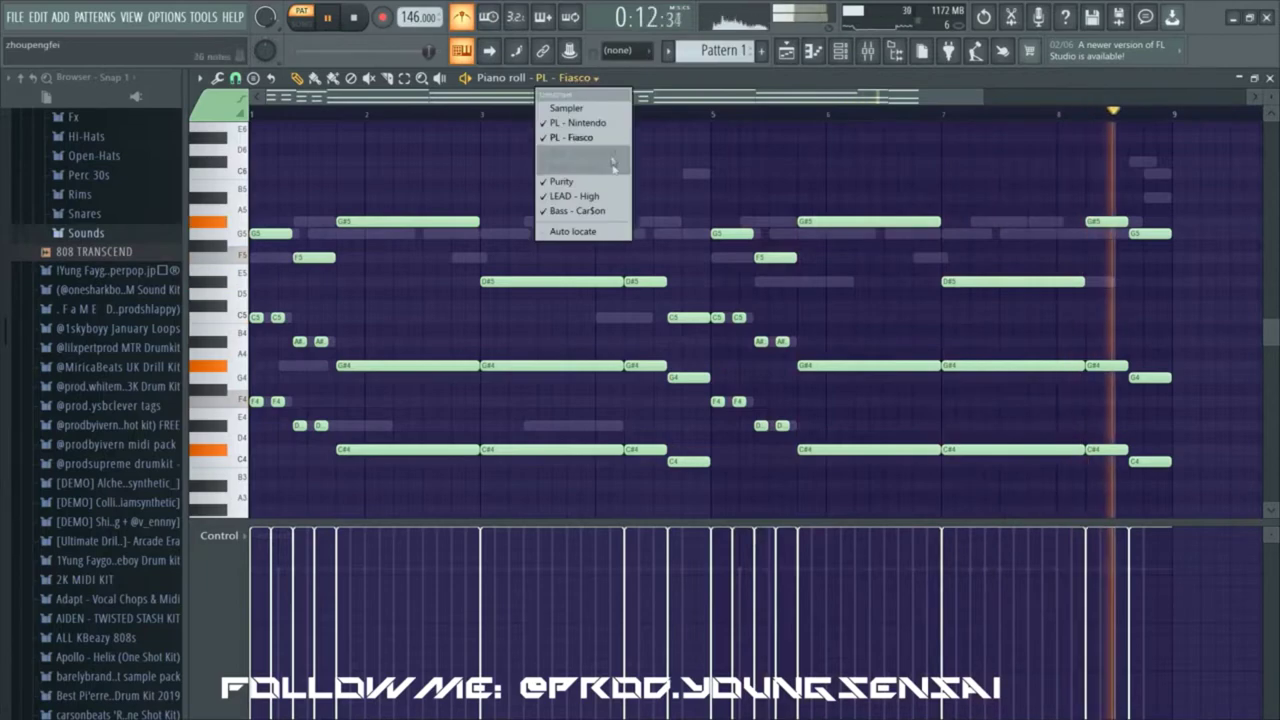
click(588, 206)
- Add No Lie Snare from the Yung Faygo Hyperpop kit's Snares folder as a new channel and reposition the channel rack
click(841, 52)
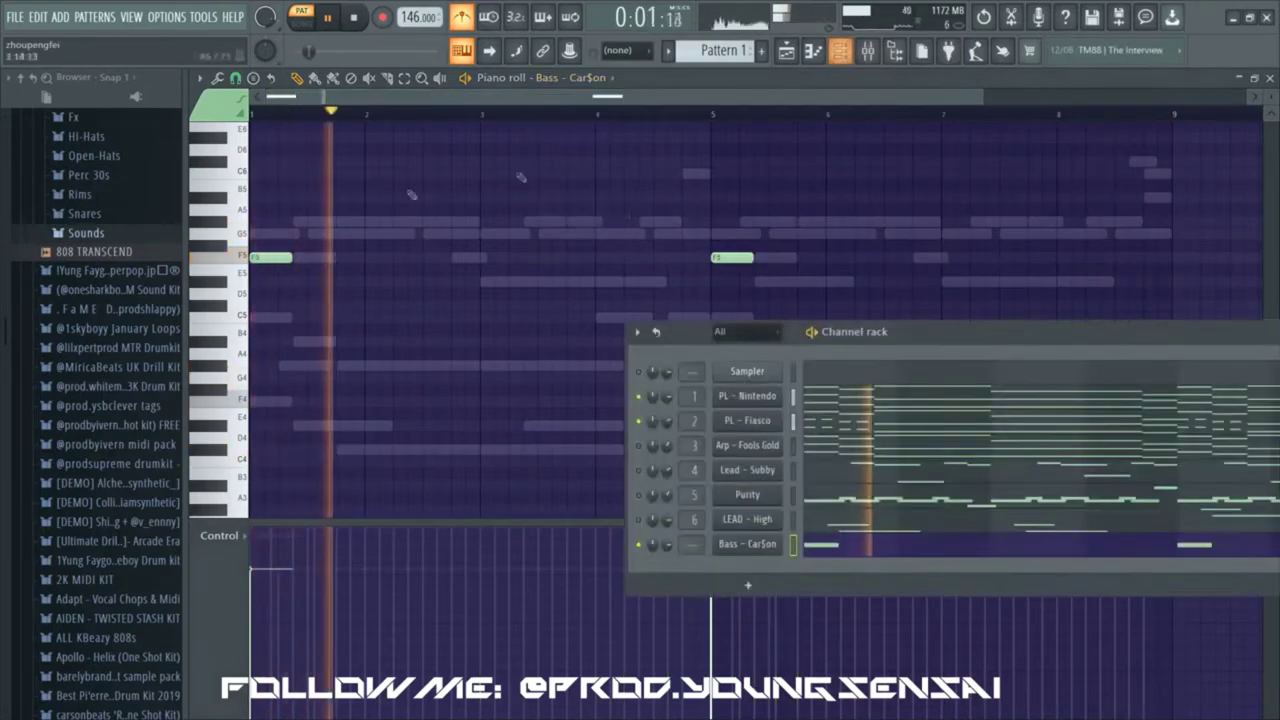
scroll(107, 265, up, 3)
key(space)
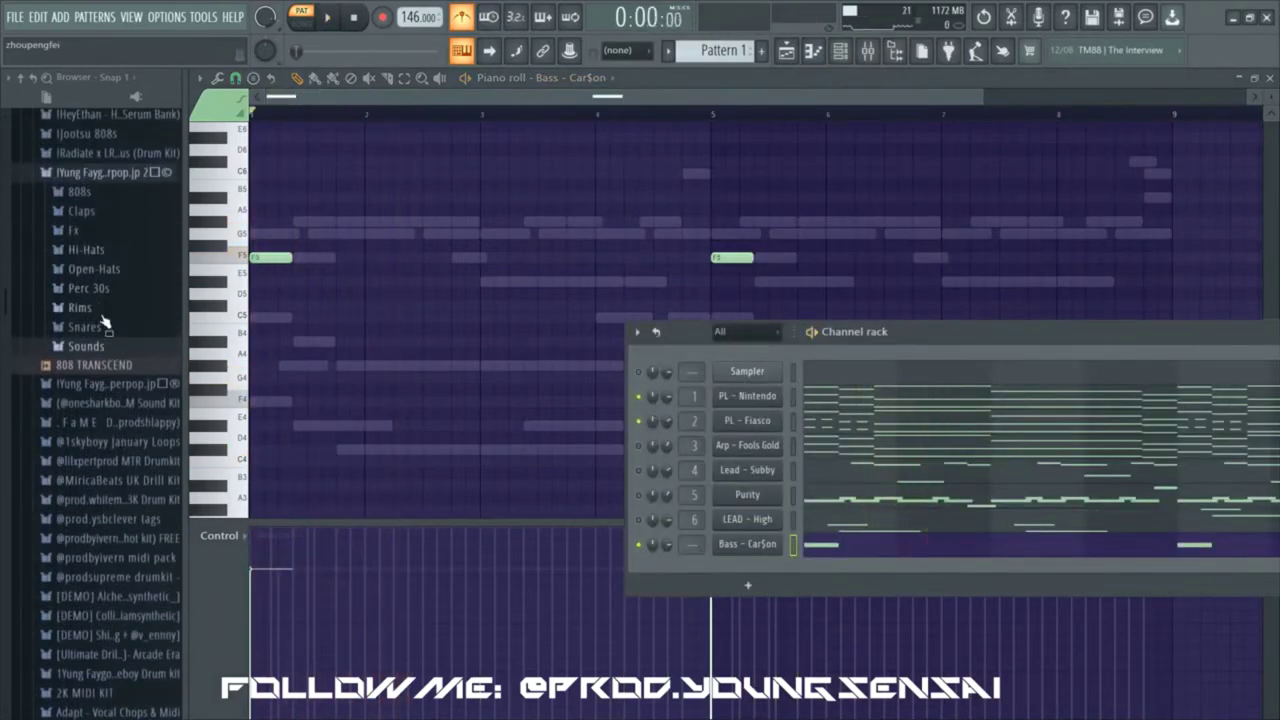
click(132, 158)
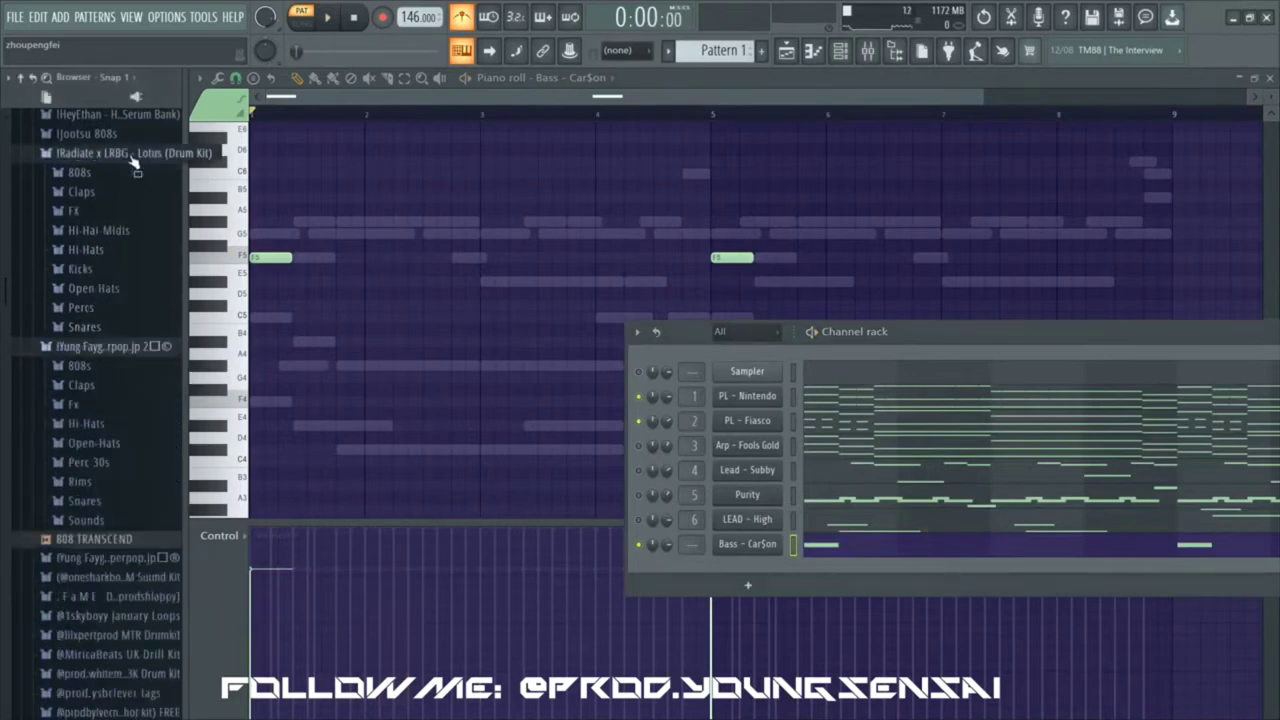
click(133, 158)
drag(136, 181, 147, 240)
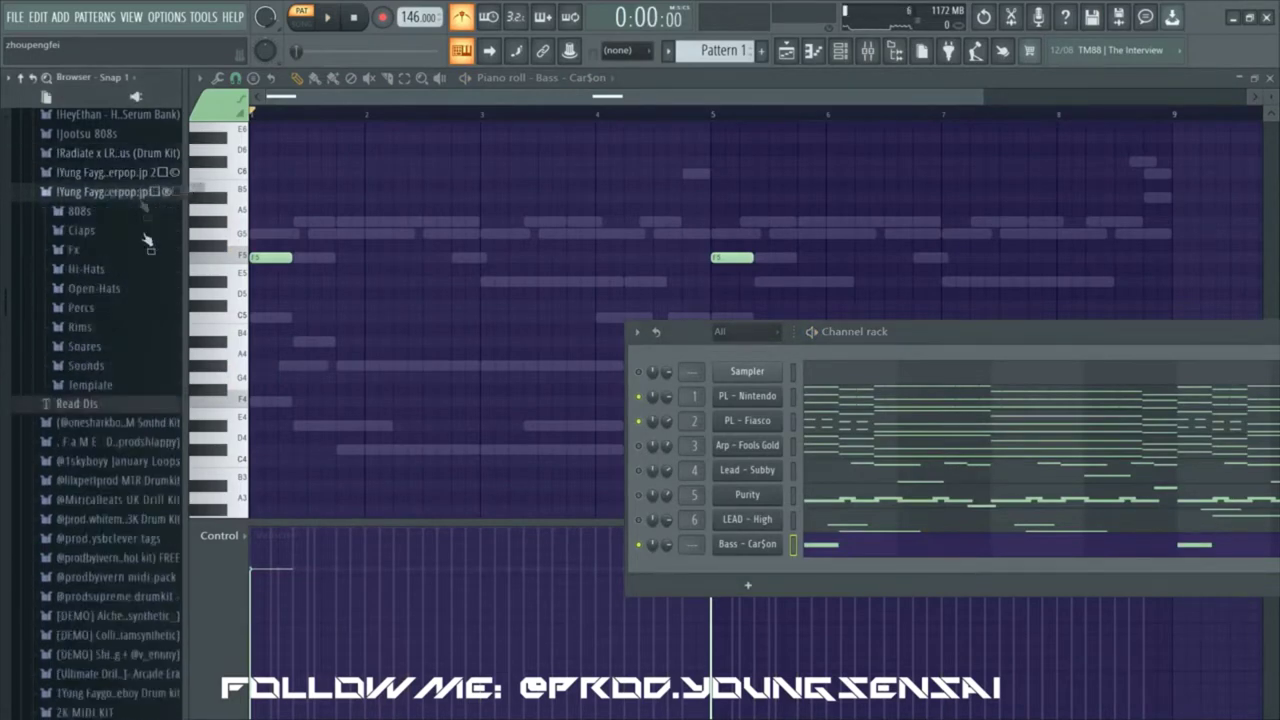
click(117, 349)
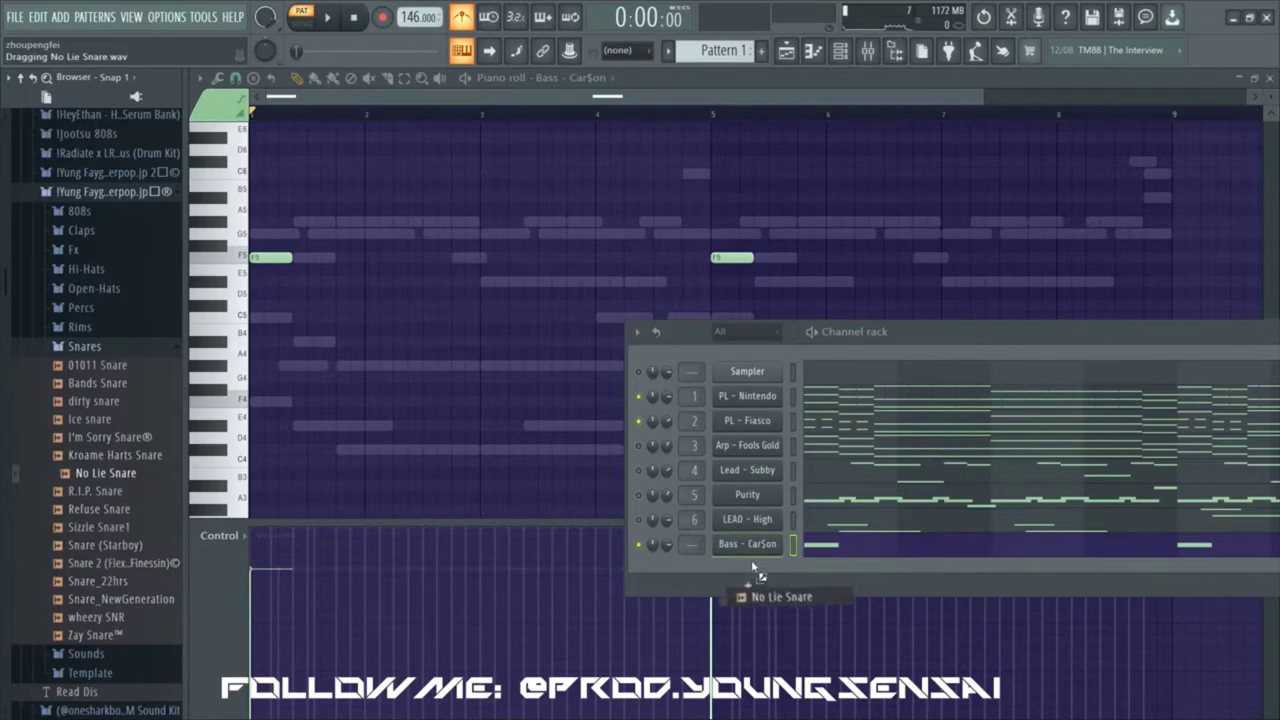
drag(752, 567, 754, 566)
drag(1028, 331, 613, 369)
click(1131, 371)
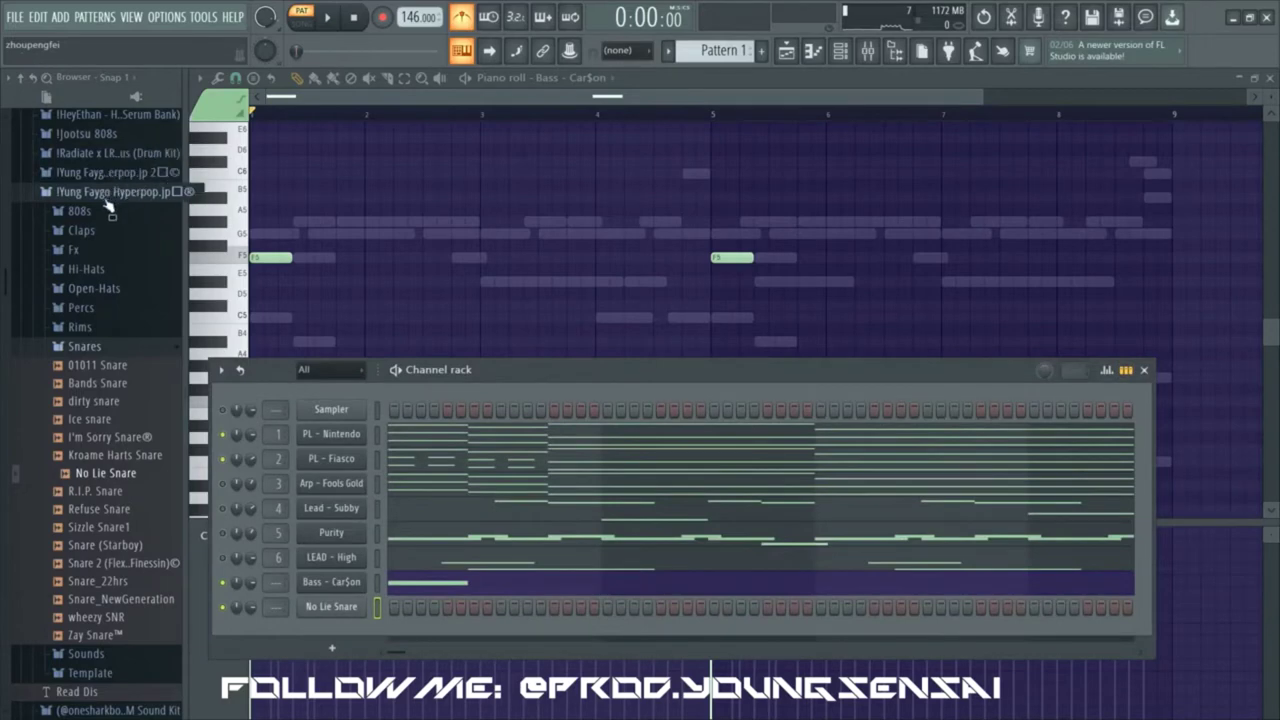
- Load !Clap Midi 1 from the Claps folder into the No Lie Snare piano roll and play the pattern
click(82, 231)
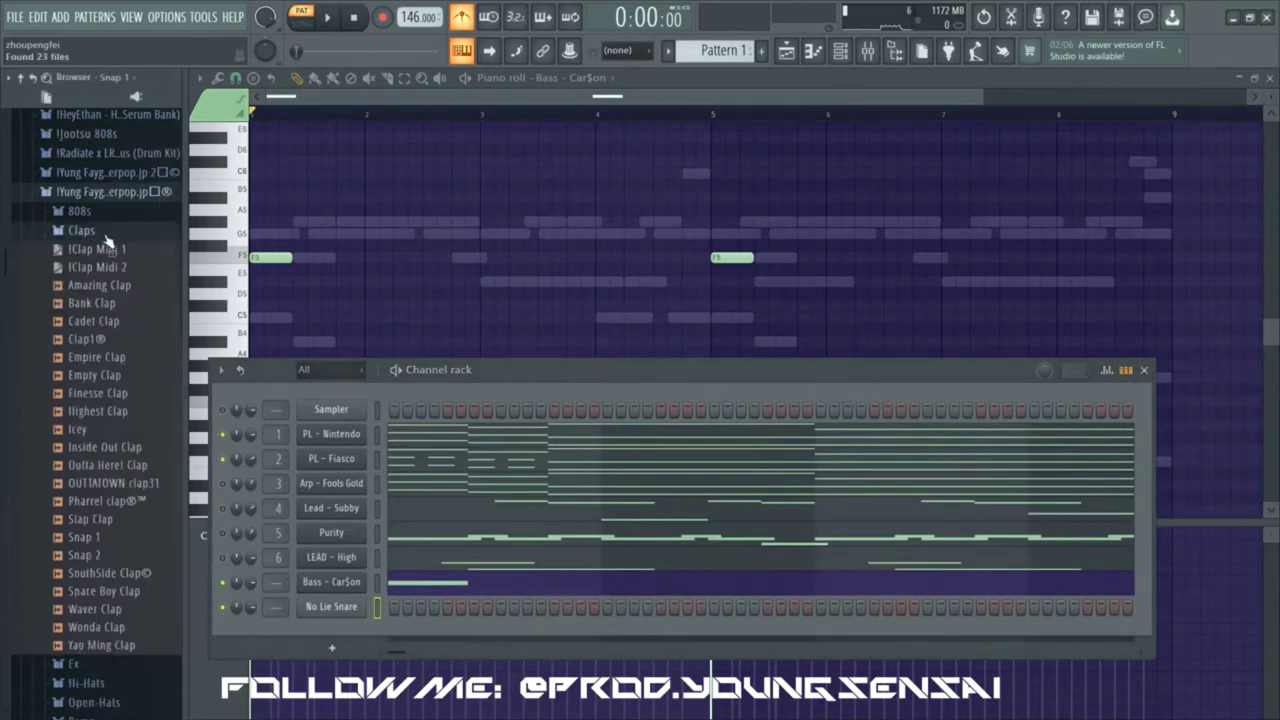
click(613, 78)
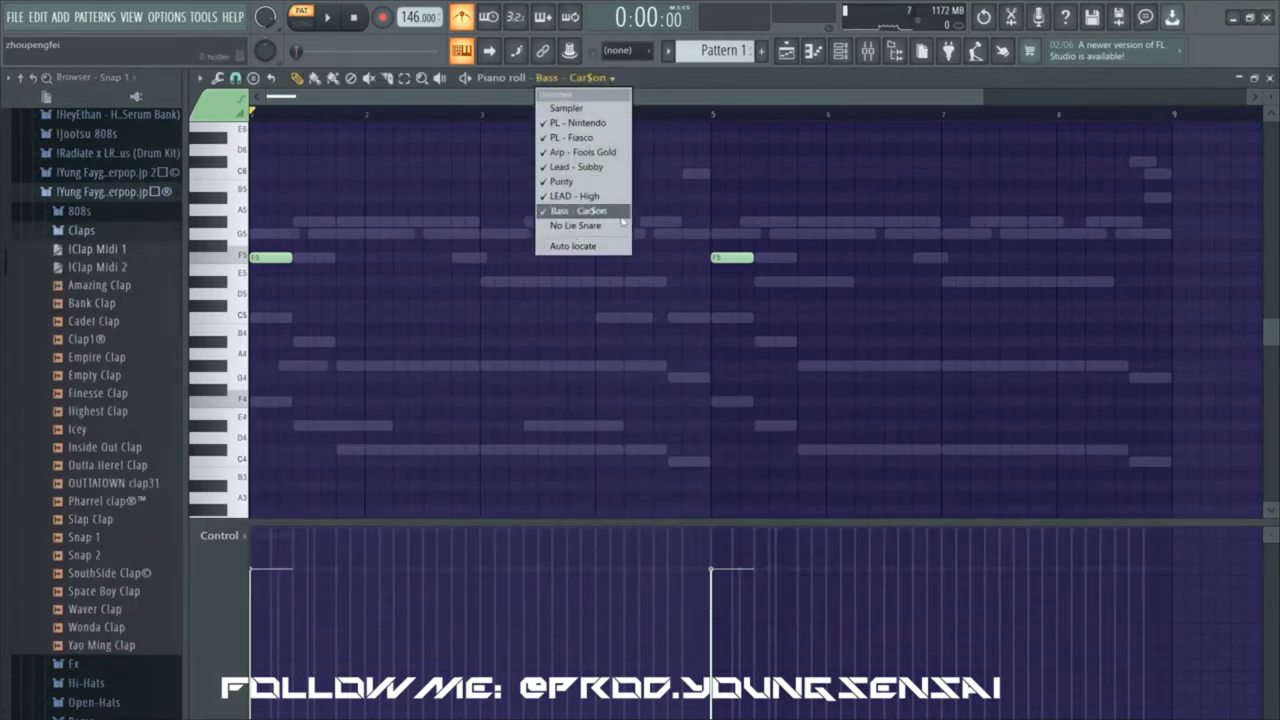
click(590, 225)
drag(82, 258, 371, 606)
key(space)
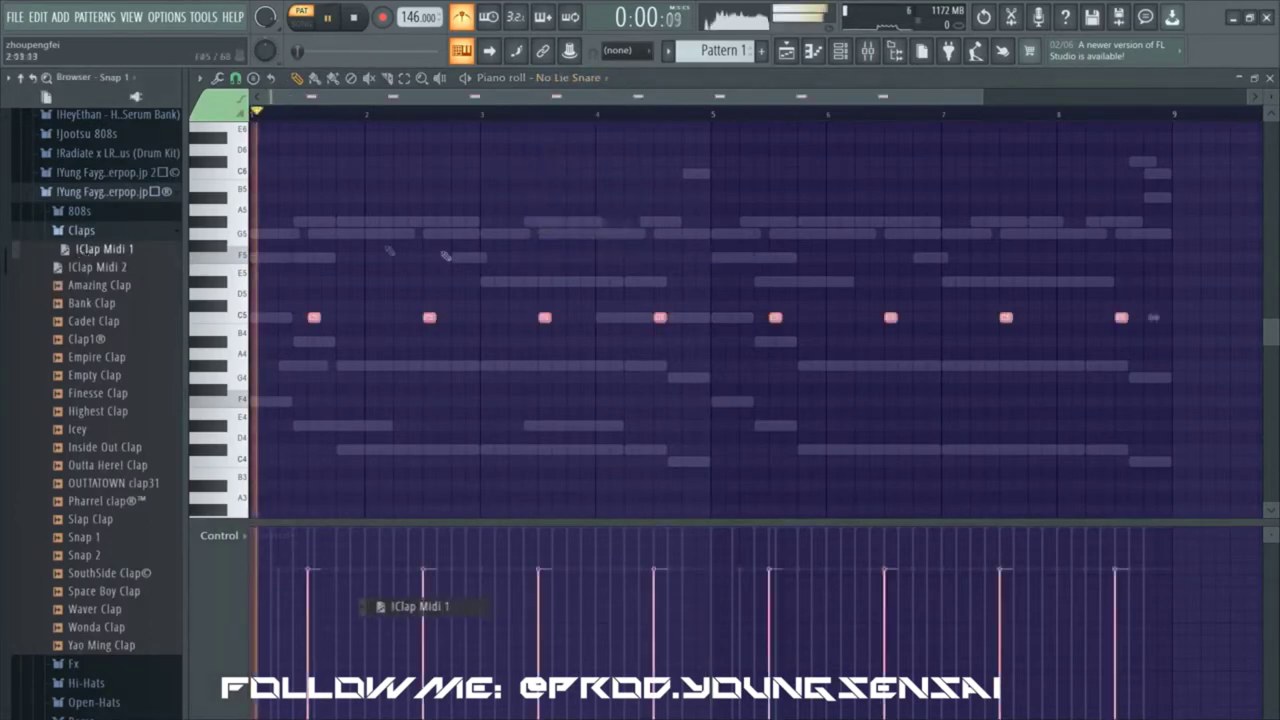
- Add wheezy SNR from the Snares folder as a new channel below No Lie Snare and play the pattern
click(138, 230)
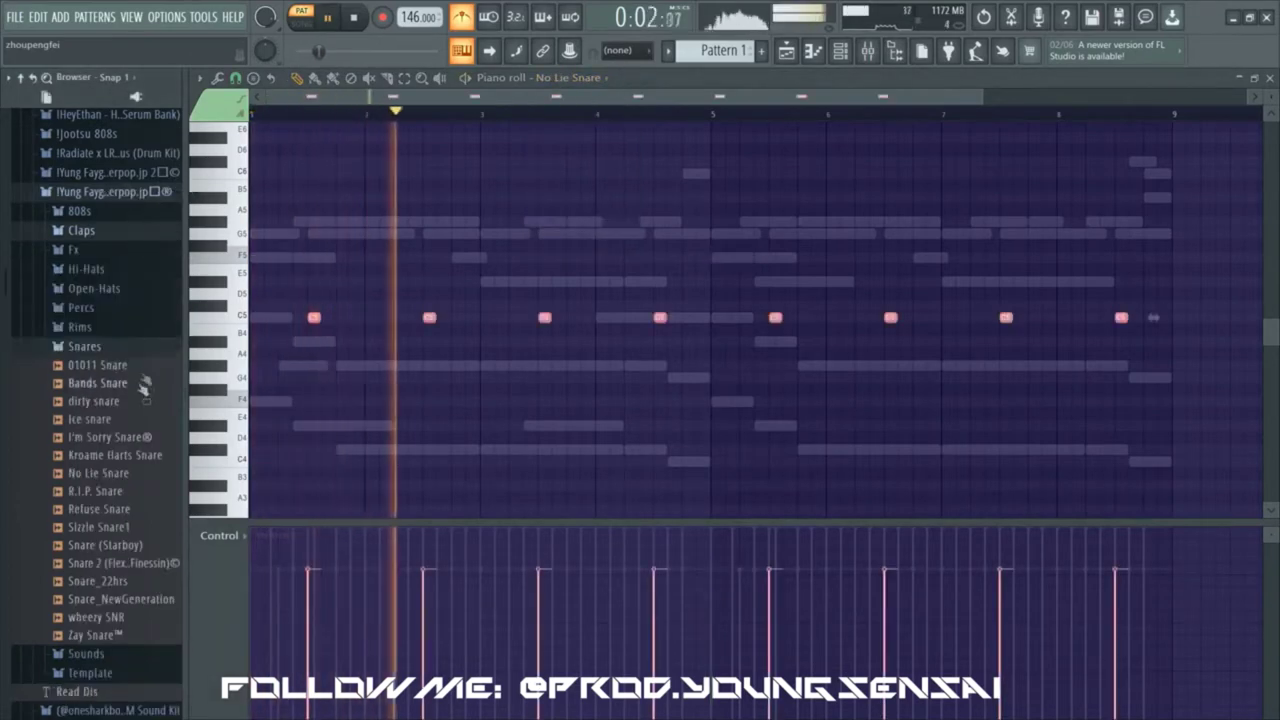
click(84, 346)
key(F6)
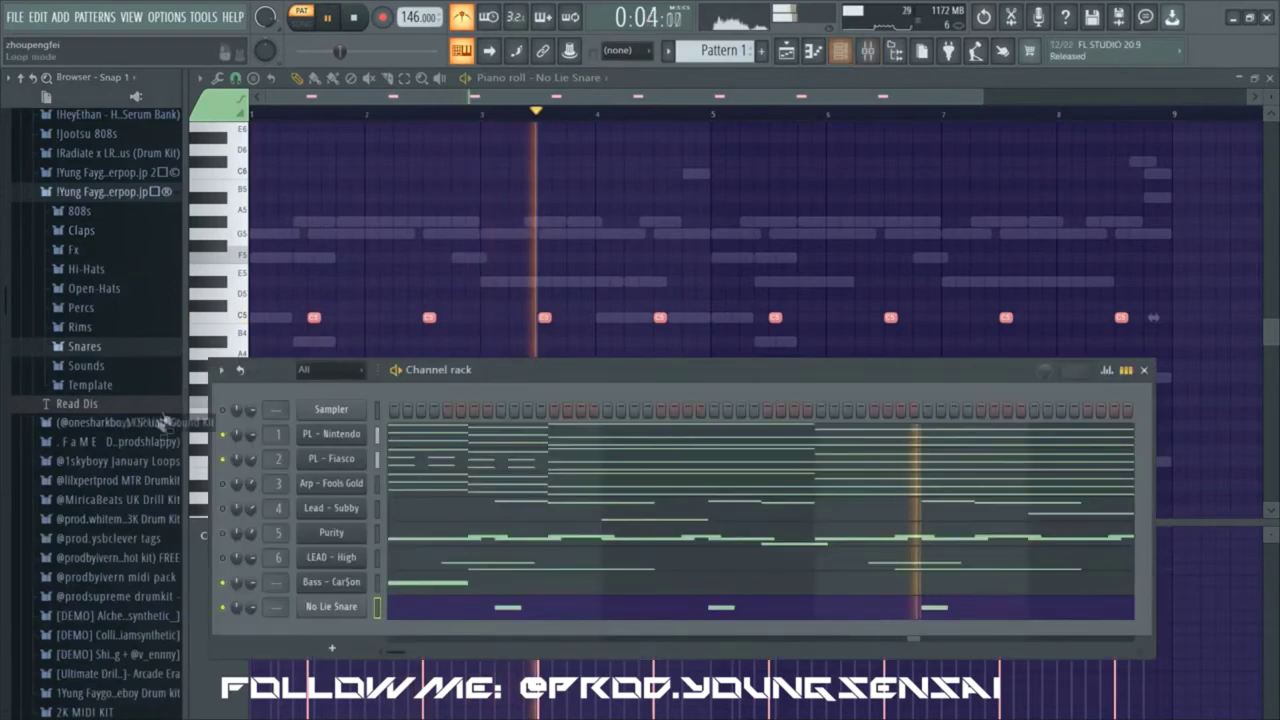
click(84, 346)
key(space)
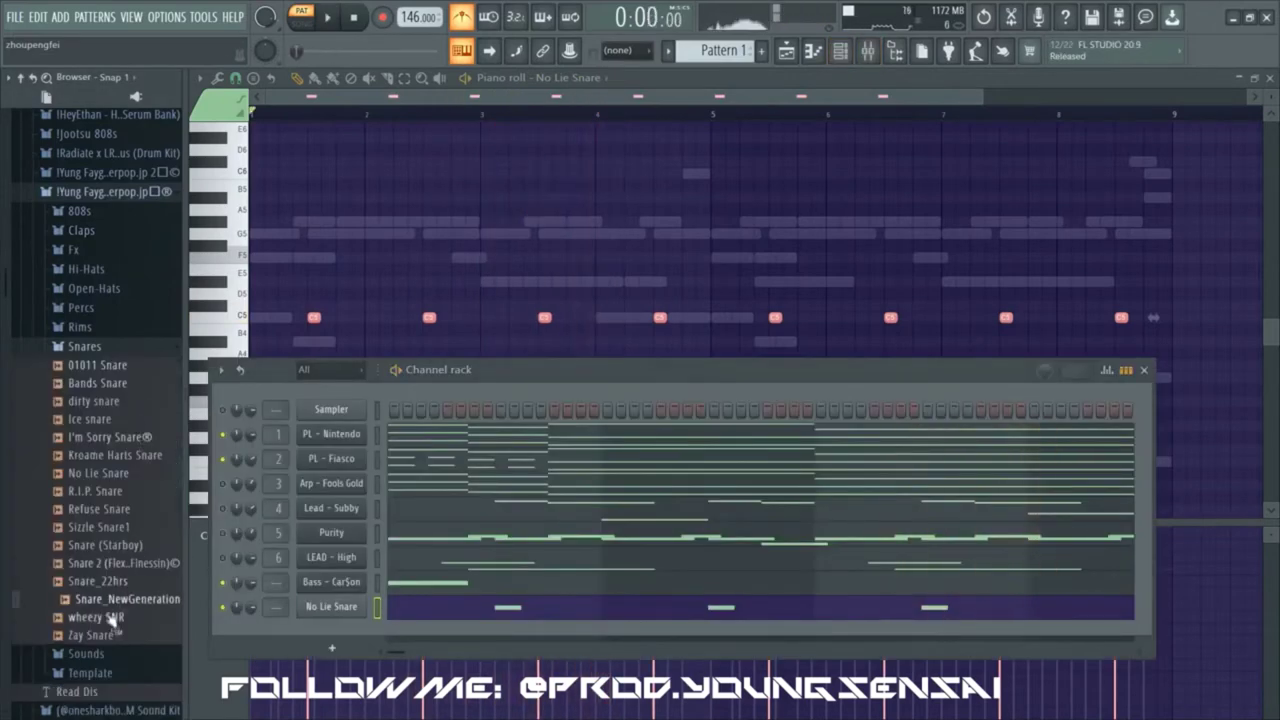
drag(354, 628, 354, 630)
key(space)
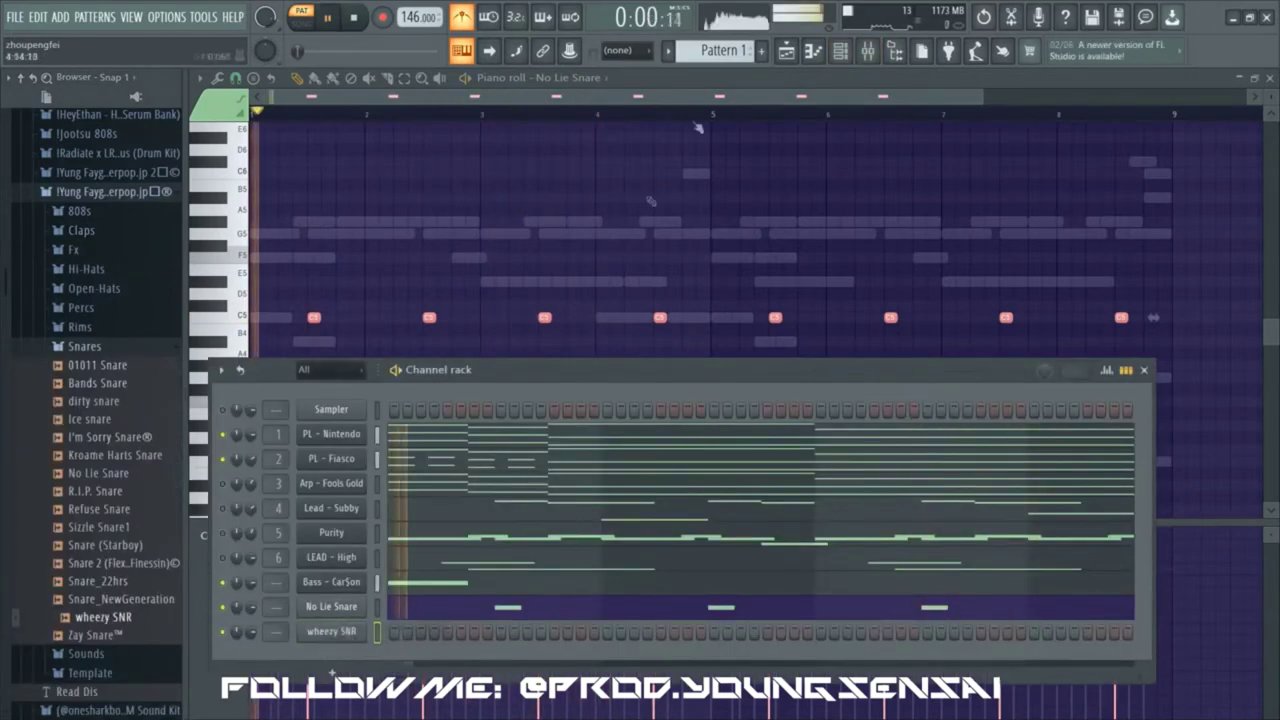
- Place two C5 notes for wheezy SNR, on step 15 of bar 1 and step 3 of bar 2, and play them
click(598, 80)
click(584, 240)
key(space)
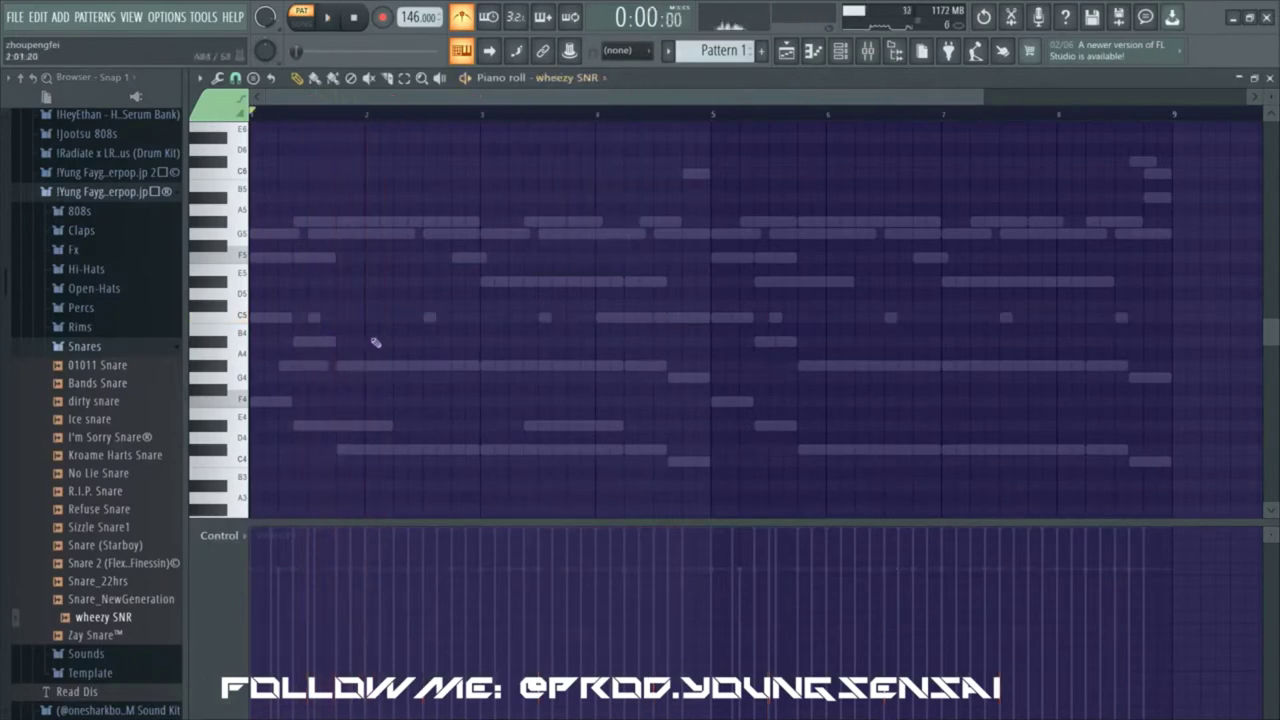
scroll(363, 332, up, 2)
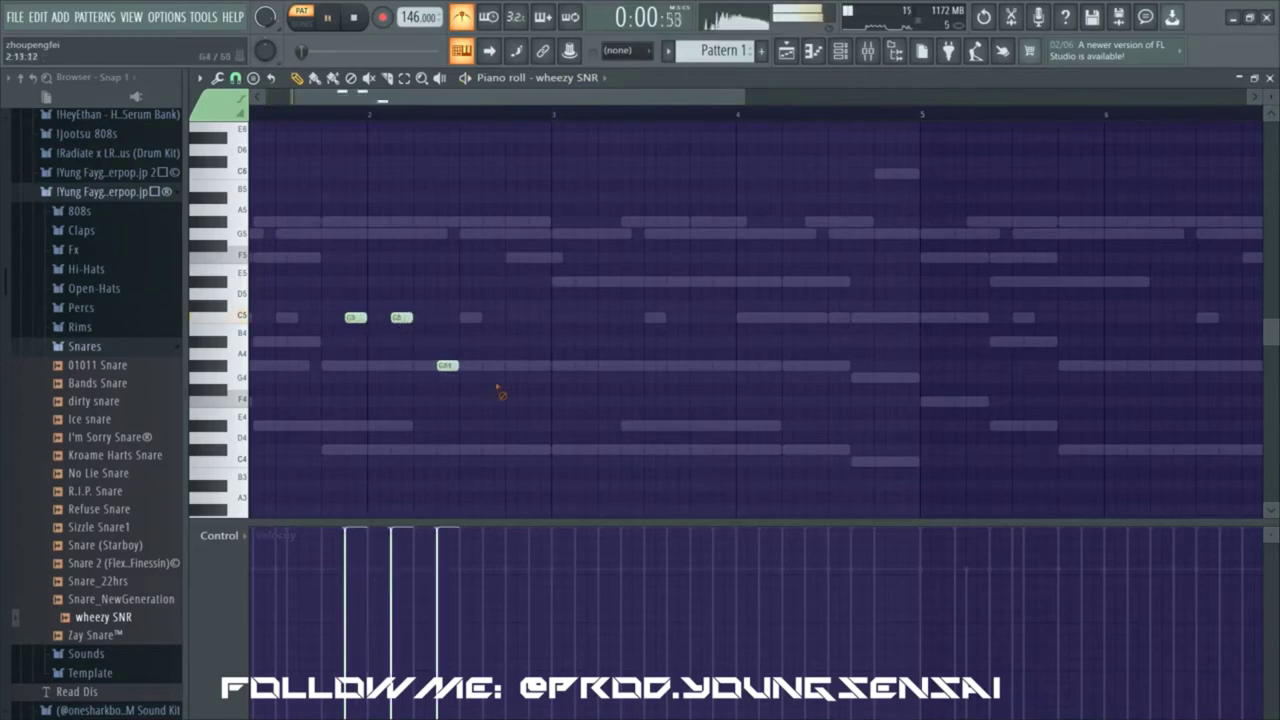
key(space)
scroll(466, 371, down, 2)
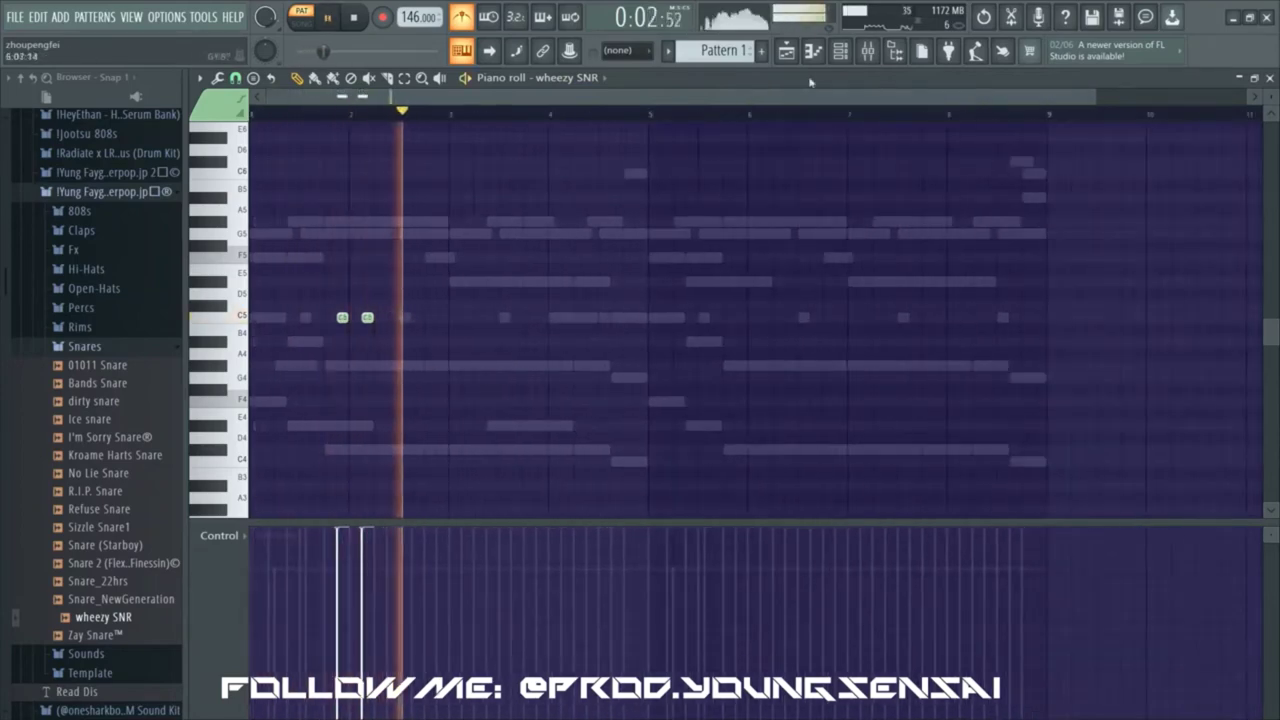
- Copy the two wheezy SNR notes four bars ahead, around the start of bar 6
key(F6)
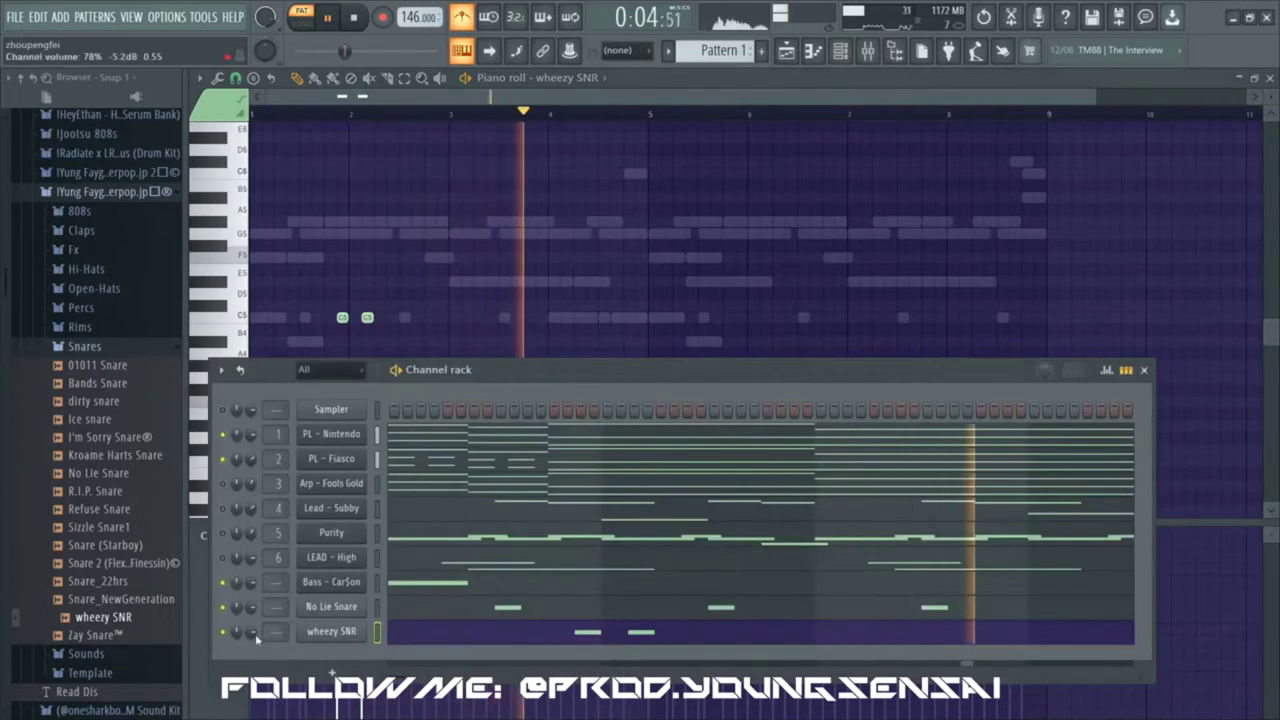
key(F6)
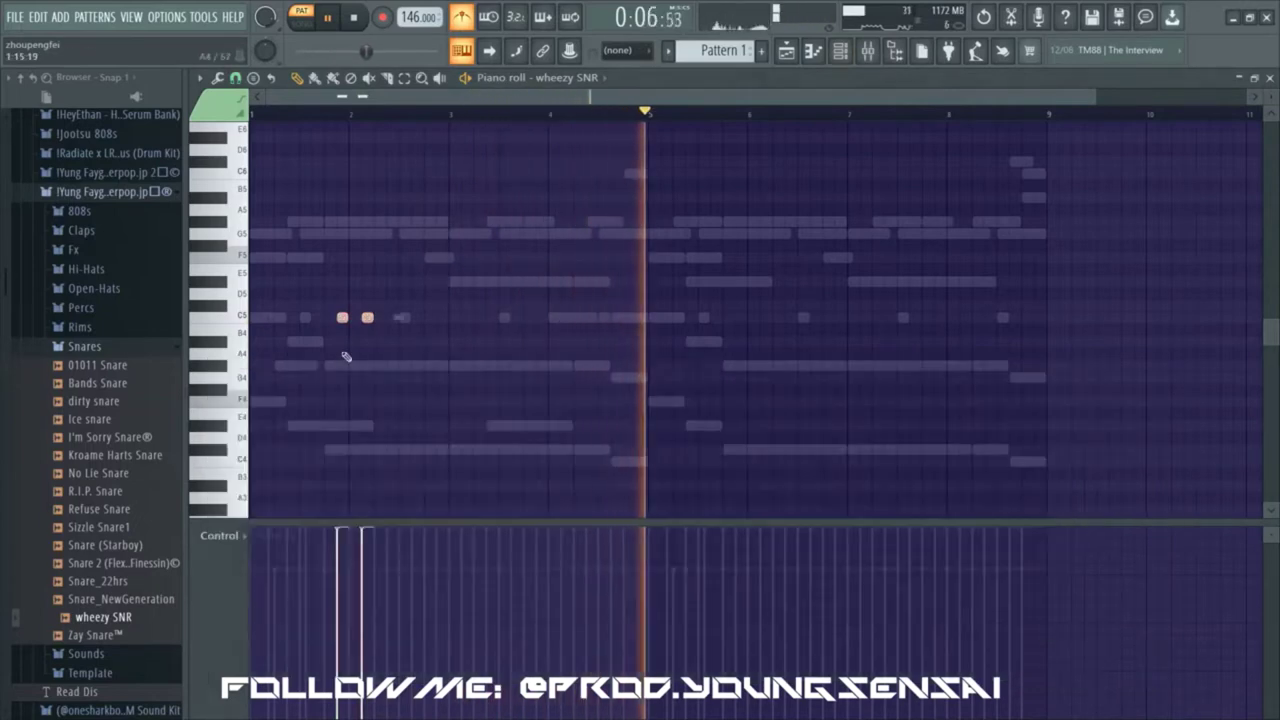
mouse_move(367, 317)
shift+mouse_down()
mouse_move(814, 317)
mouse_move(768, 317)
shift+mouse_up()
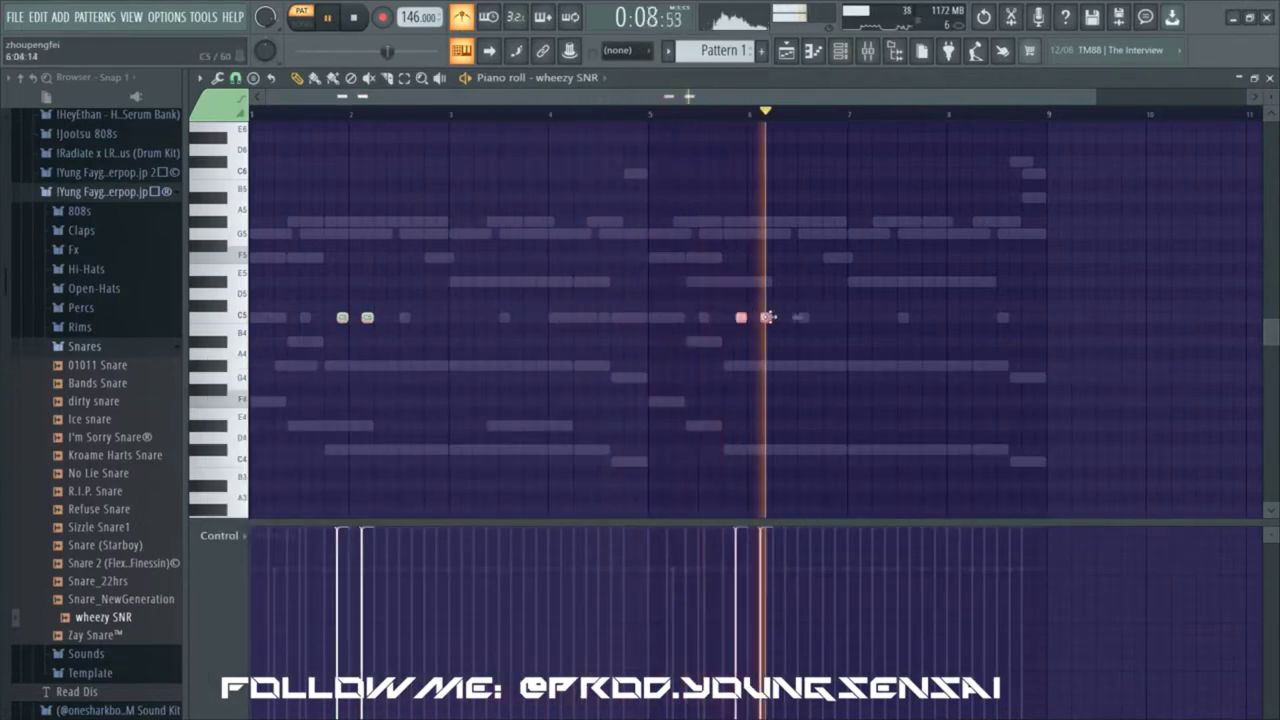
ctrl+click(740, 377)
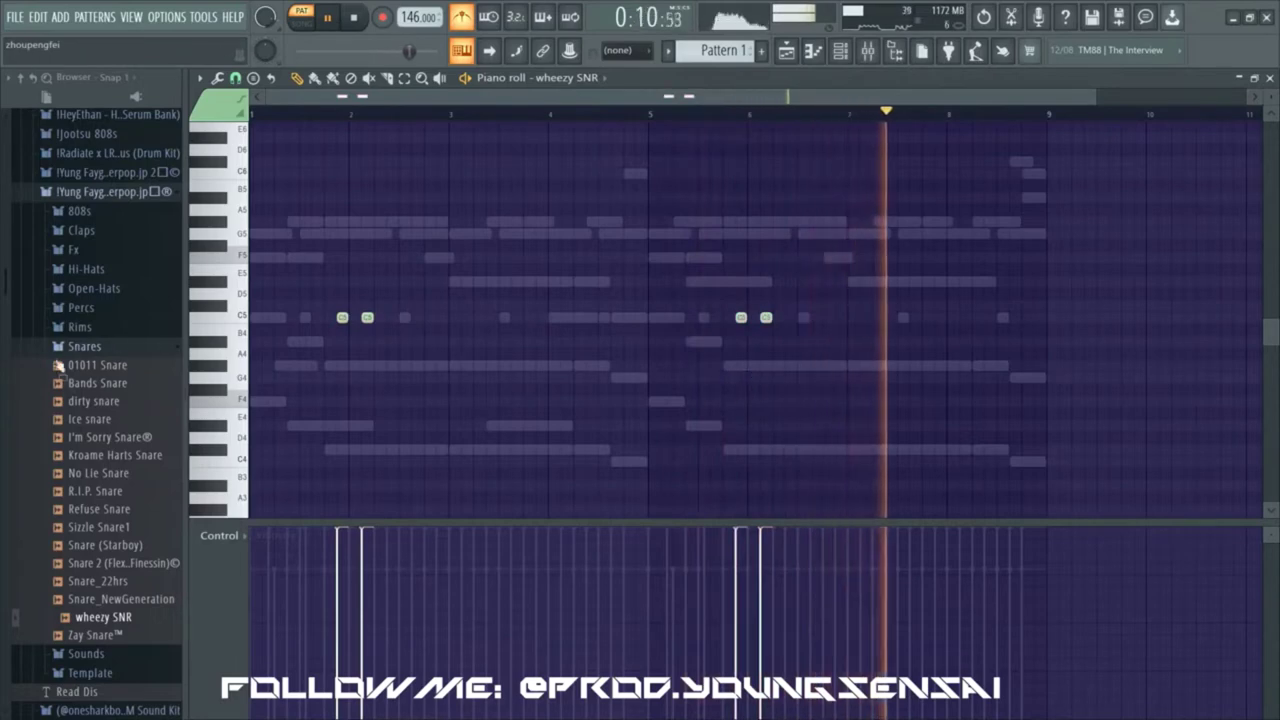
- Replace the wheezy SNR sample with dirty snare on the same channel while the pattern plays
key(space)
key(space)
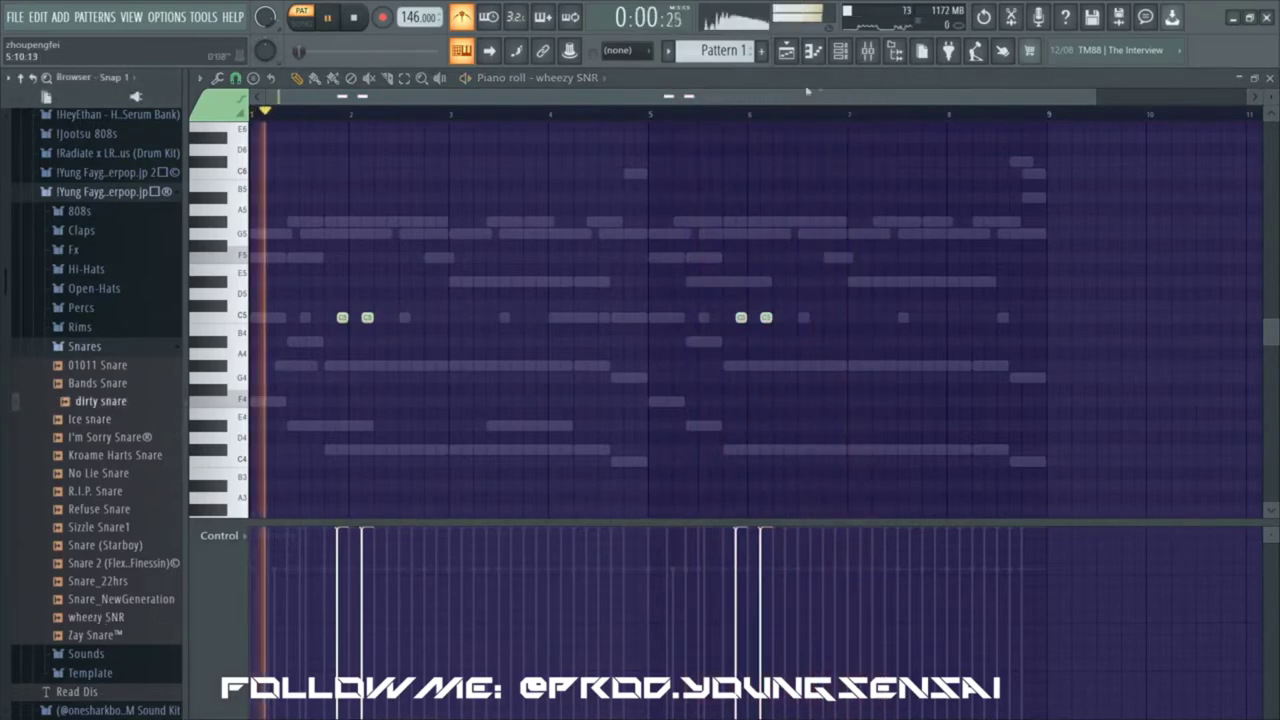
key(F6)
drag(82, 413, 331, 631)
right_click(256, 637)
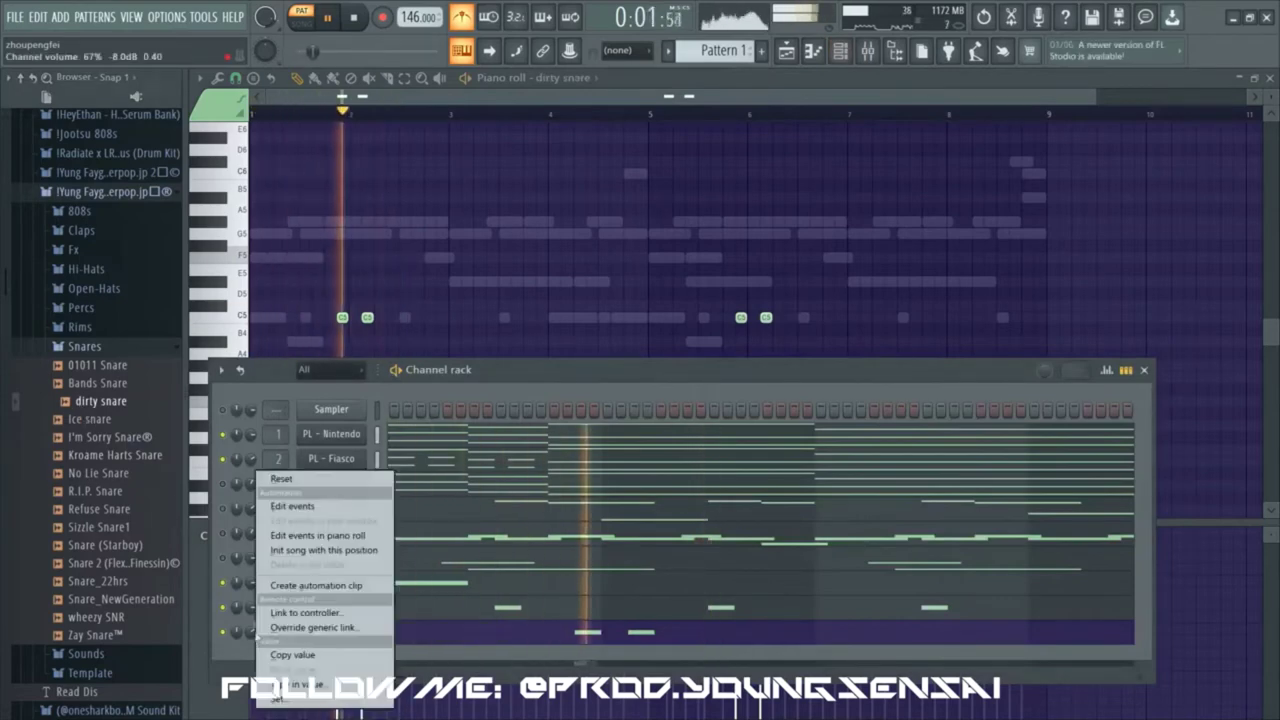
key(Escape)
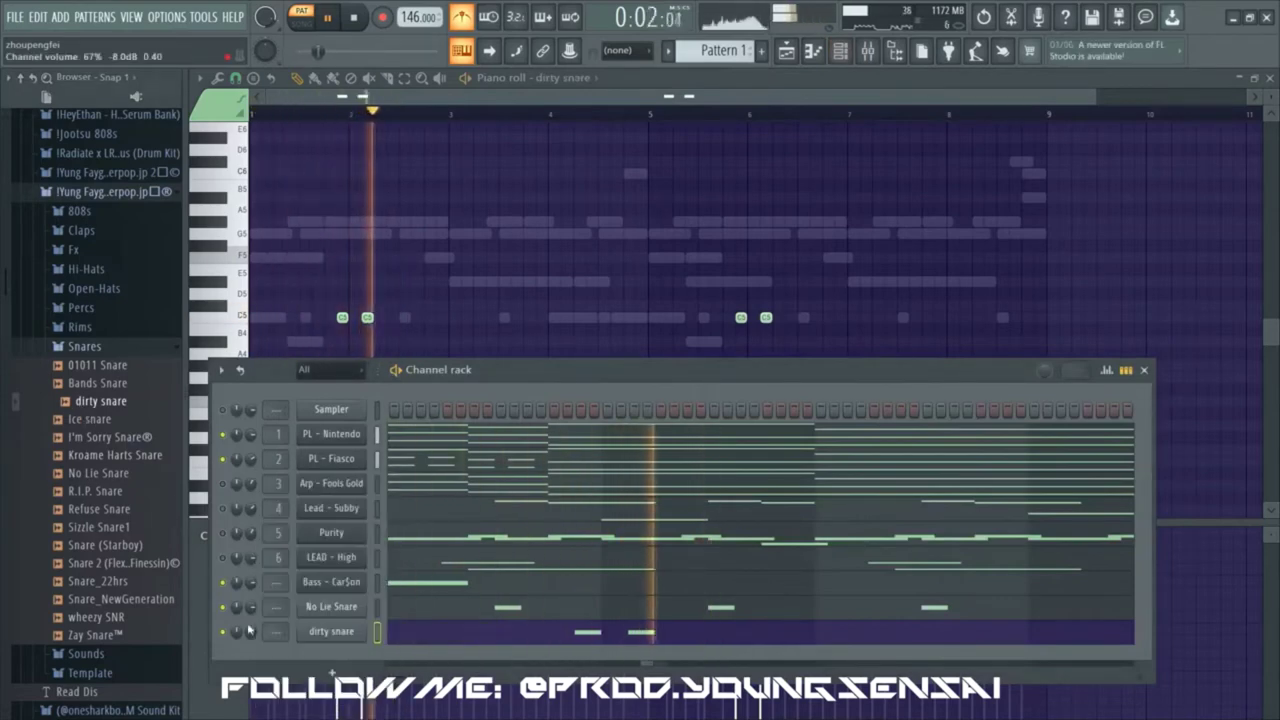
- Add Zoom Rim from the Rims folder as a new channel with a hit on step 3
click(86, 346)
click(96, 329)
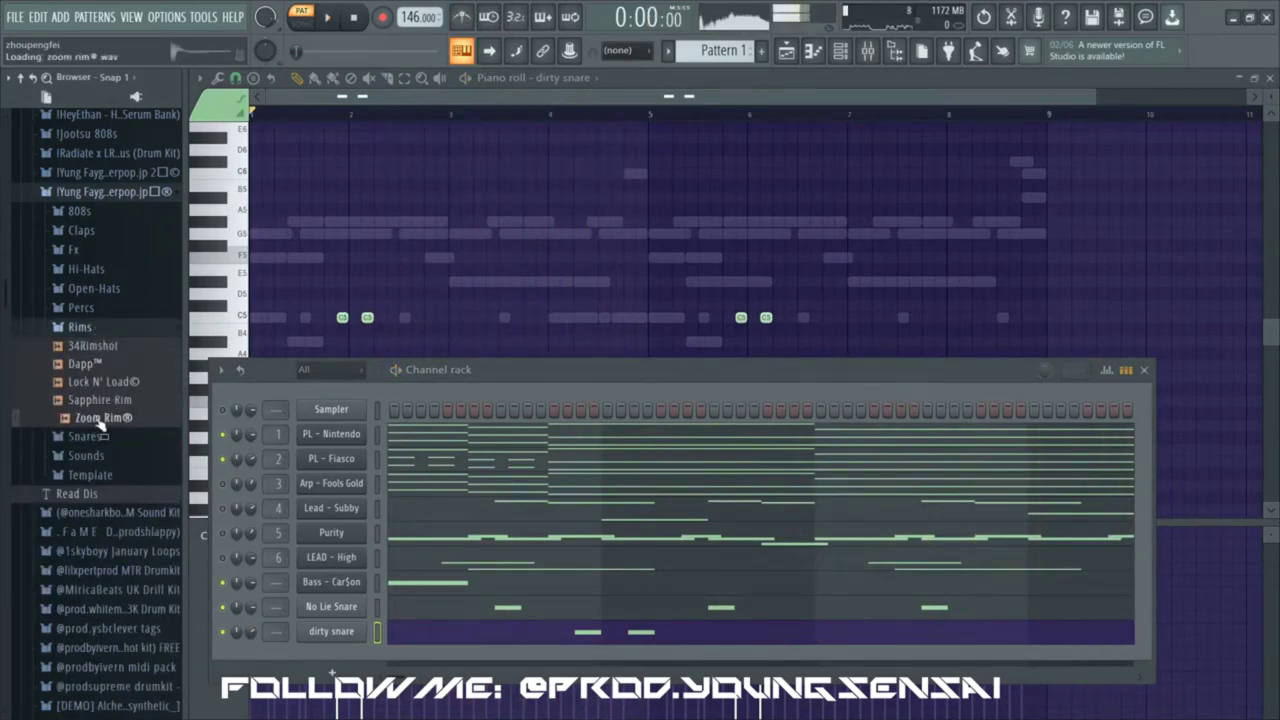
drag(352, 657, 356, 658)
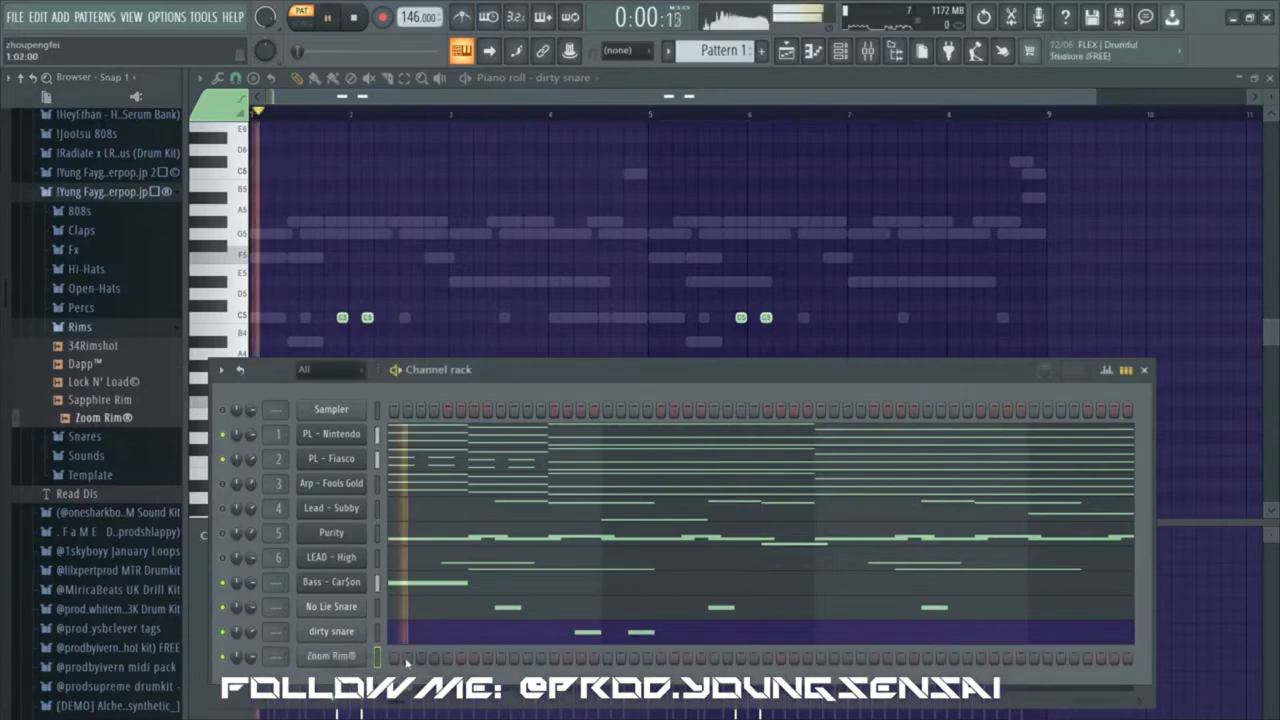
key(space)
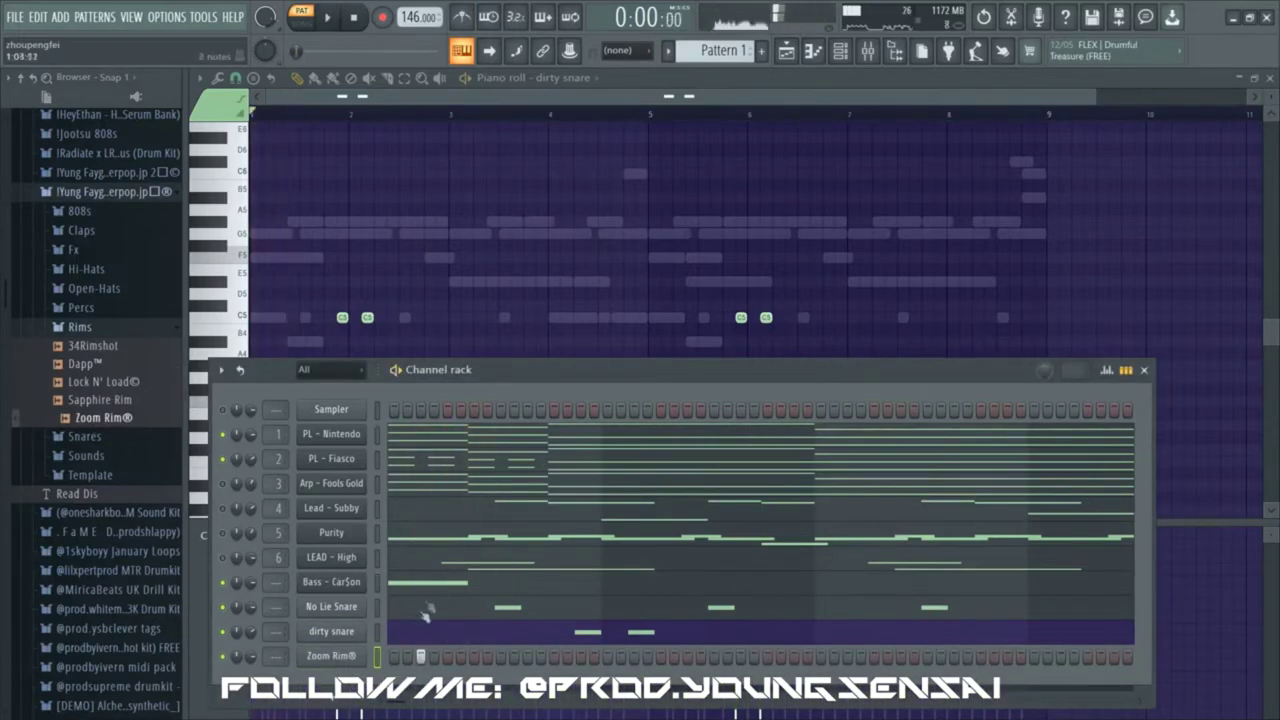
- Duplicate the first two bars of Zoom Rim three times in the piano roll to fill all eight bars
click(560, 77)
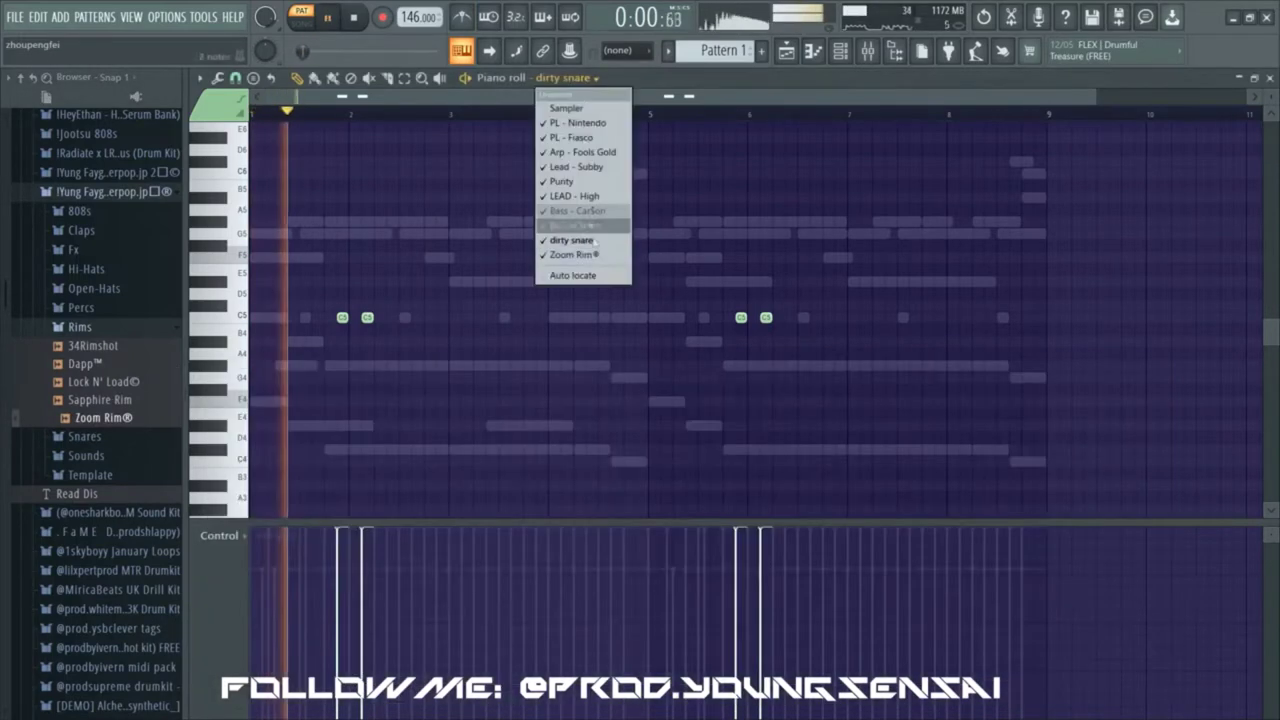
click(572, 255)
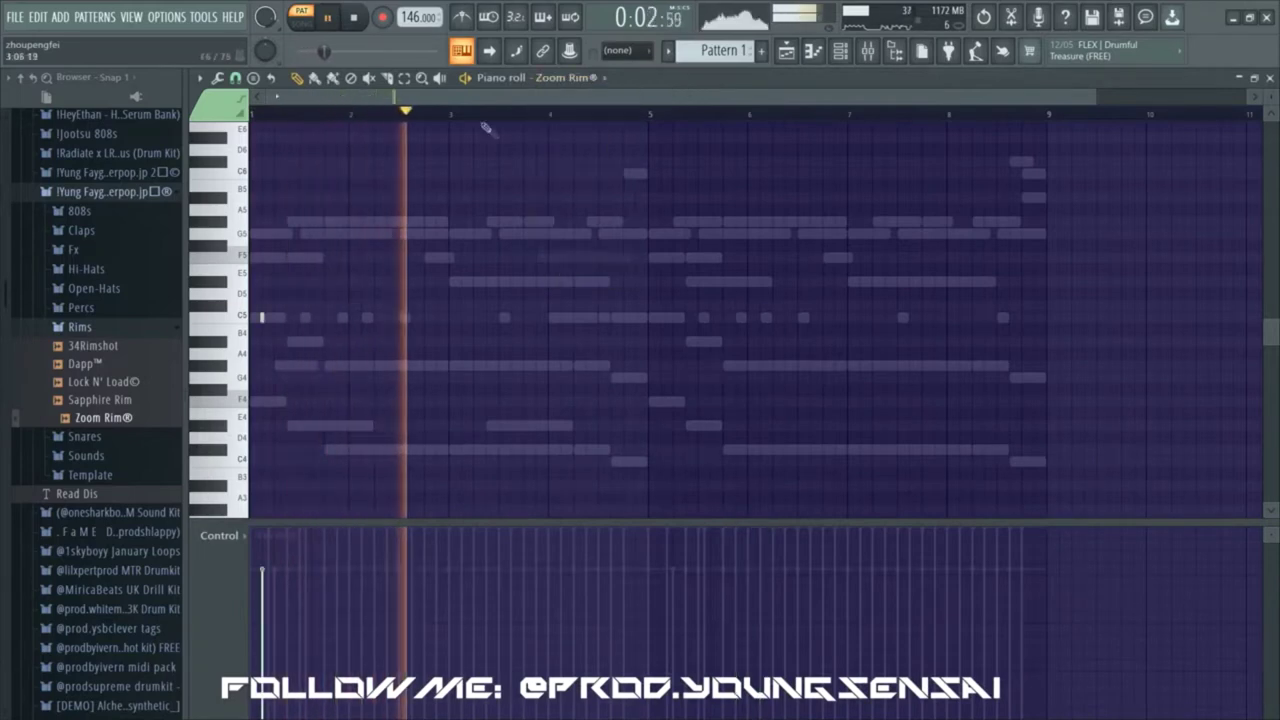
drag(452, 114, 34, 257)
key(ctrl+b)
key(ctrl+b)
key(ctrl+b)
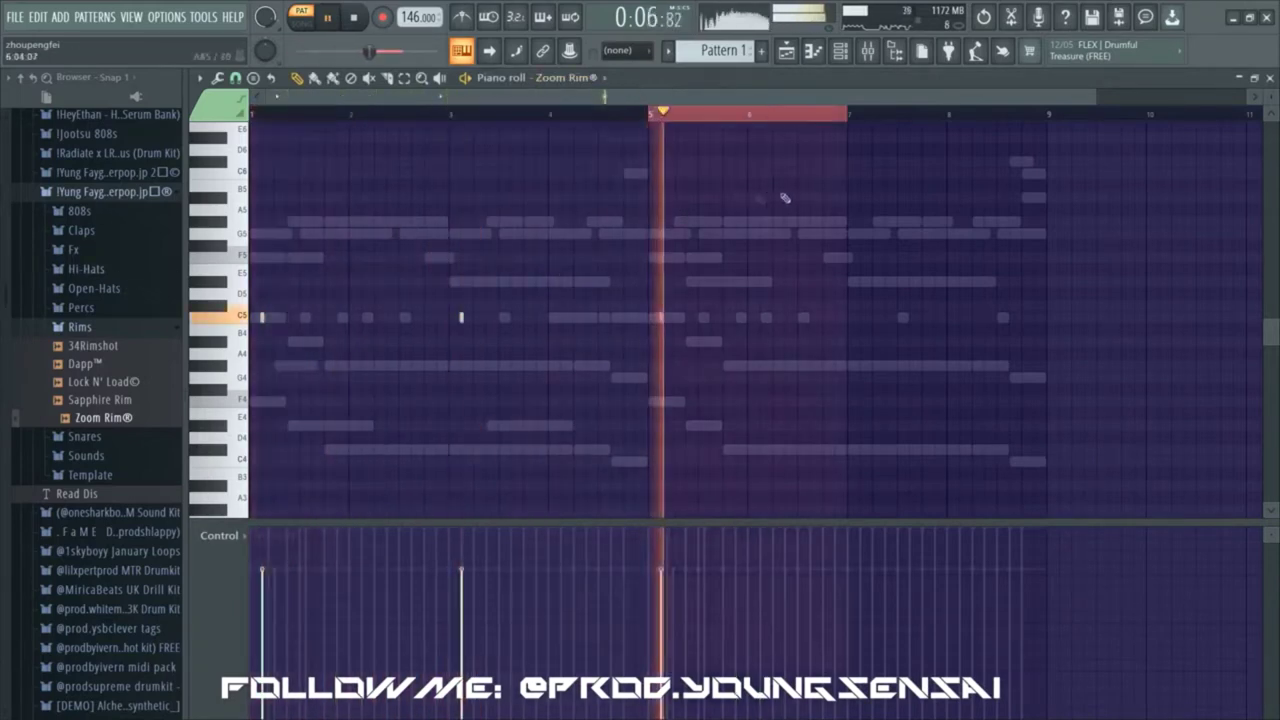
key(space)
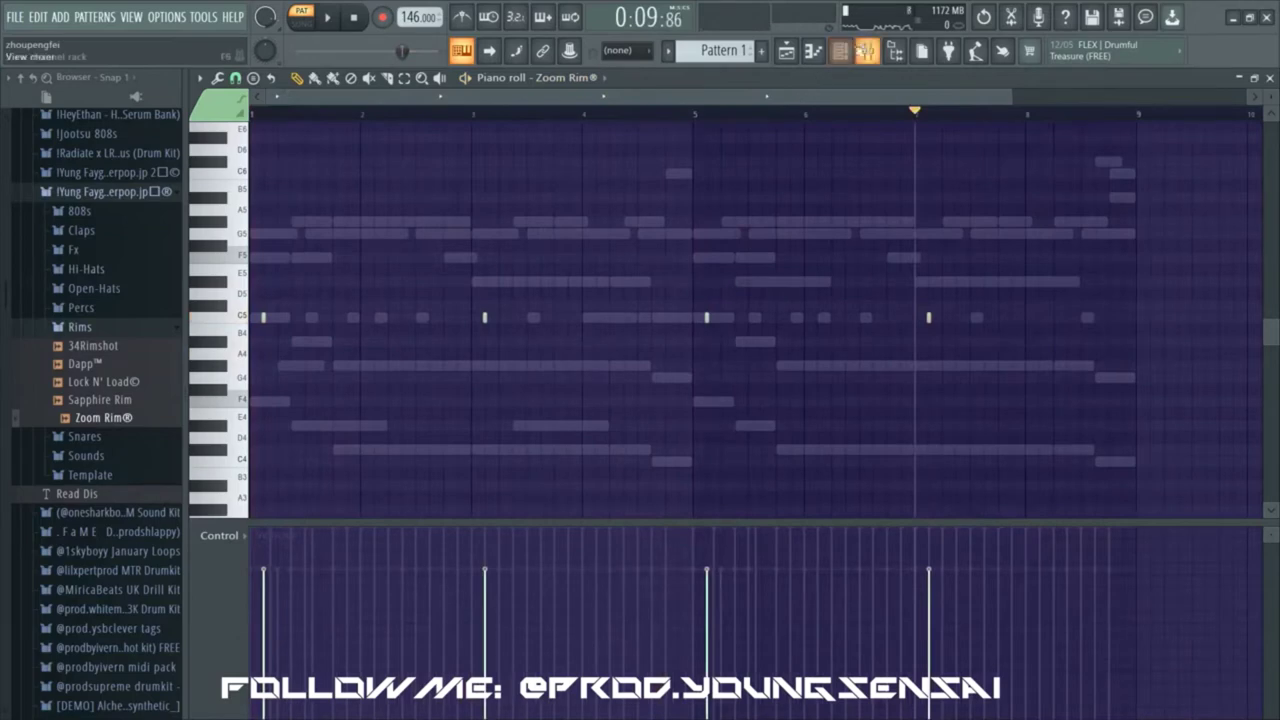
- Add a hi-hat sample from the drum kit's Hi-Hats folder as a new channel below Zoom Rim
click(867, 50)
click(97, 328)
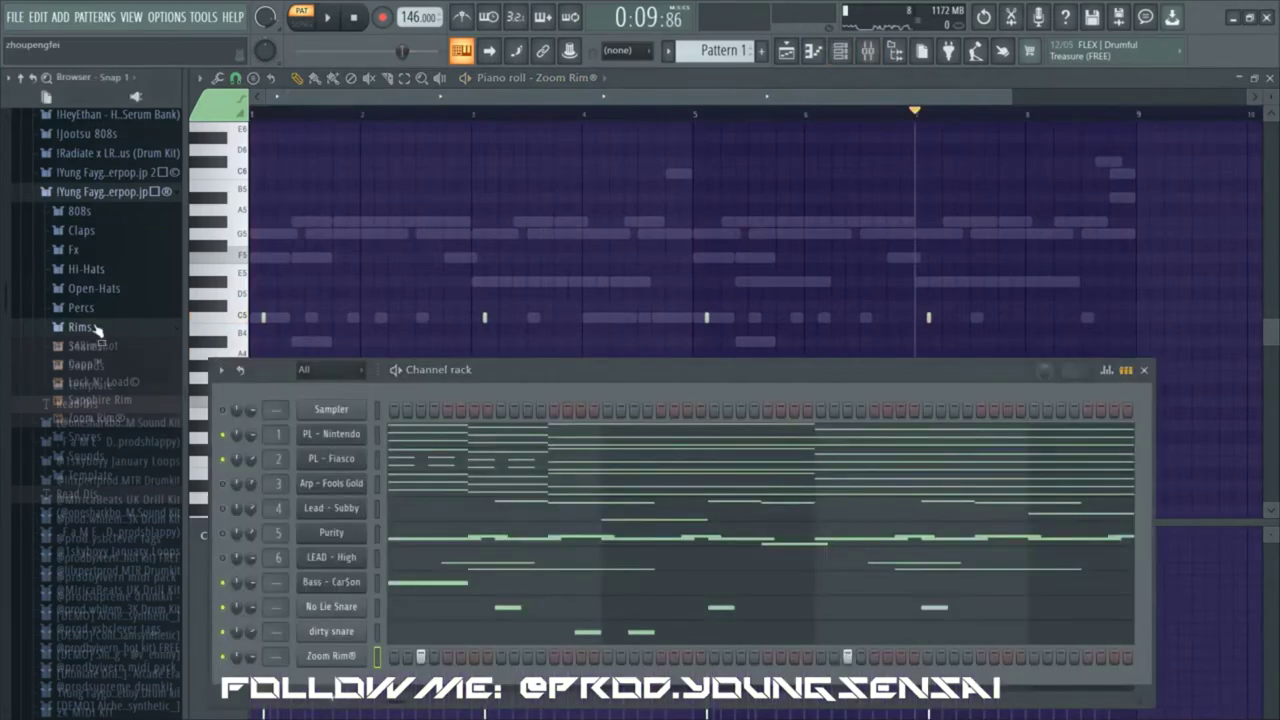
click(88, 269)
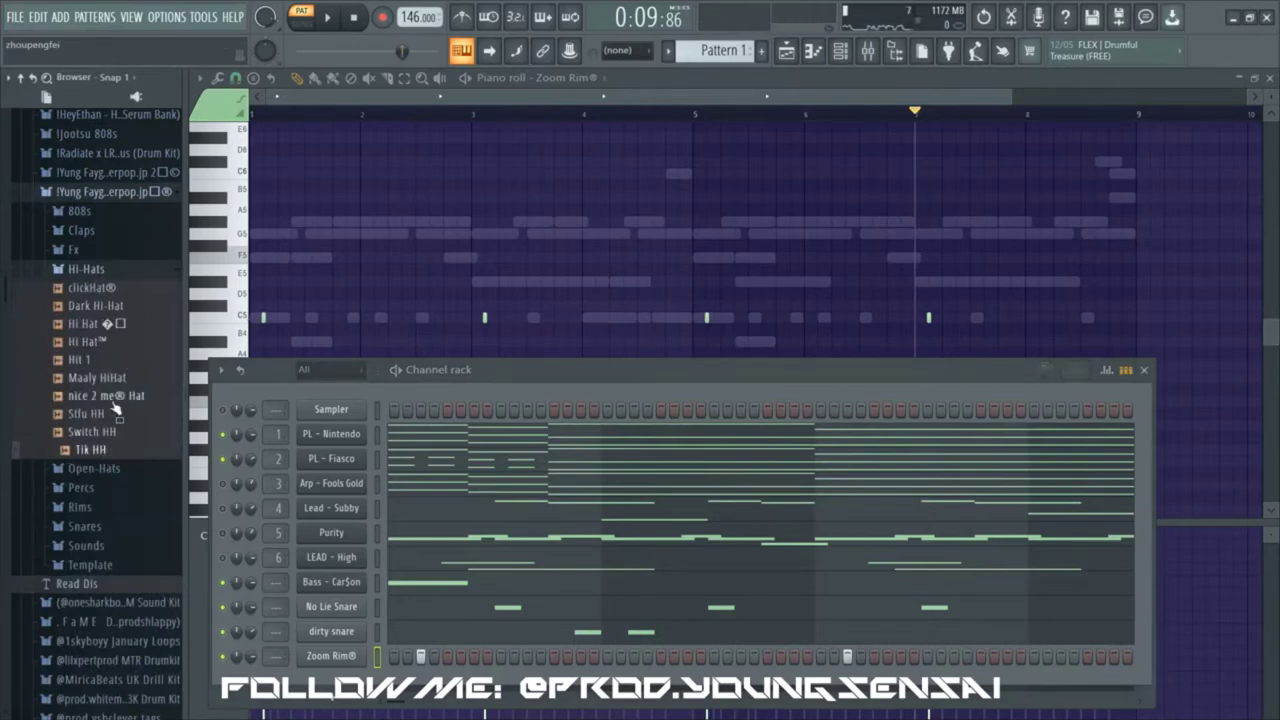
drag(115, 410, 332, 705)
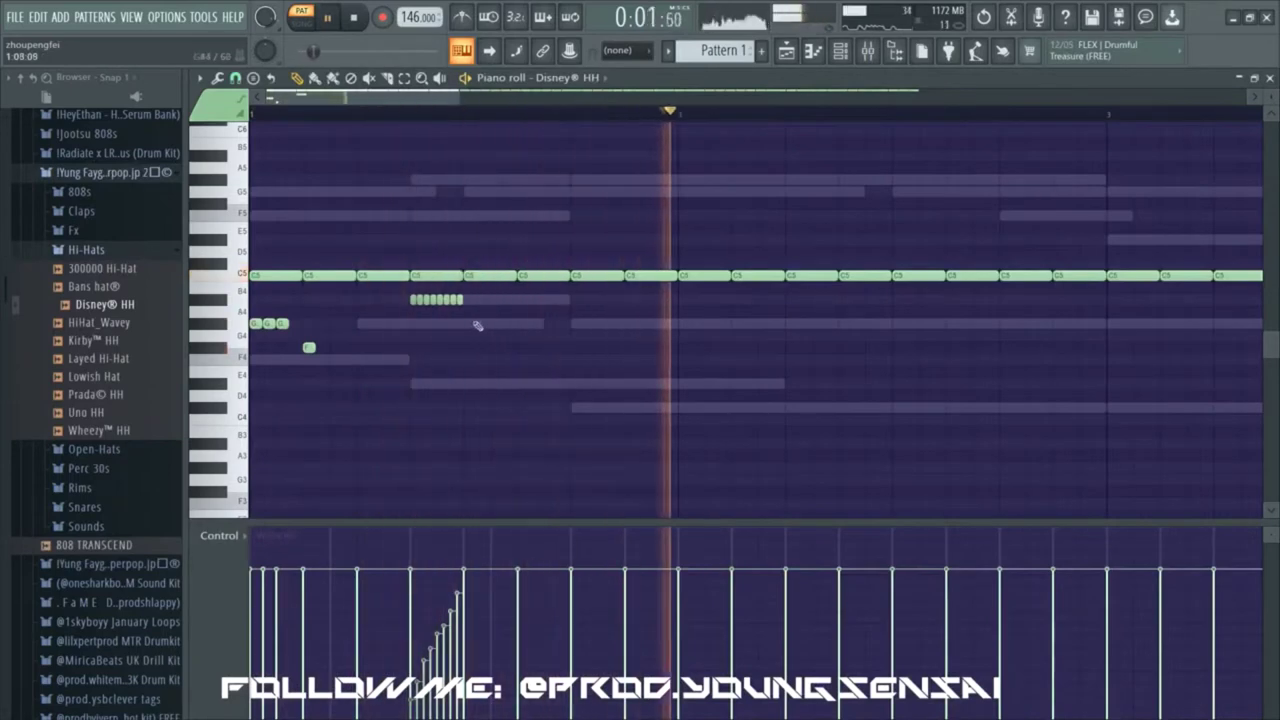
- Raise the rising velocities of the fast Disney HH roll below the main hi-hat row in bar 1 while the pattern plays
drag(480, 305, 392, 312)
key(space)
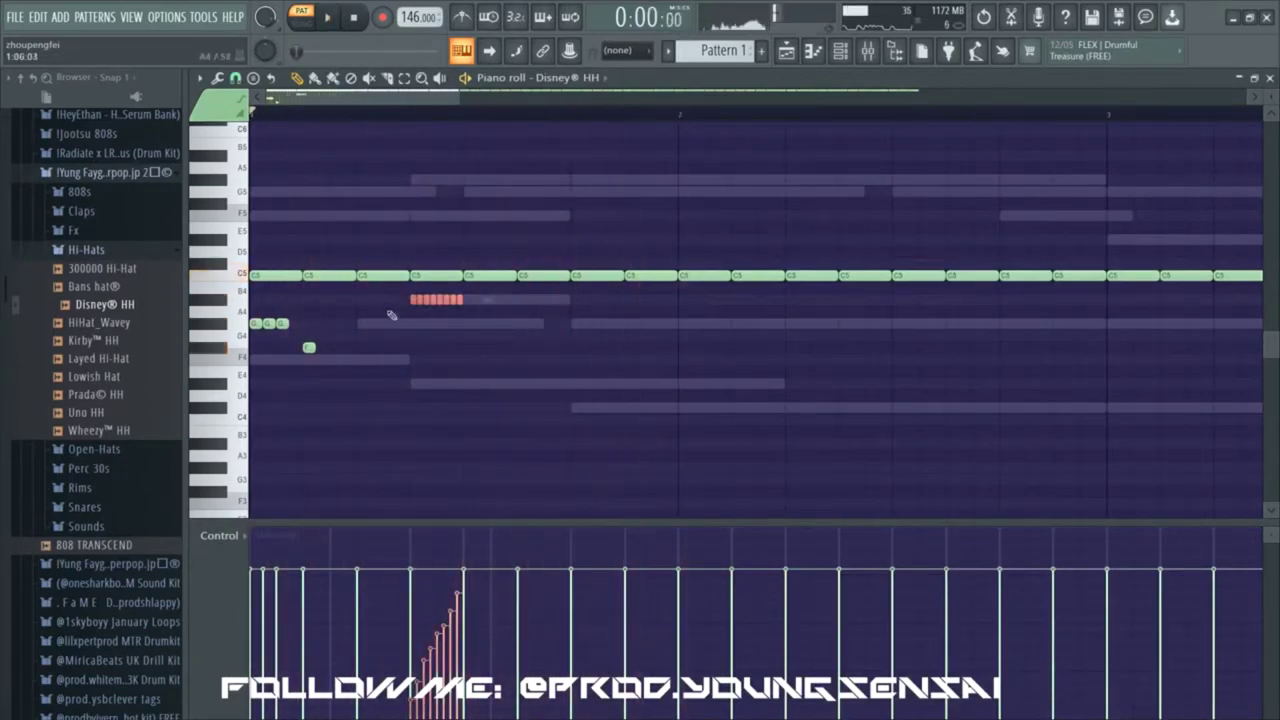
key(space)
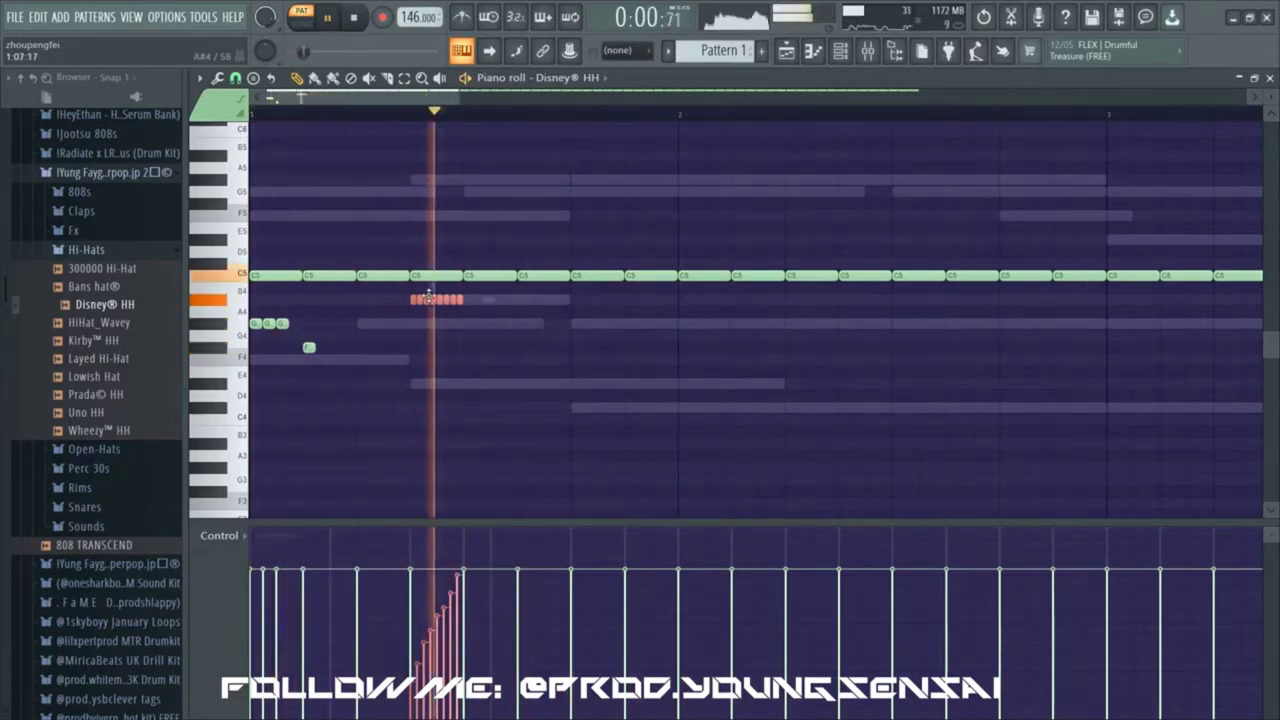
- Set the snap to 1/6 step and split the C5 hi-hat note at step 13 of bar 1 into three notes
ctrl+click(574, 335)
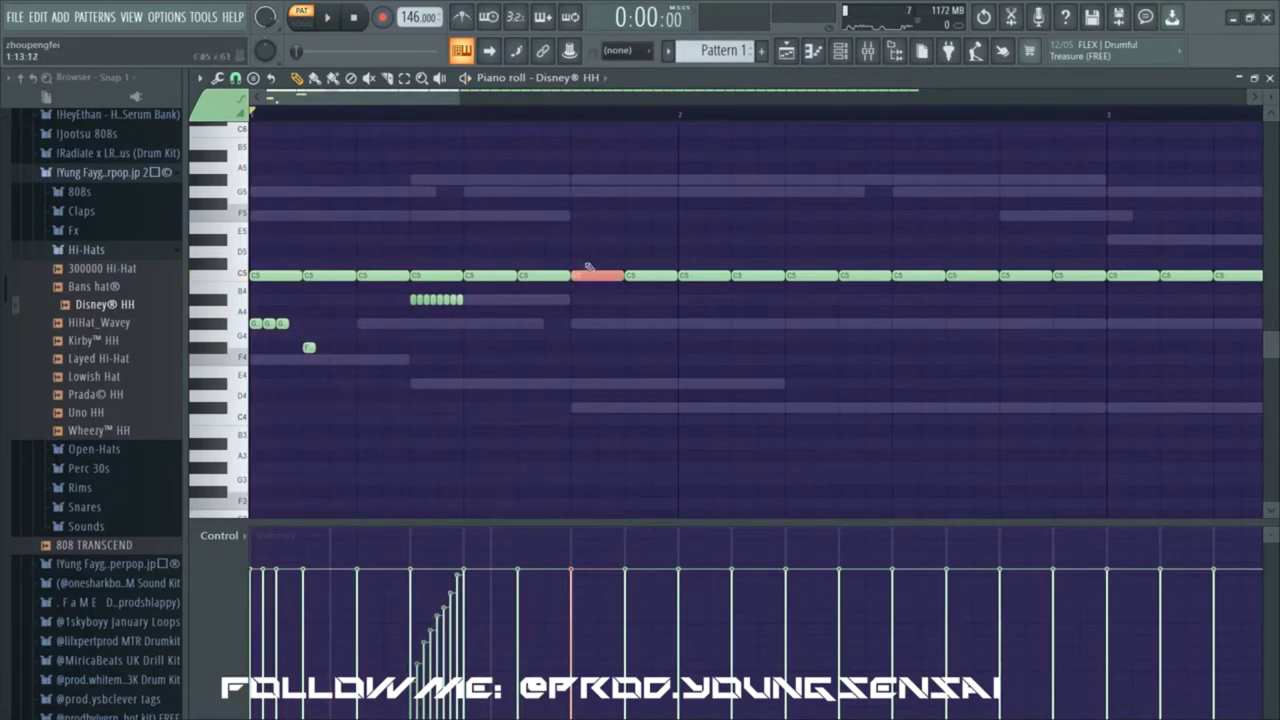
click(235, 78)
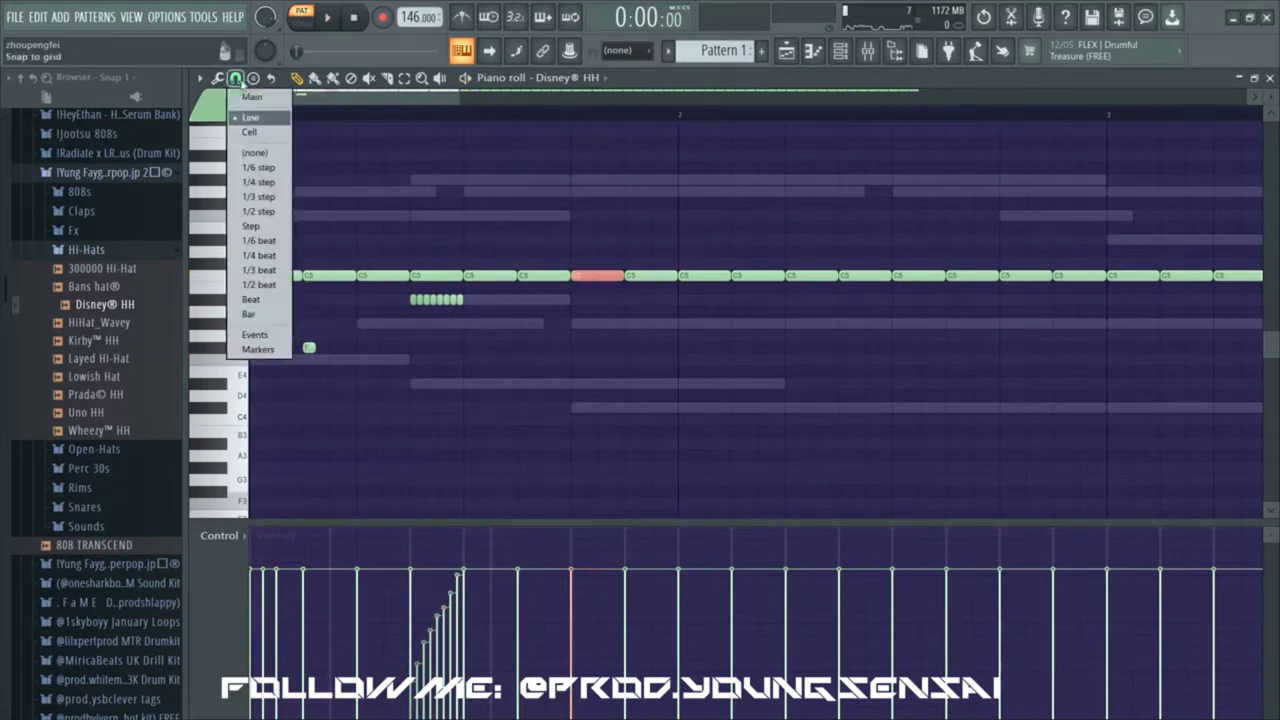
click(268, 170)
ctrl+scroll(628, 288, up, 2)
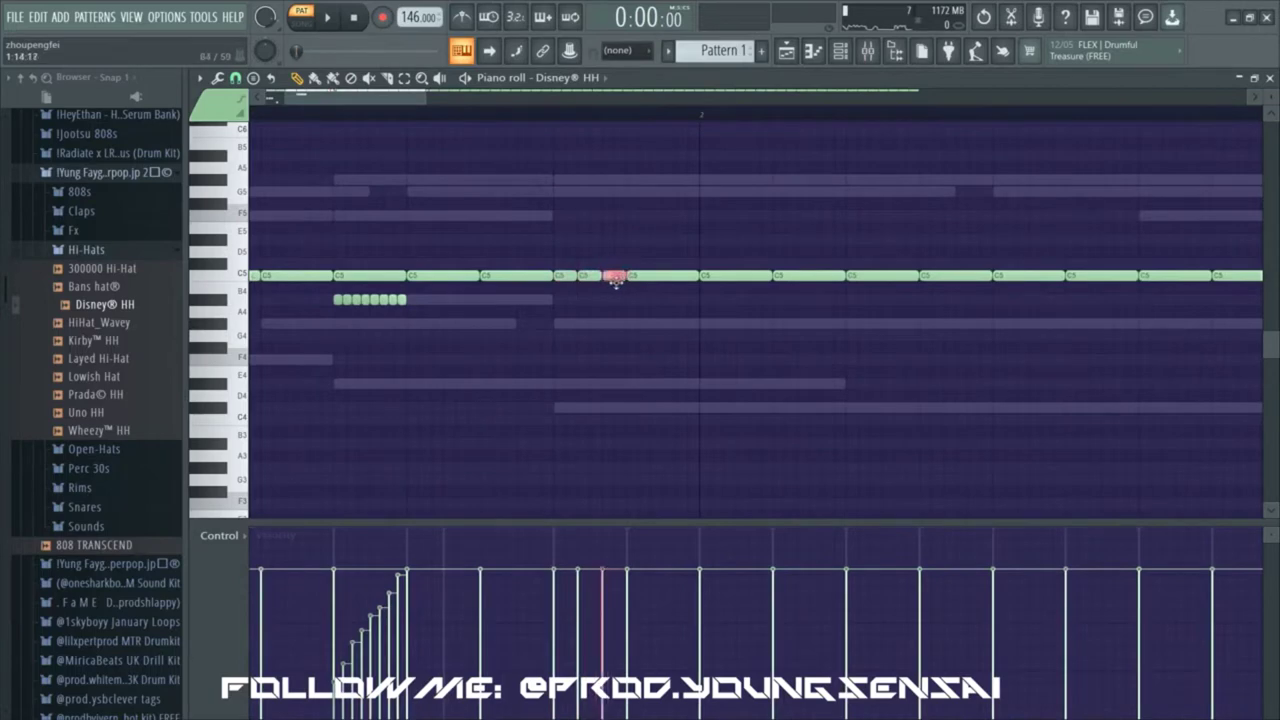
click(611, 298)
right_click(614, 299)
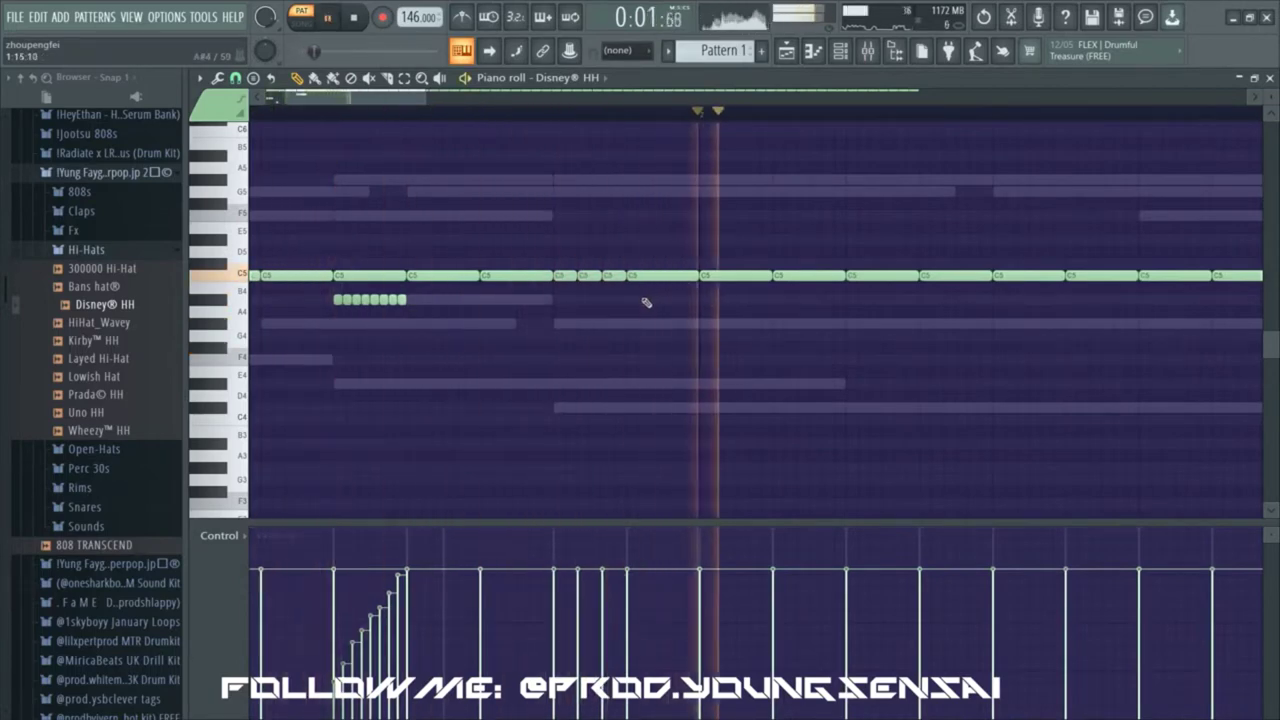
- Divide the three-hit hi-hat roll near the end of bar 1 into six equal hits and play the pattern back
key(space)
key(space)
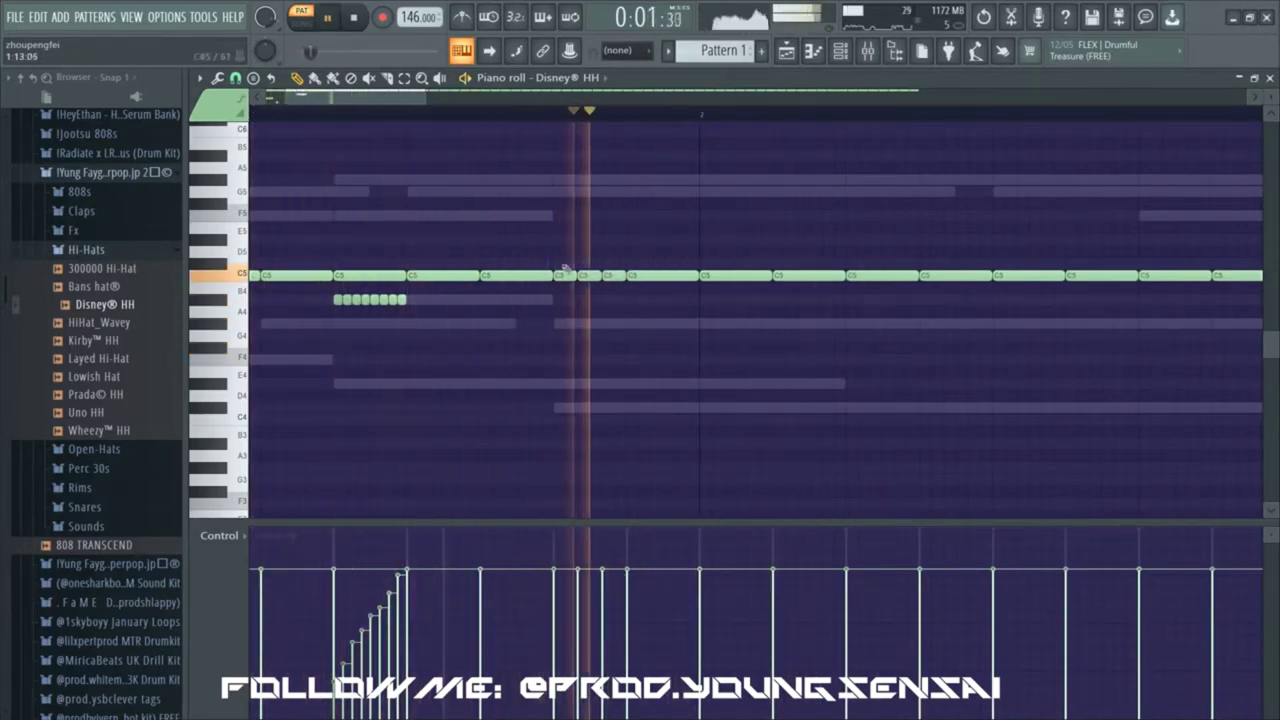
key(space)
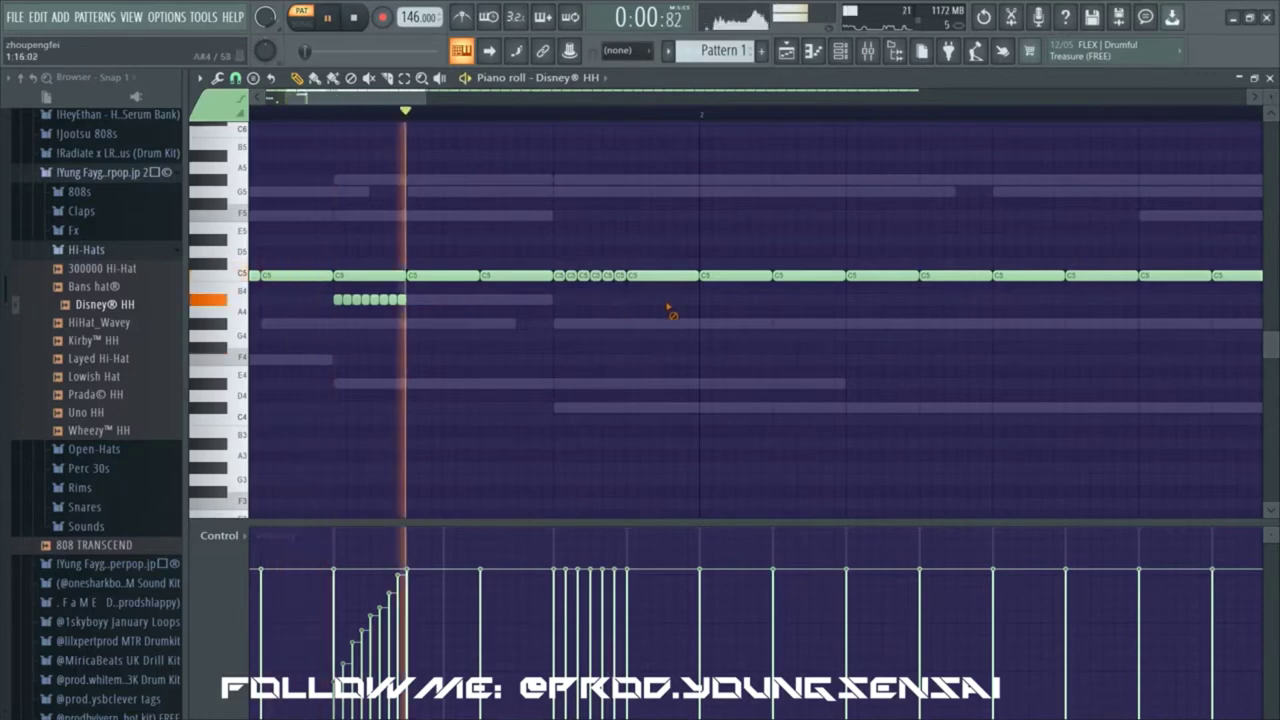
scroll(677, 306, up, 3)
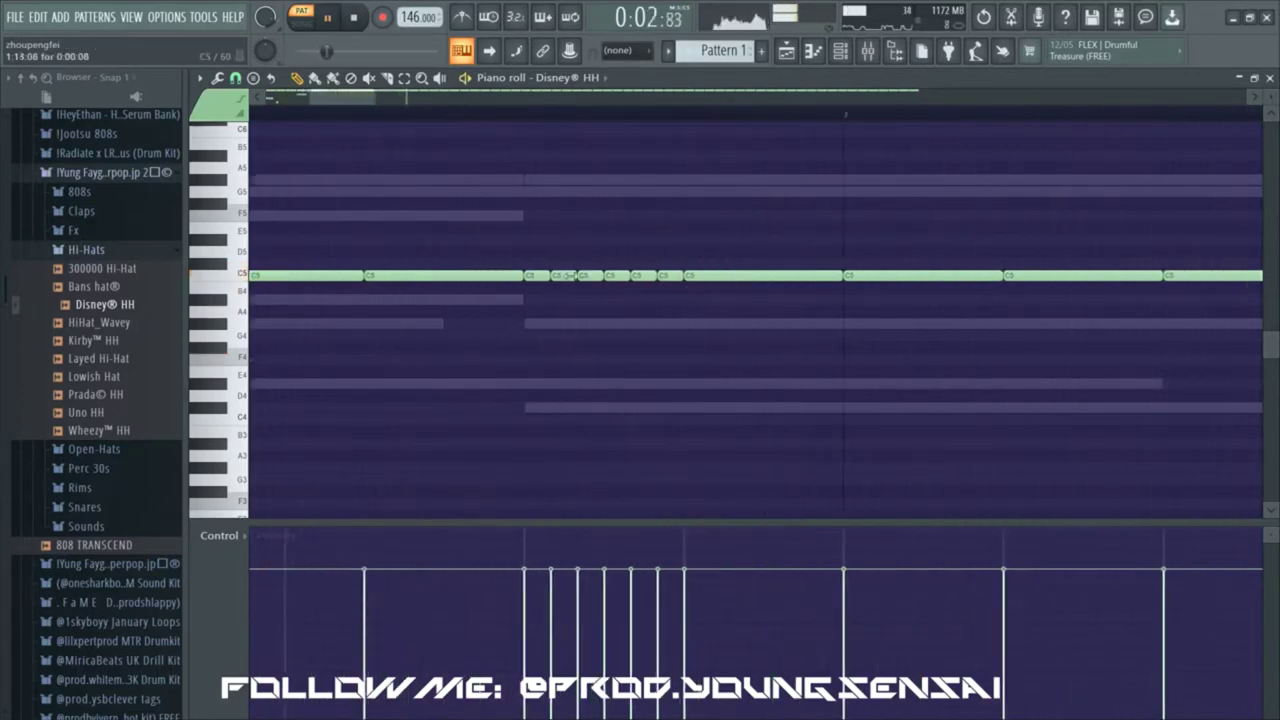
scroll(567, 275, down, 4)
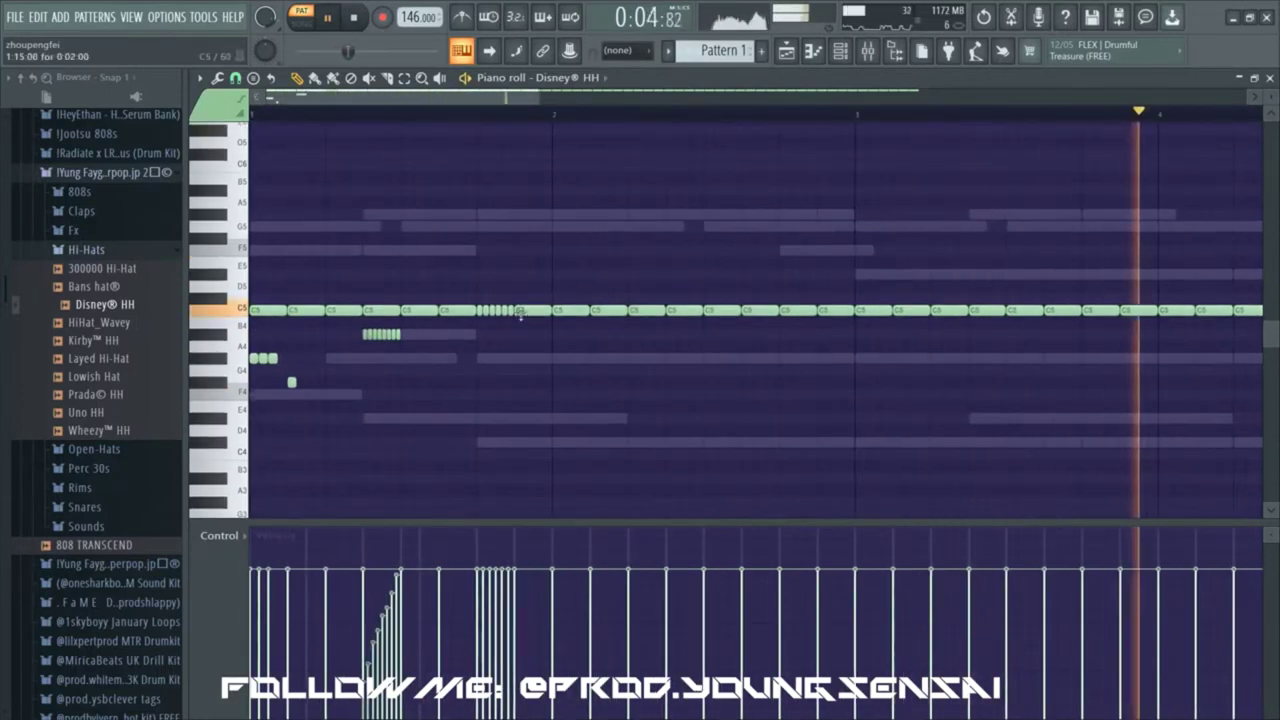
scroll(514, 340, down, 2)
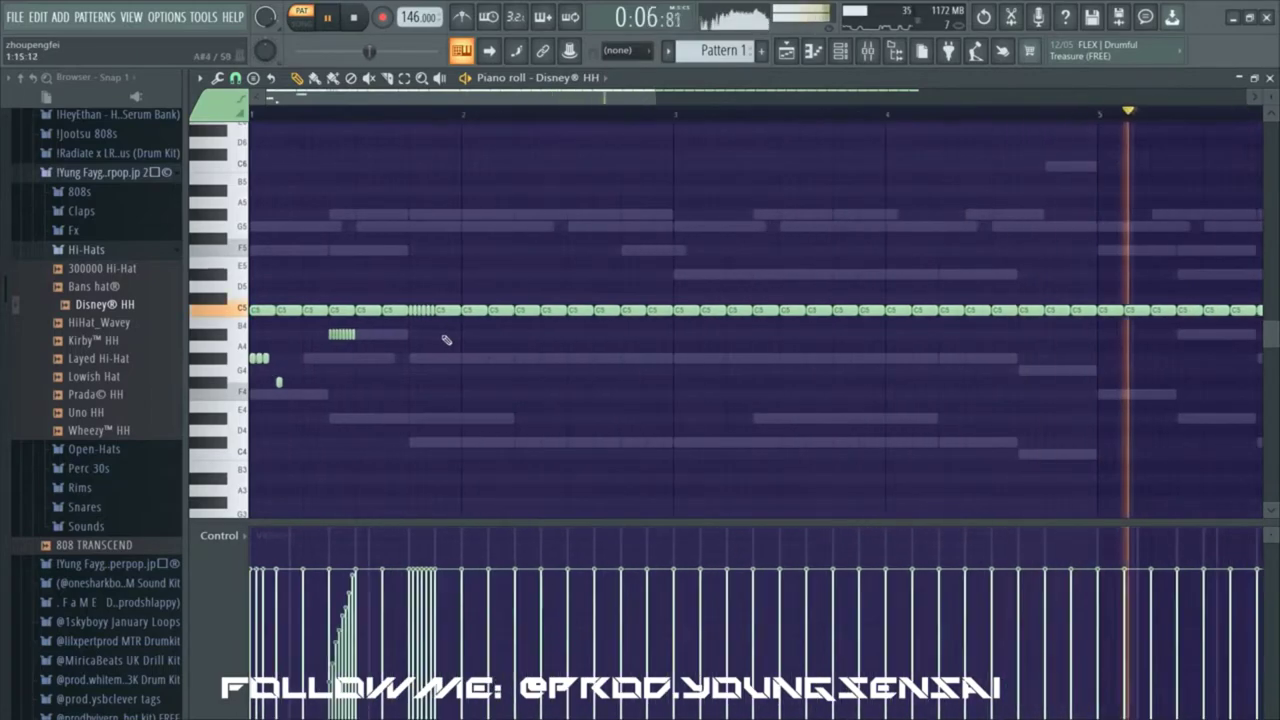
key(space)
scroll(449, 347, up, 3)
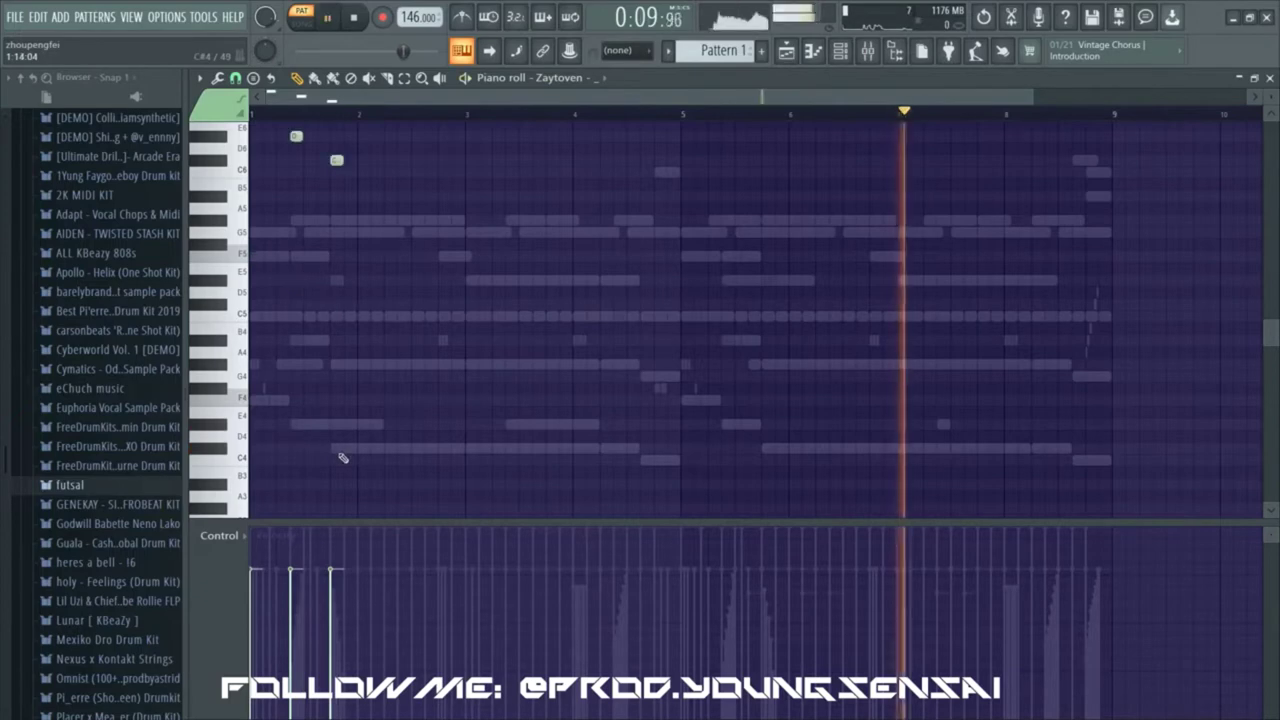
- Play the Zaytoven part from the start and lower the Insert 7 fader in the mixer
click(260, 115)
scroll(372, 324, up, 1)
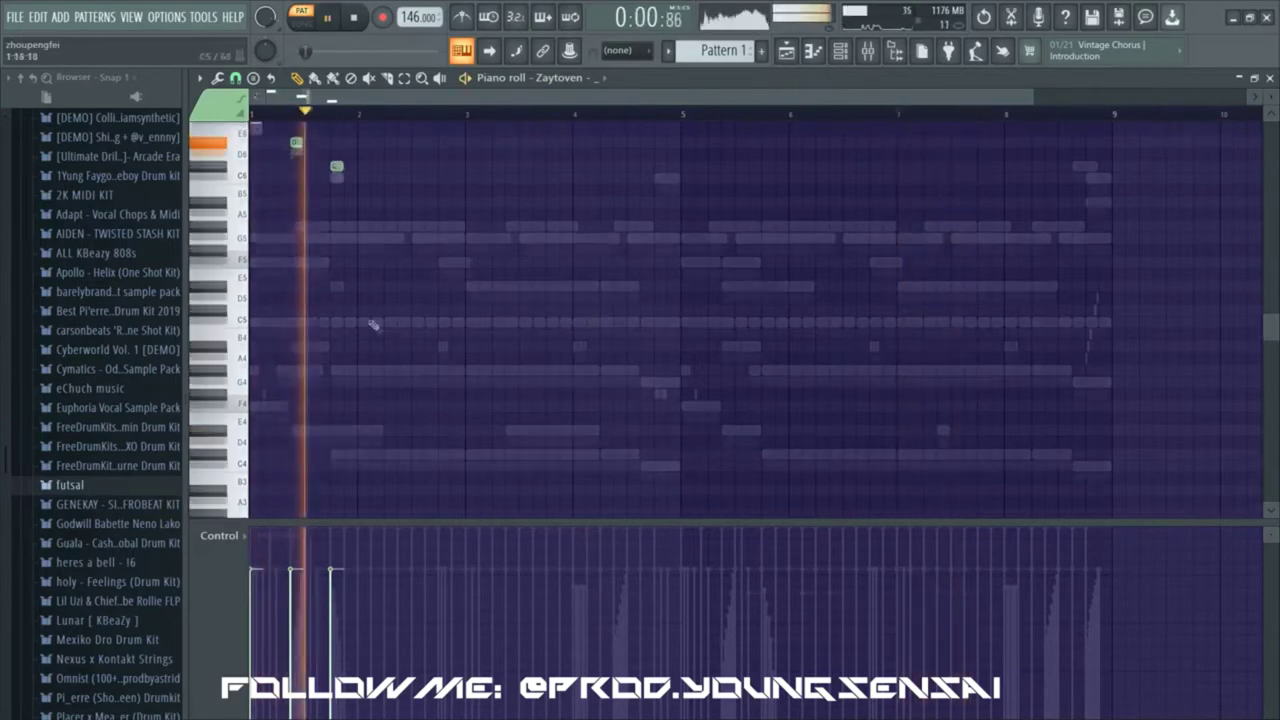
scroll(373, 325, up, 2)
key(F9)
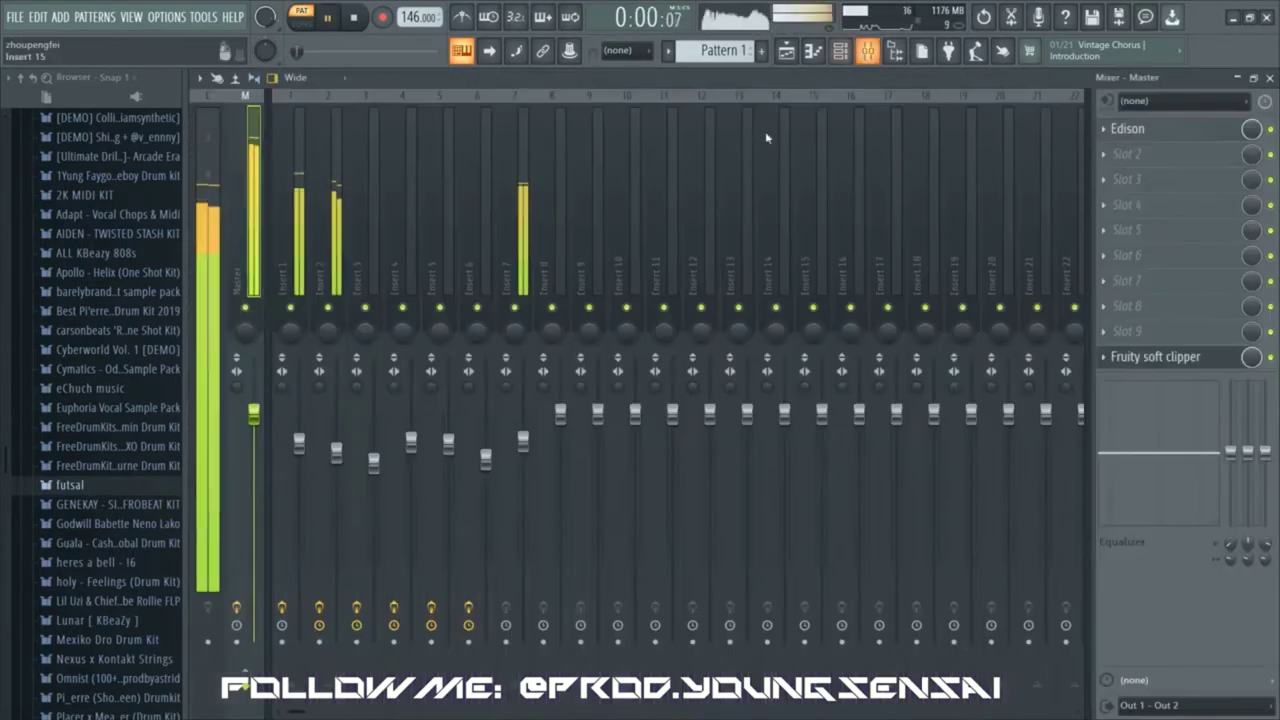
drag(529, 441, 531, 478)
key(space)
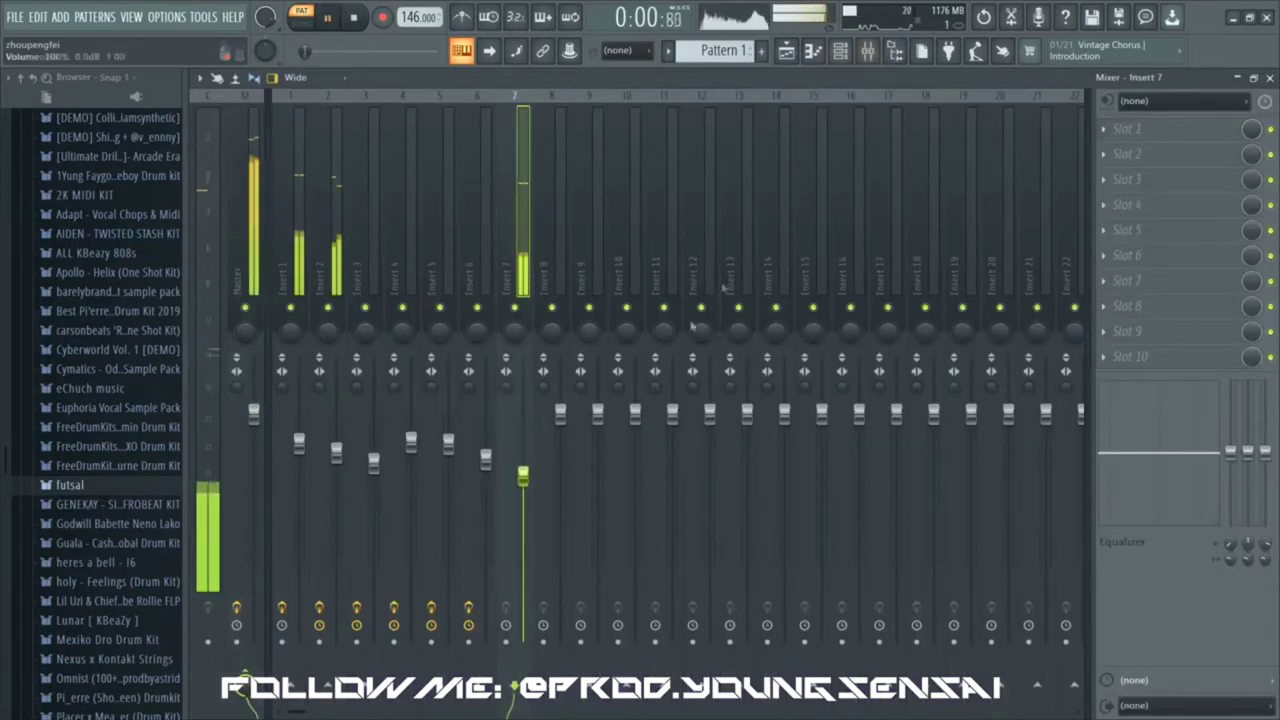
- Raise the three Zaytoven notes in bar 1 to 100% velocity in the piano roll and play the pattern
key(F7)
key(space)
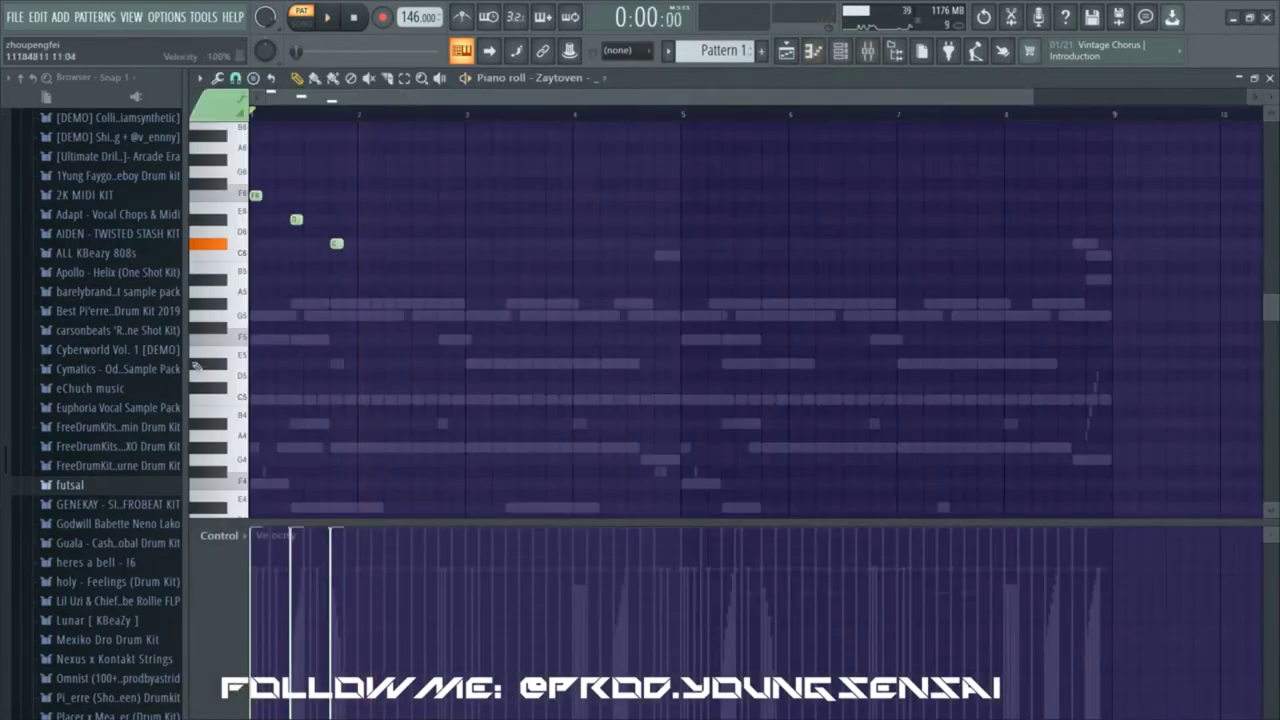
key(space)
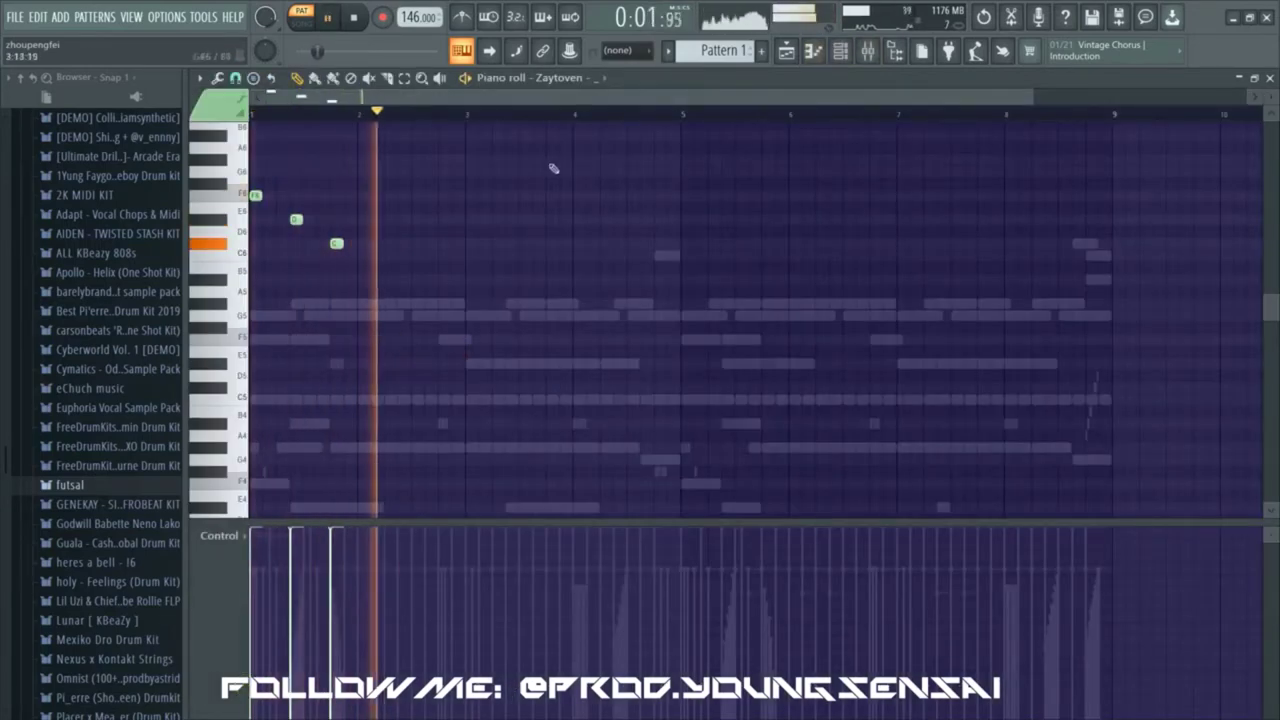
- Add two C#6 Zaytoven notes in bar 3, on steps 1 and 7
scroll(390, 238, up, 2)
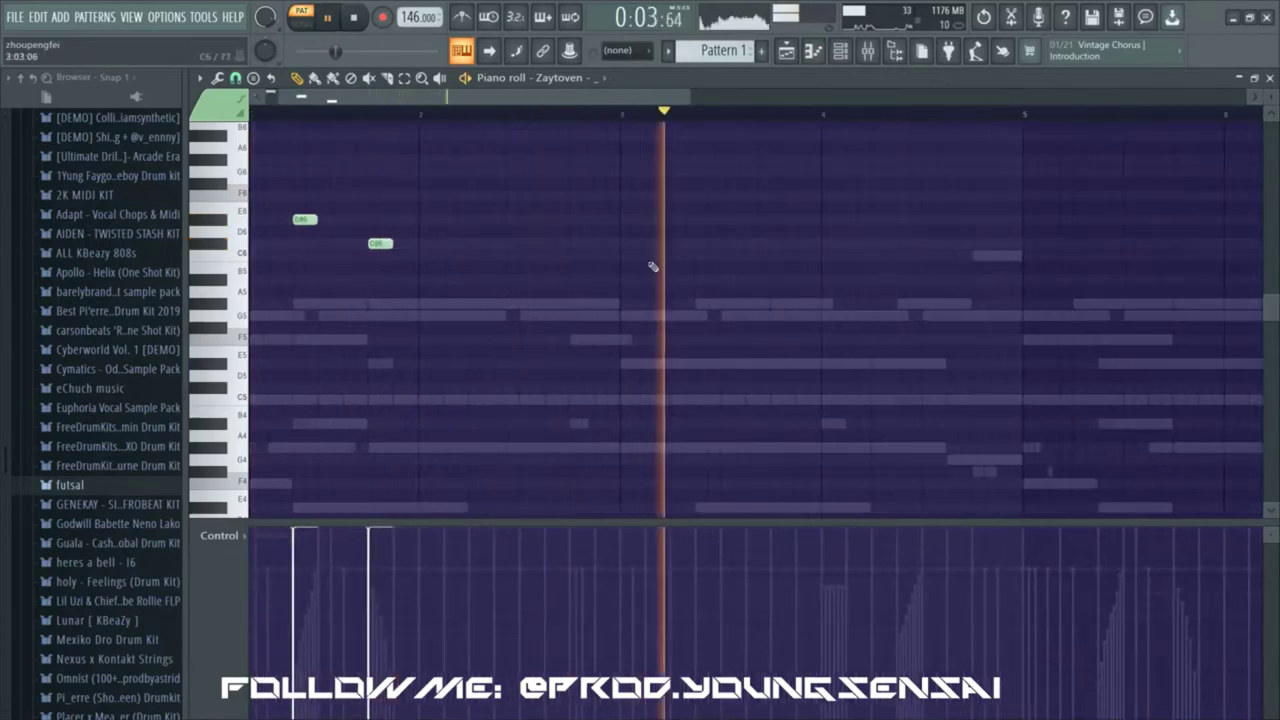
click(627, 244)
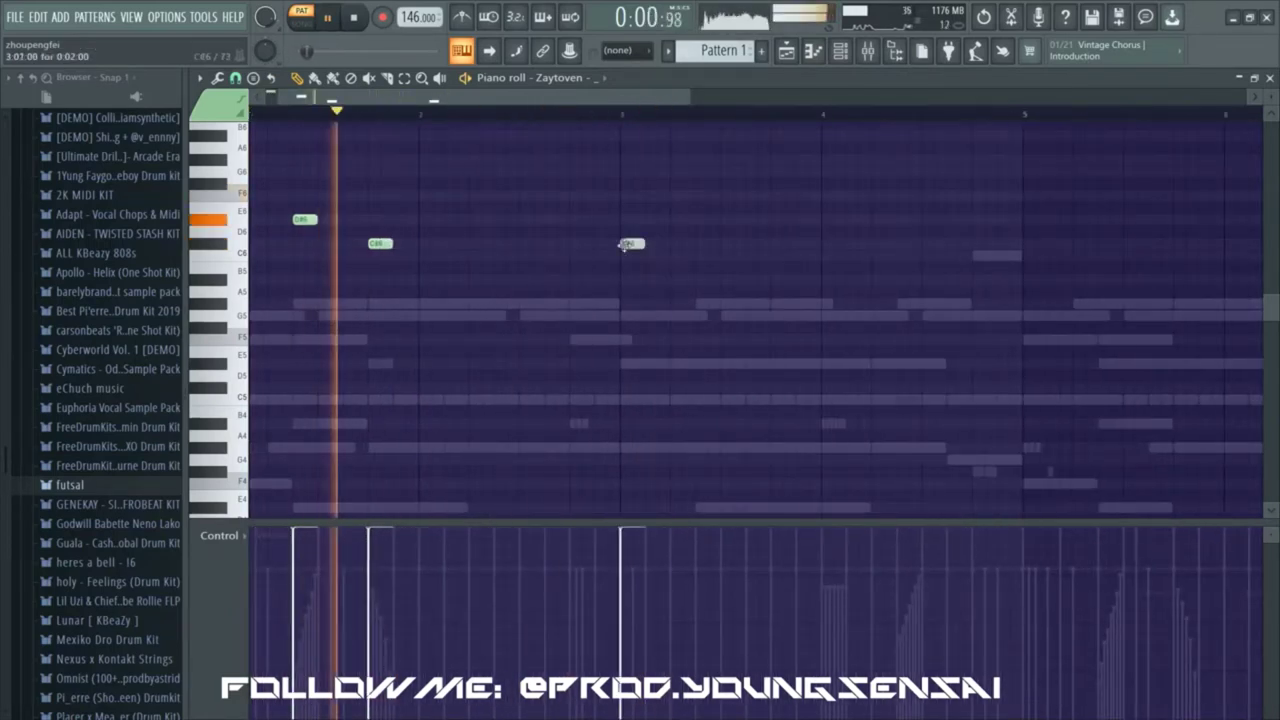
click(698, 244)
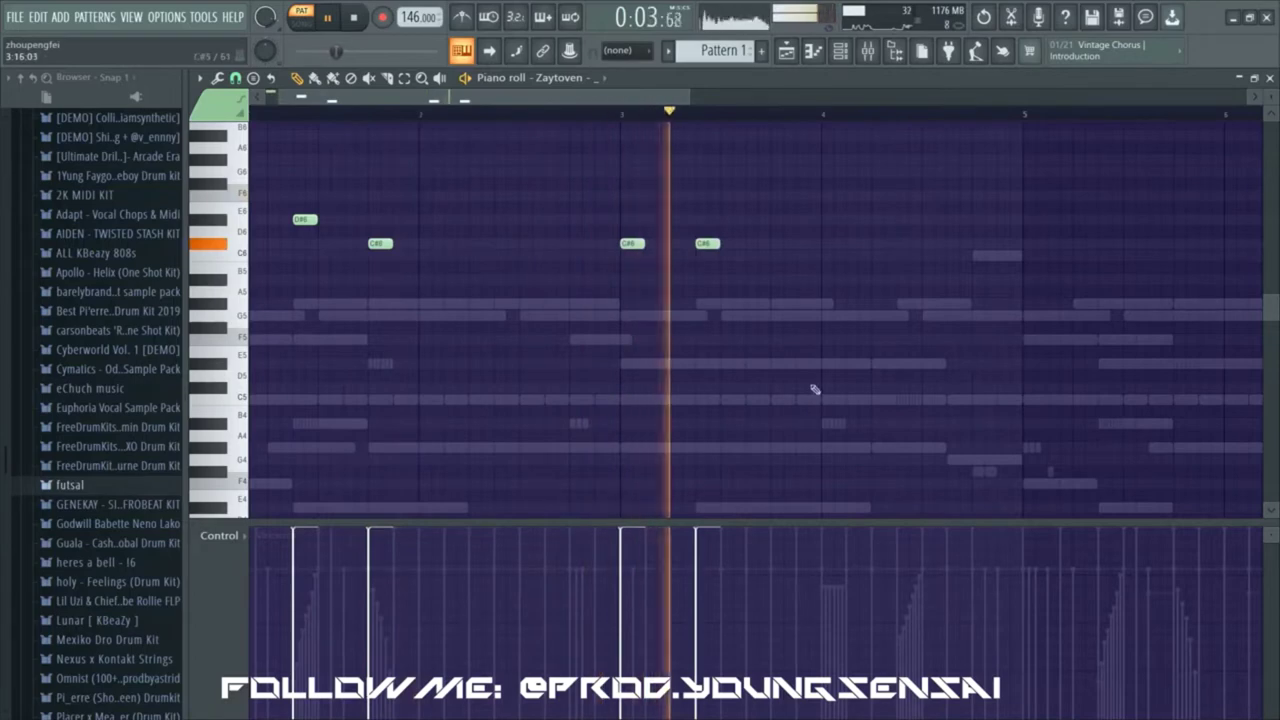
- Copy the five Zaytoven notes from bars 1 to 3 four bars ahead, starting at bar 5
scroll(973, 330, right, 1)
scroll(977, 335, right, 3)
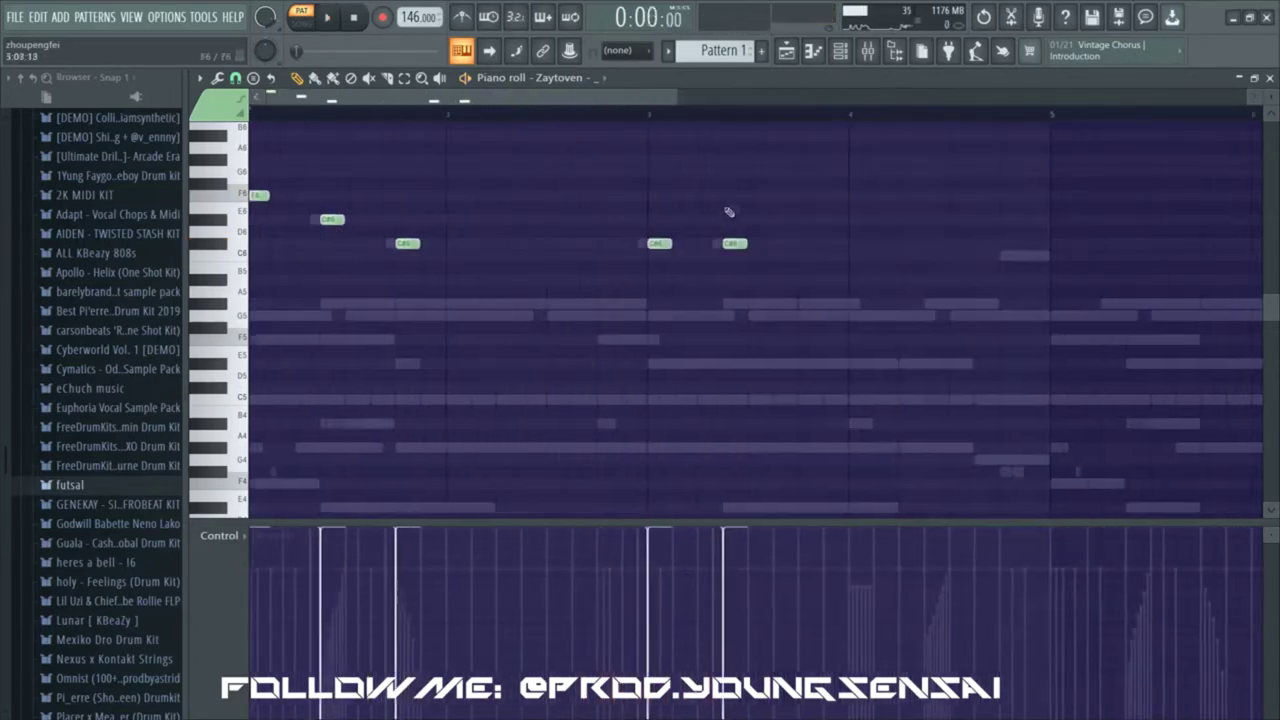
drag(806, 286, 1062, 194)
scroll(920, 363, right, 4)
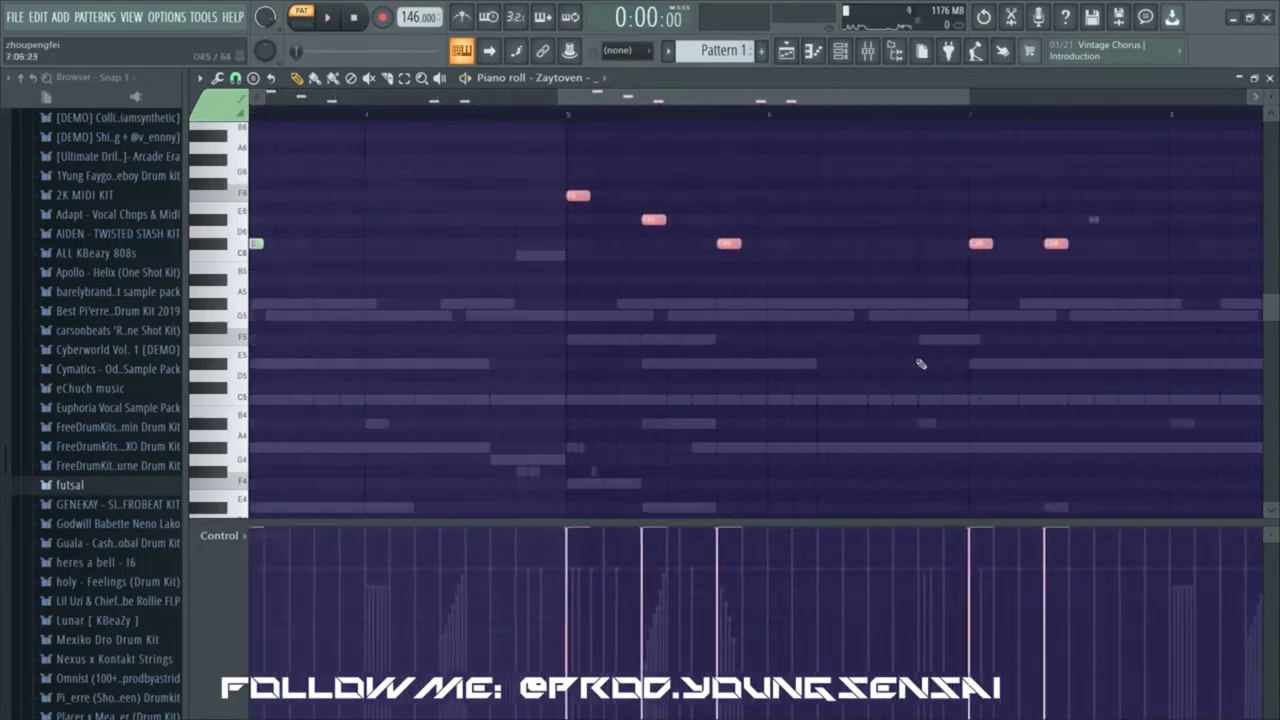
click(921, 355)
- Play from bar 5 and add two C#6 notes between the existing pair in bar 7, on steps 3 and 5
click(342, 117)
key(space)
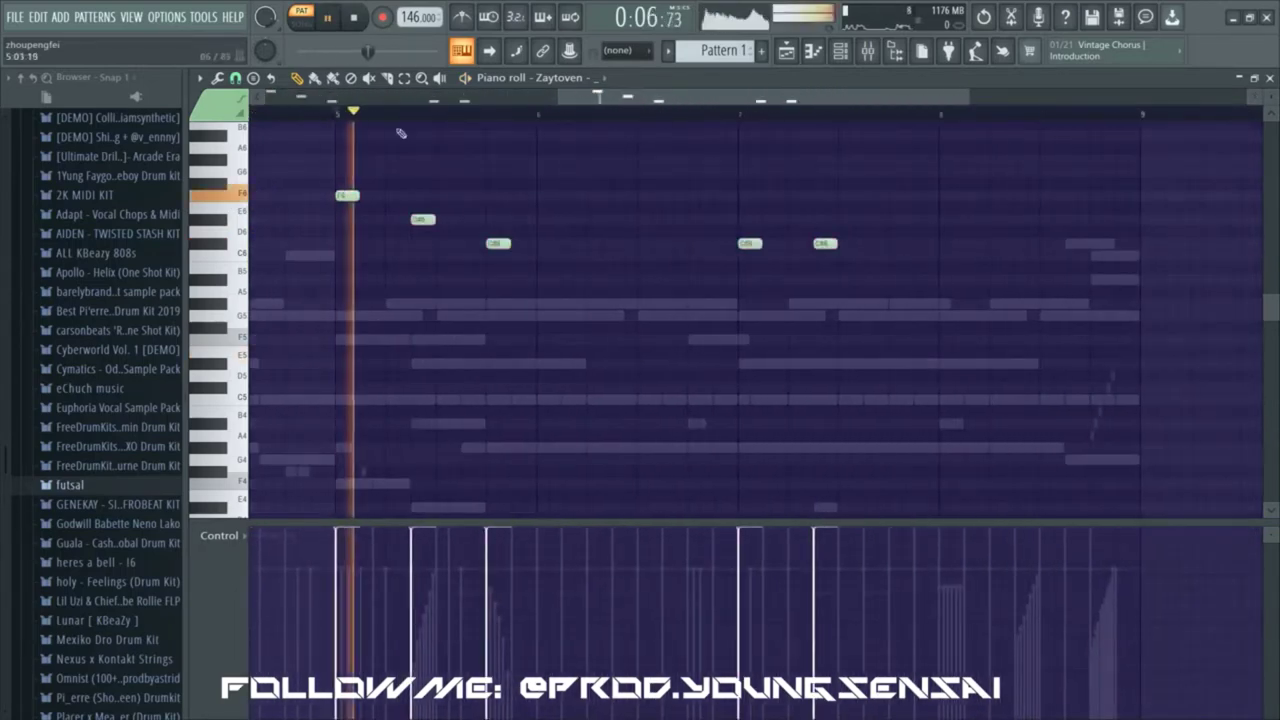
drag(776, 267, 762, 240)
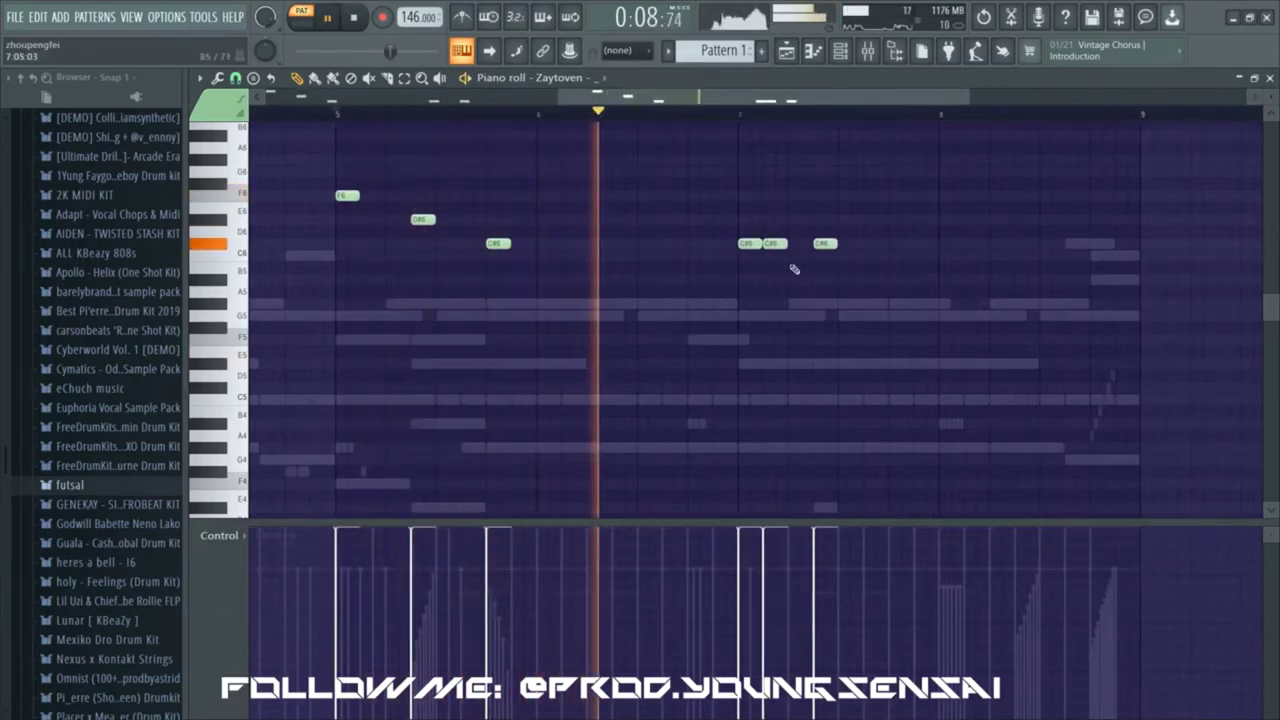
click(792, 243)
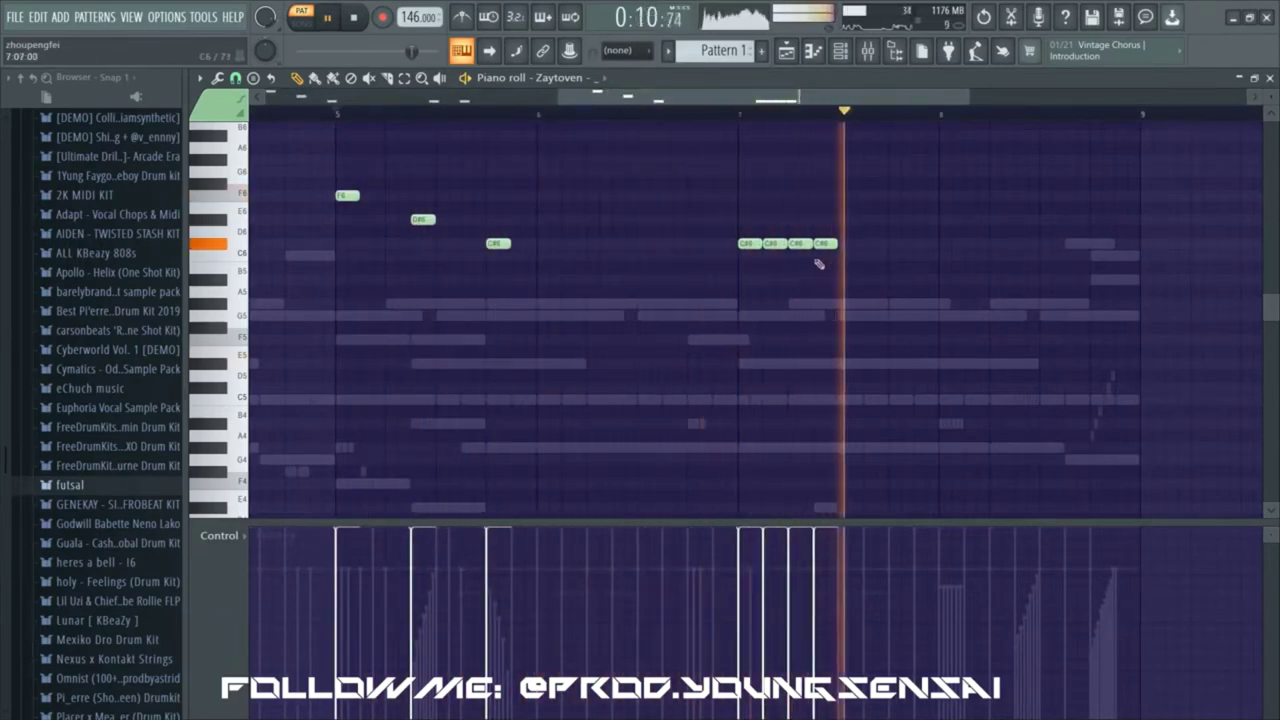
key(space)
key(space)
click(903, 247)
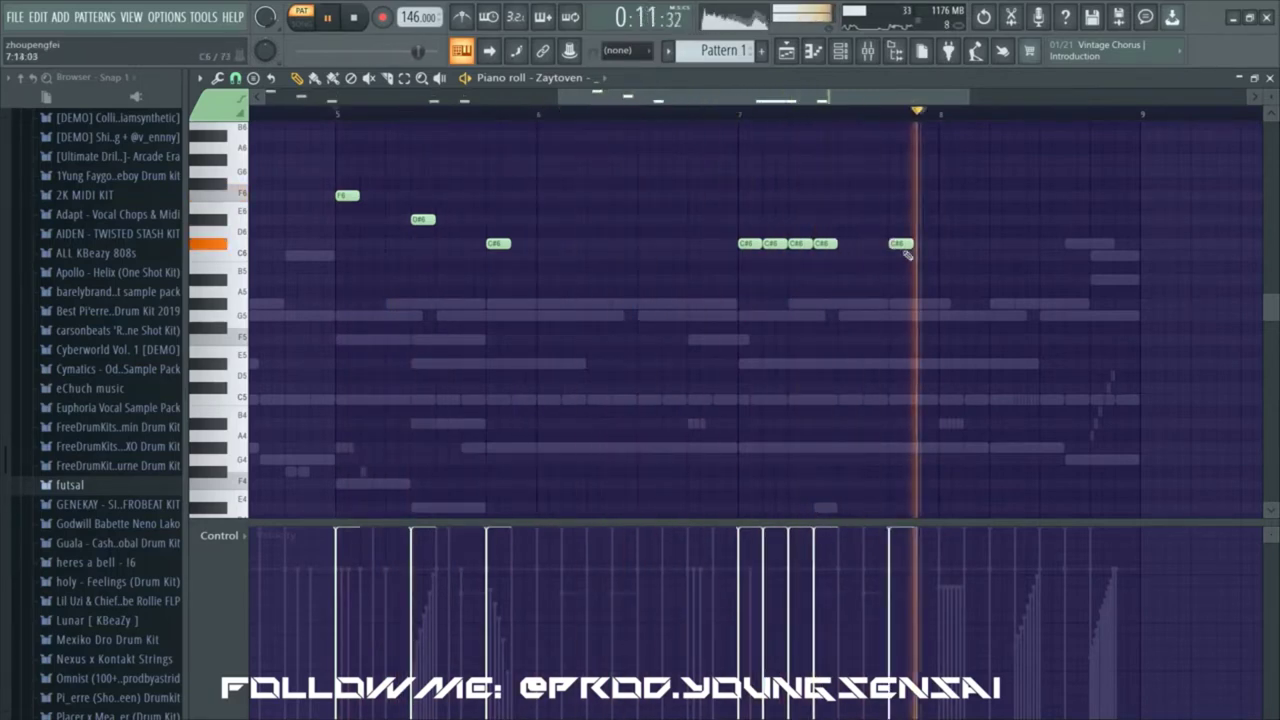
ctrl+scroll(870, 268, down, 3)
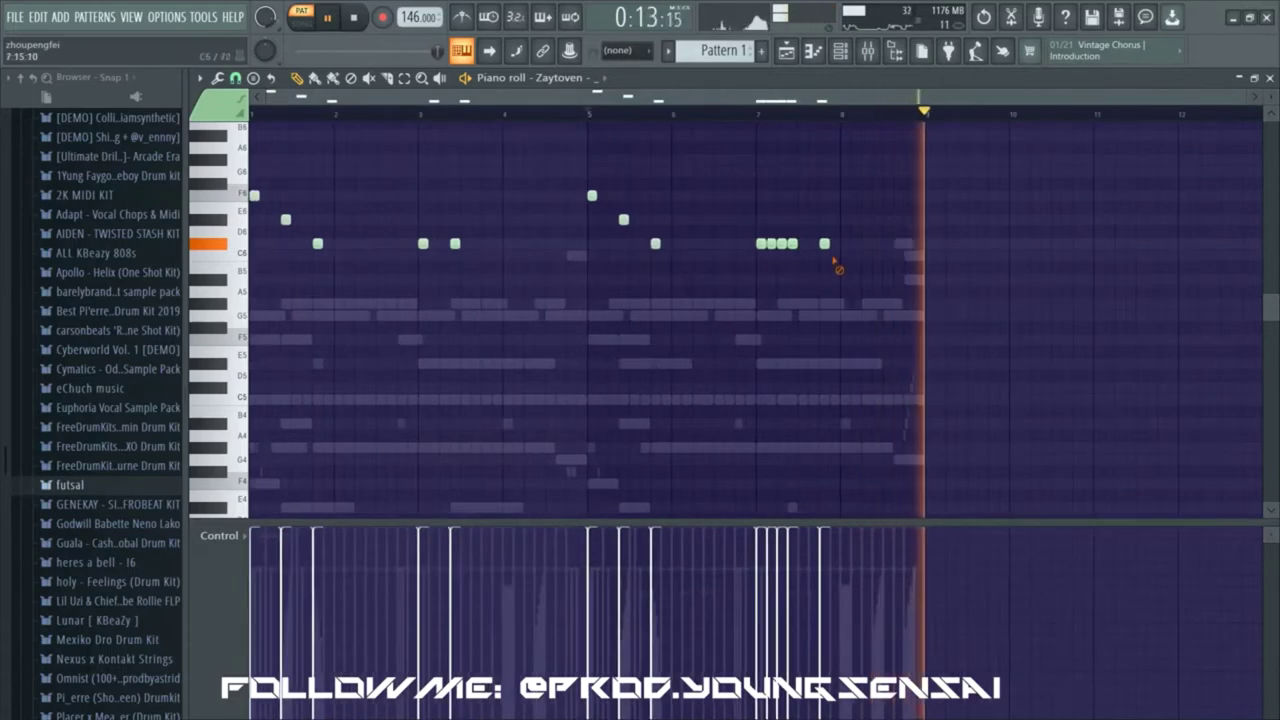
right_click(825, 244)
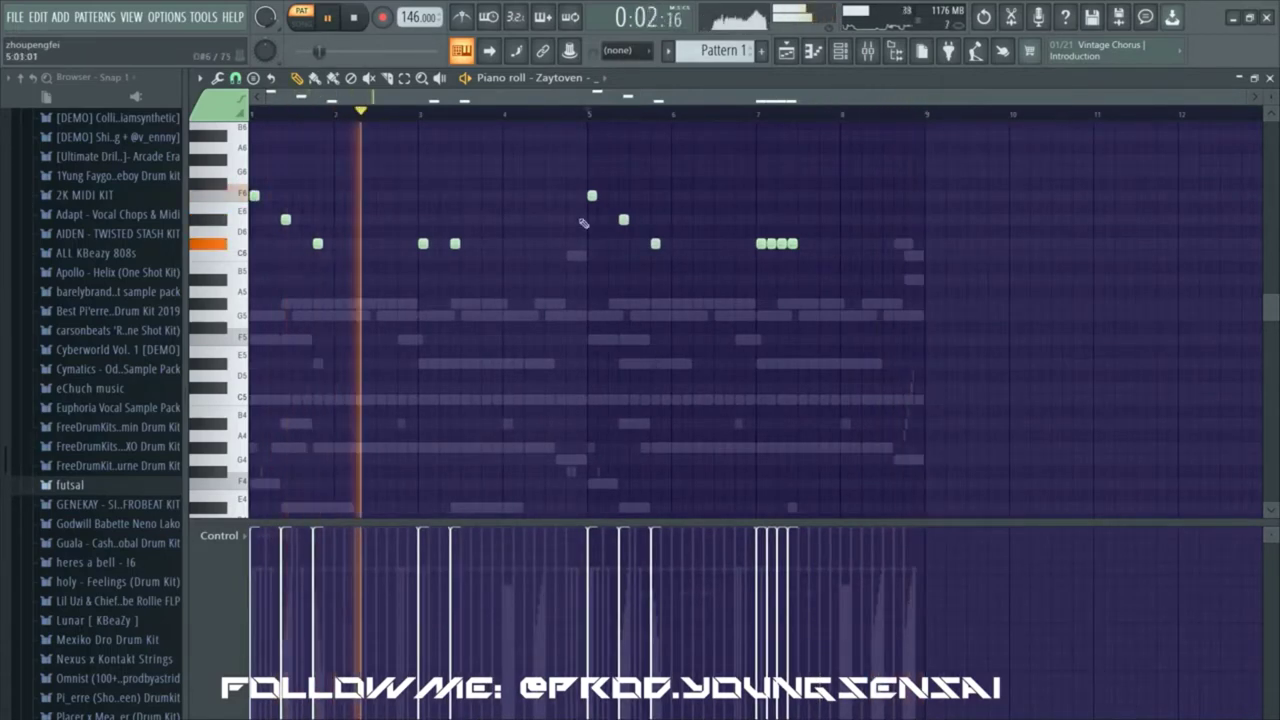
- Switch the piano roll to the 808 [TEC] channel and place C#6 notes on steps 5 and 11 of bar 2
click(603, 78)
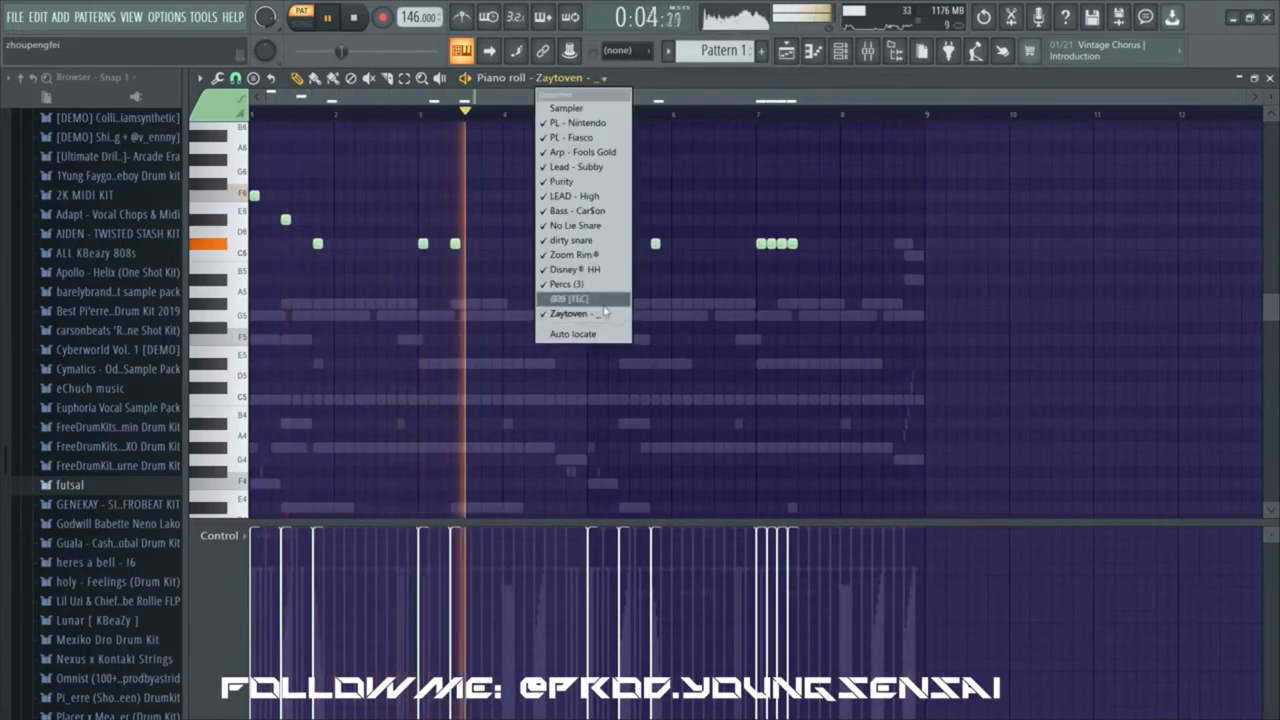
click(595, 298)
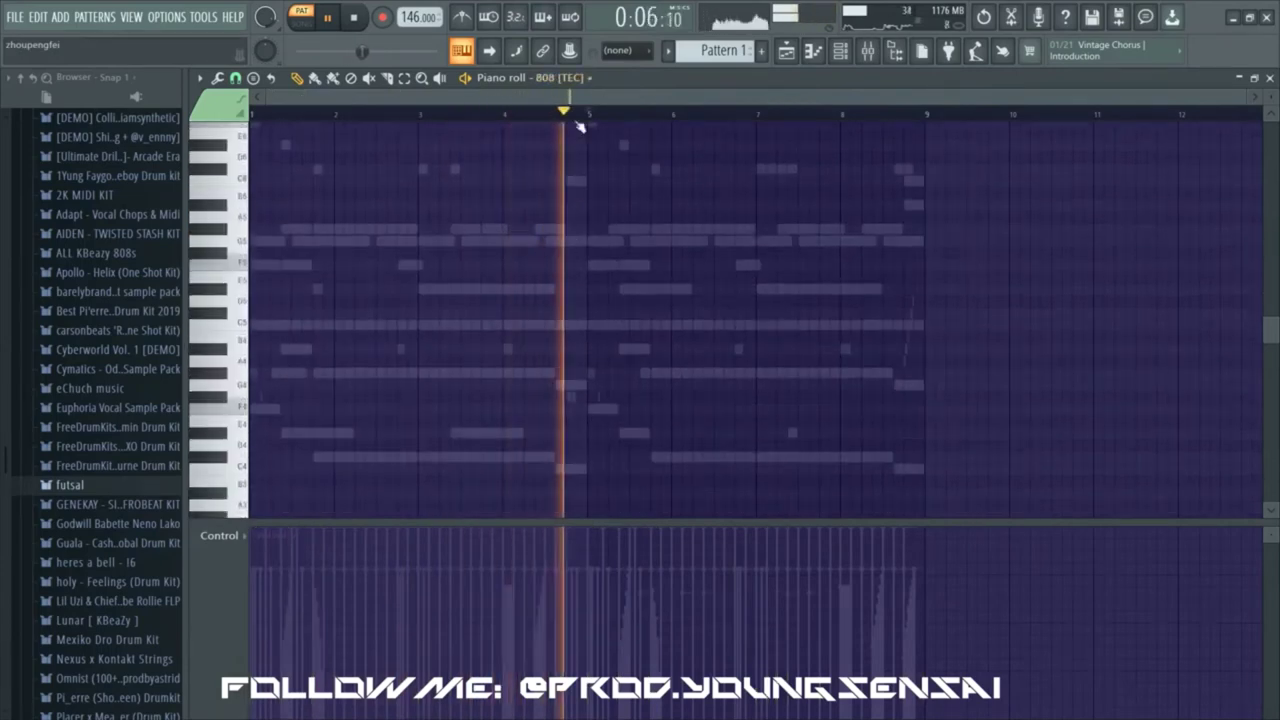
scroll(332, 278, up, 2)
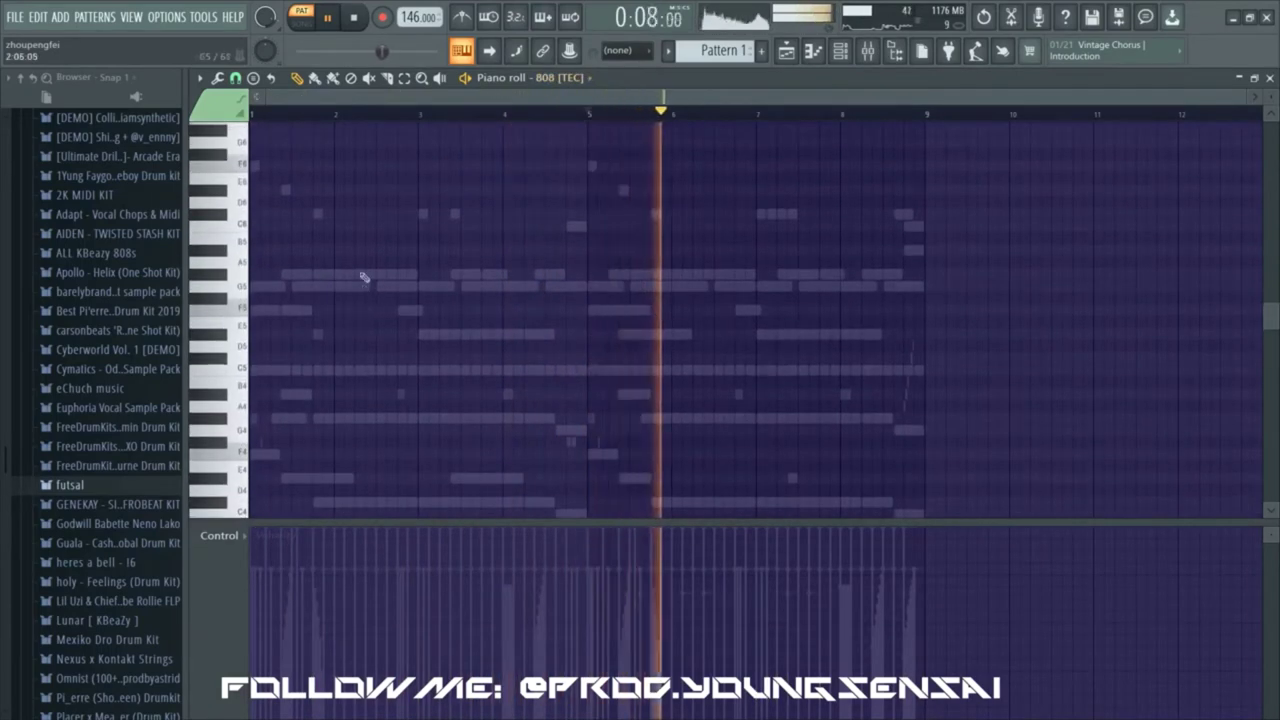
ctrl+scroll(354, 269, up, 2)
key(space)
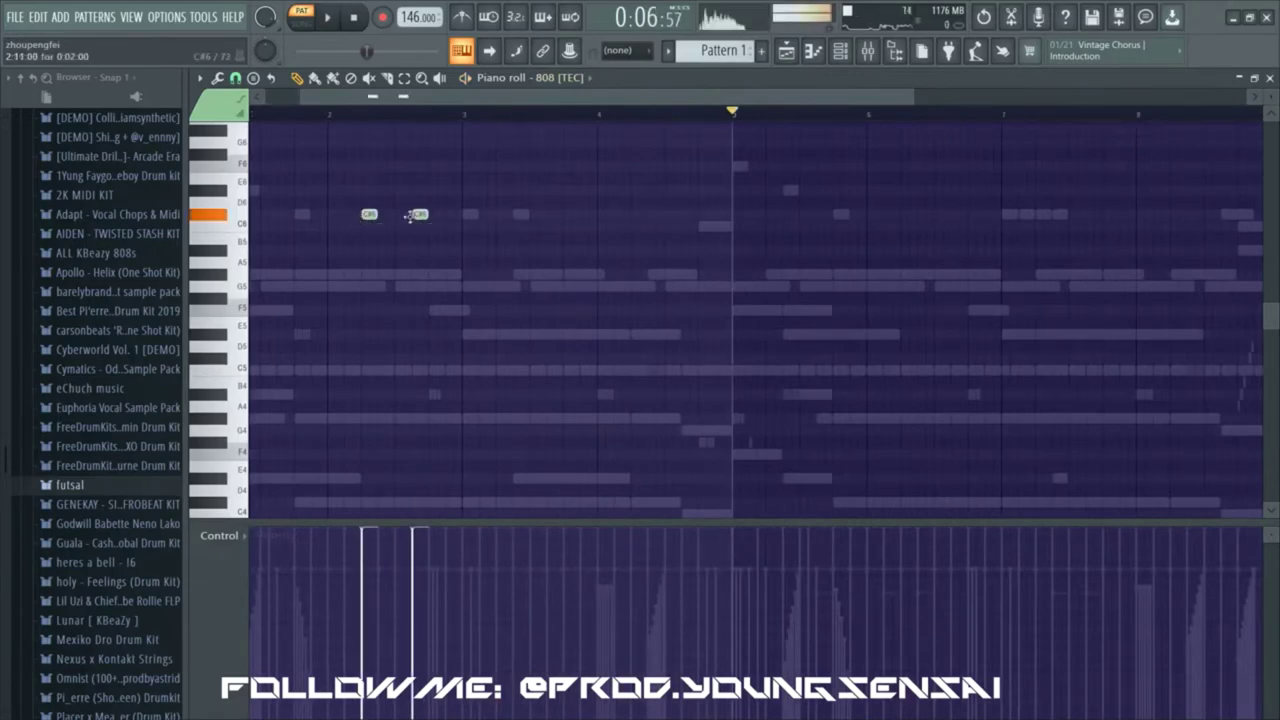
- Enable the 808 [TEC] volume envelope with full hold and zero attack, decay, sustain and release, and set the root note to C#5
click(845, 52)
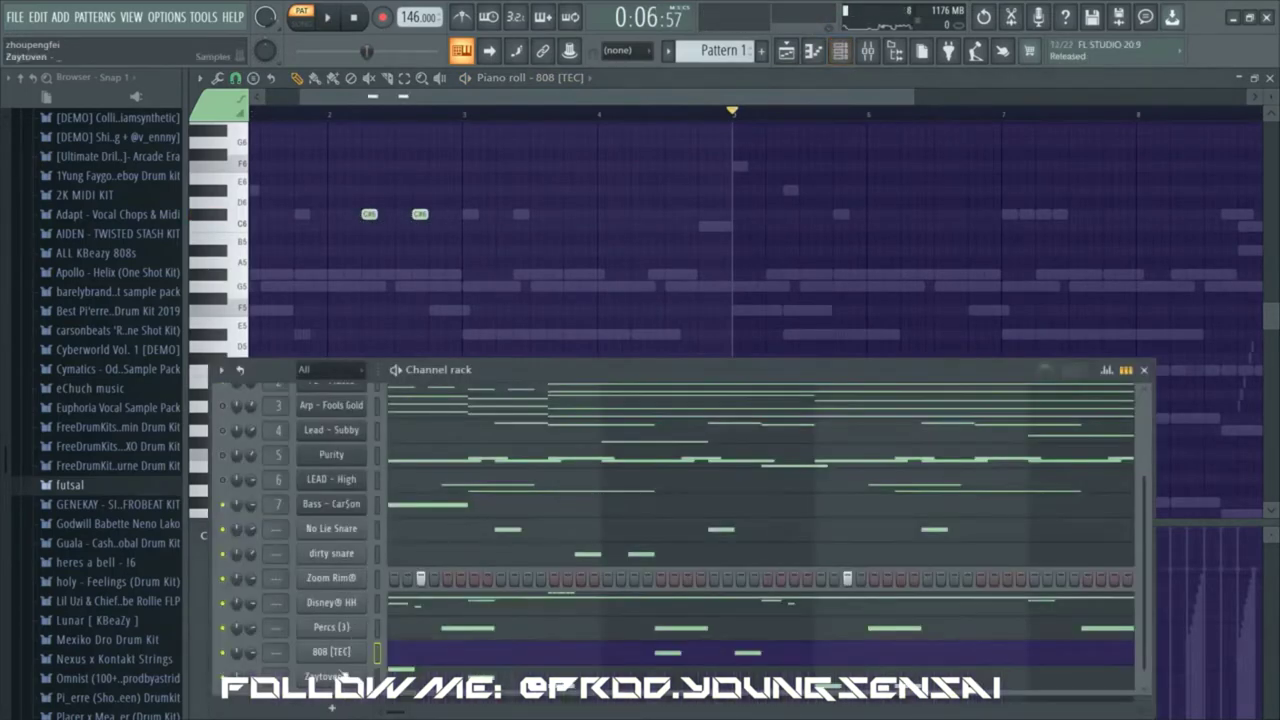
click(350, 651)
click(325, 231)
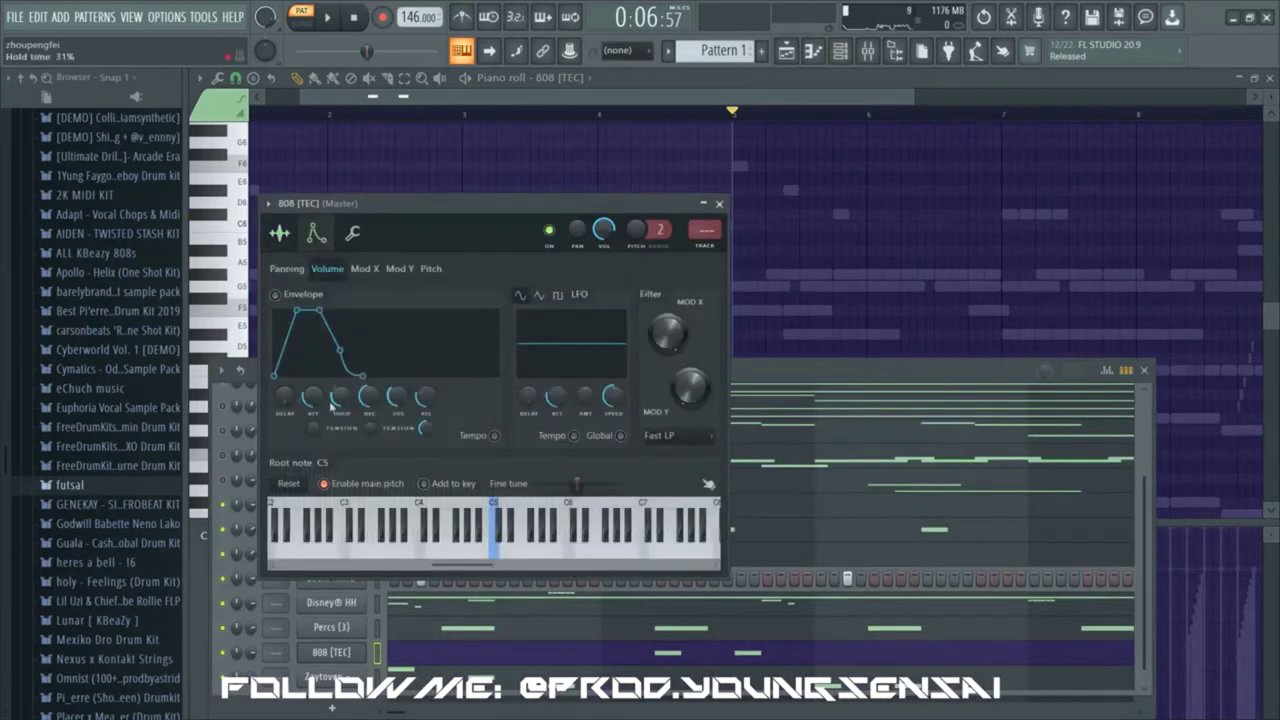
drag(341, 396, 341, 392)
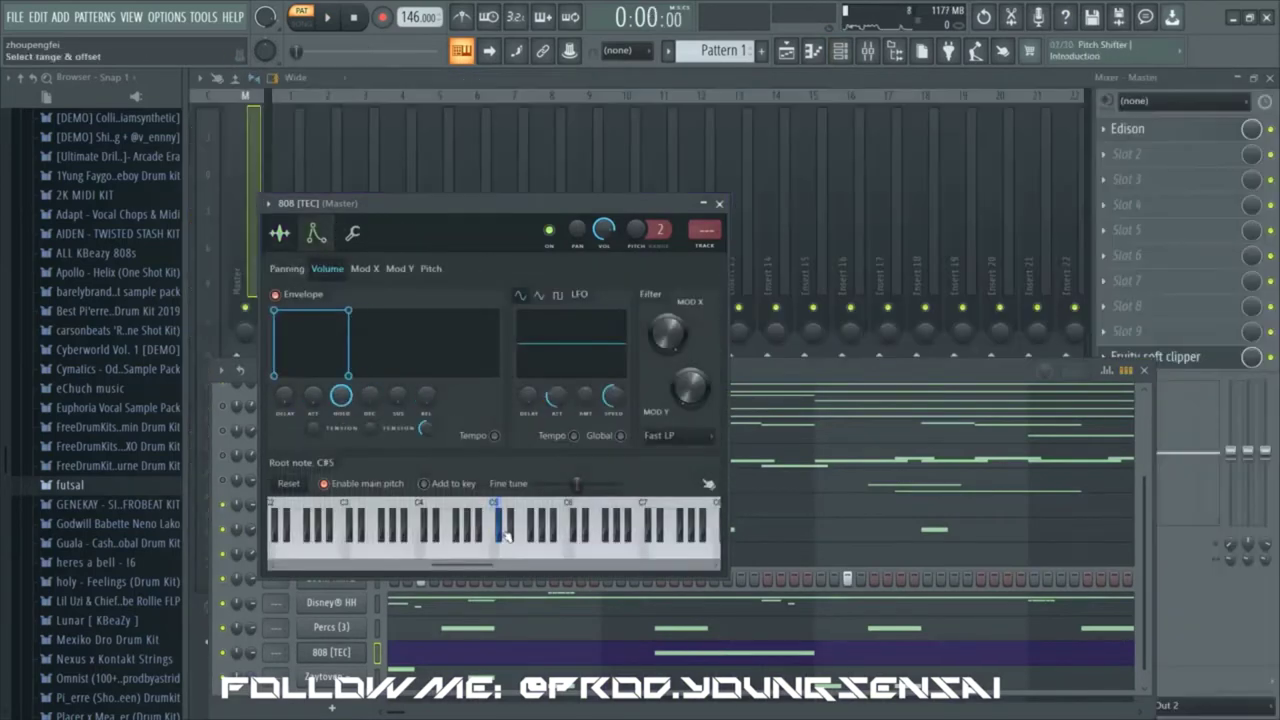
click(719, 204)
click(1143, 370)
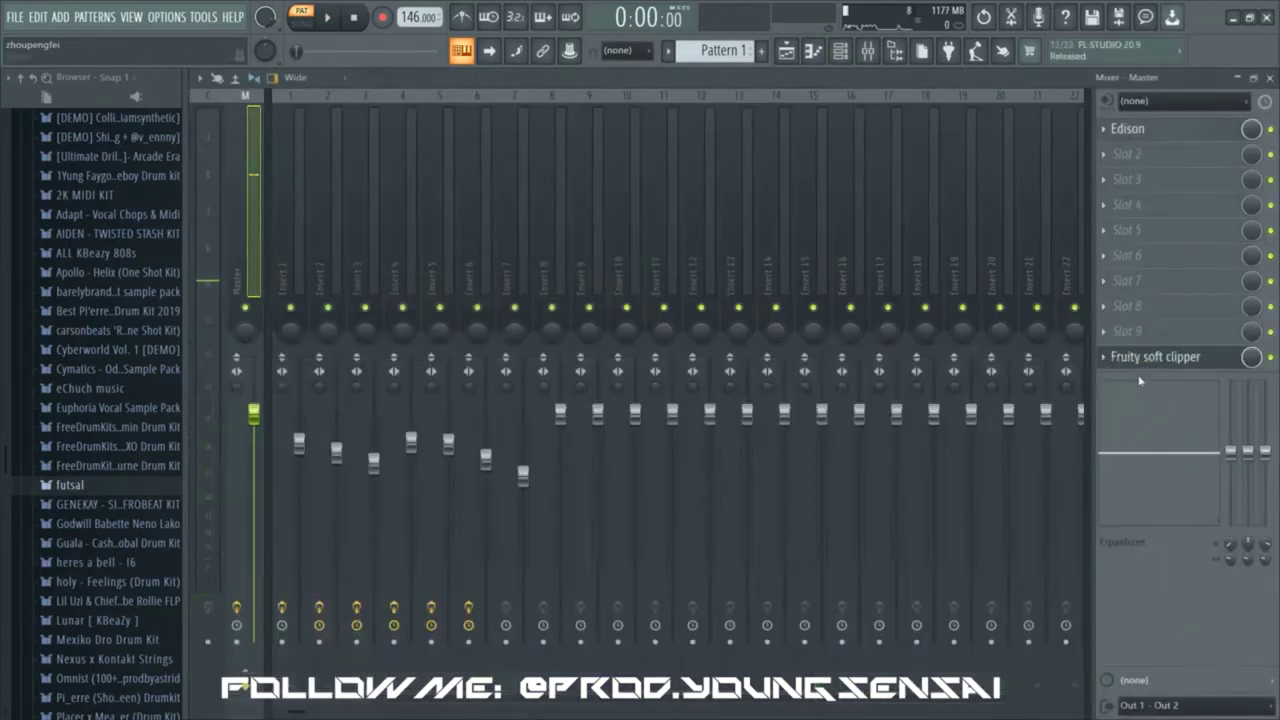
- Add six-step 808 notes: C#6 on step 15 of bar 3, and C6 on steps 5 and 11 of bar 4
key(space)
key(F7)
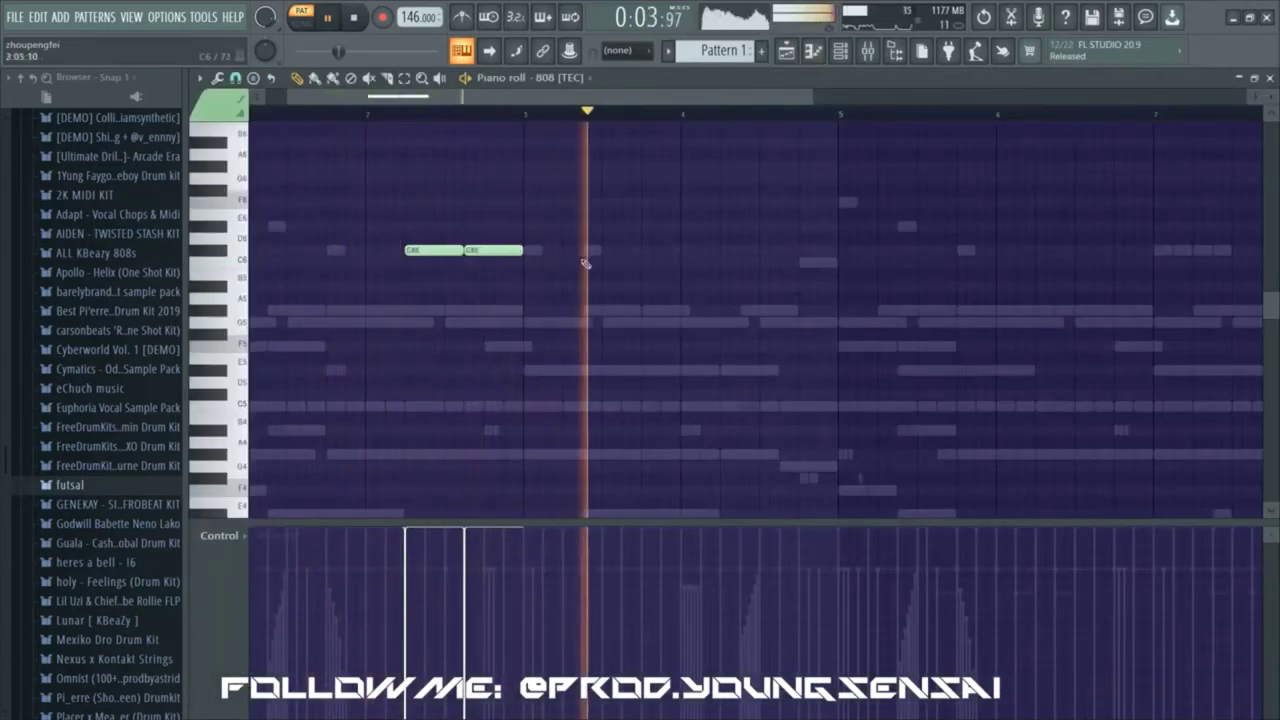
click(650, 251)
key(space)
right_click(650, 251)
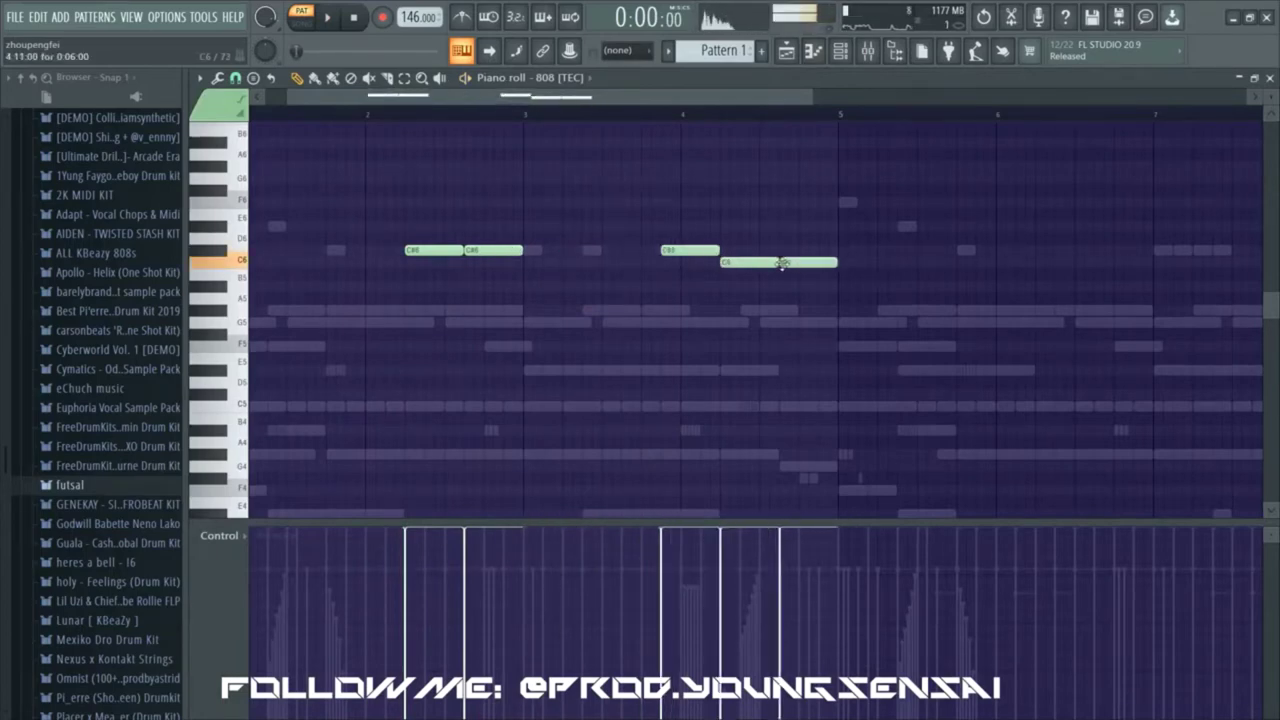
right_click(784, 320)
- Try raising the 808 note on step 5 of bar 4 to C#6 and listen to the pattern
scroll(800, 290, down, 4)
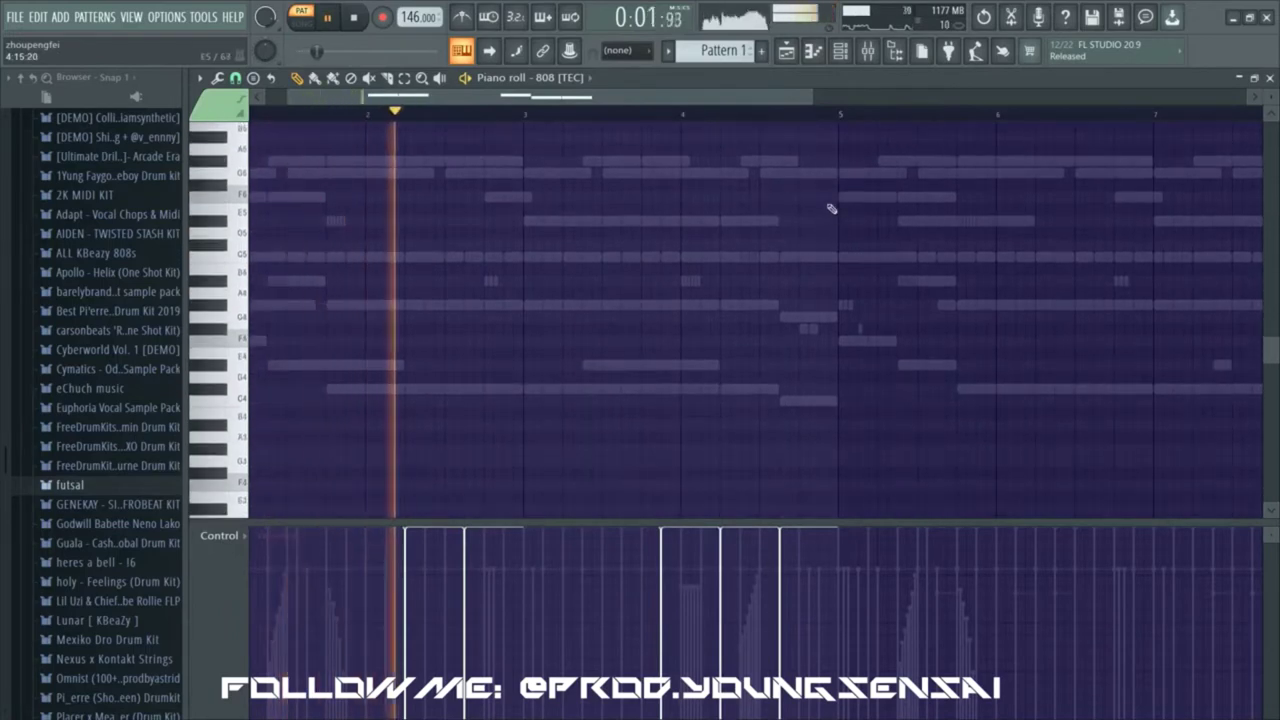
scroll(822, 220, up, 3)
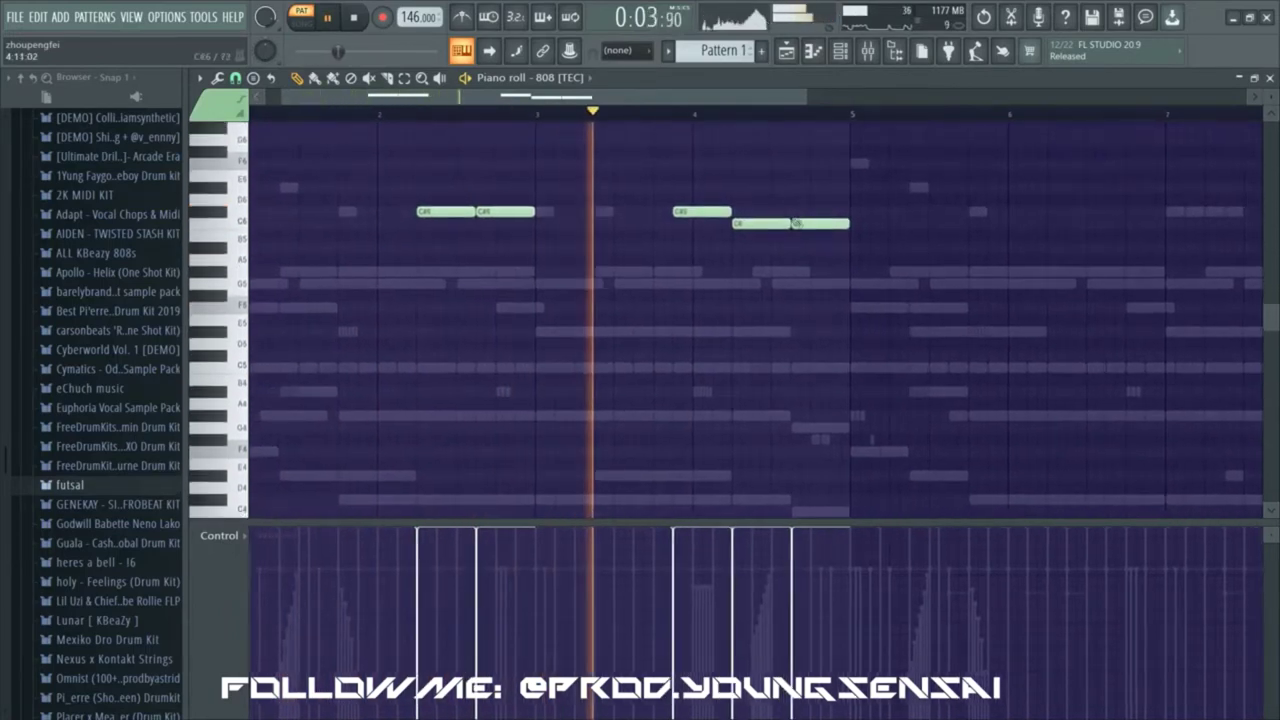
drag(778, 222, 778, 211)
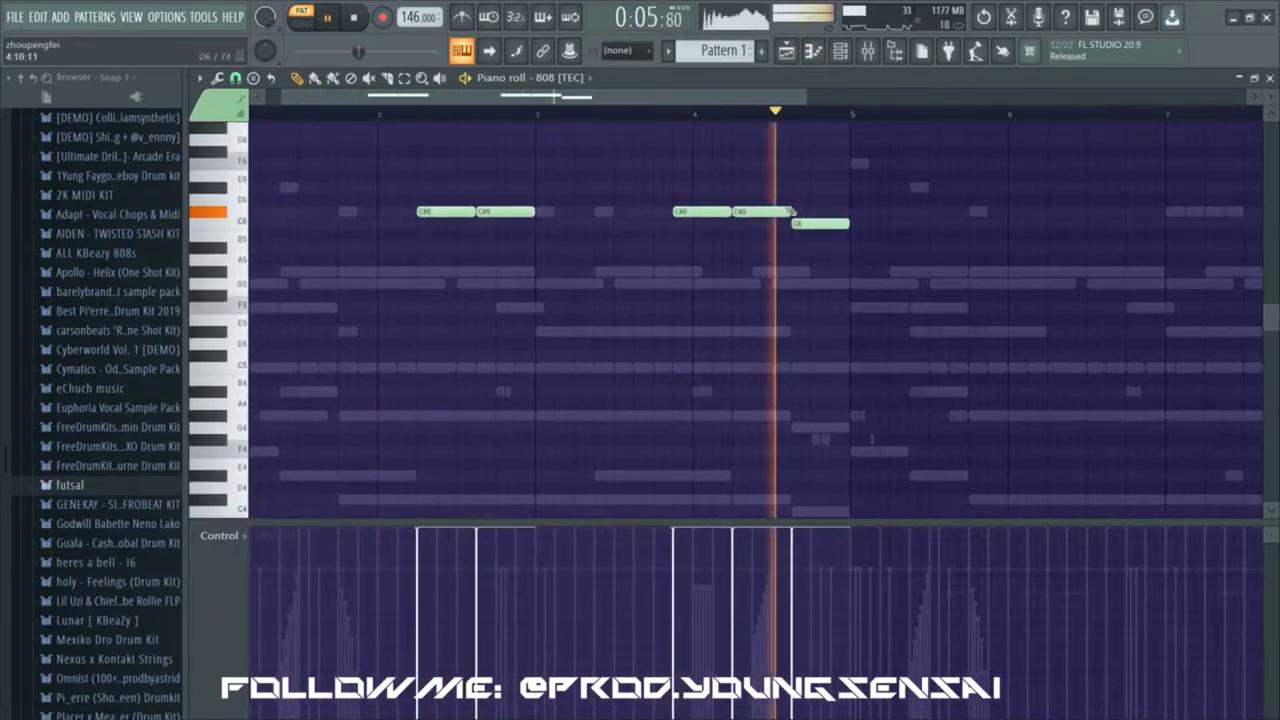
scroll(793, 337, down, 1)
scroll(815, 290, down, 2)
scroll(828, 251, up, 1)
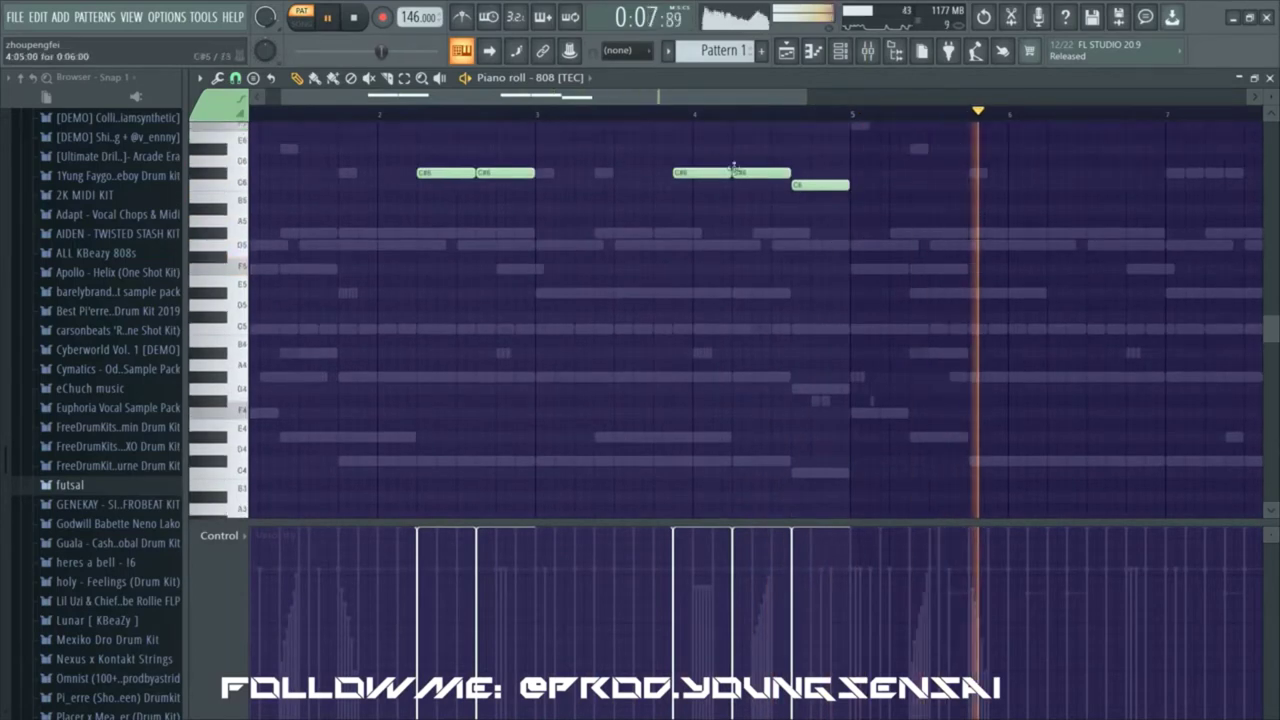
key(space)
scroll(704, 209, down, 1)
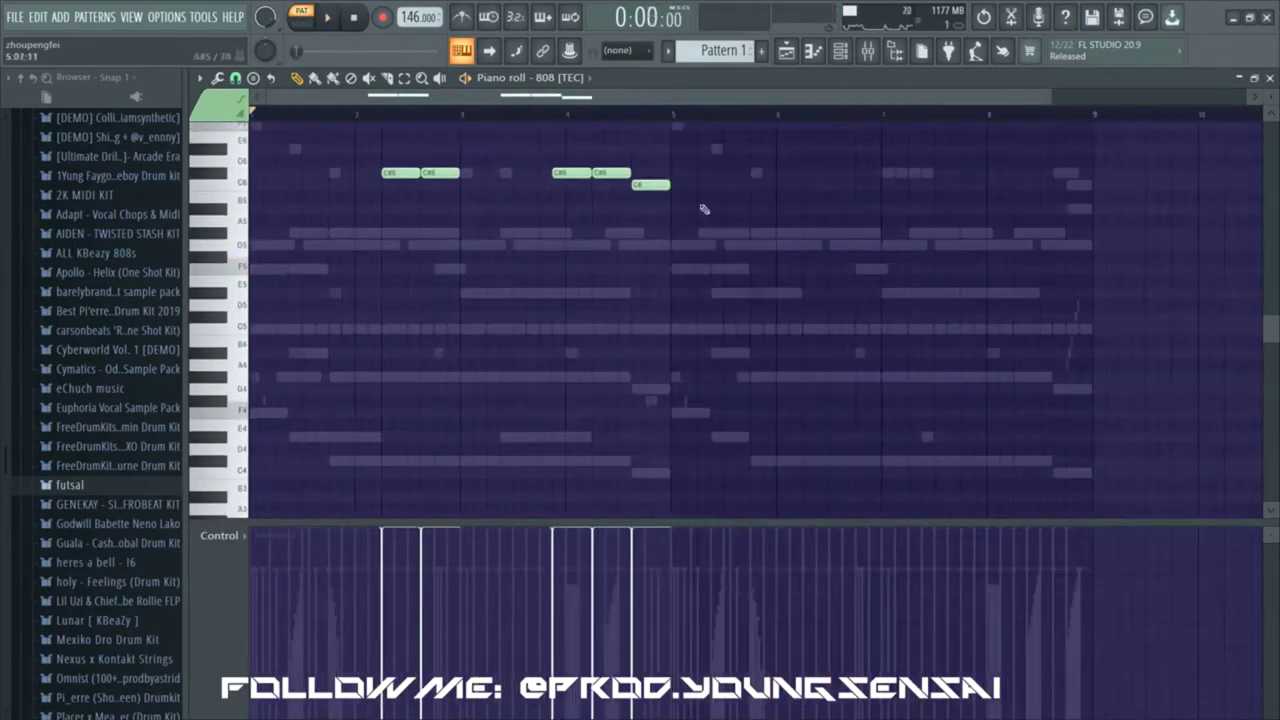
click(558, 115)
key(space)
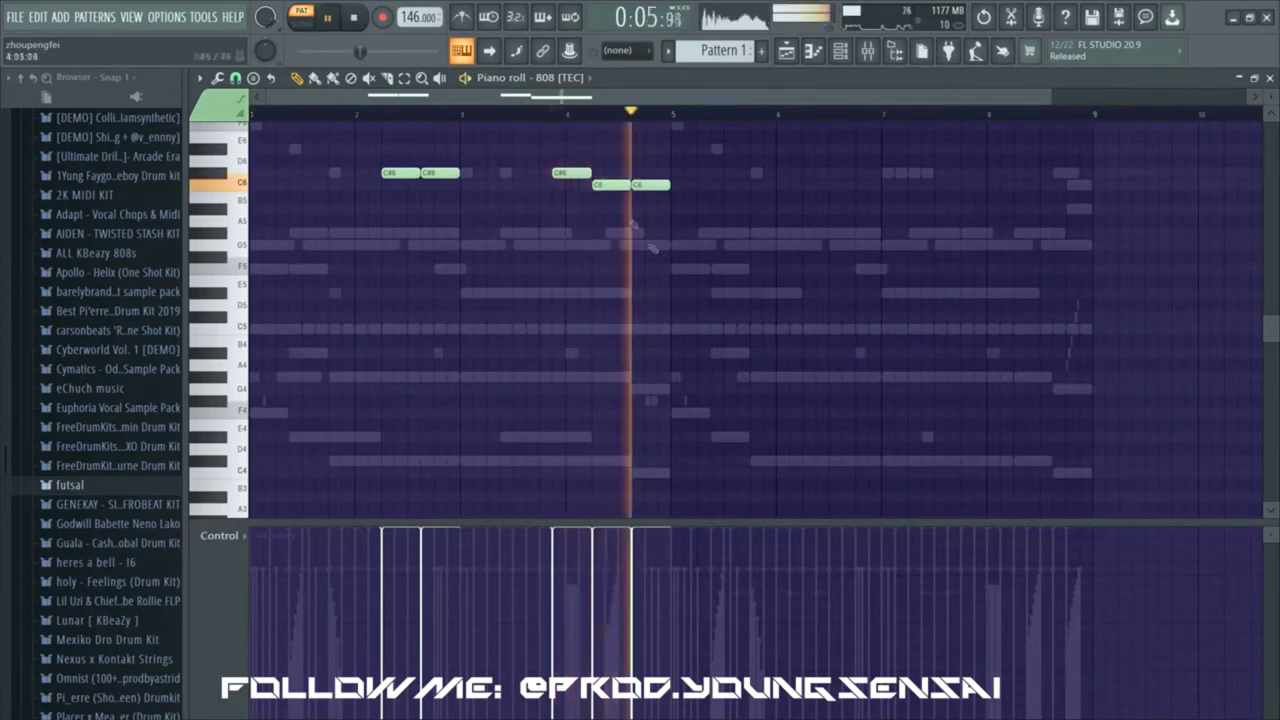
- Select all five 808 notes and duplicate them four bars ahead into bars 5 to 8
mouse_move(668, 212)
mouse_down()
mouse_move(428, 157)
mouse_move(396, 170)
mouse_move(506, 212)
mouse_move(672, 222)
mouse_up()
click(396, 162)
right_click(437, 162)
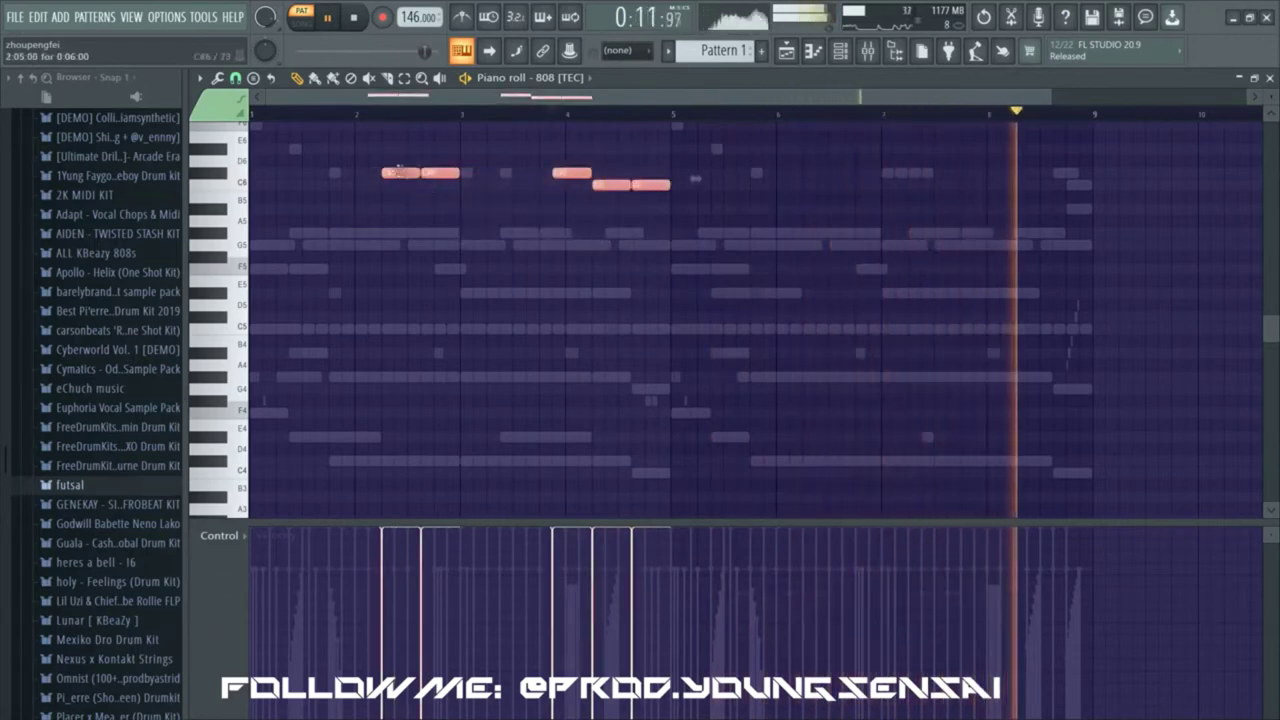
key(ctrl+b)
drag(667, 170, 809, 166)
- Play from bar 5 and try an 808 note on G5 at step 3 of bar 7, plus one on F6 at step 15 of bar 8
click(683, 113)
click(891, 245)
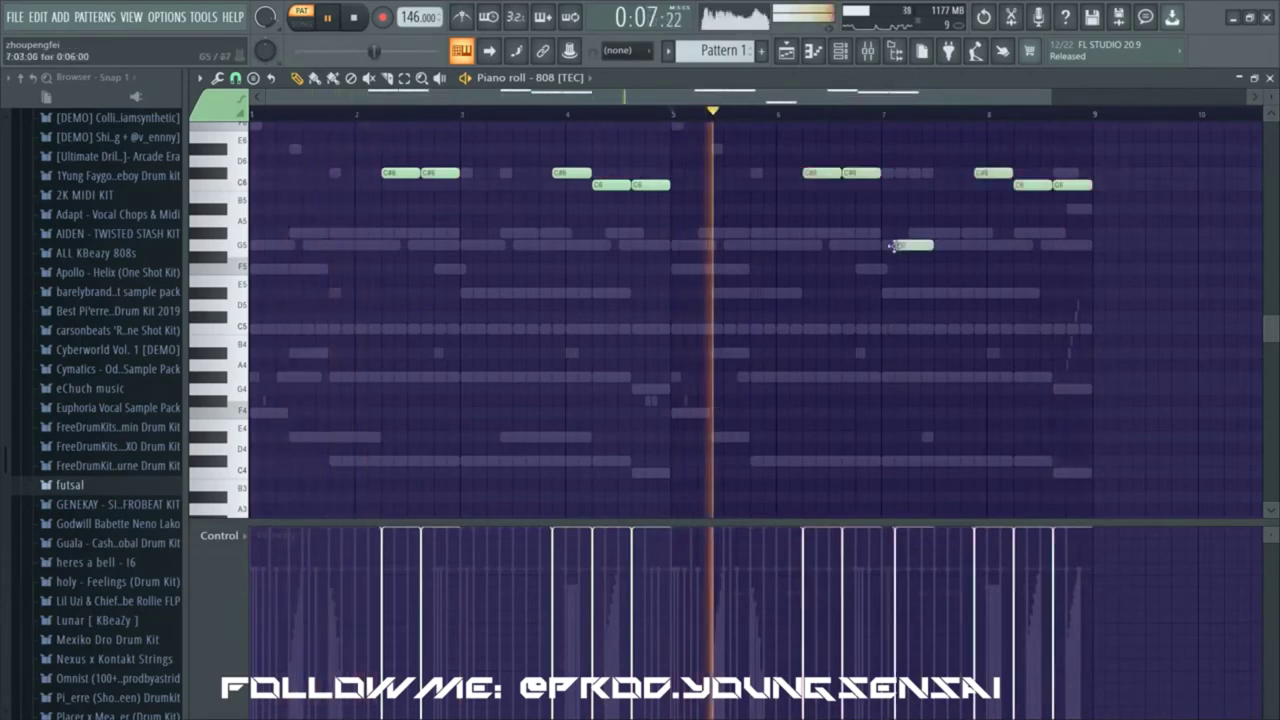
right_click(895, 245)
scroll(1094, 257, up, 3)
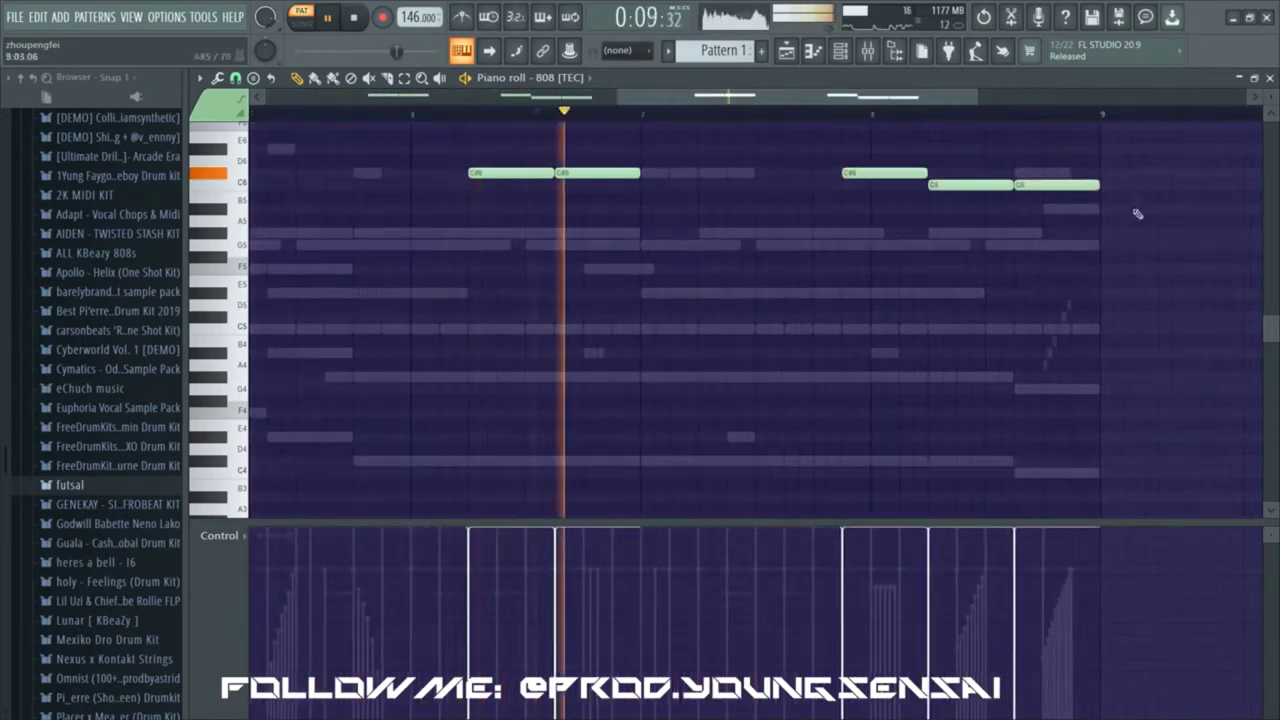
scroll(1105, 220, up, 2)
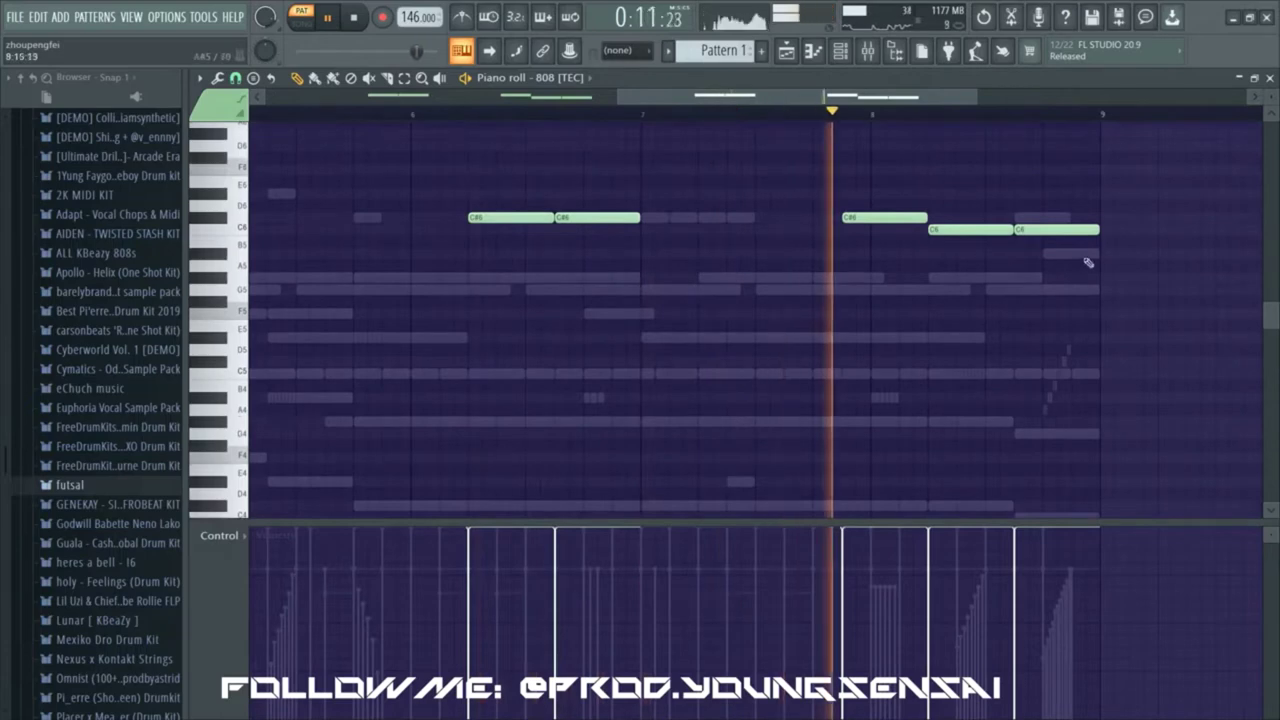
key(space)
click(1074, 169)
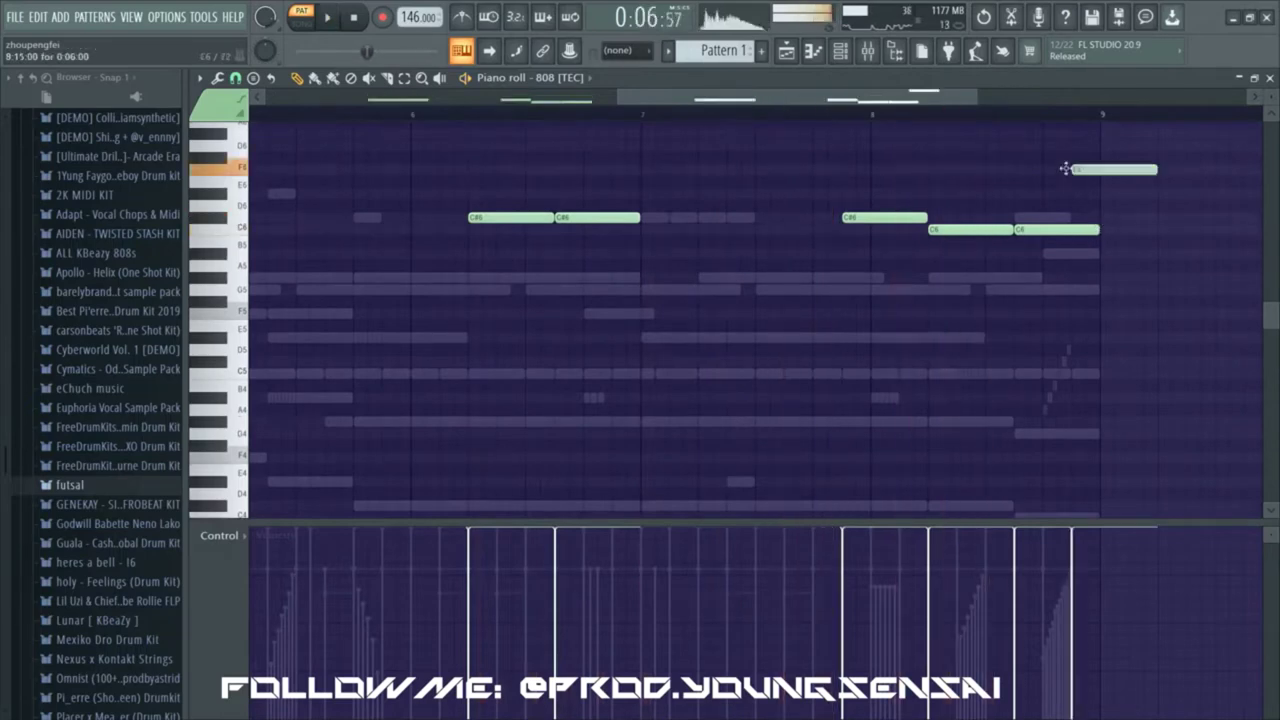
right_click(1066, 172)
- Add 808 notes at the end of bar 8: G#6 on step 13 and G6 on step 15
scroll(1082, 340, up, 5)
mouse_move(1061, 319)
mouse_down()
mouse_move(1058, 292)
mouse_move(1048, 333)
mouse_up()
click(1054, 262)
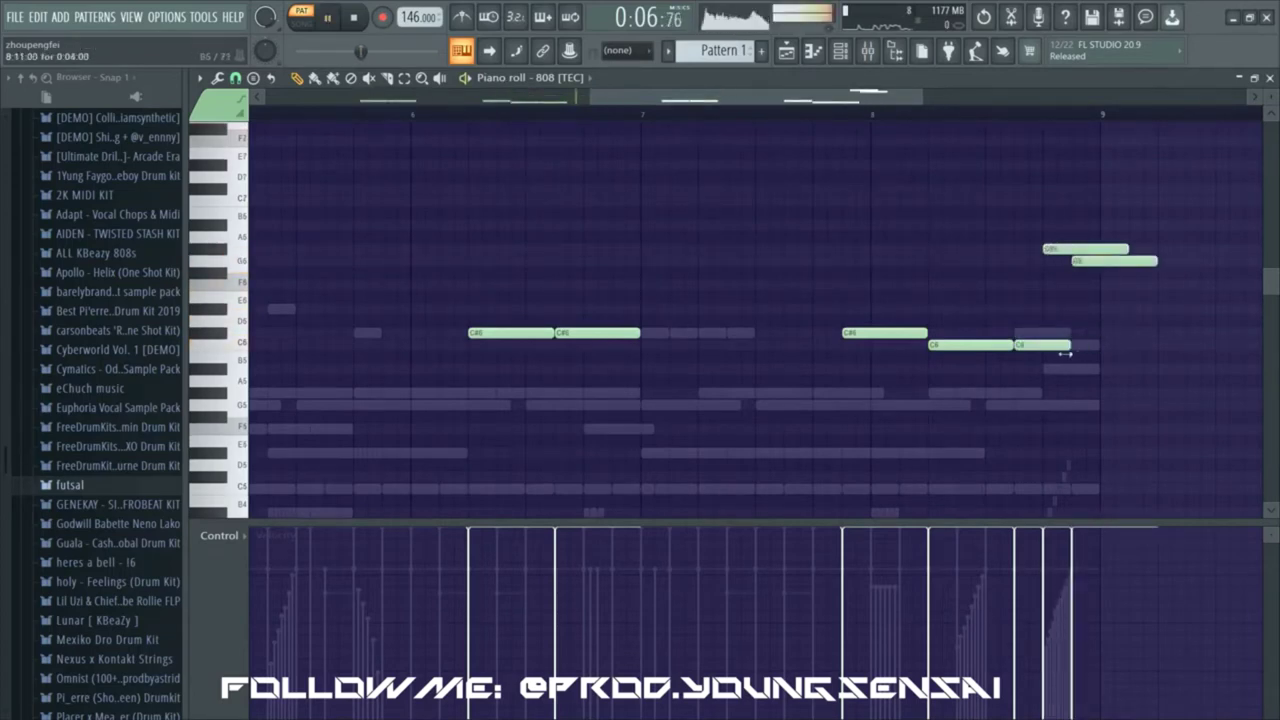
- Shorten the last three 808 notes in bar 8 to two steps each so the final one ends at bar 9
drag(1065, 354, 1039, 352)
drag(1126, 326, 1100, 237)
key(ctrl+l)
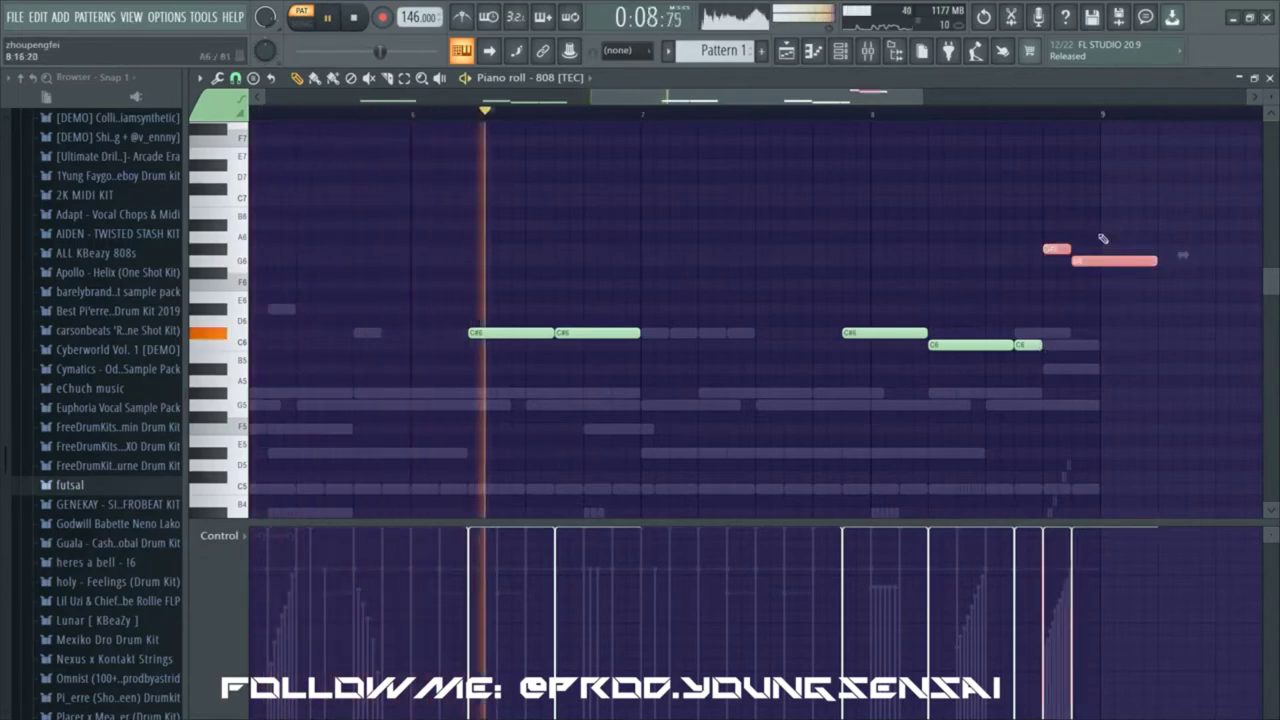
right_click(1163, 363)
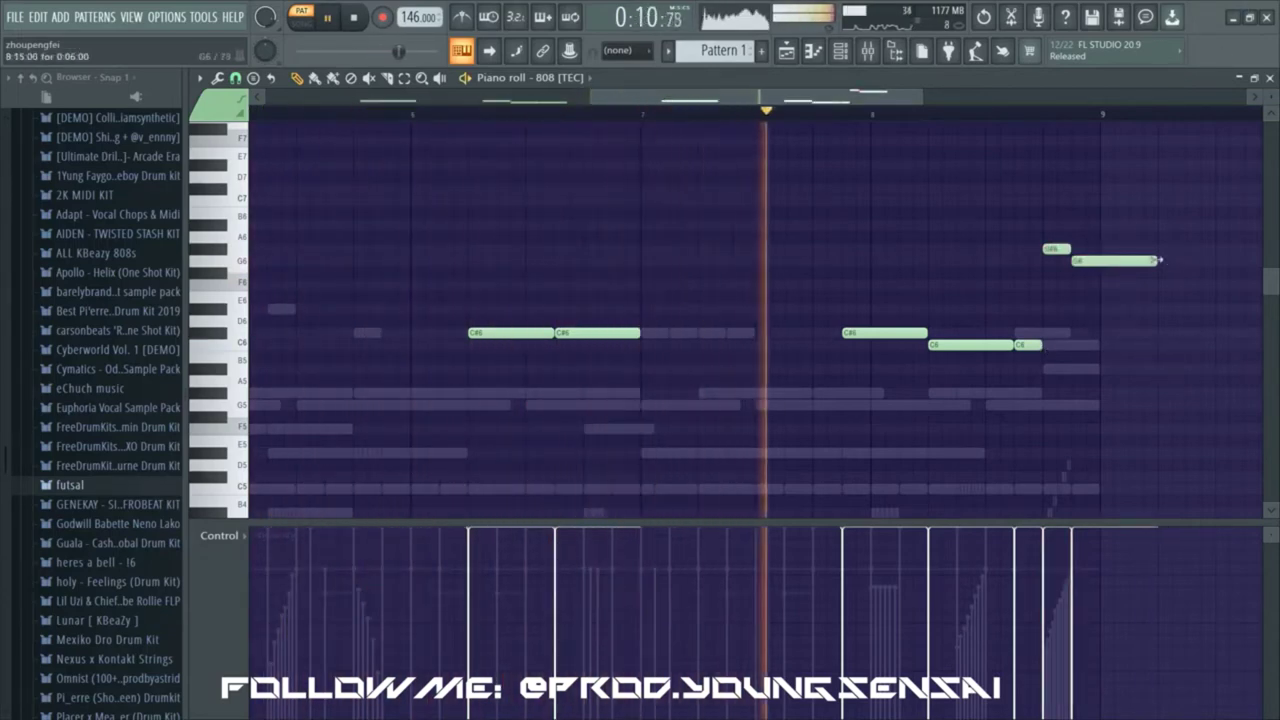
drag(1158, 260, 1100, 260)
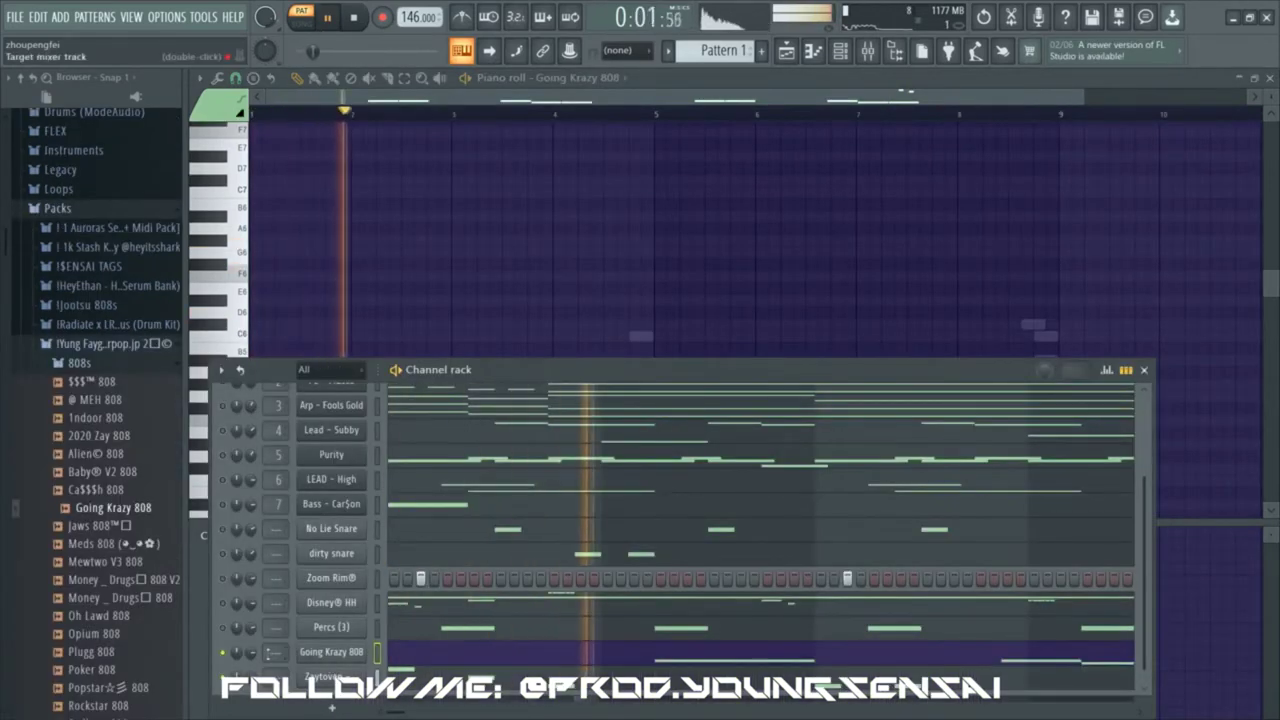
- Open the Going Krazy 808 channel settings and raise the sample's Boost in the precomputed effects
key(F6)
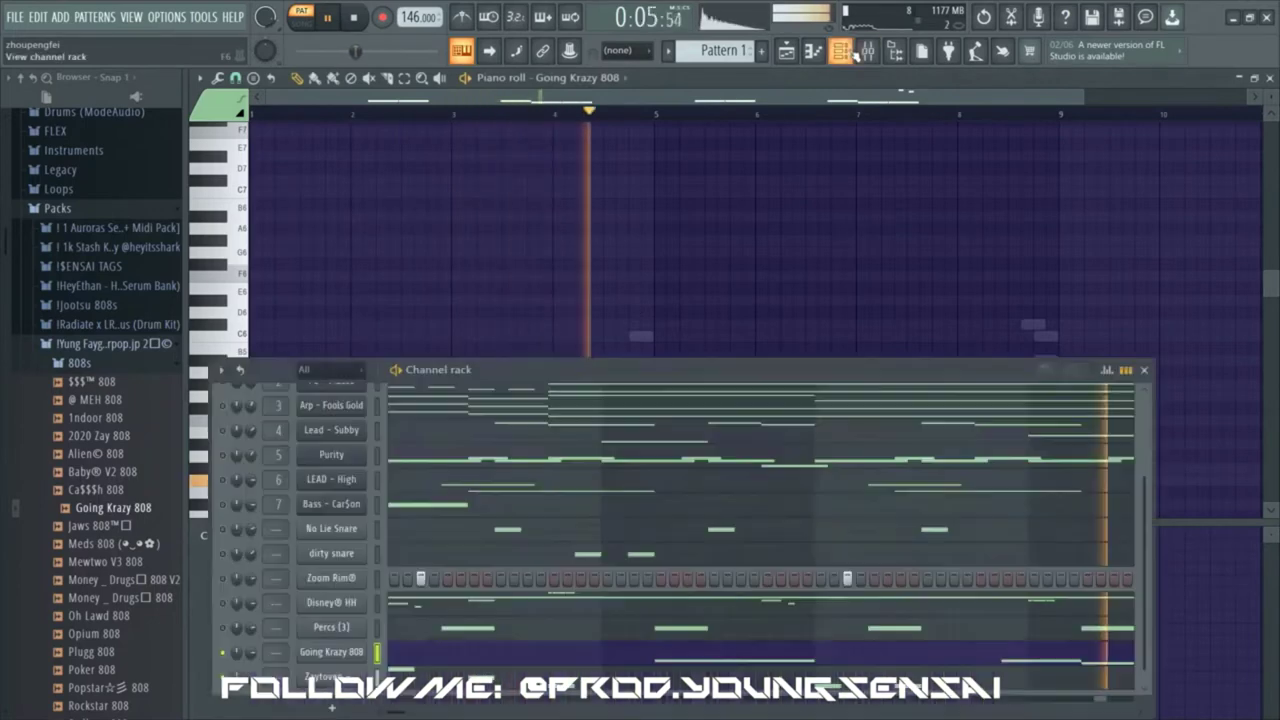
key(F6)
click(352, 655)
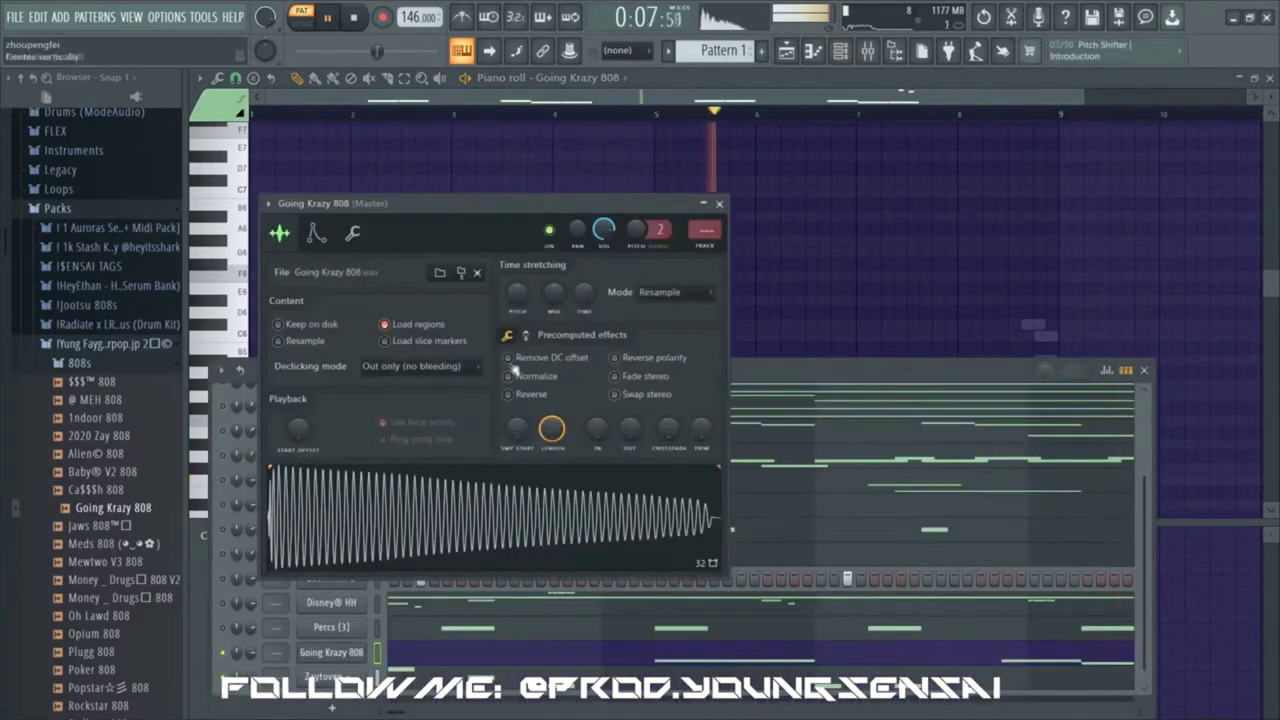
click(525, 335)
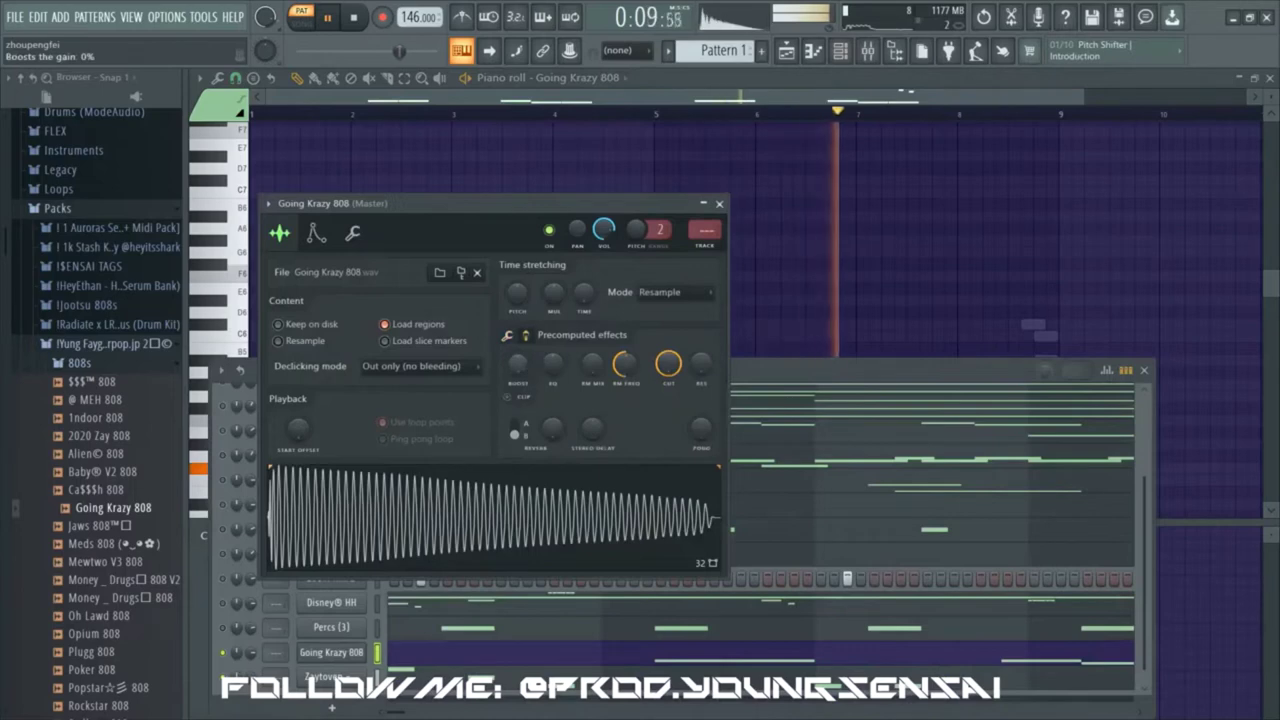
drag(524, 372, 526, 368)
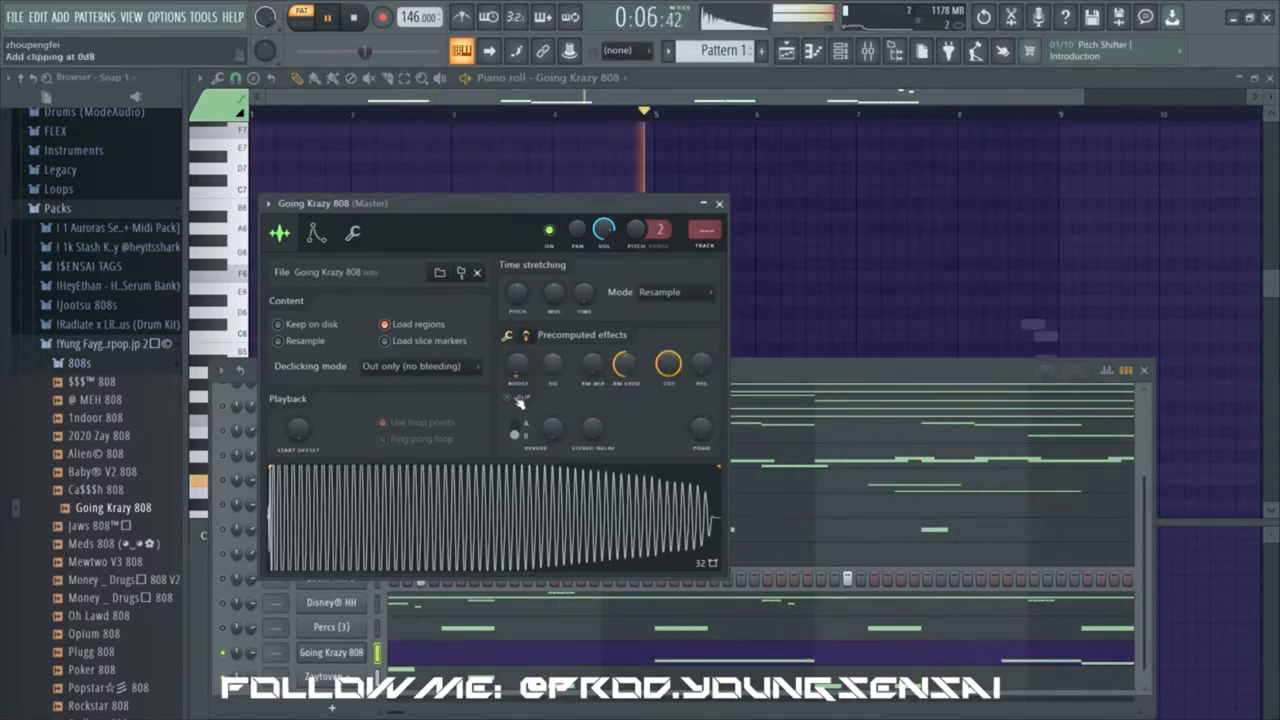
- Try normalizing the Going Krazy 808 sample and toggling its clipping
click(522, 337)
click(519, 375)
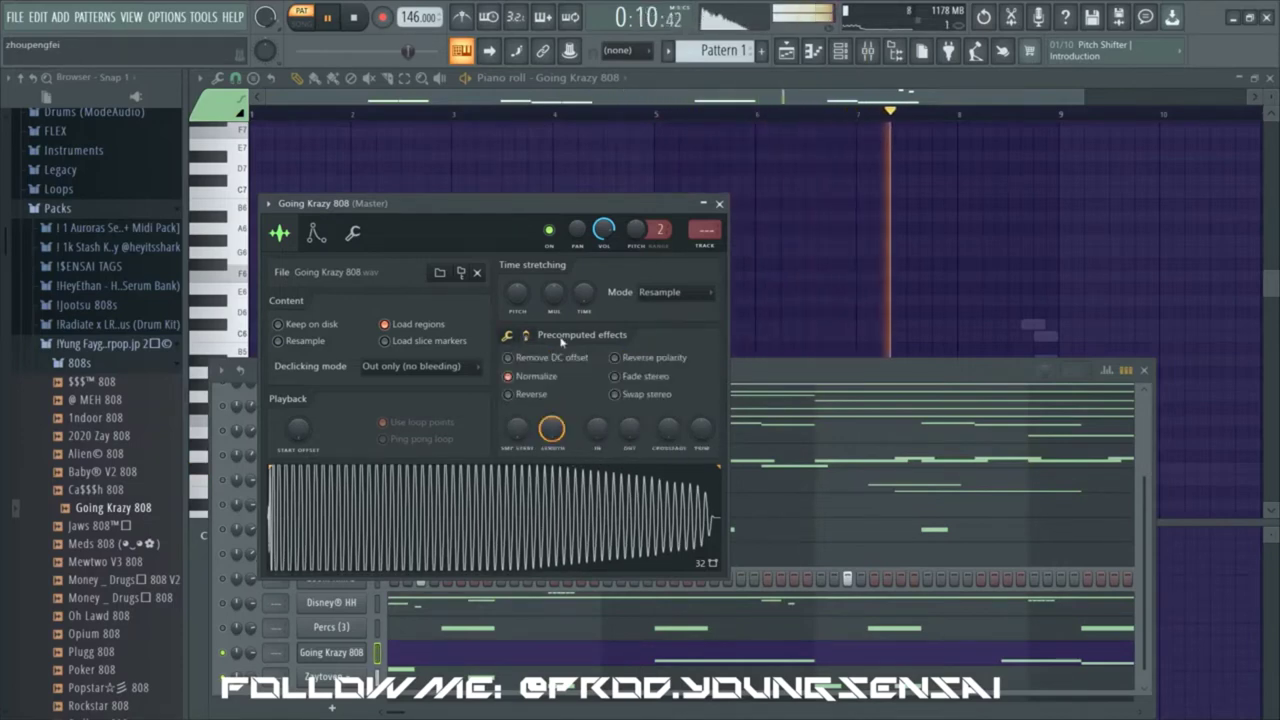
click(526, 337)
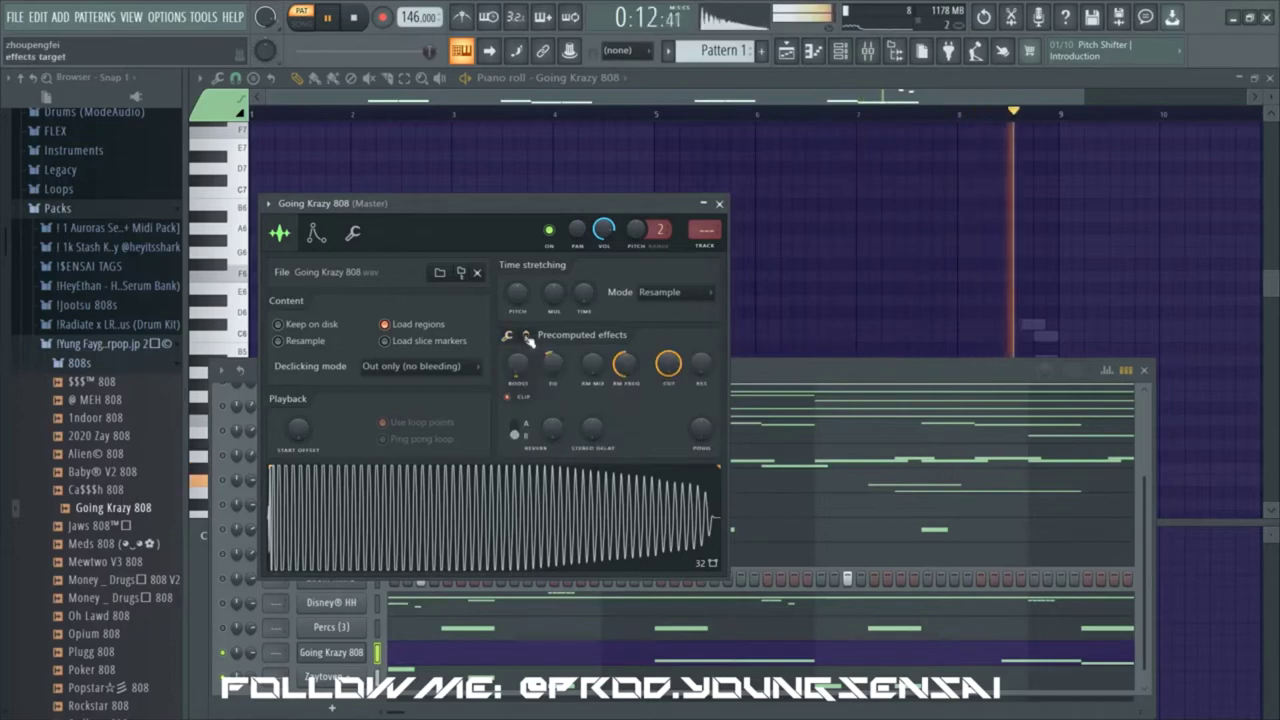
click(519, 398)
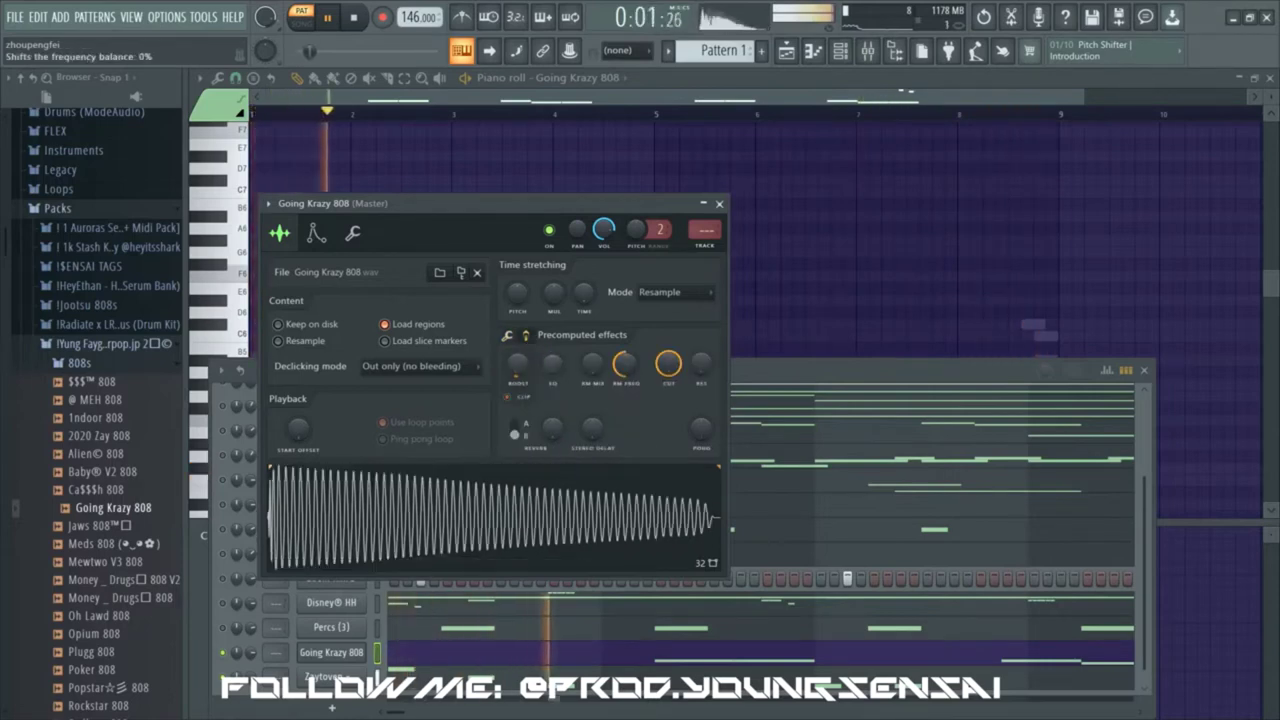
click(526, 337)
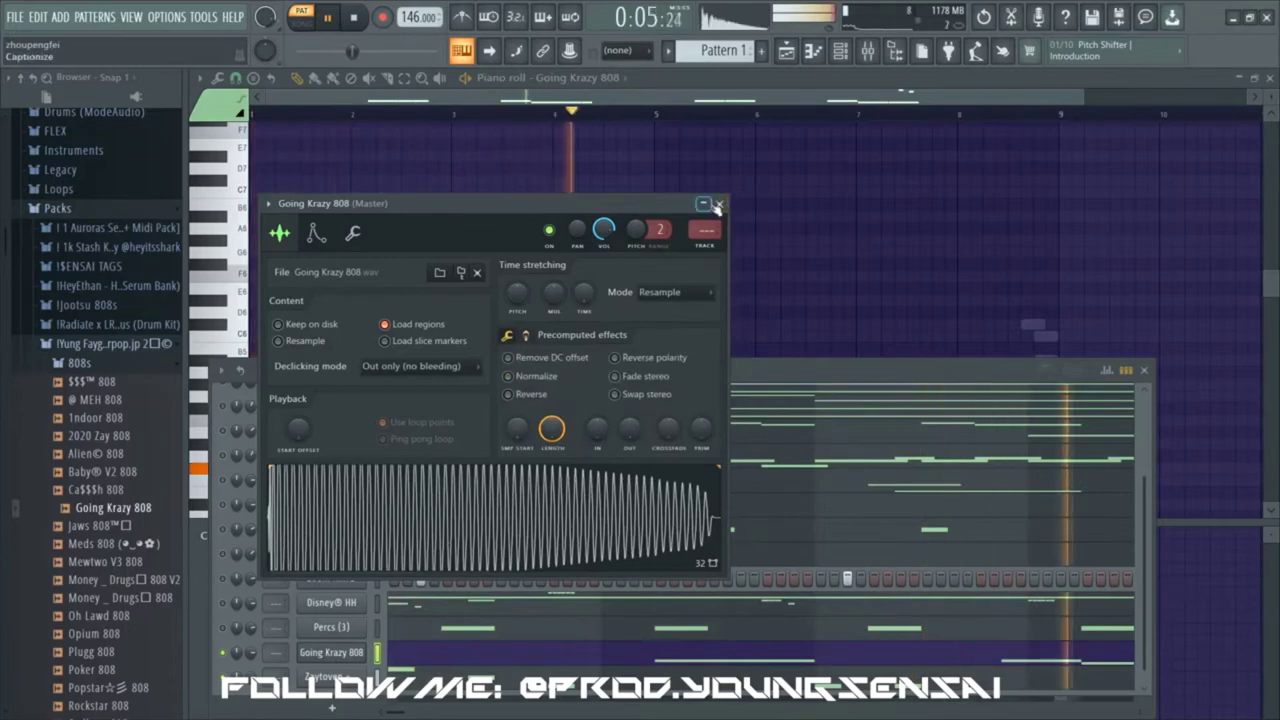
- Return to the piano roll and switch it to the Zaytoven channel
click(796, 207)
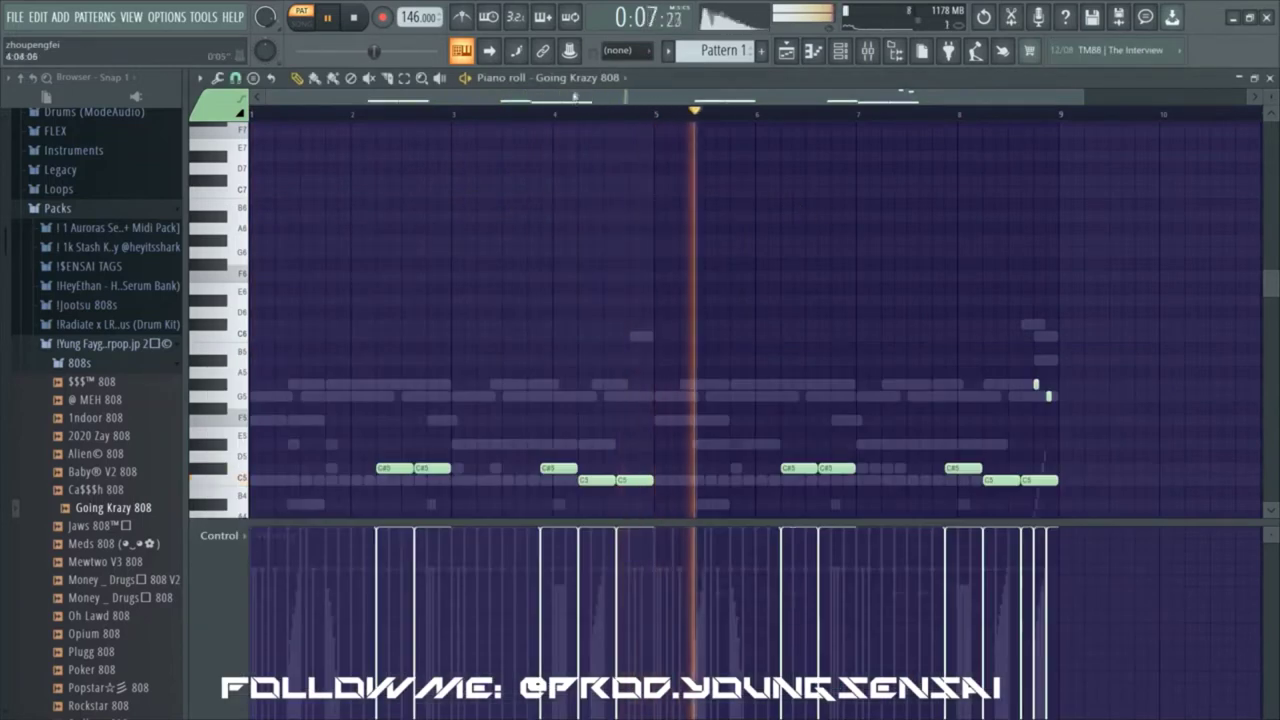
click(580, 78)
click(566, 312)
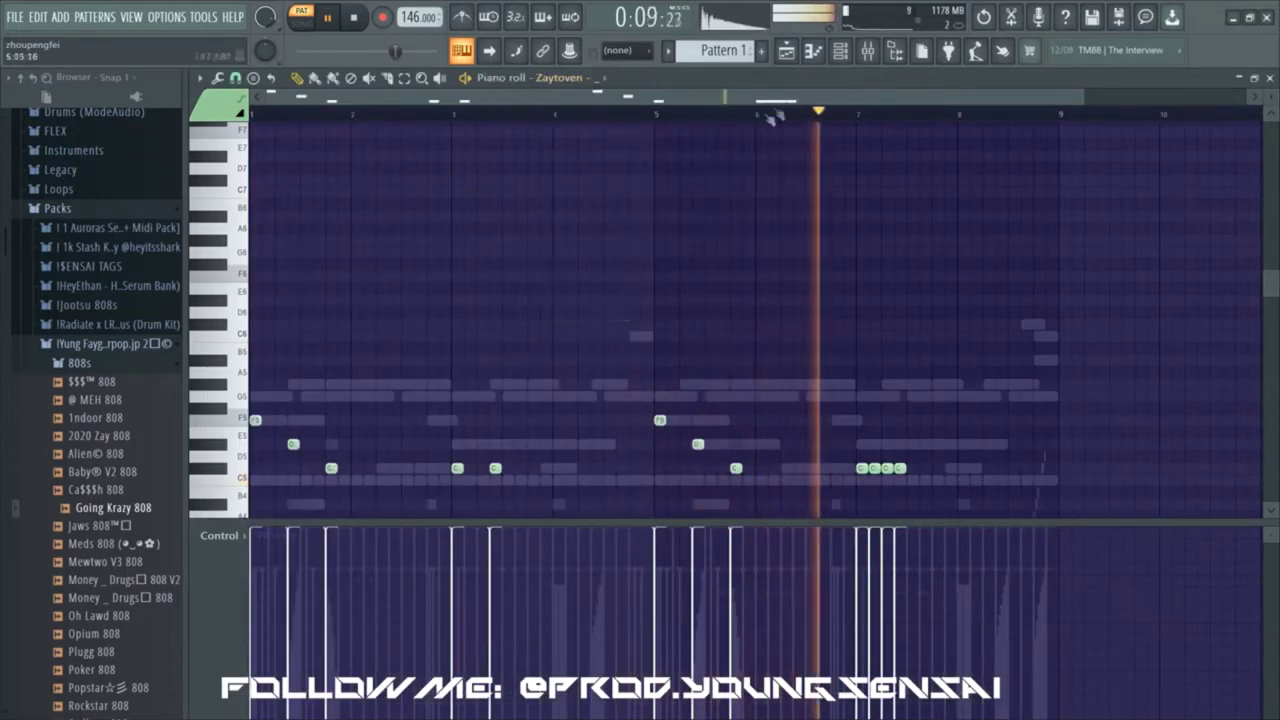
- Bring up the channel rack and collapse the 808s and Yung Faygo hyperpop kit folders in the browser
click(840, 52)
click(116, 367)
click(119, 347)
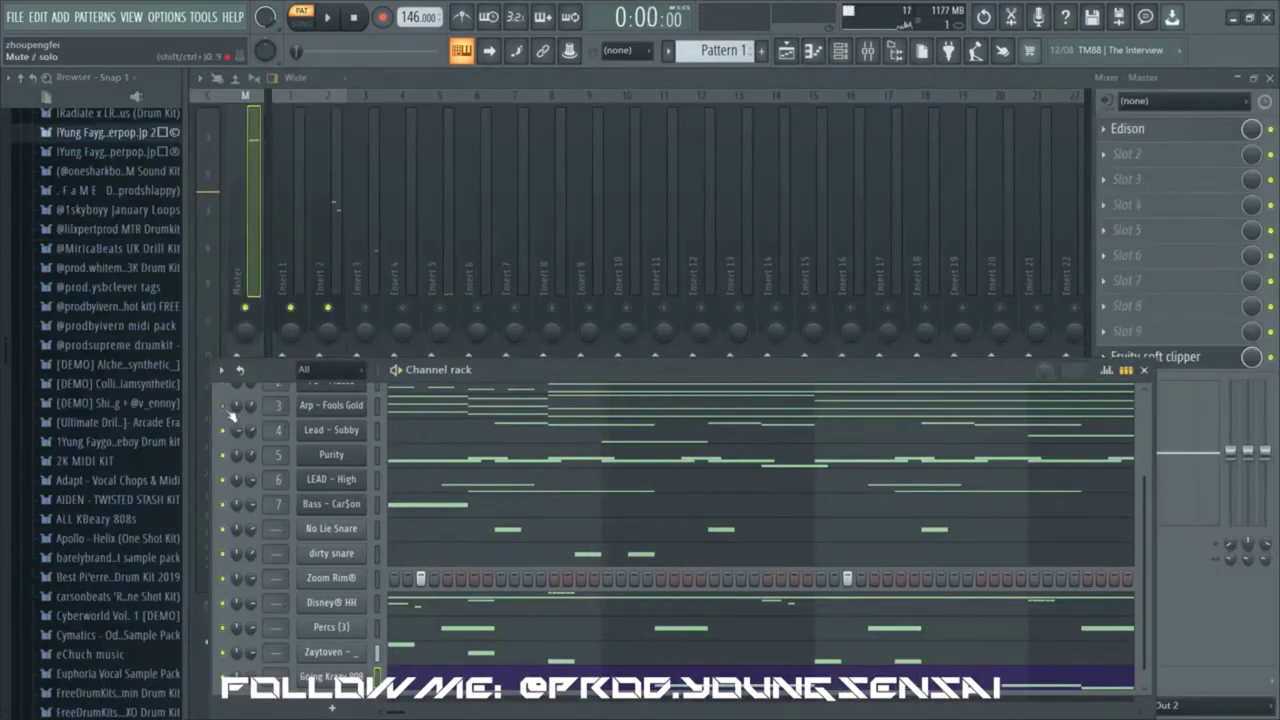
- Play the pattern, unmute mixer track Insert 4 and raise its volume to 93%
key(space)
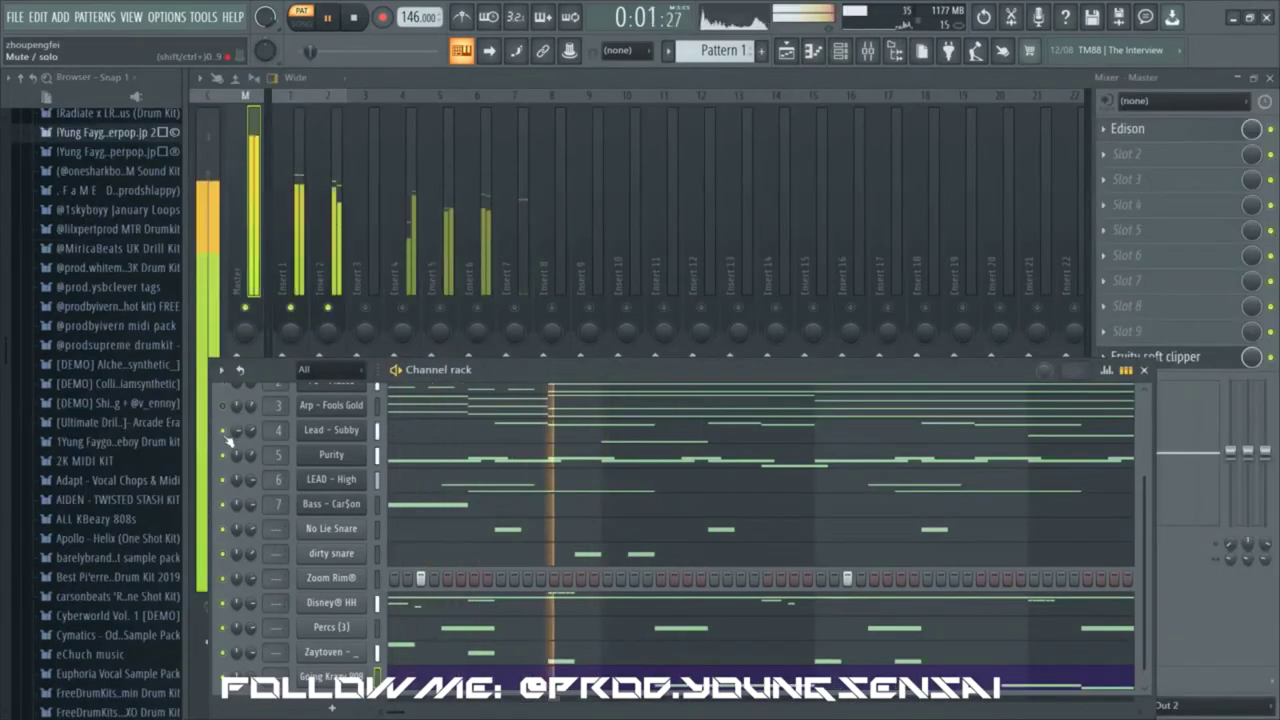
click(409, 307)
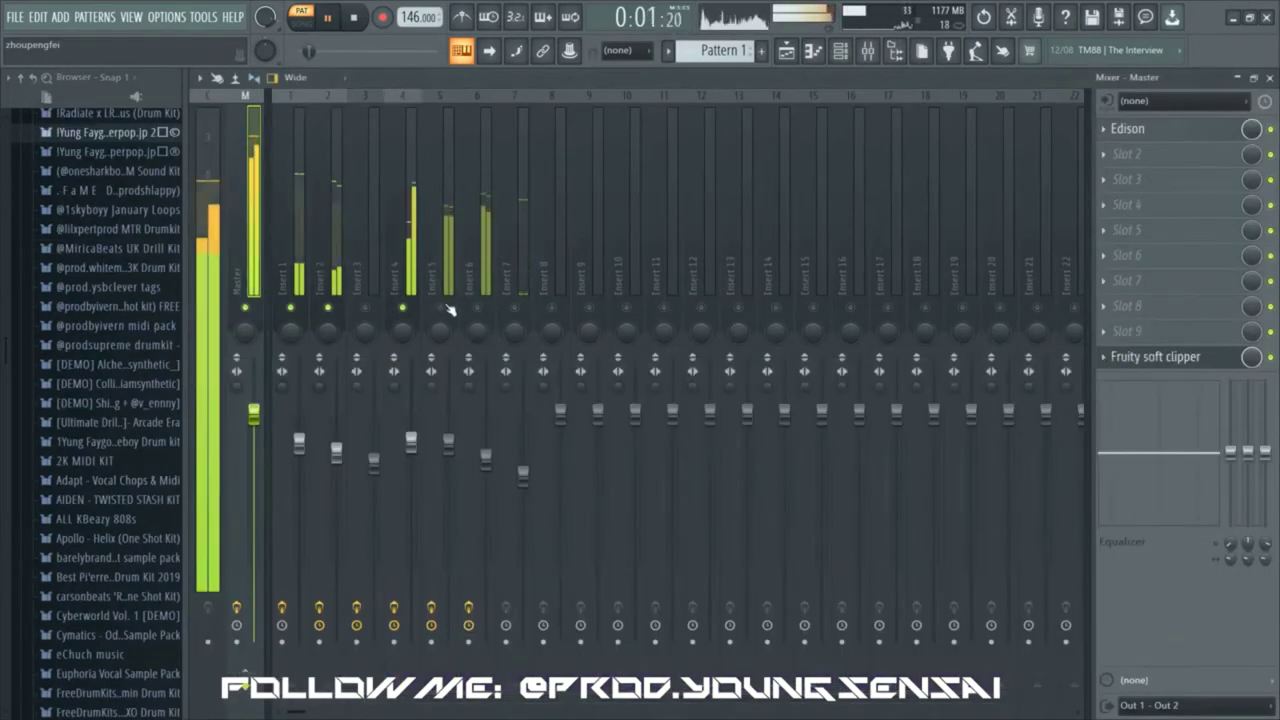
click(411, 440)
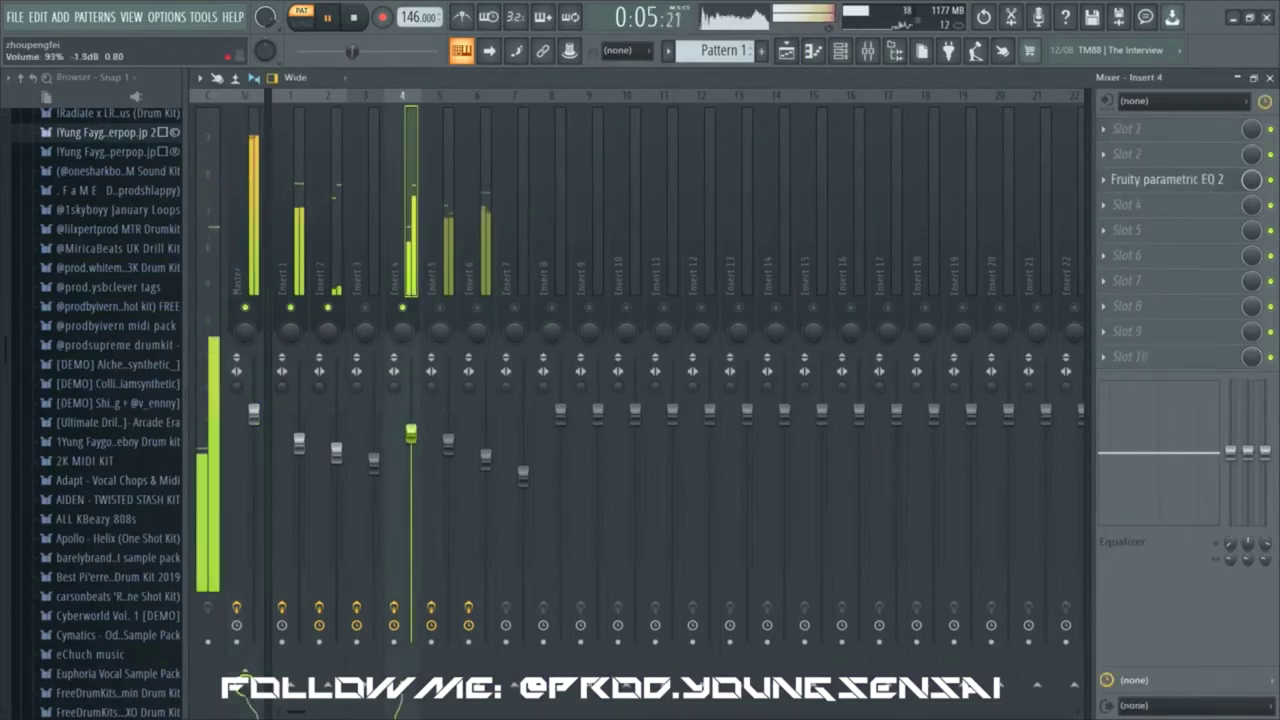
- Reset the Lead - Subby channel's panning and lower the volume of mixer track Insert 4
click(840, 55)
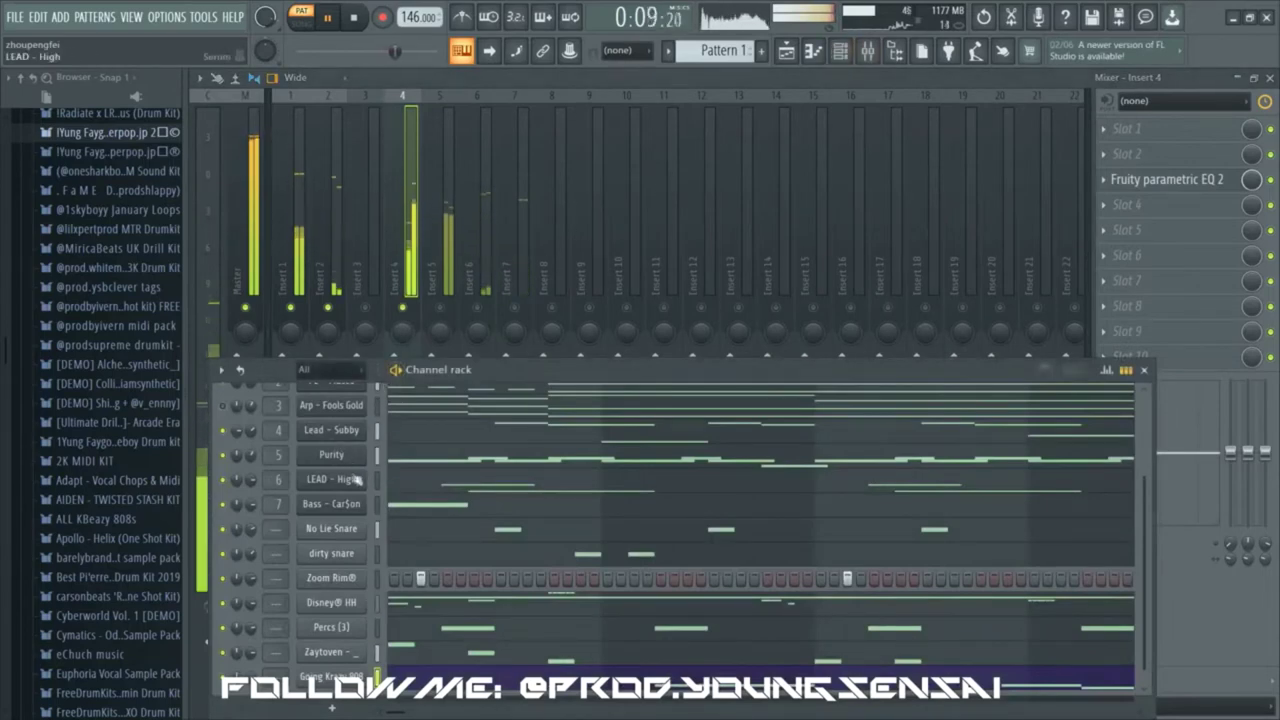
right_click(240, 435)
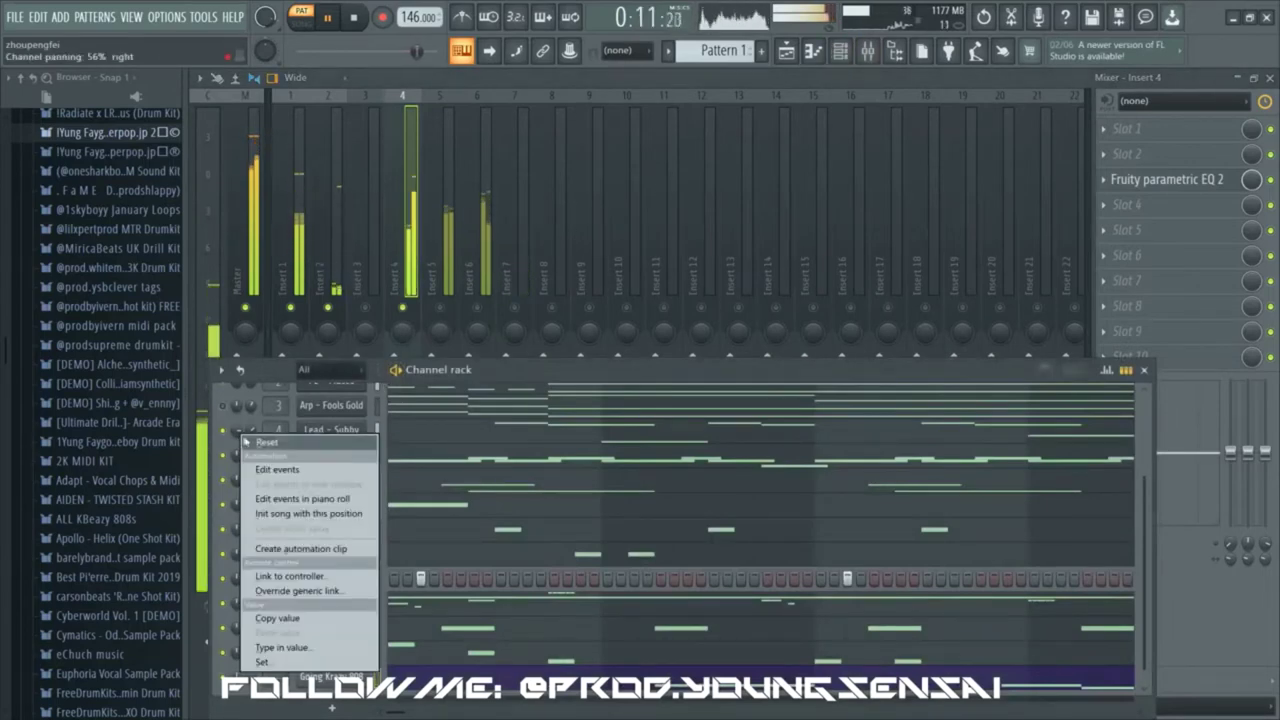
click(263, 446)
click(395, 277)
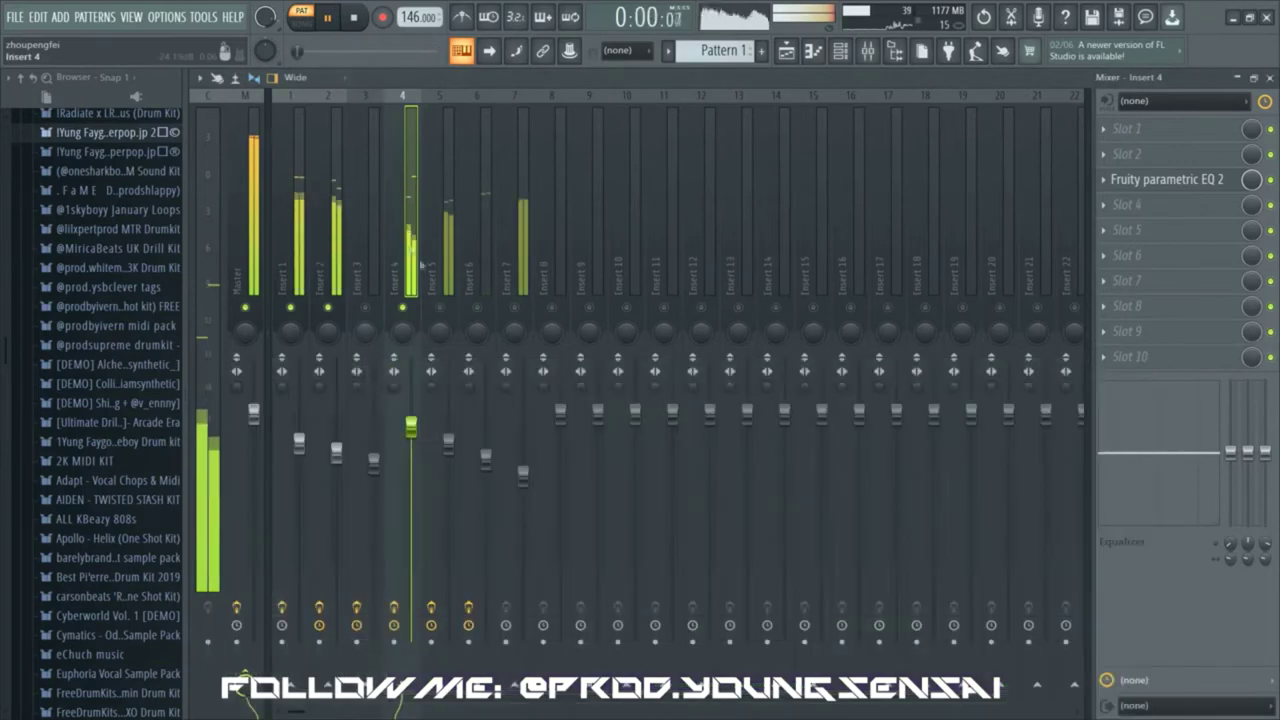
drag(412, 432, 411, 442)
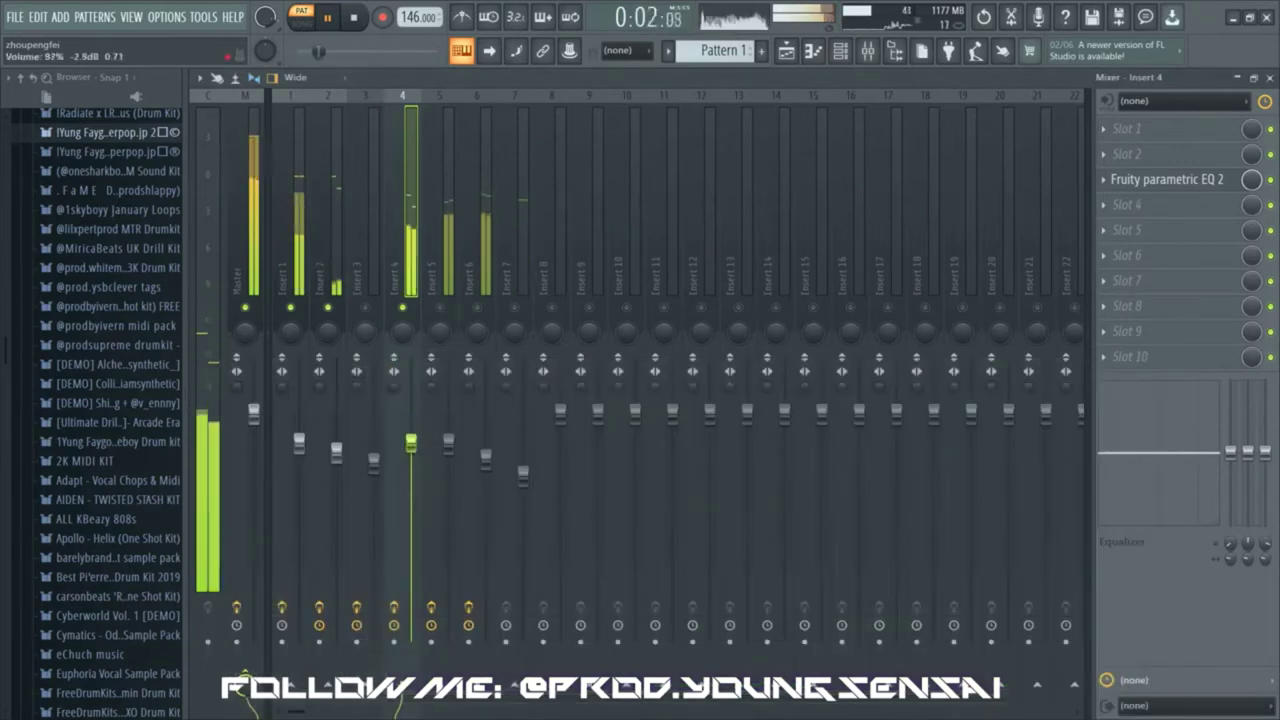
- Raise Insert 4's volume slightly and reset the LEAD - High channel's volume to its default
click(849, 58)
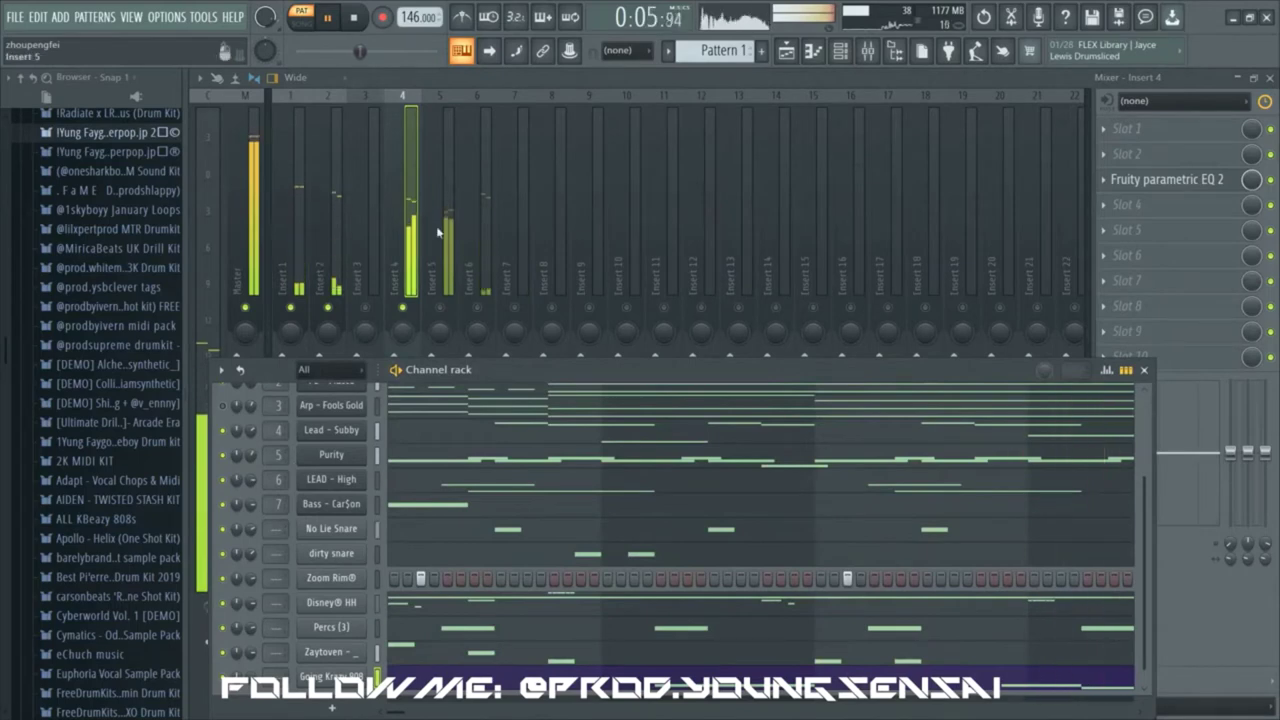
key(F6)
drag(412, 440, 412, 435)
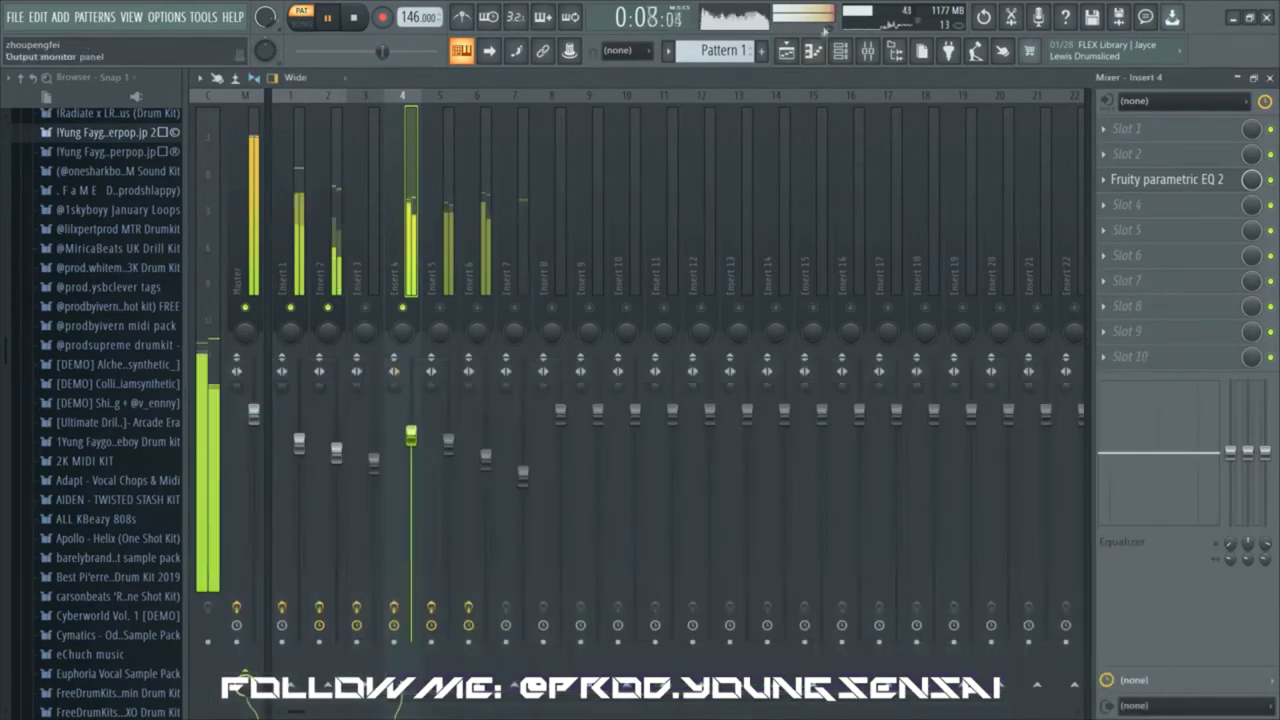
click(849, 58)
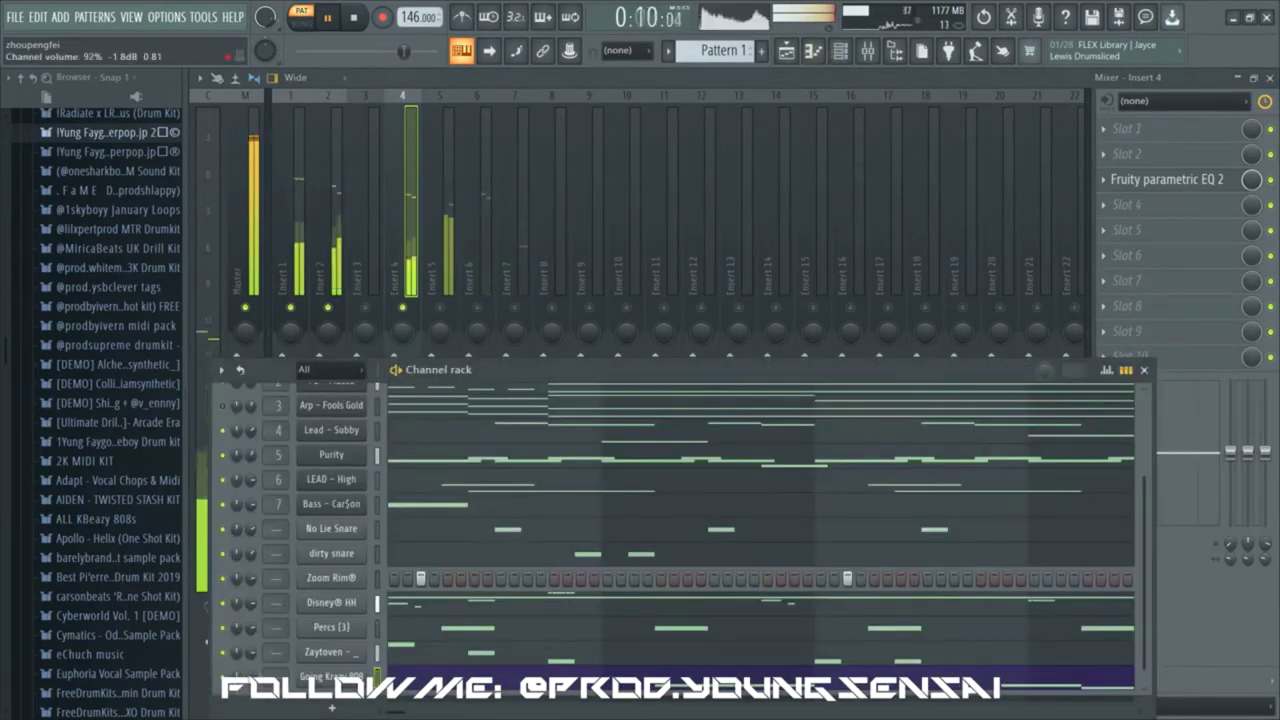
right_click(251, 479)
click(300, 484)
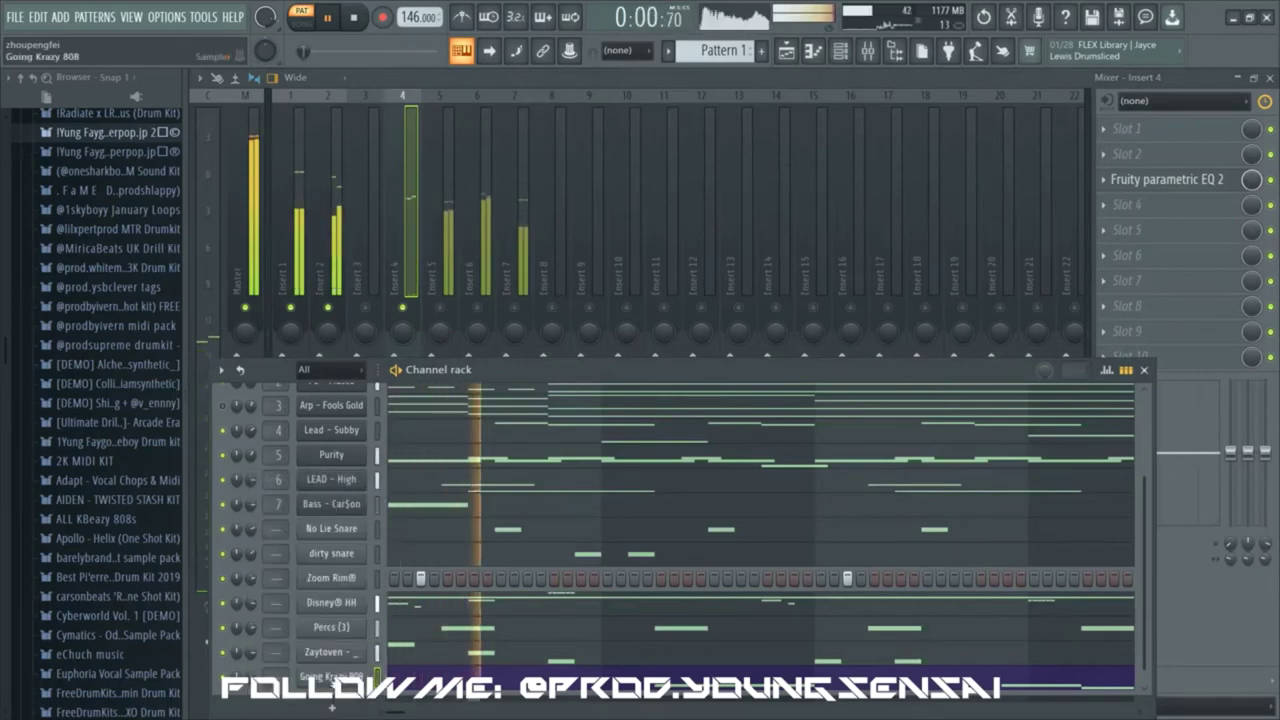
- Check the Going Krazy 808 channel's volume envelope and miscellaneous functions, and return to the mixer
click(331, 676)
click(704, 204)
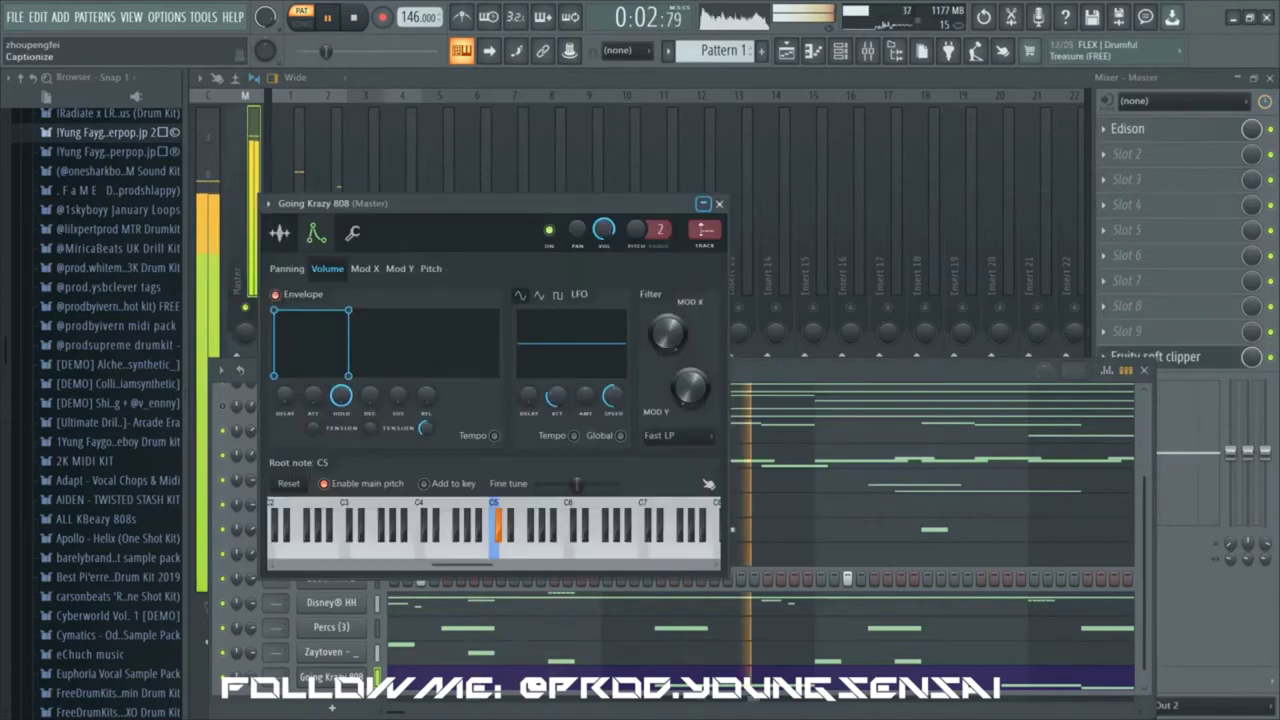
click(350, 236)
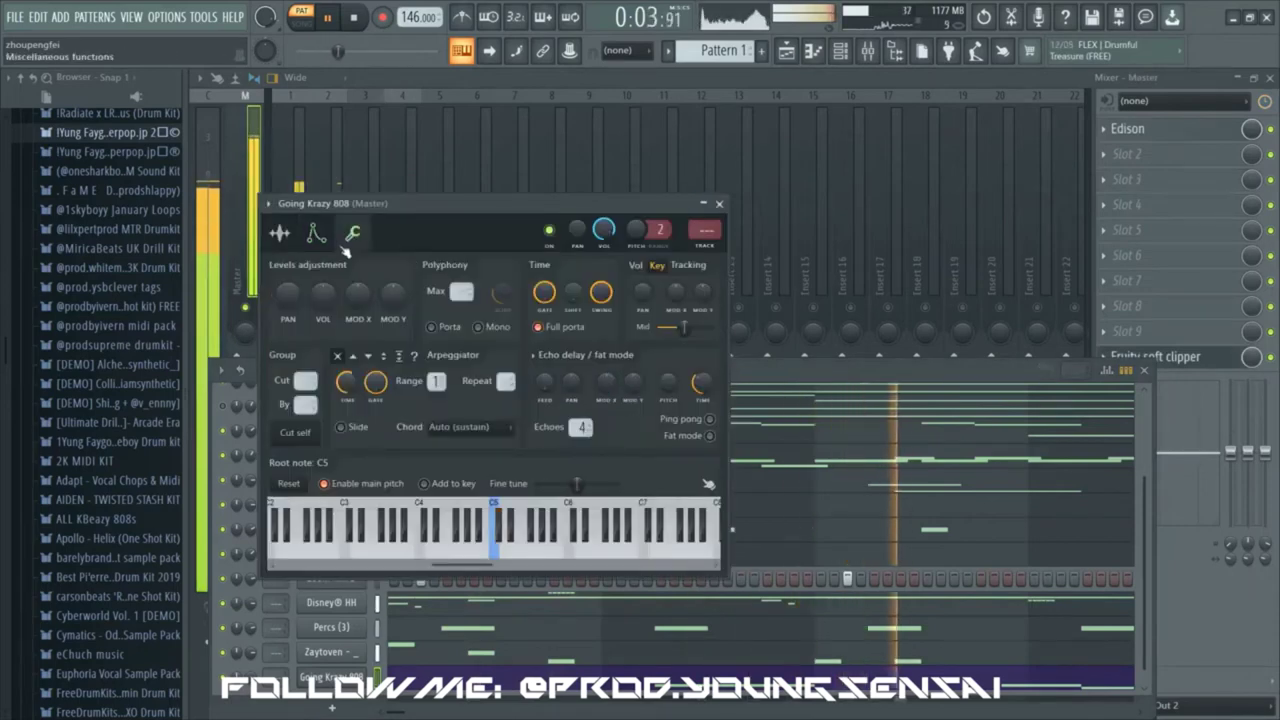
click(719, 204)
click(385, 213)
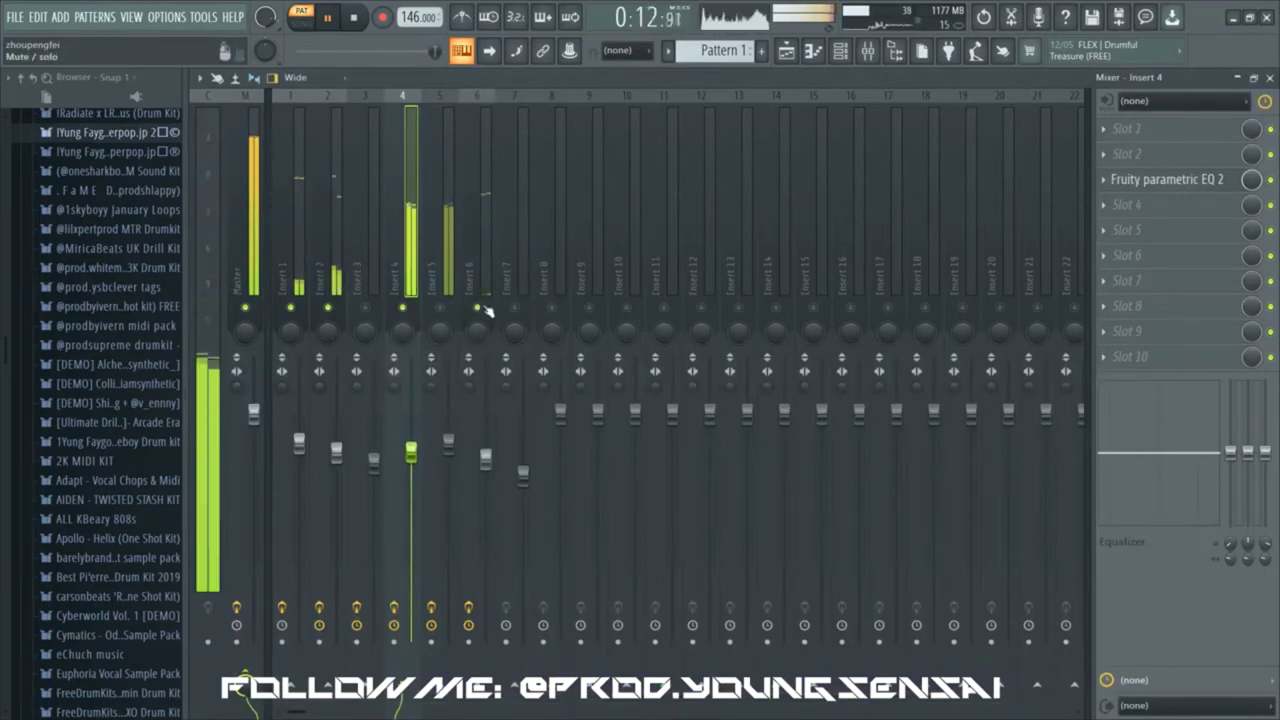
- Lower the volumes of mixer tracks Insert 6 and Insert 4 slightly
drag(494, 464, 494, 466)
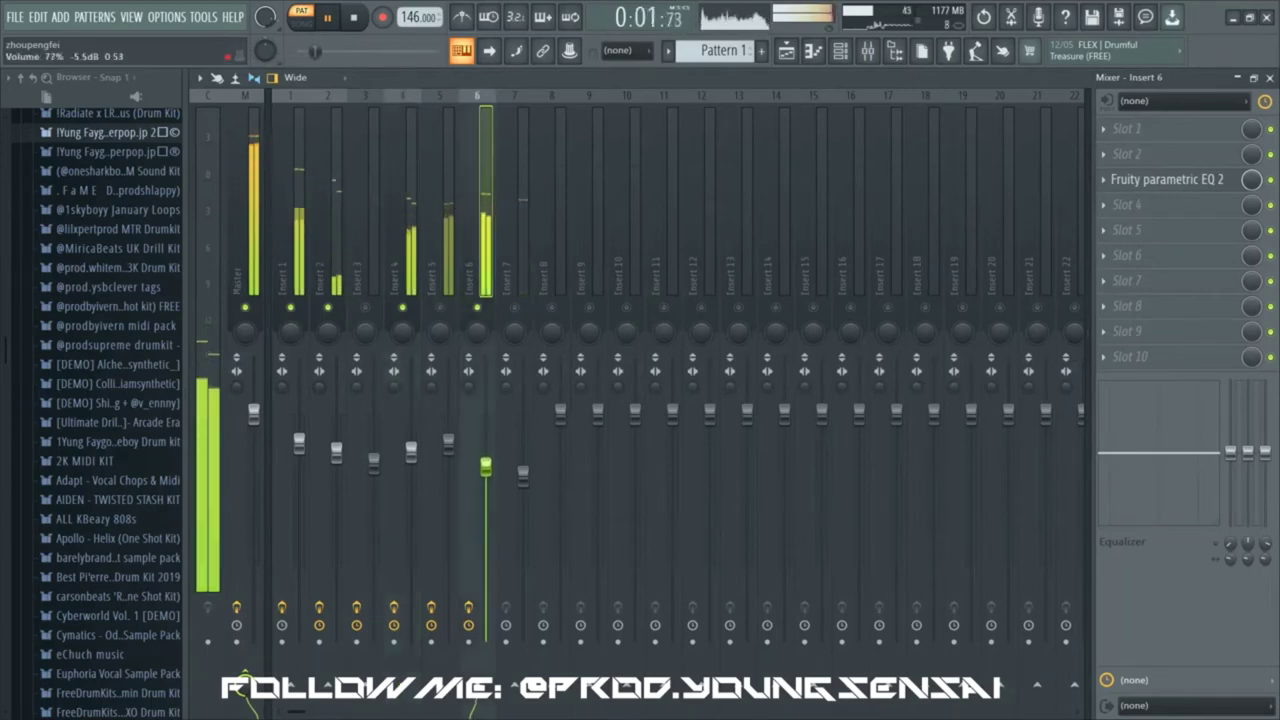
click(411, 454)
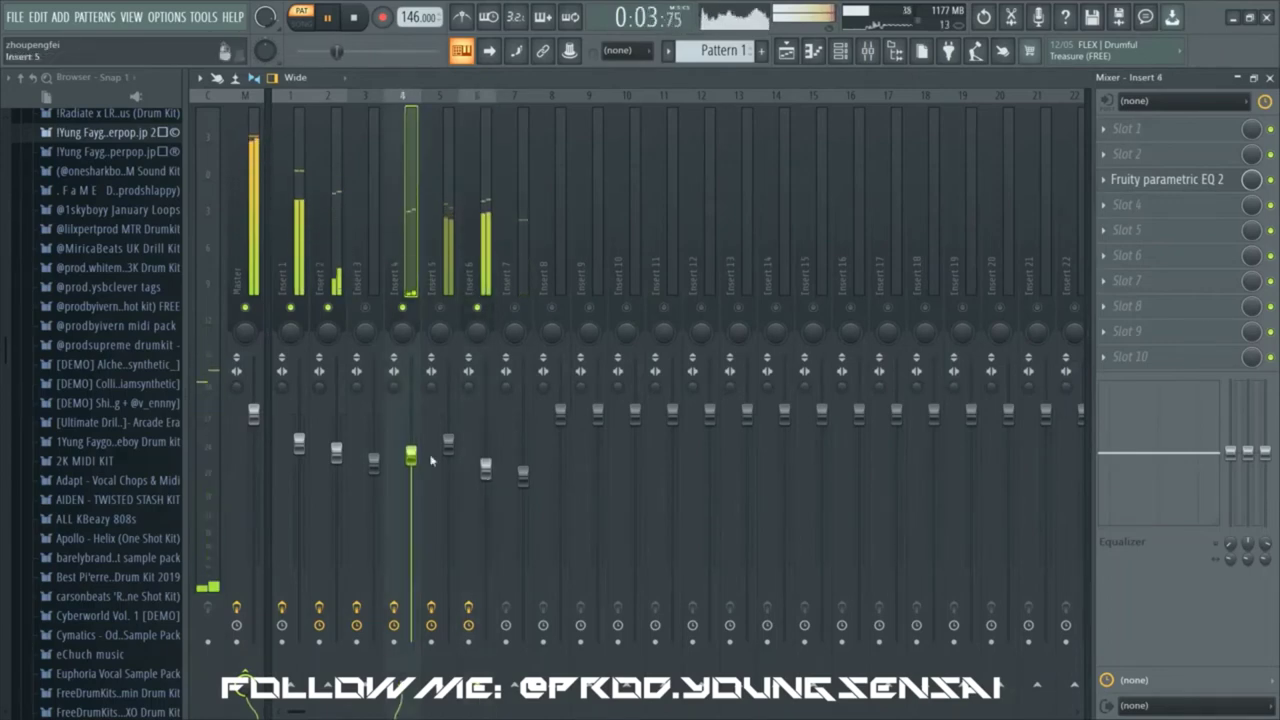
drag(485, 468, 485, 472)
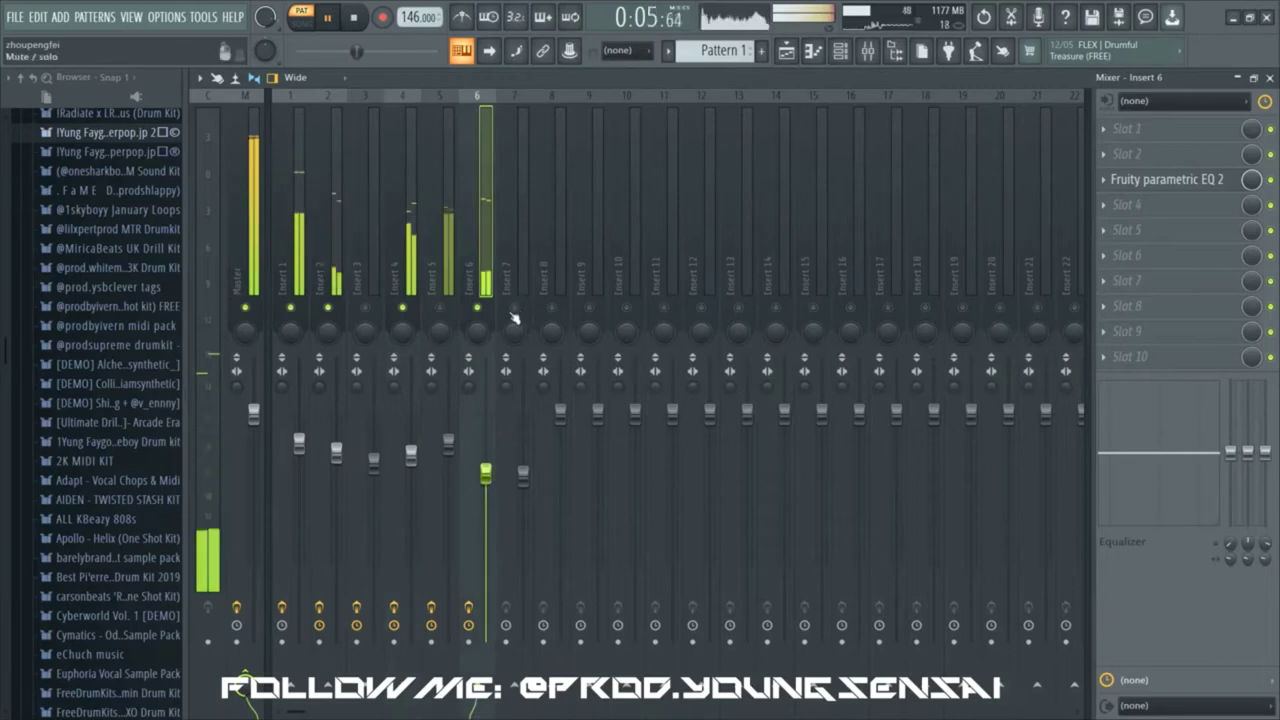
- Lower Insert 1 and Insert 2 slightly together, and bring Insert 6 down further
click(328, 204)
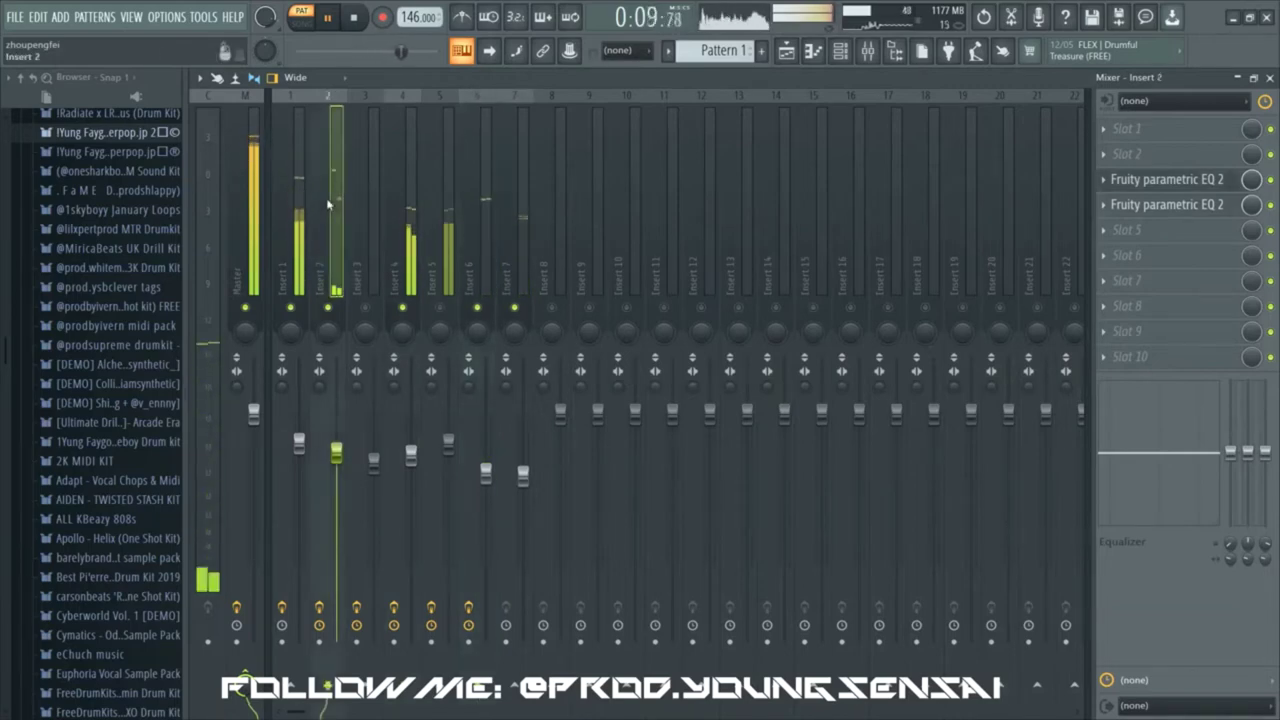
drag(308, 452, 308, 456)
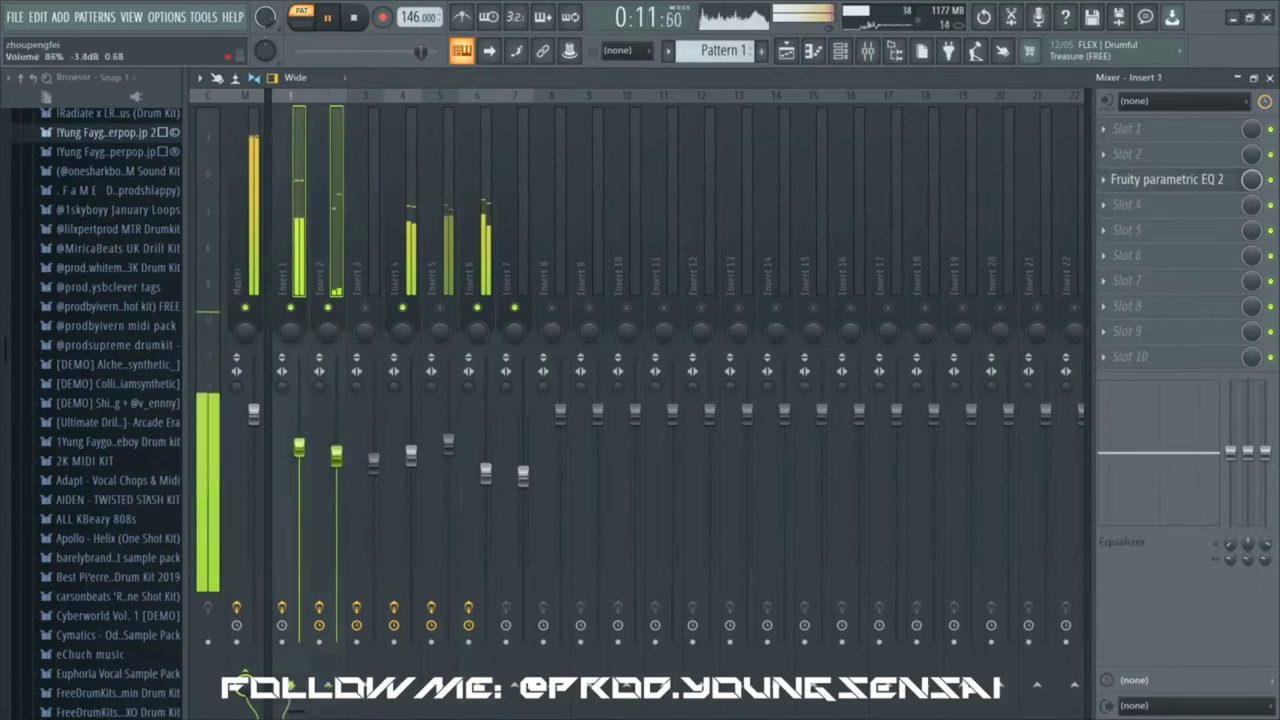
drag(485, 473, 485, 483)
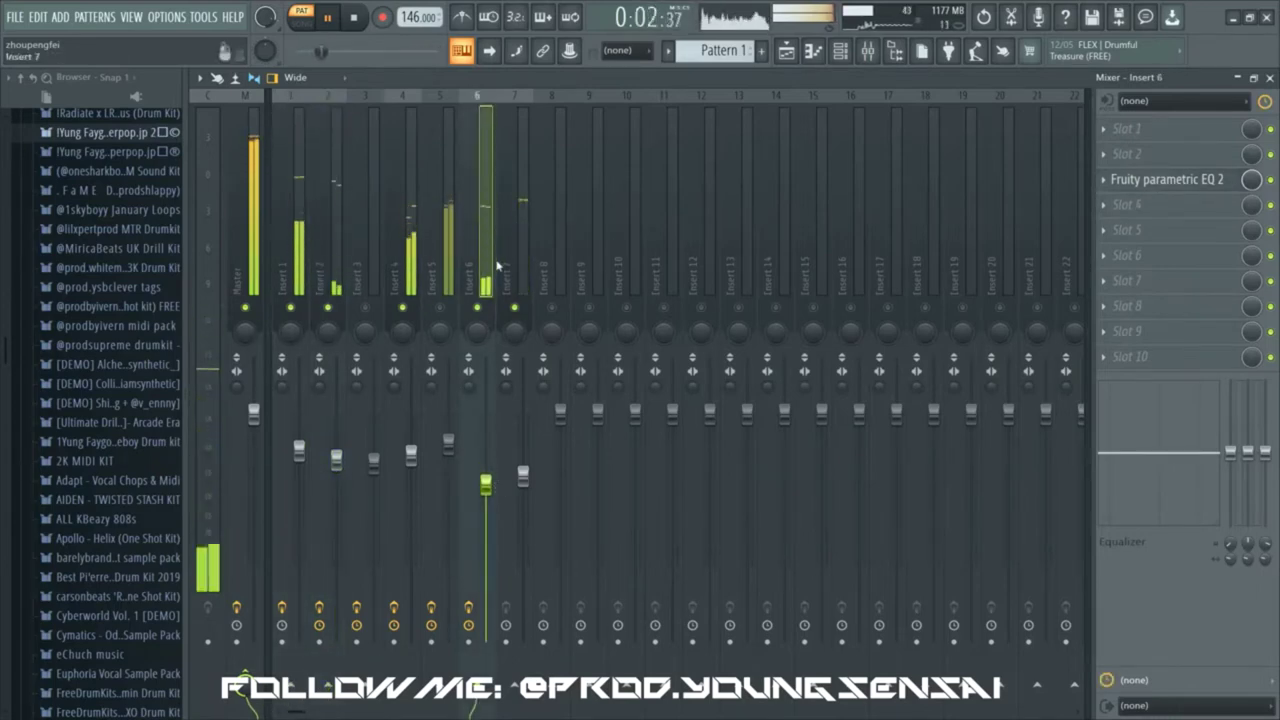
- Add Fruity Blood Overdrive to slot 3 and Fruity Parametric EQ 2 to slot 5 of Insert 7, using the 20Hz - 18kHz cut preset
click(512, 211)
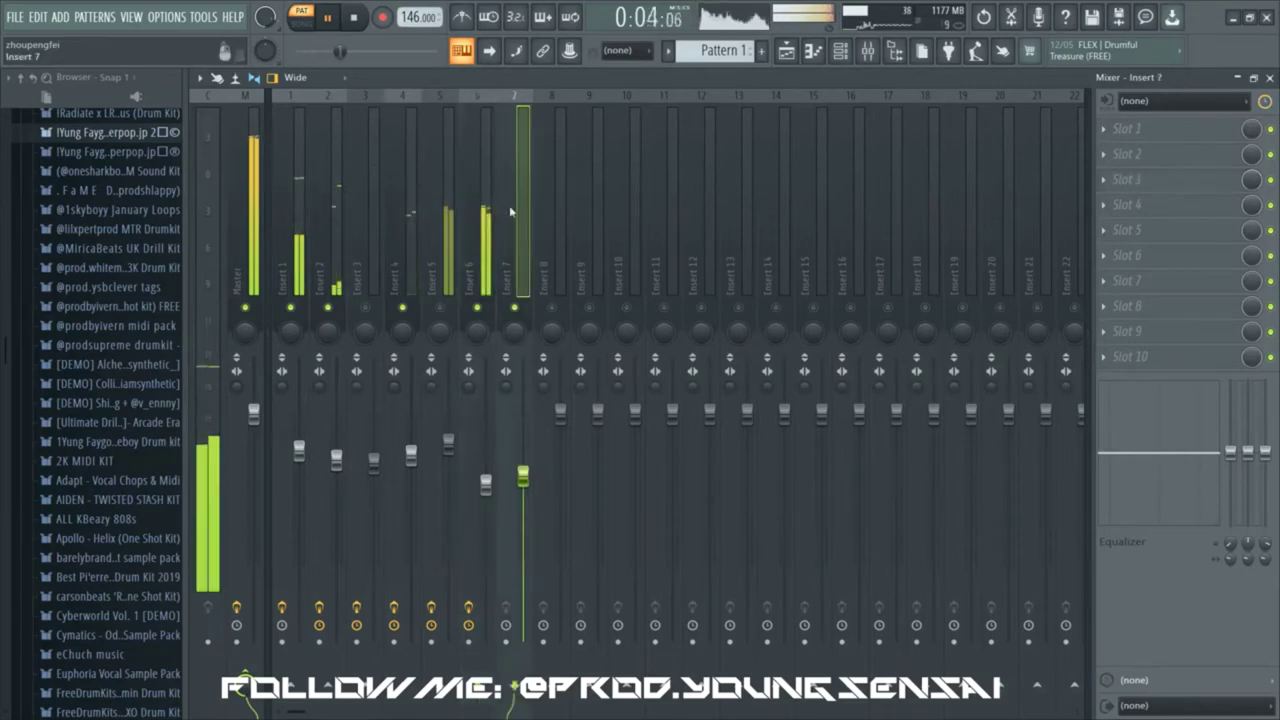
click(1236, 179)
click(918, 283)
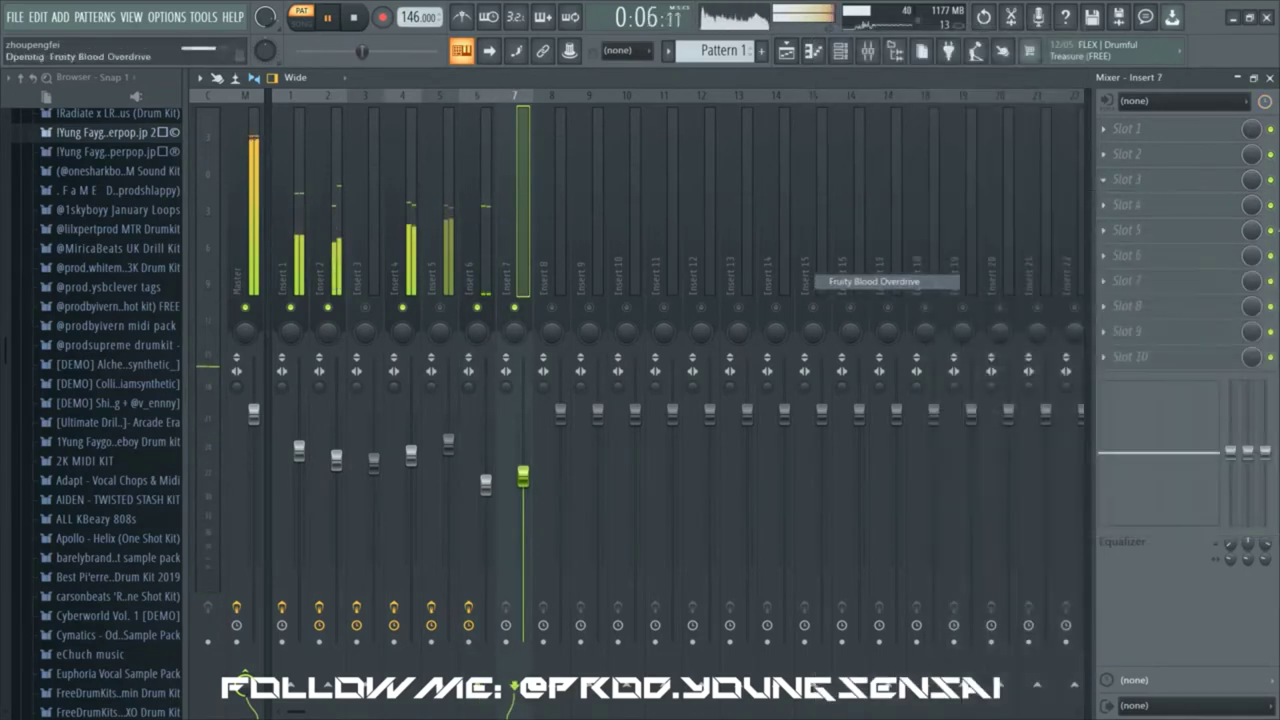
click(1236, 230)
click(899, 645)
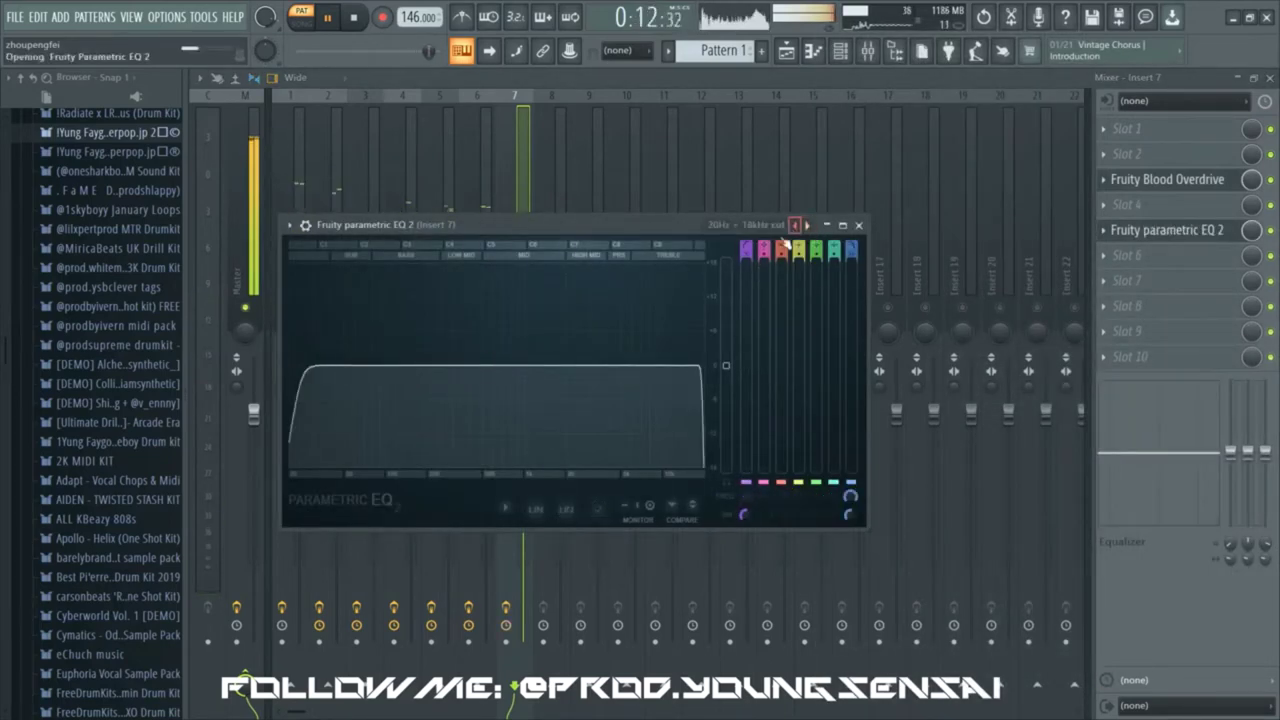
- In Insert 7's Parametric EQ 2, move the low cut up into the low mids and the high cut slightly lower
key(space)
drag(291, 366, 462, 368)
click(858, 226)
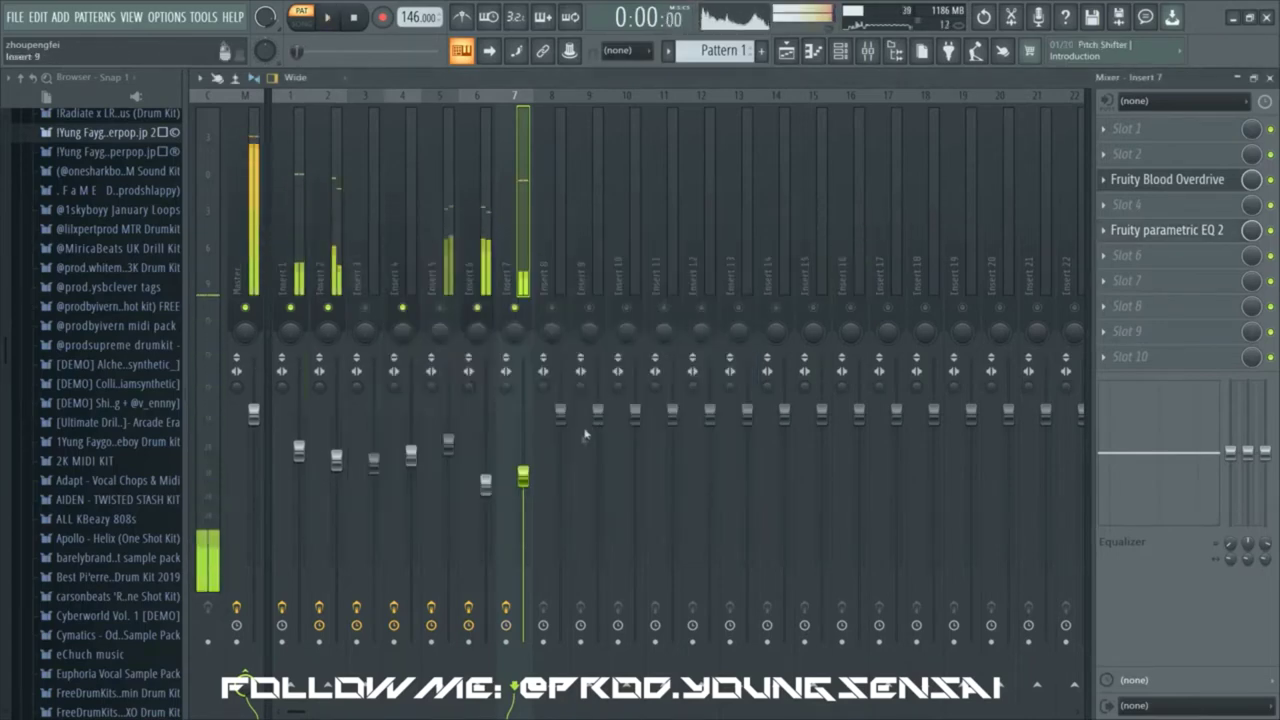
click(1160, 231)
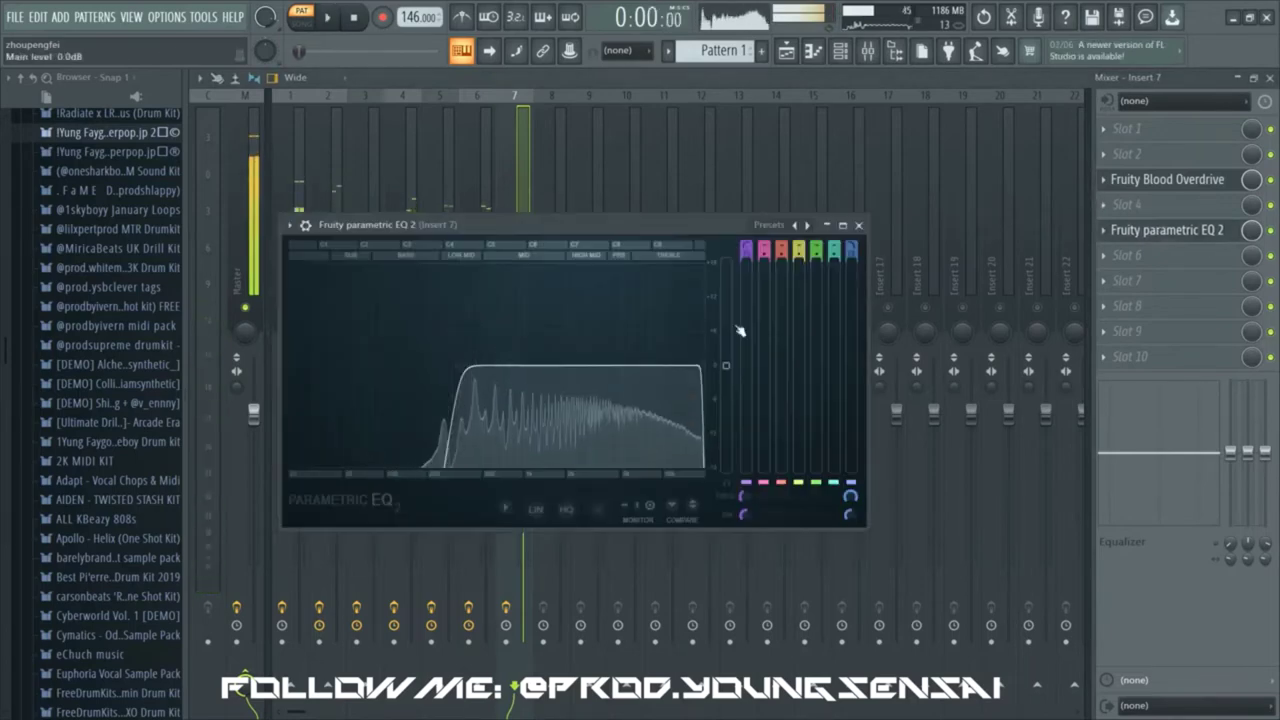
mouse_move(700, 366)
mouse_down()
mouse_move(588, 367)
mouse_move(680, 366)
mouse_up()
key(space)
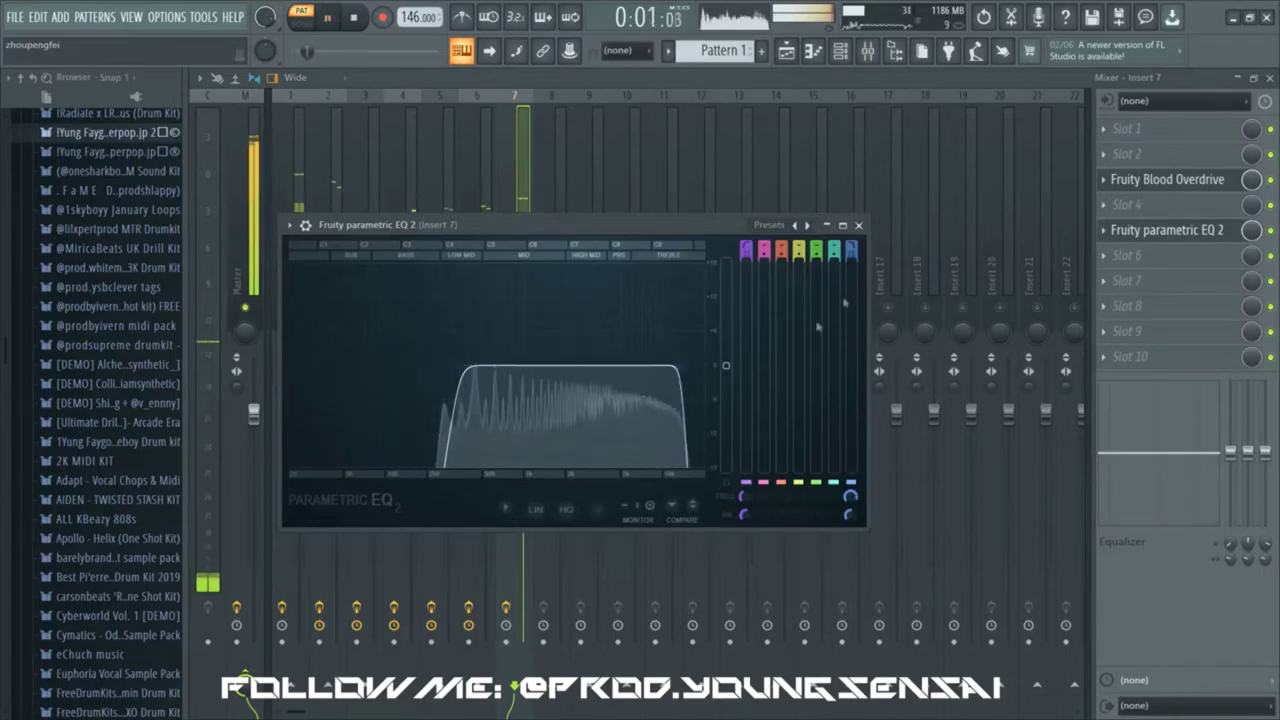
click(857, 225)
- Lower the volumes of mixer tracks Insert 15 and Insert 11 while the pattern plays
key(space)
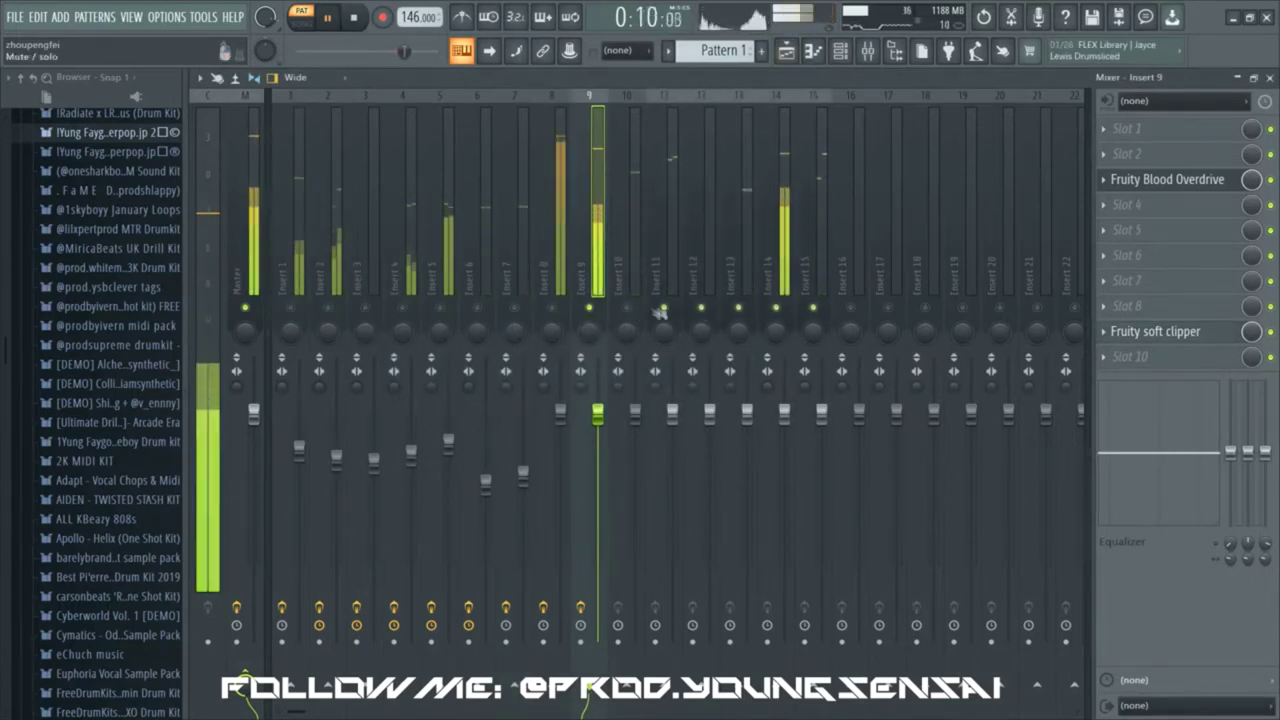
drag(822, 414, 821, 426)
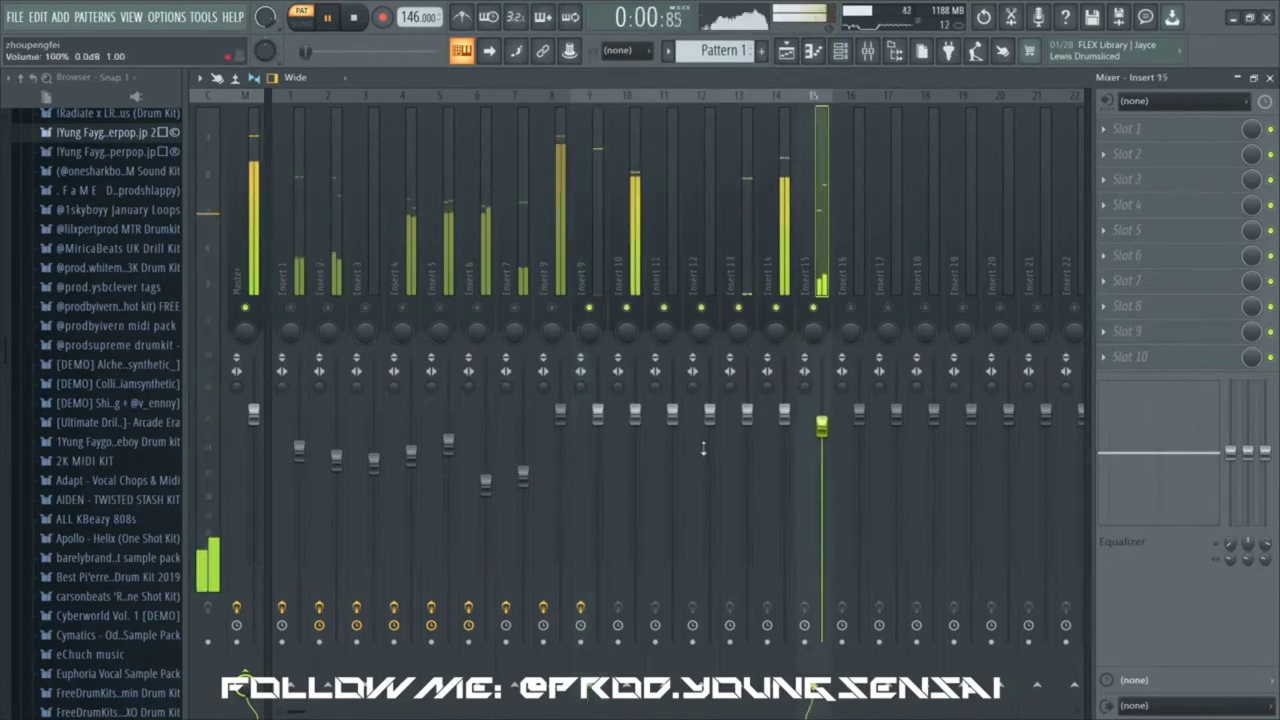
drag(672, 412, 680, 444)
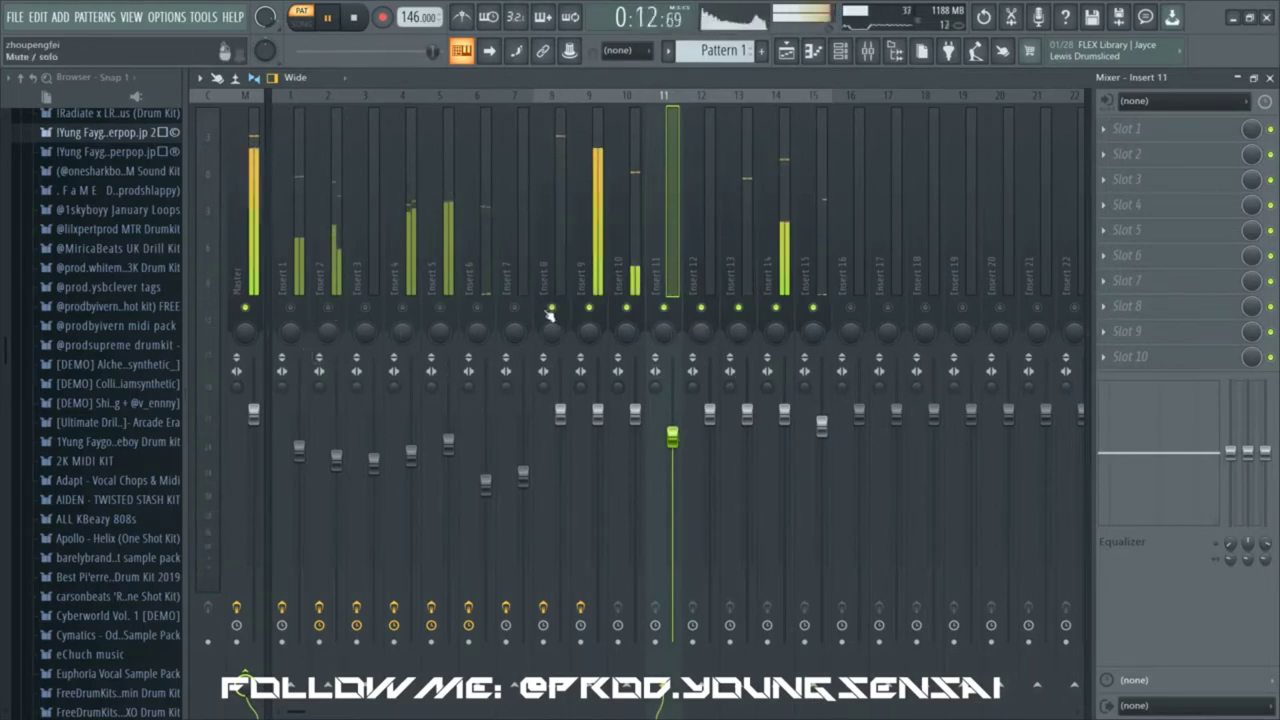
- Add Fruity Blood Overdrive to slot 3 of Insert 8 and lower that track's volume to 96%
click(558, 270)
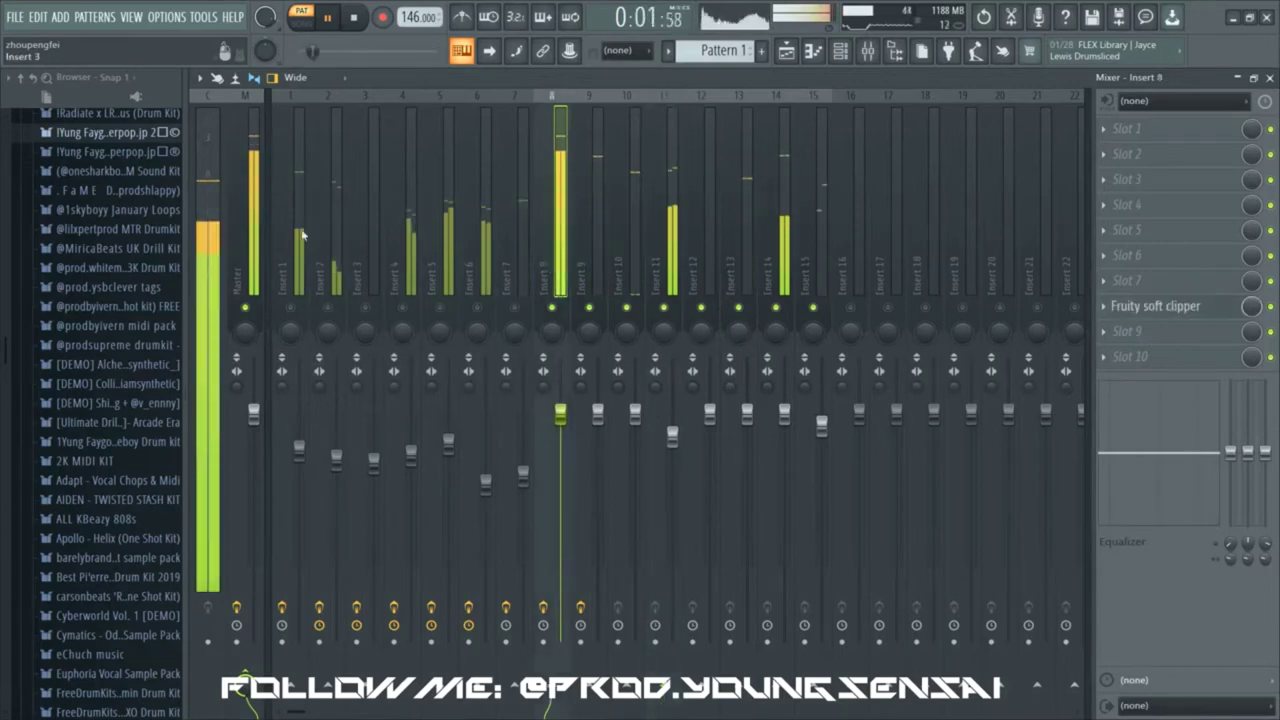
click(1163, 184)
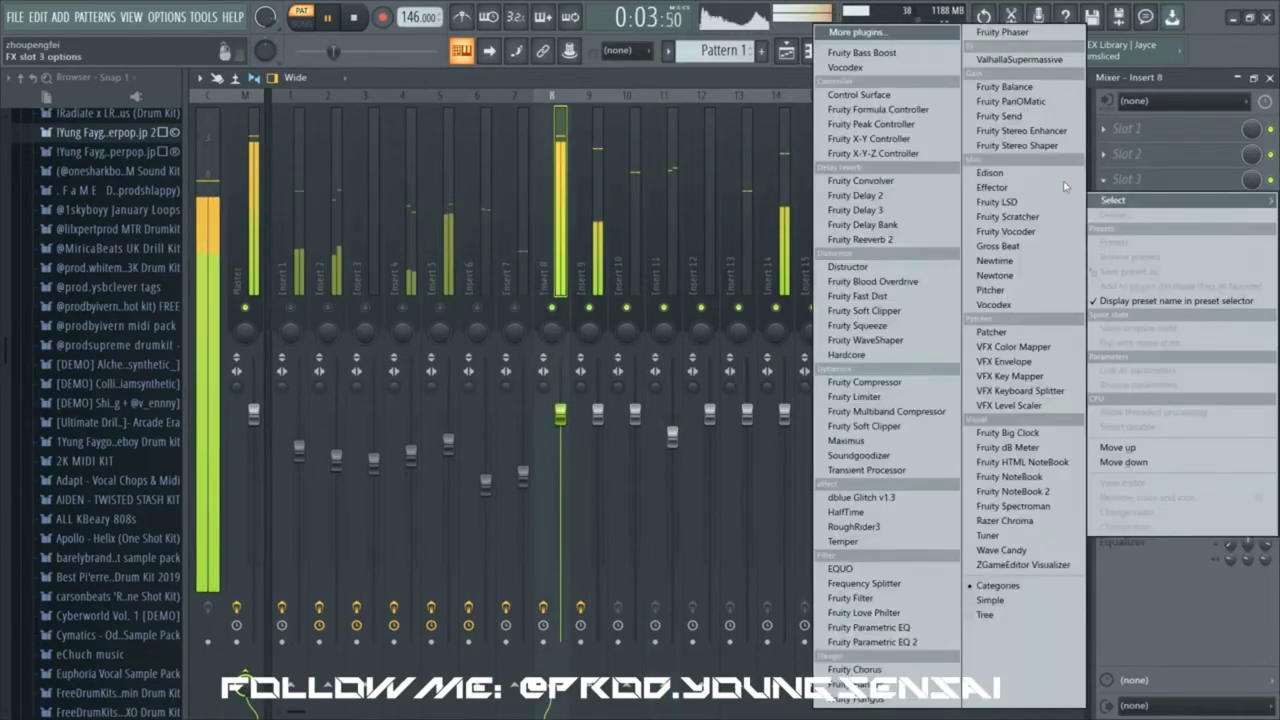
click(874, 283)
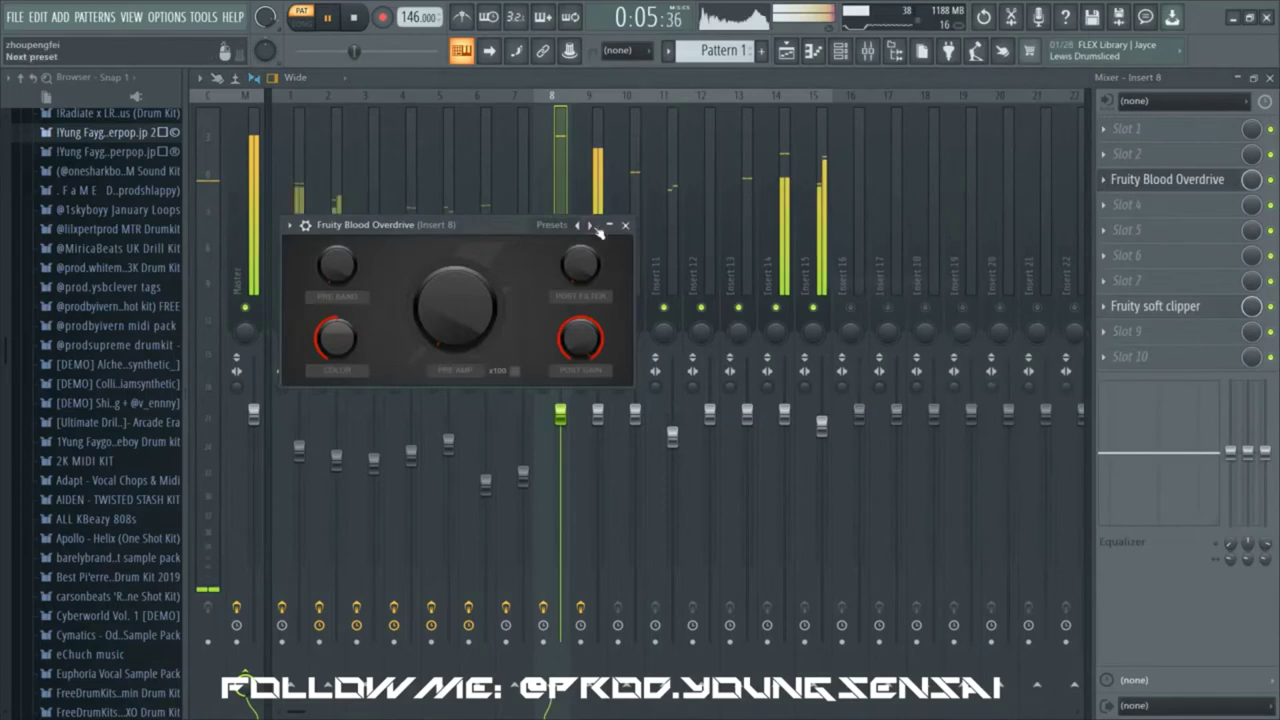
click(625, 226)
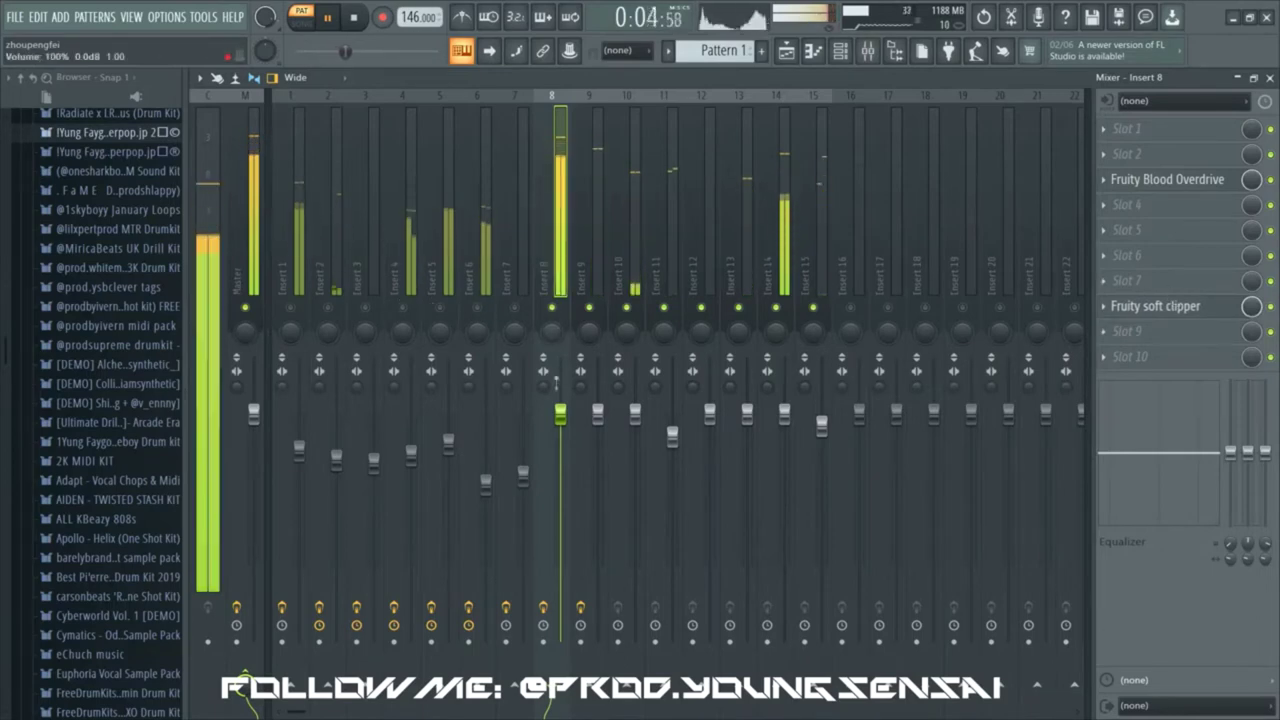
drag(560, 412, 560, 416)
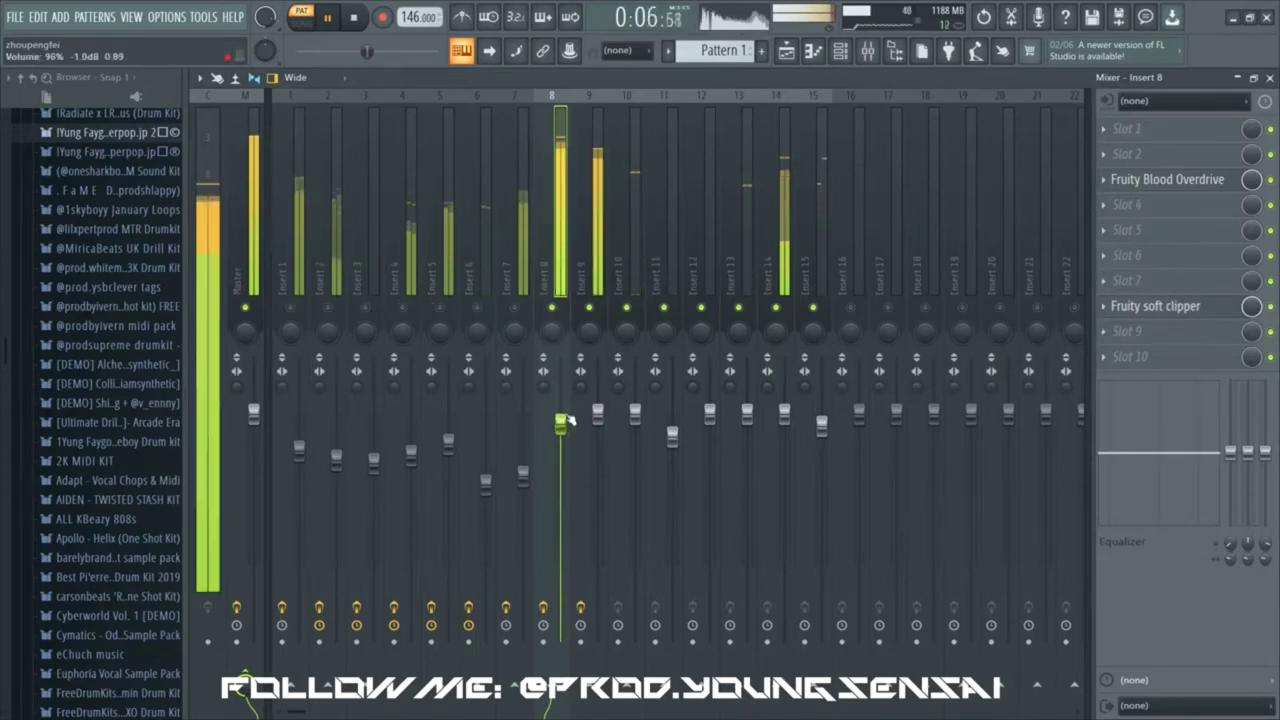
key(space)
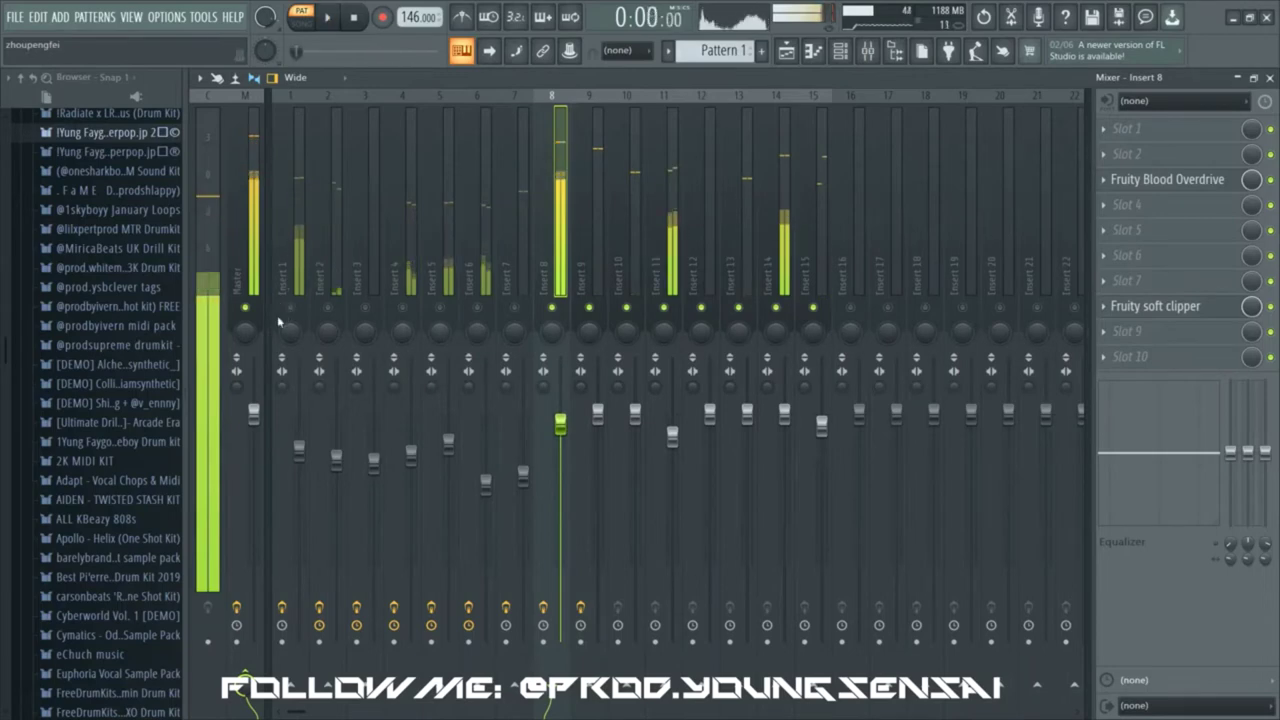
- Audition the Purity melody in its piano roll and move the high three-note run from the end of bar 2 to the end of bar 4
key(space)
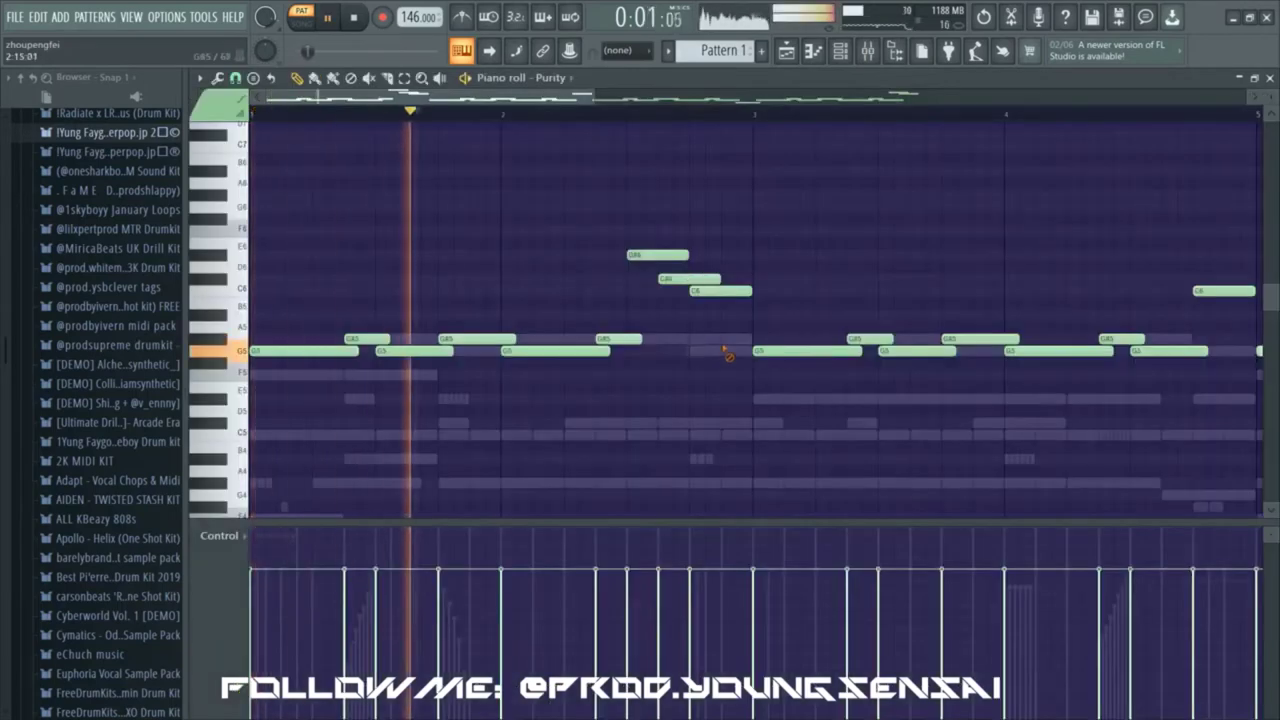
scroll(752, 428, down, 3)
scroll(591, 323, down, 2)
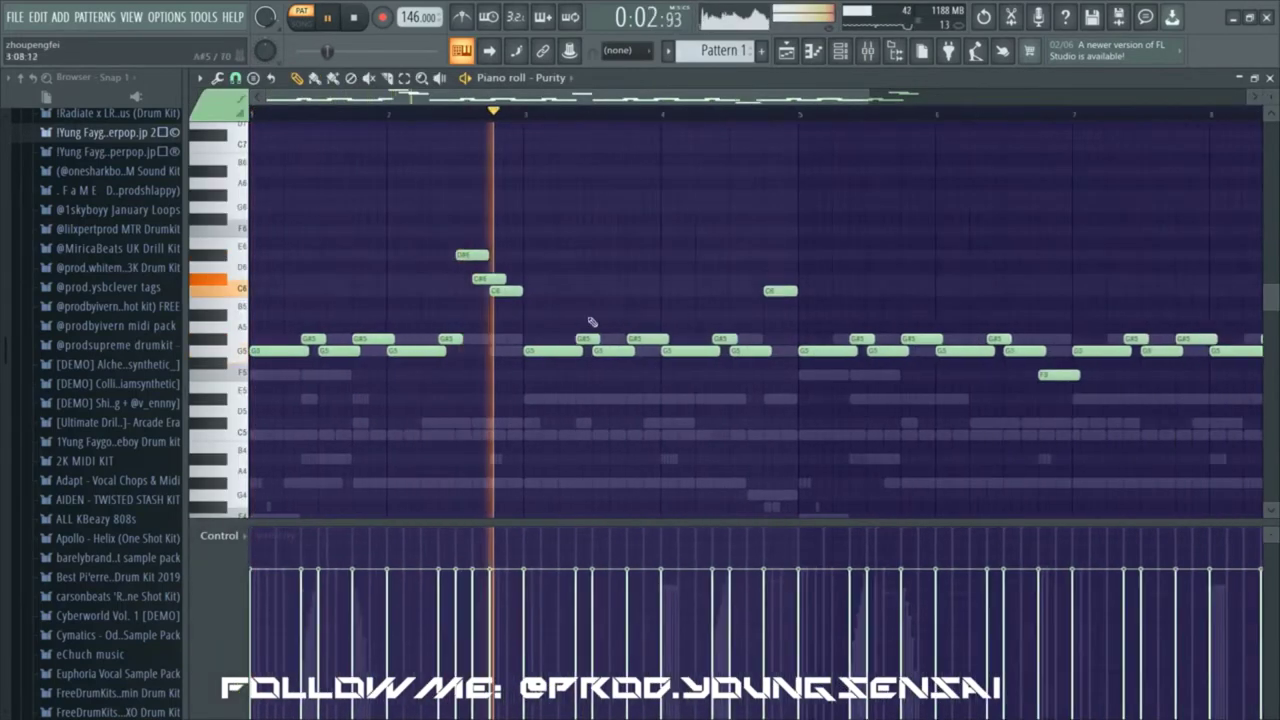
key(space)
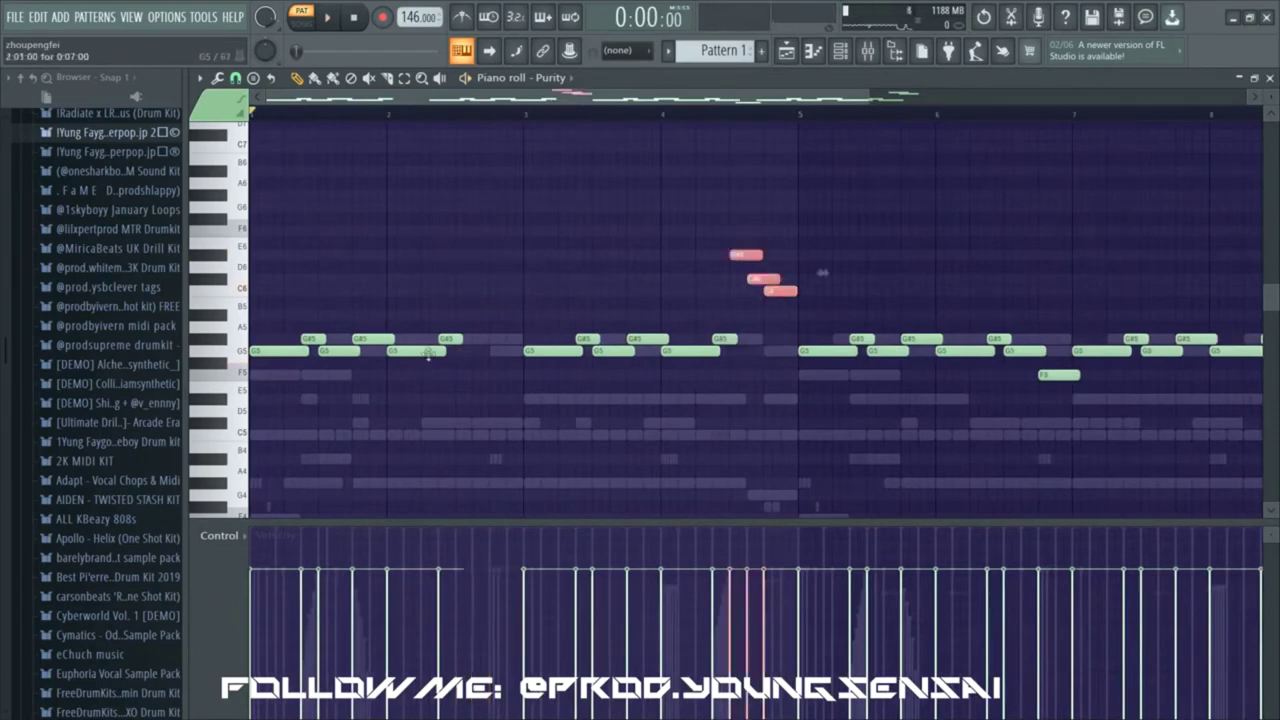
- Add a G5 note and a C6 note near the end of bar 2 in the Purity melody, and shorten the C6 note
shift+drag(564, 350, 504, 350)
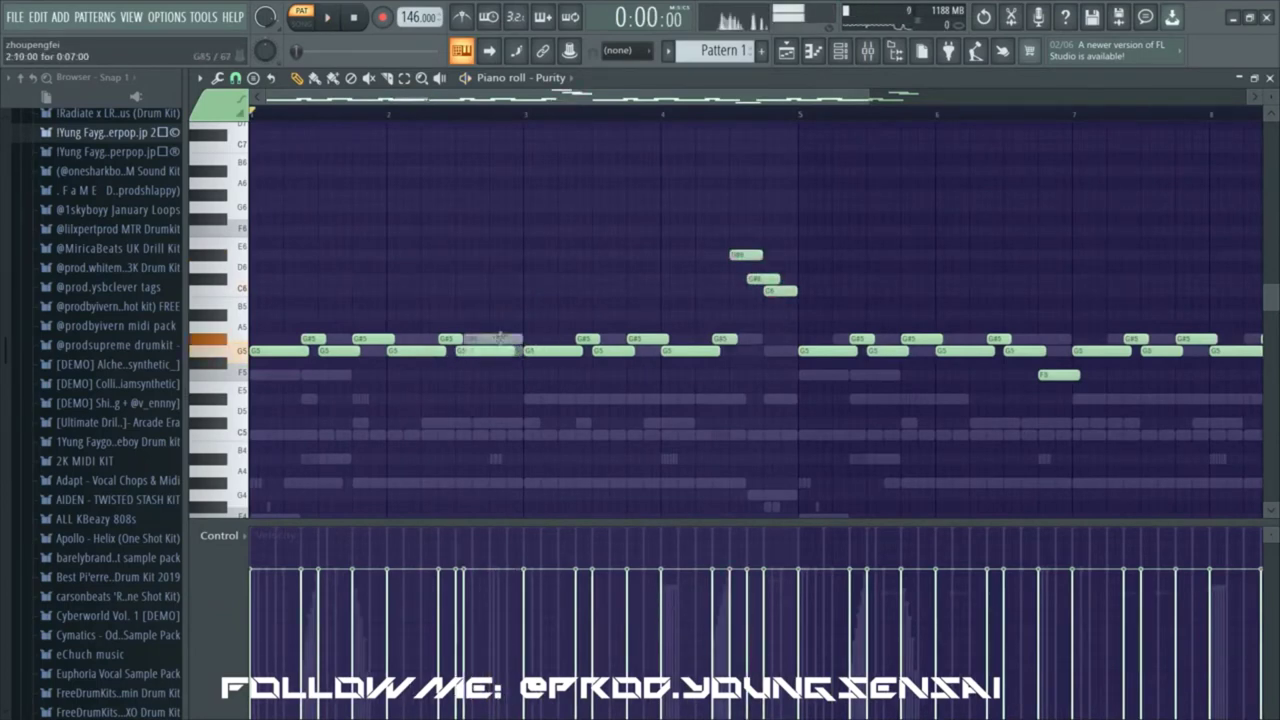
drag(501, 336, 529, 311)
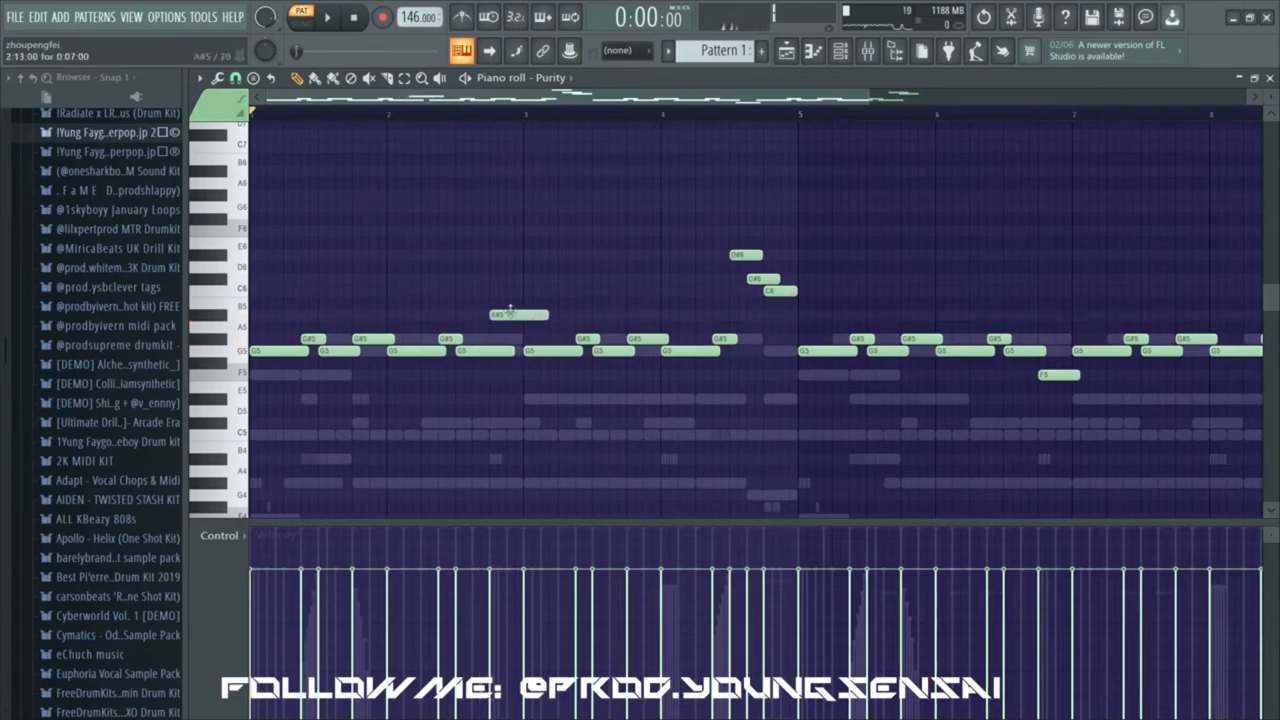
key(space)
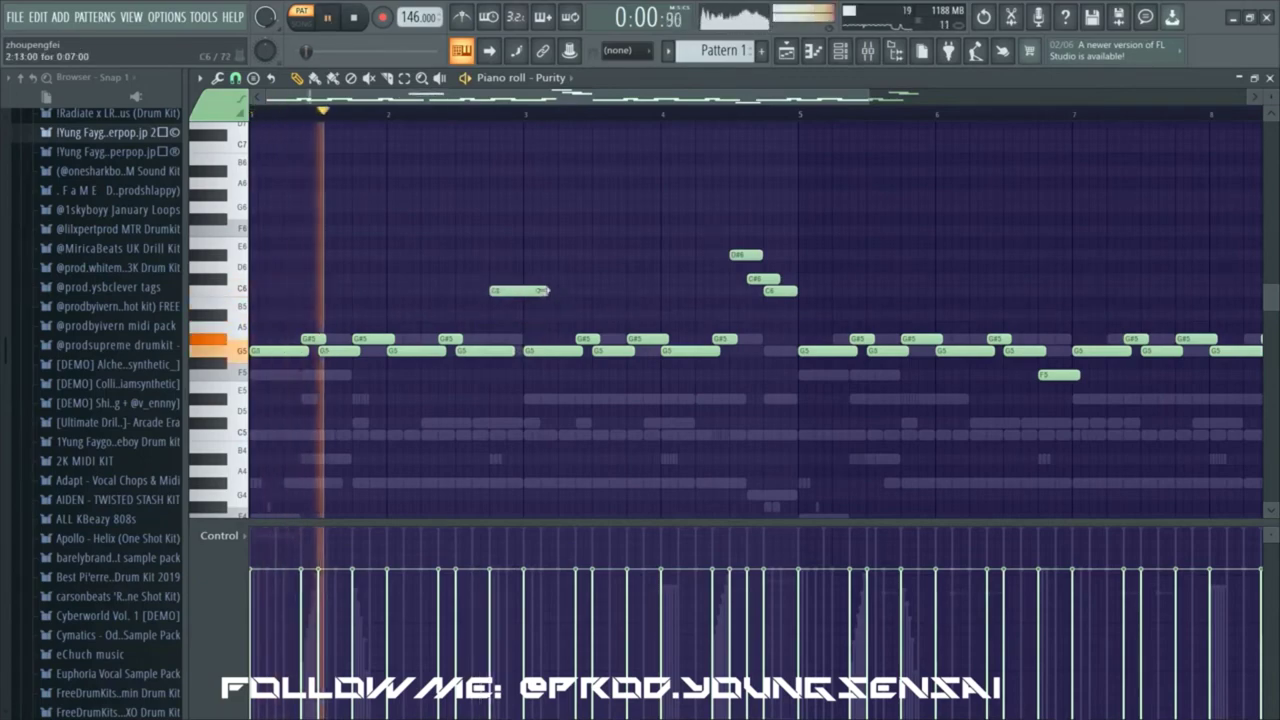
scroll(575, 325, down, 1)
scroll(476, 300, up, 1)
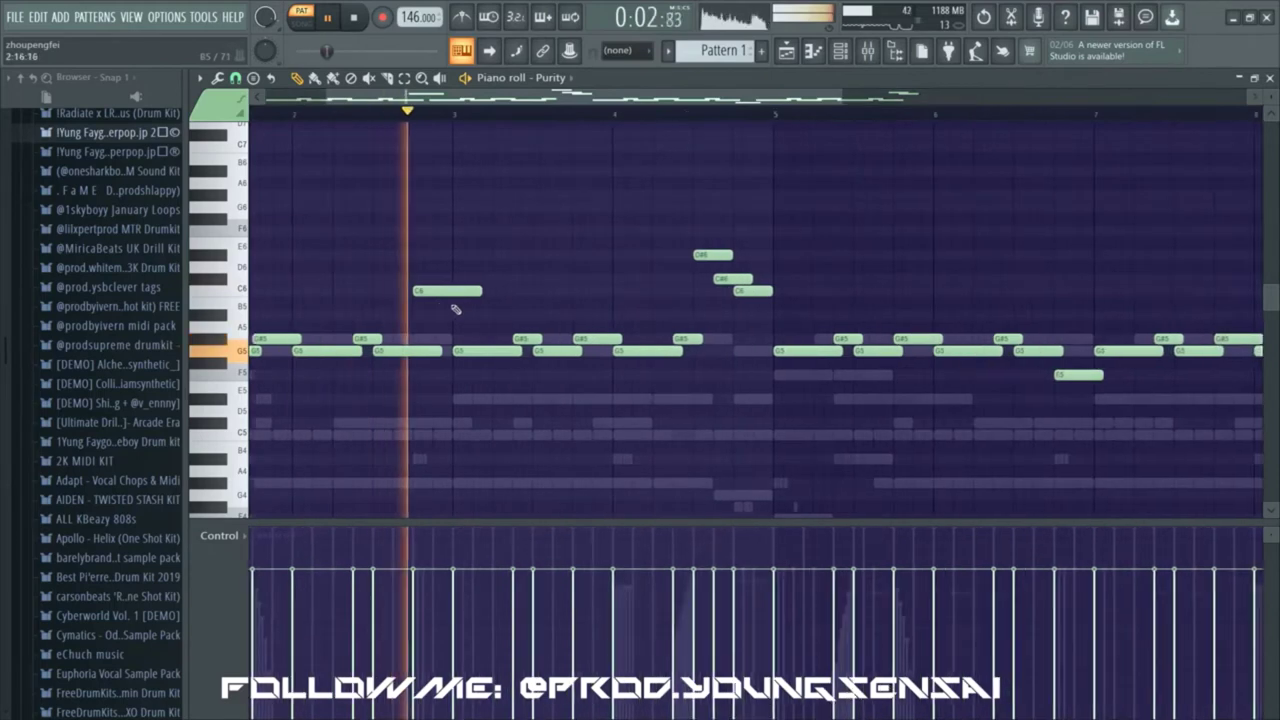
drag(478, 291, 461, 292)
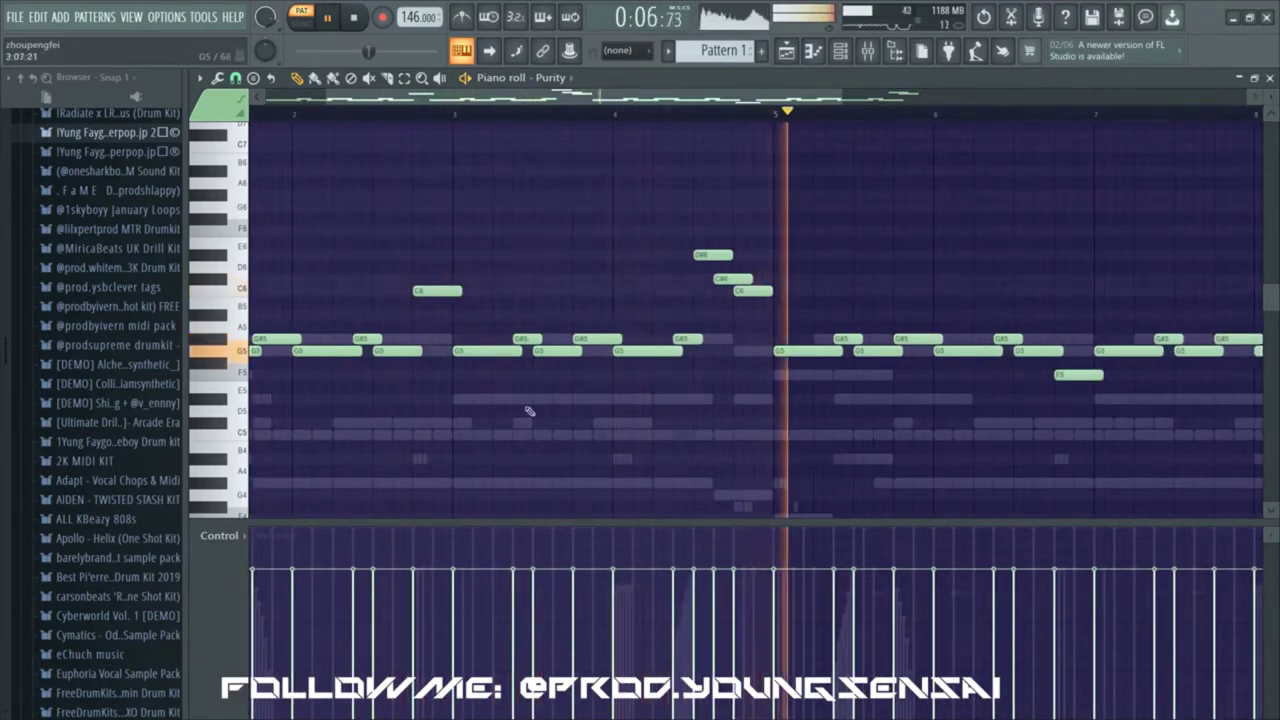
scroll(530, 411, down, 1)
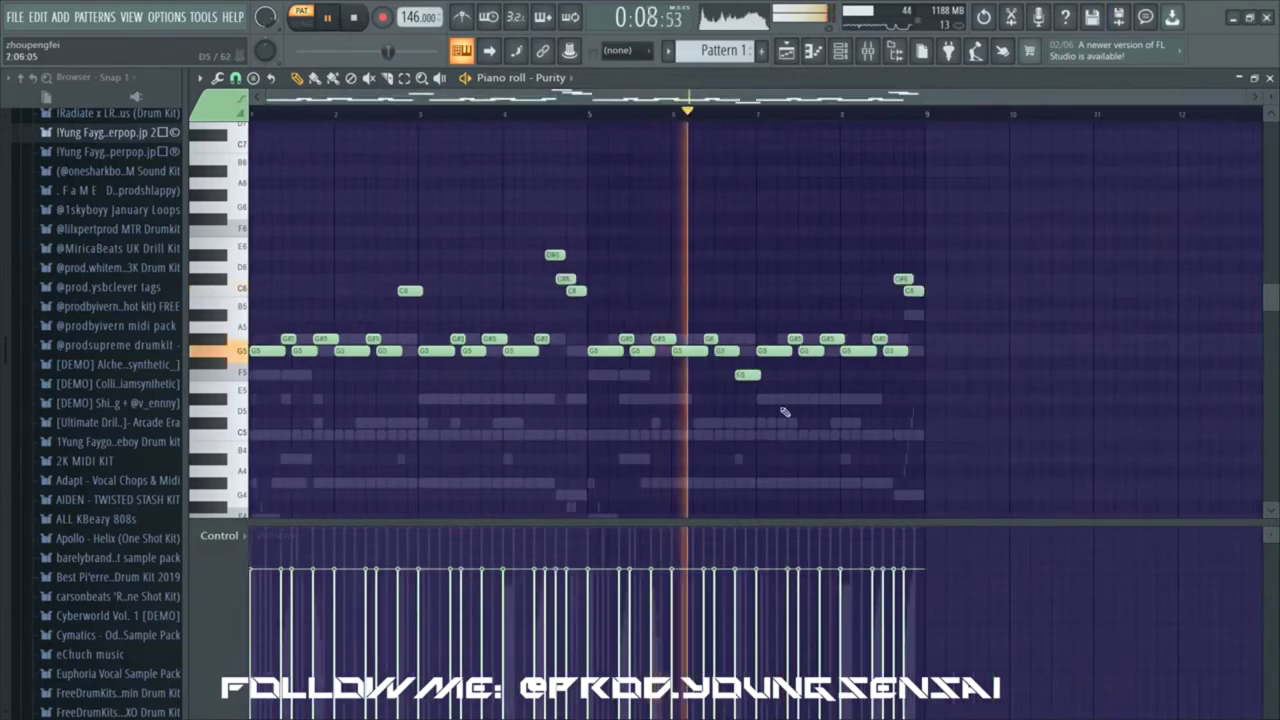
- Raise the F5 note at the end of bar 6 to C6, auditioning the melody from bar 5
key(space)
drag(748, 375, 748, 315)
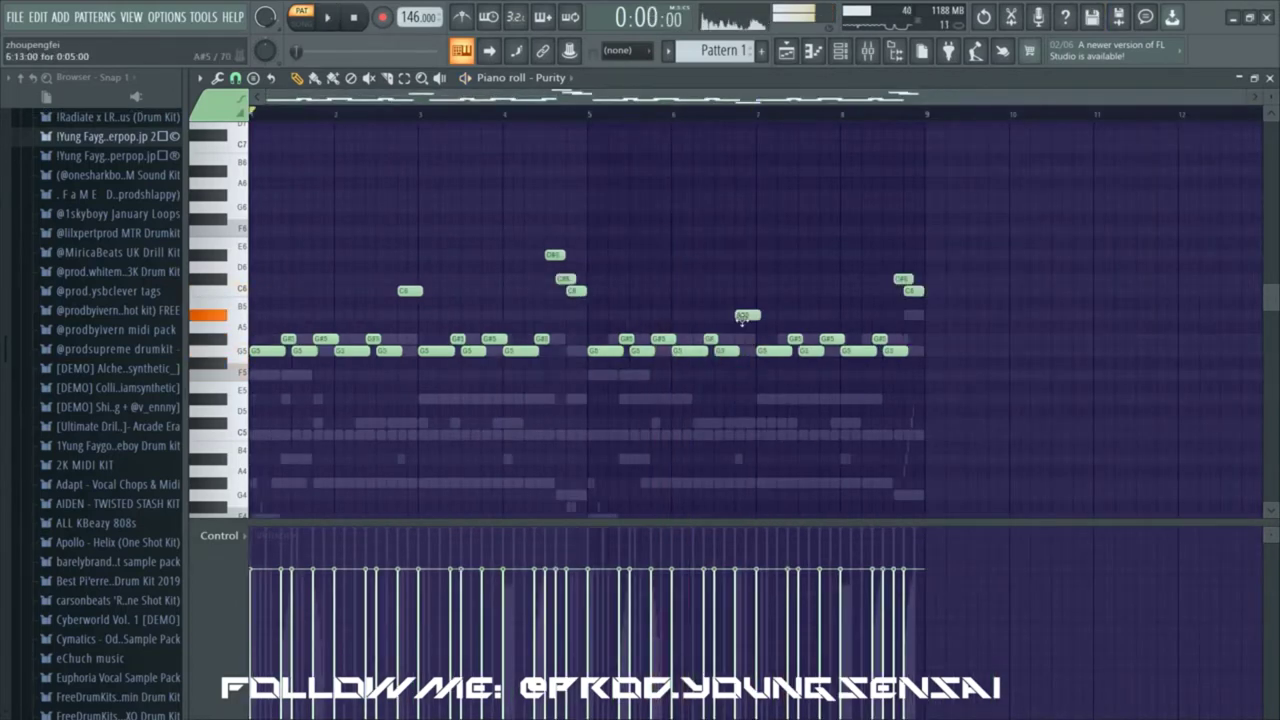
click(590, 113)
key(space)
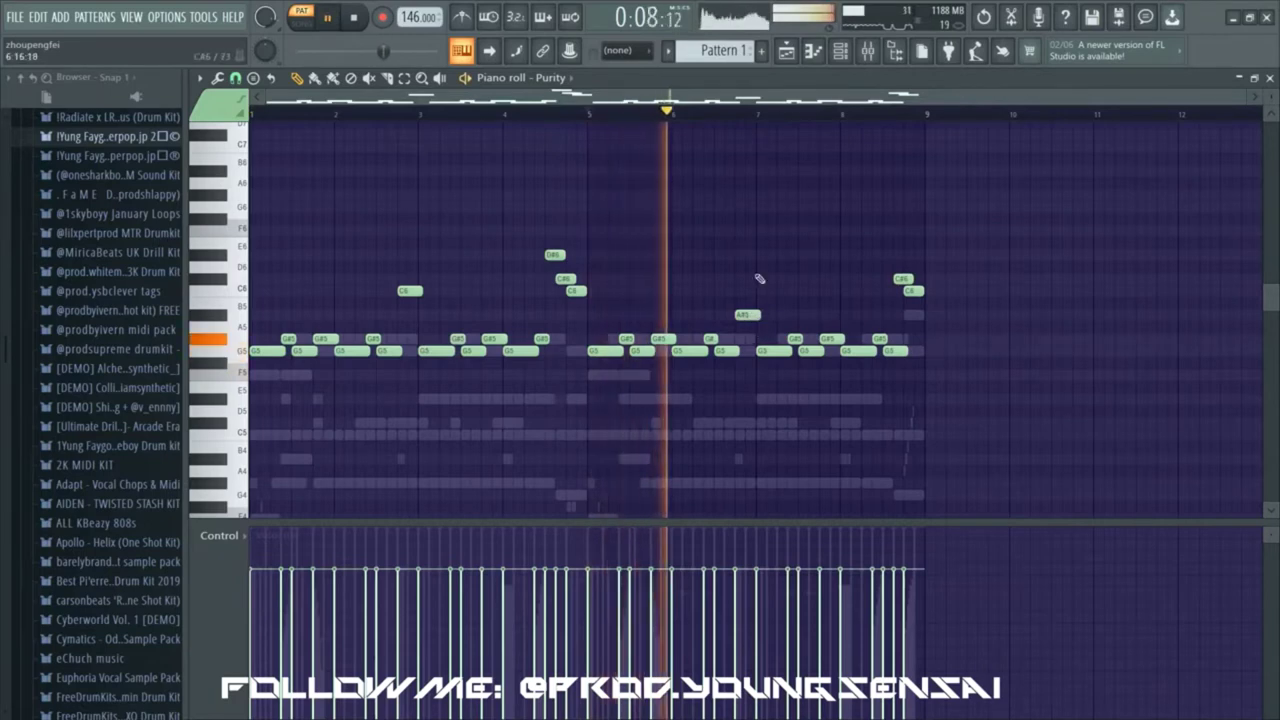
drag(748, 315, 754, 290)
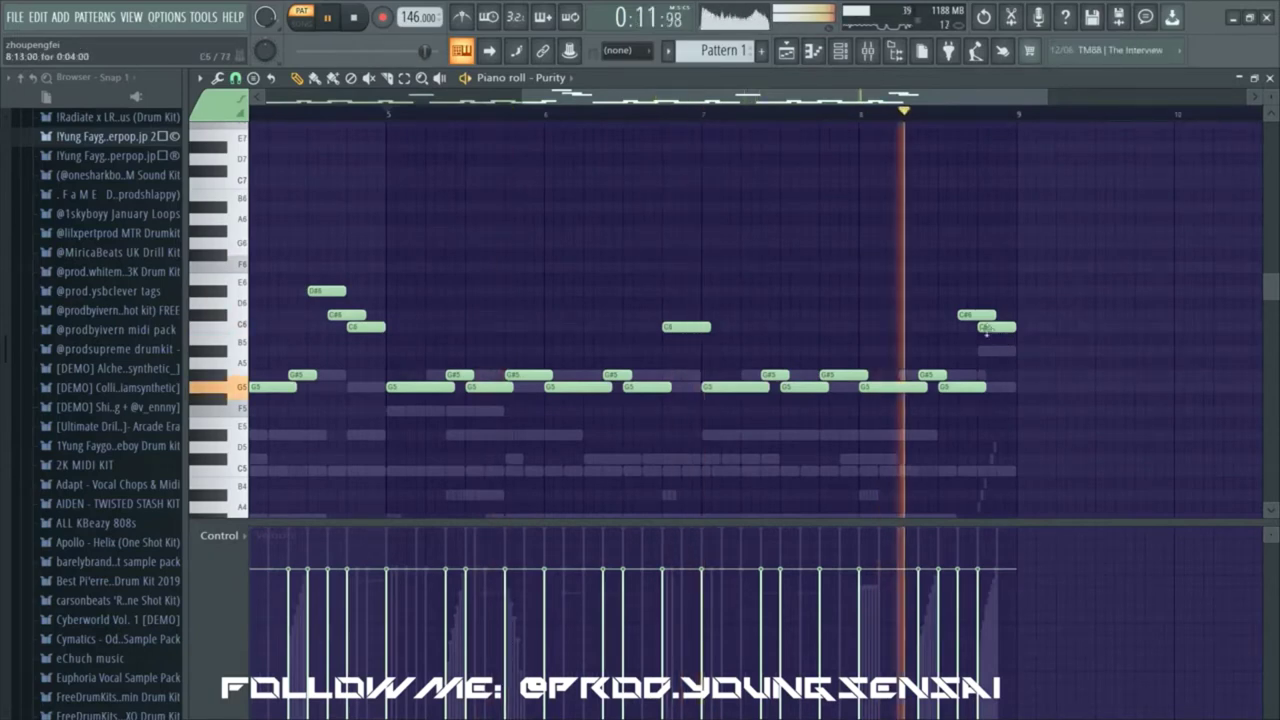
- Add a G6 note ahead of the closing note pair in bar 8, delete the G5 note below it, and audition the ending
key(space)
click(950, 264)
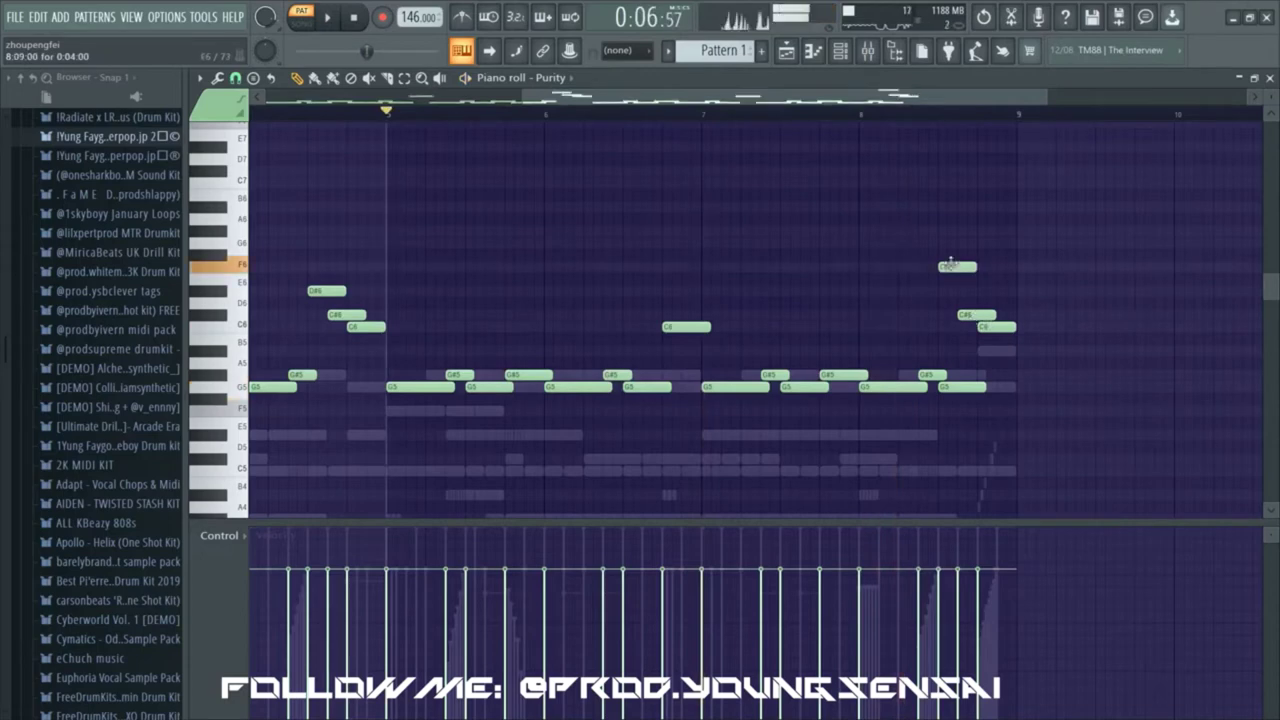
click(935, 108)
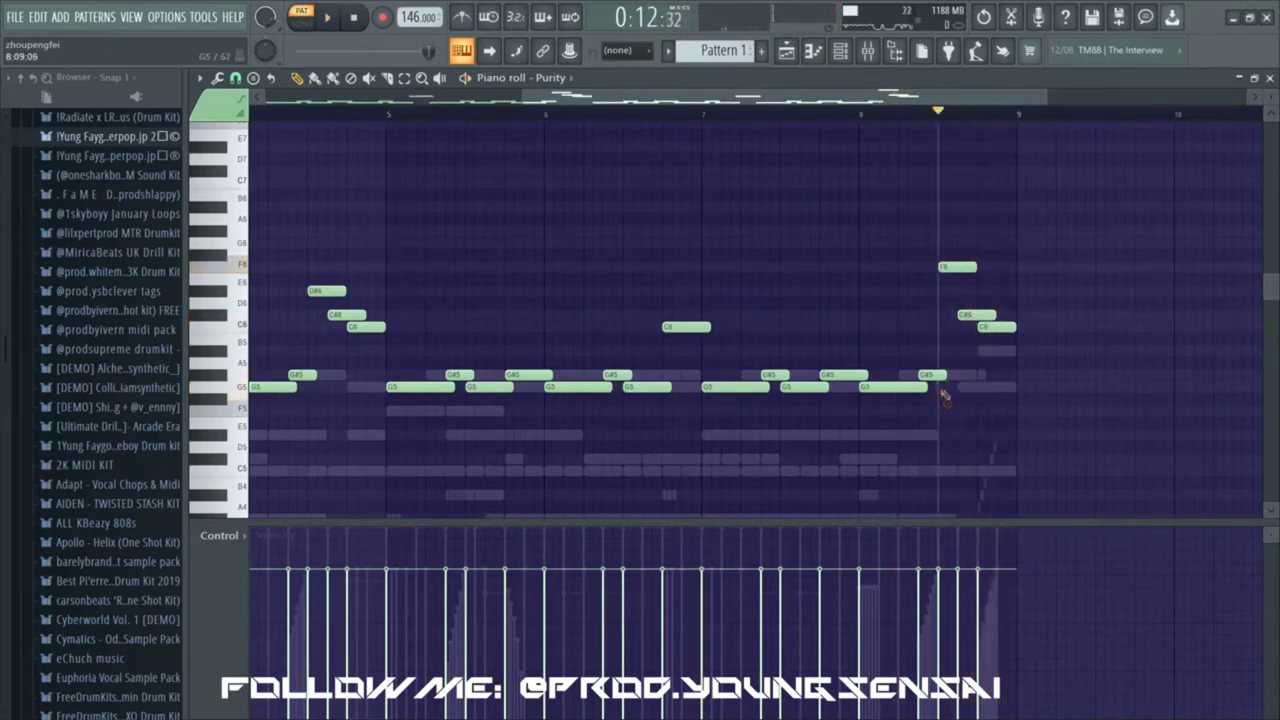
key(space)
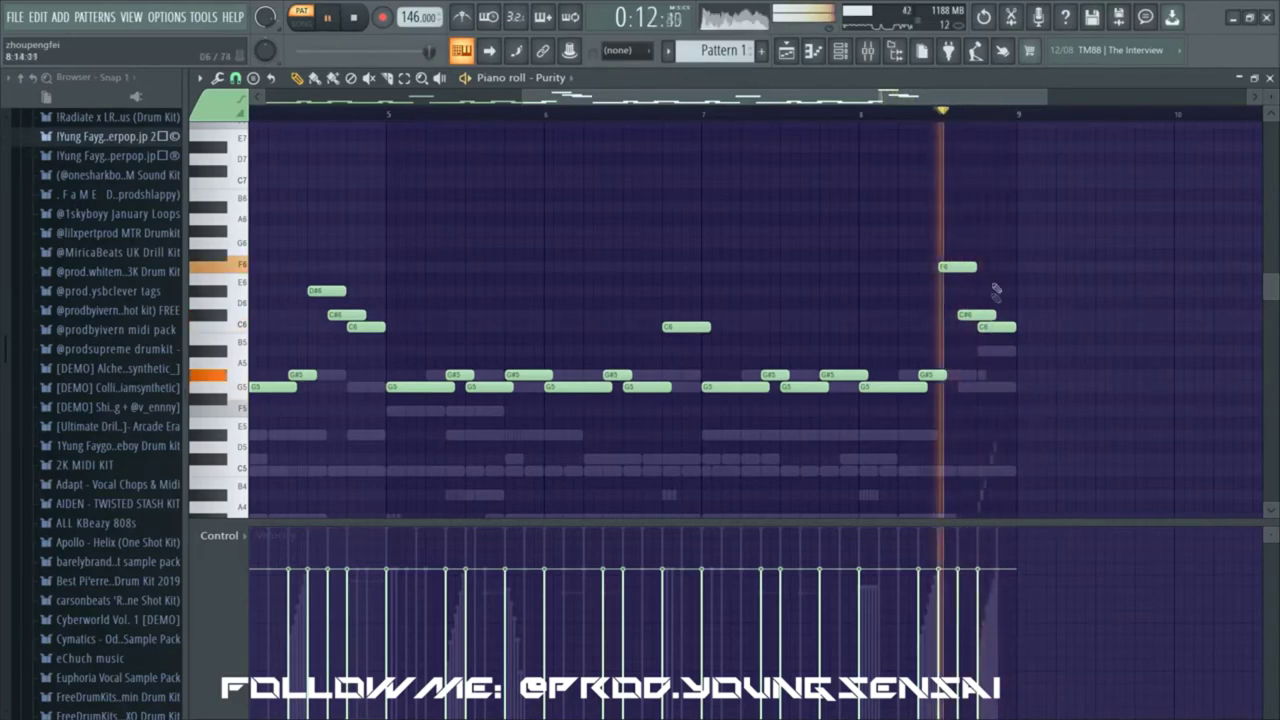
key(space)
drag(963, 237, 953, 233)
key(space)
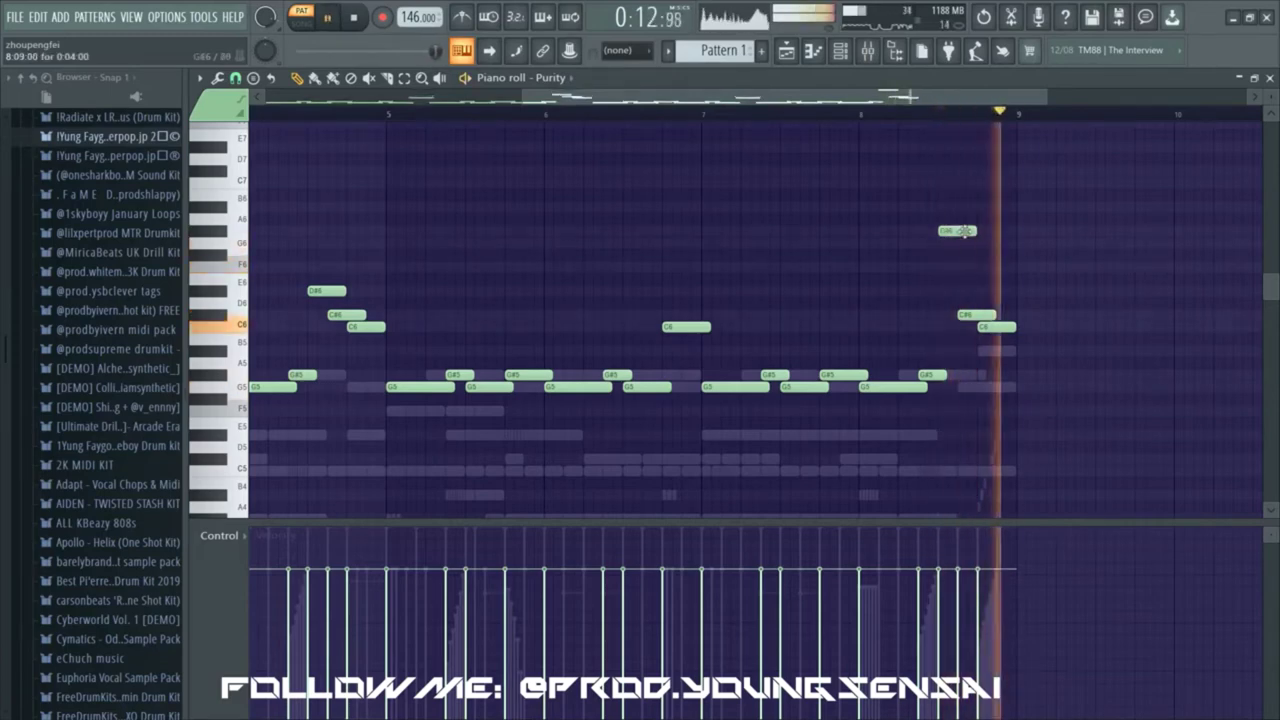
key(space)
click(953, 234)
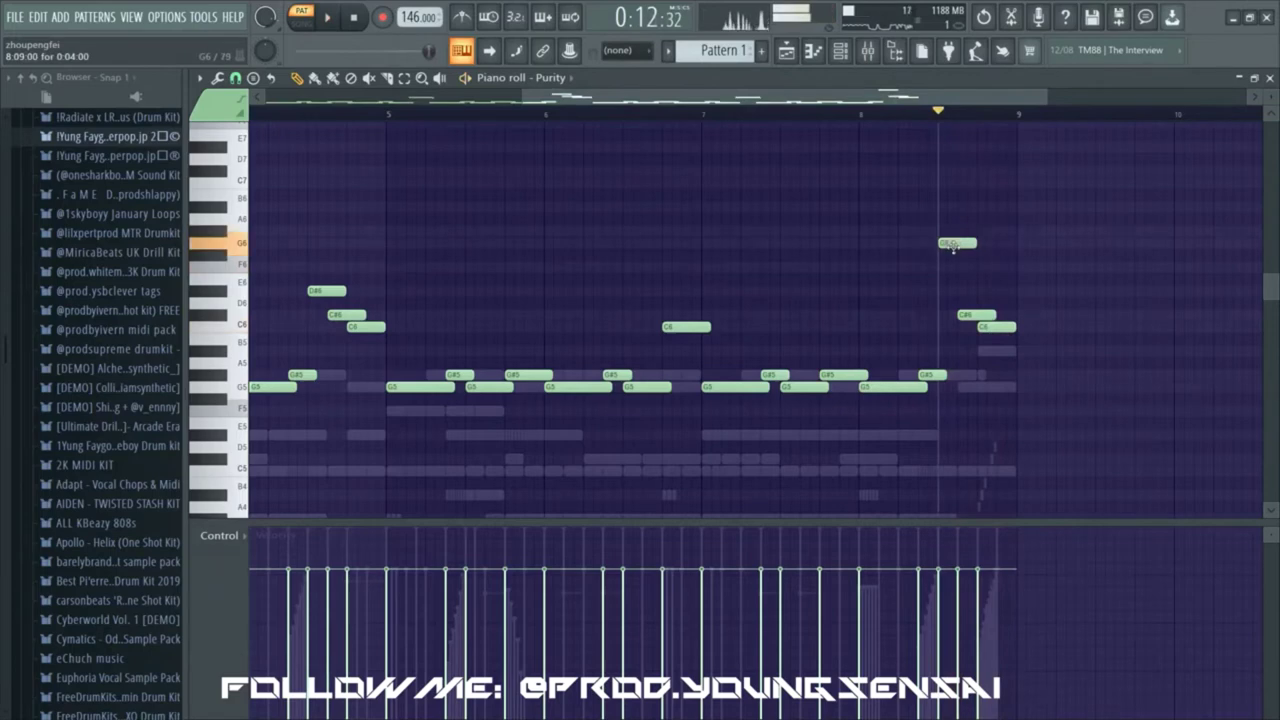
key(space)
- Rework the closing run of bar 8 into C6, G#6 and G6 notes and play it back
scroll(841, 118, down, 3)
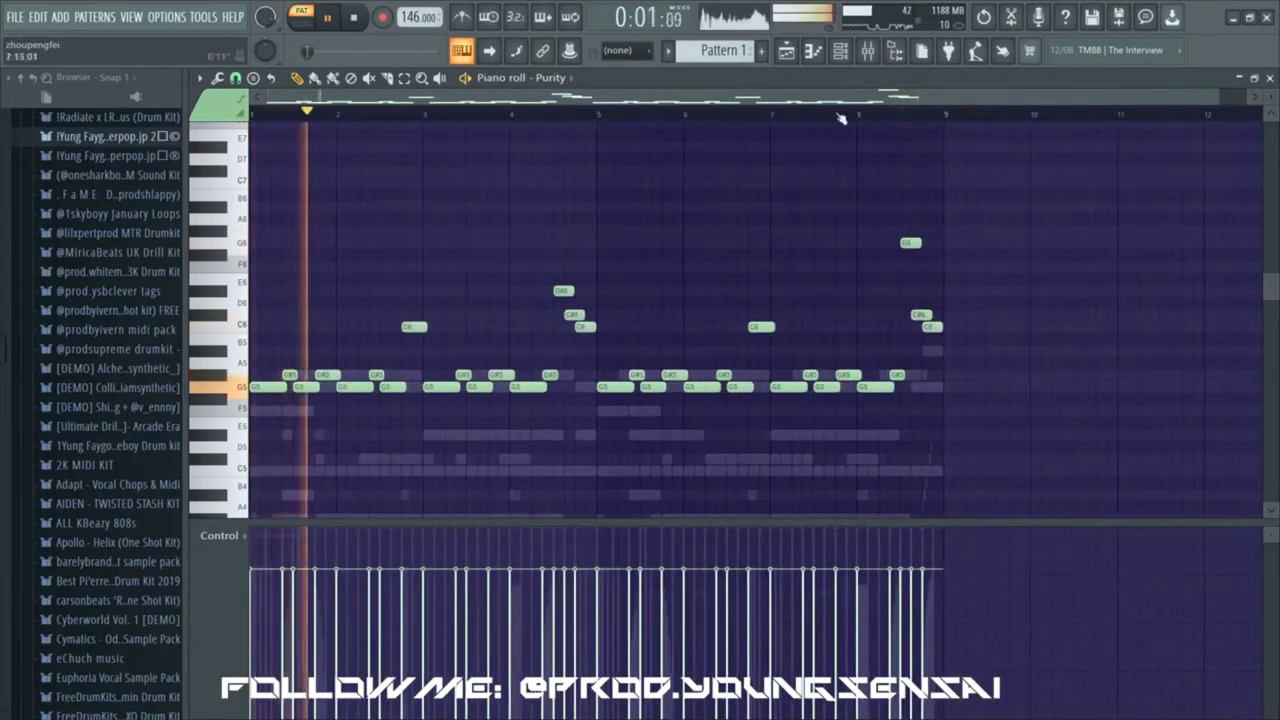
right_click(932, 326)
right_click(921, 314)
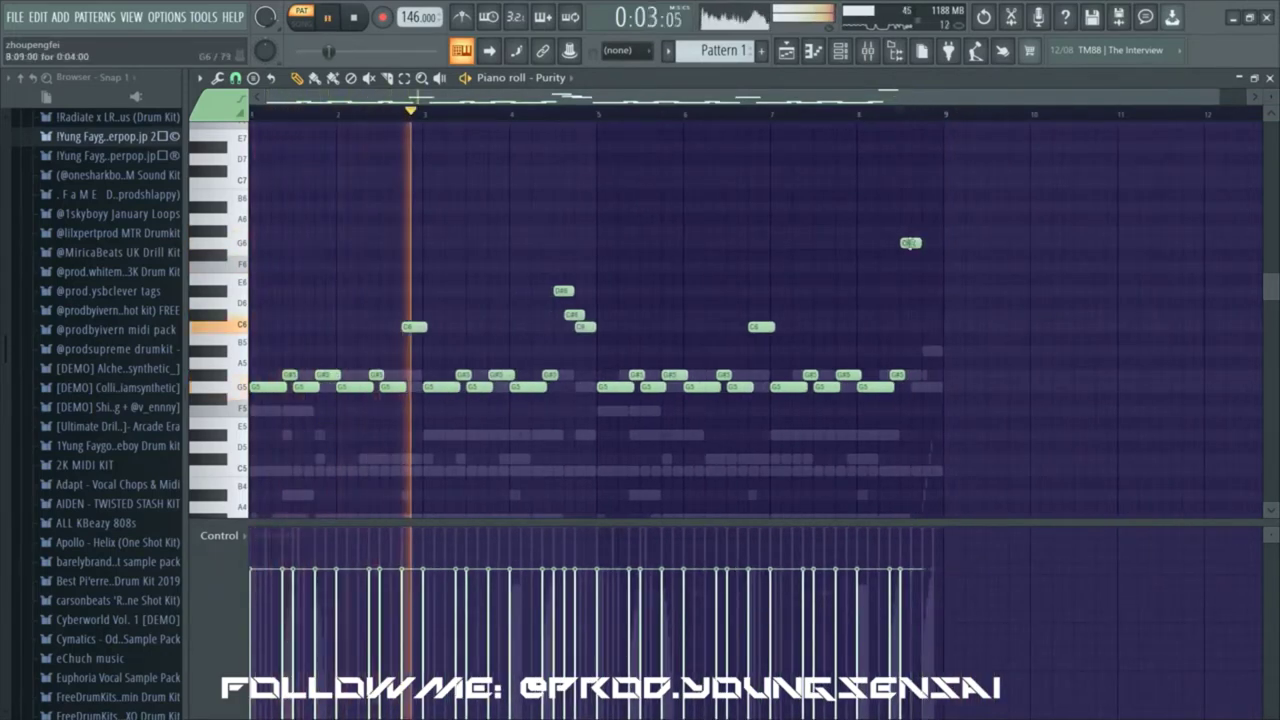
drag(910, 243, 921, 231)
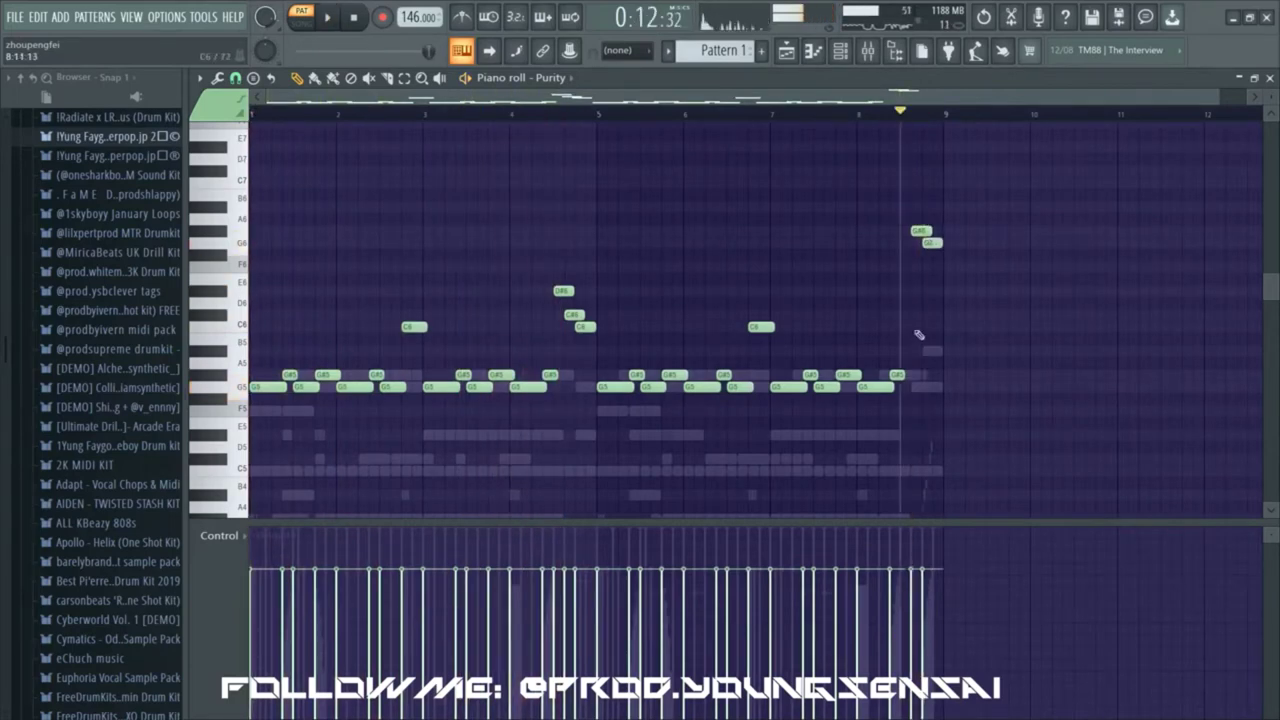
scroll(912, 330, up, 3)
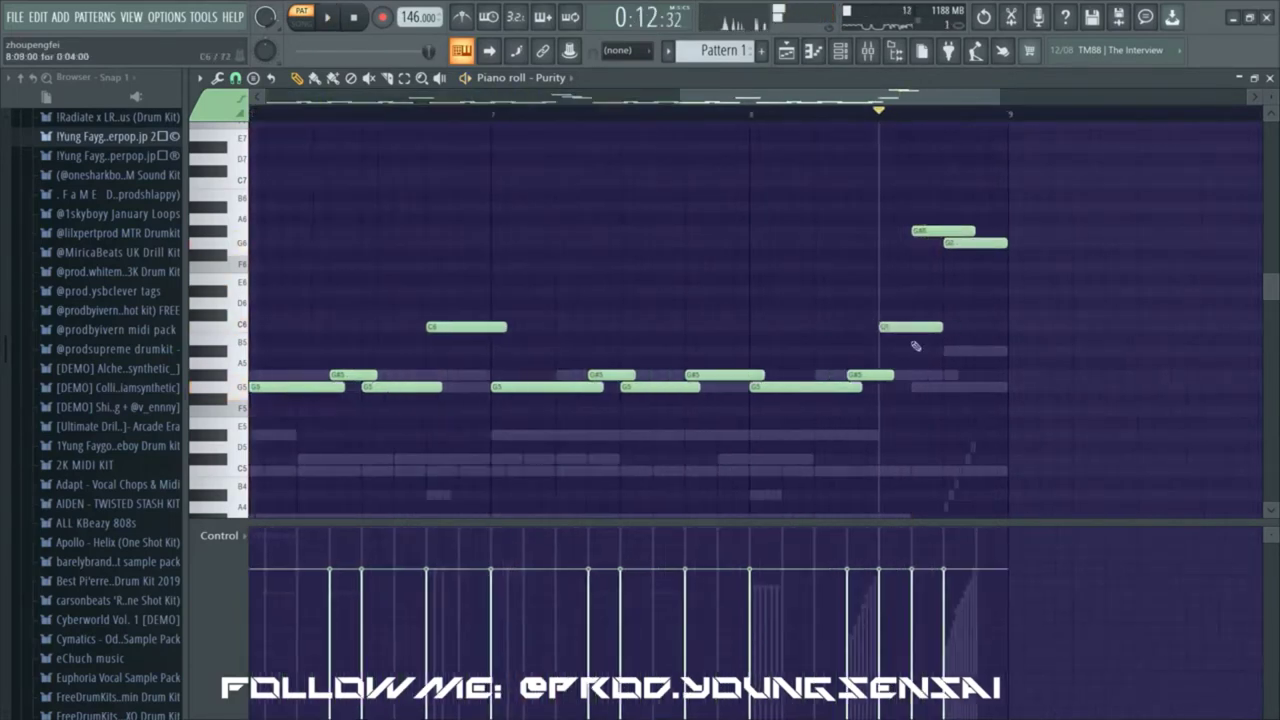
key(space)
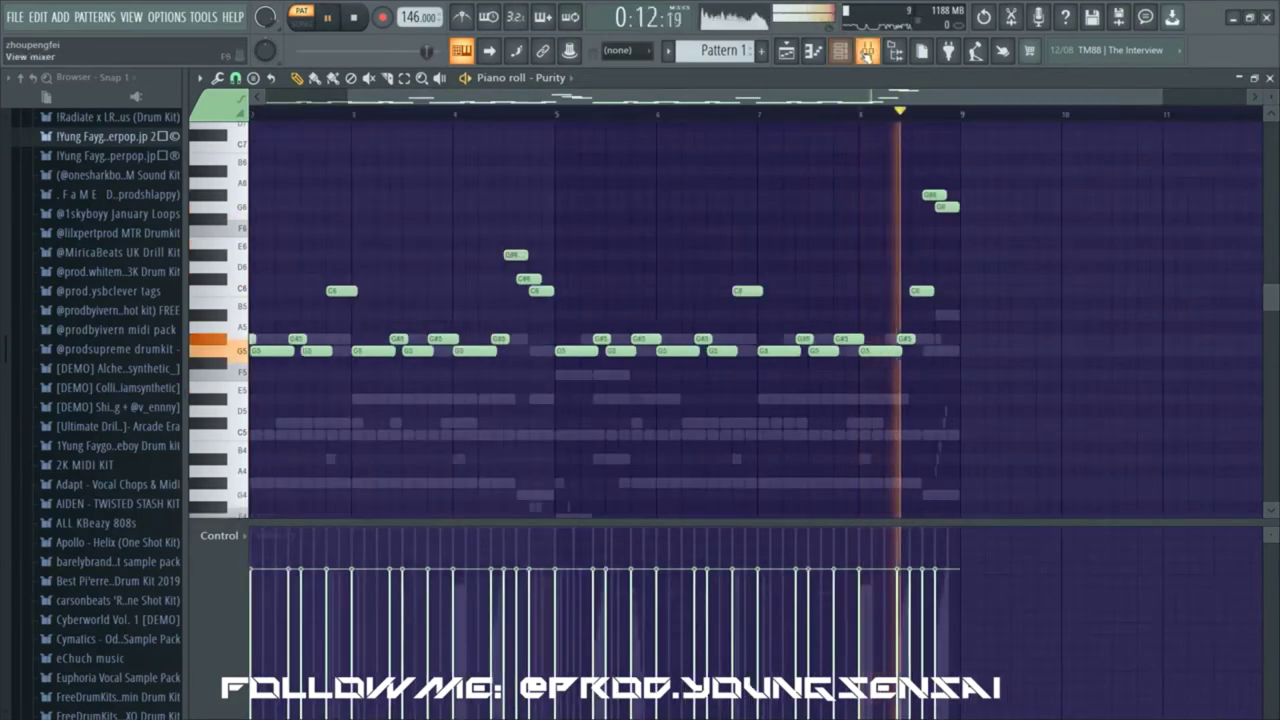
- In Insert 5's Parametric EQ 2, reduce the high shelf boost to 2.0 dB near 4957 Hz, and slightly lower that track's volume
key(F9)
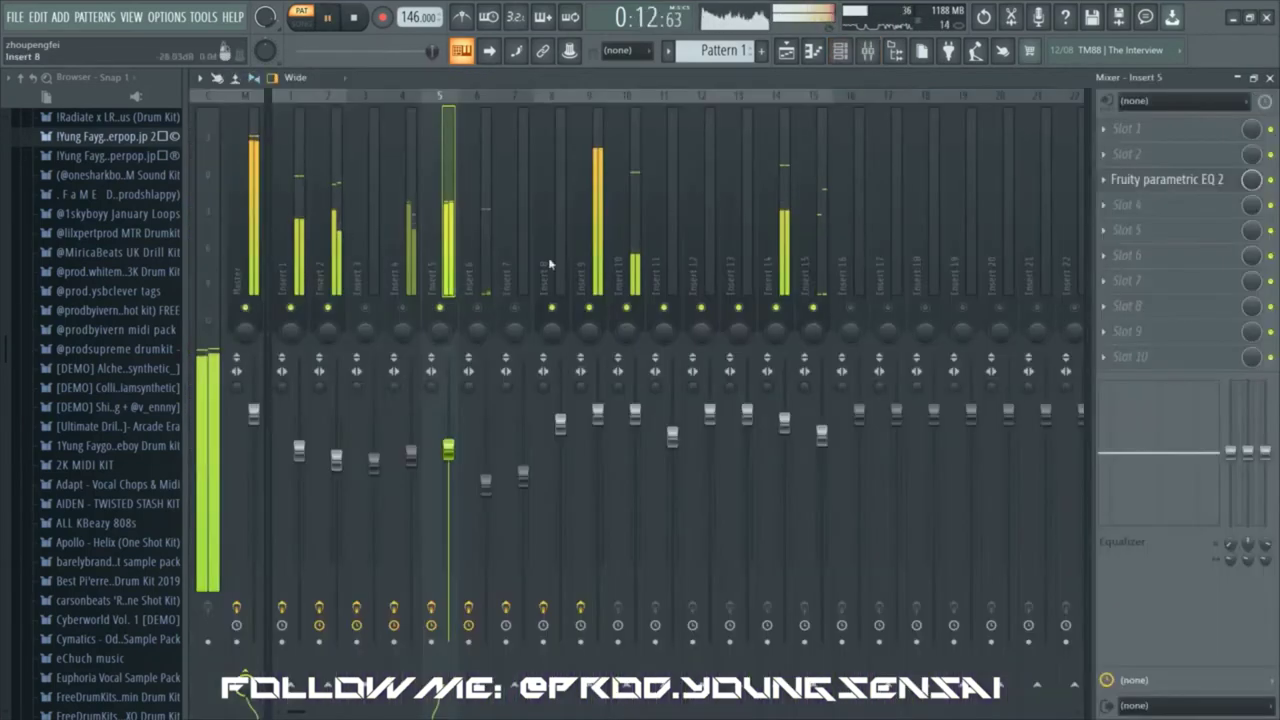
click(1185, 179)
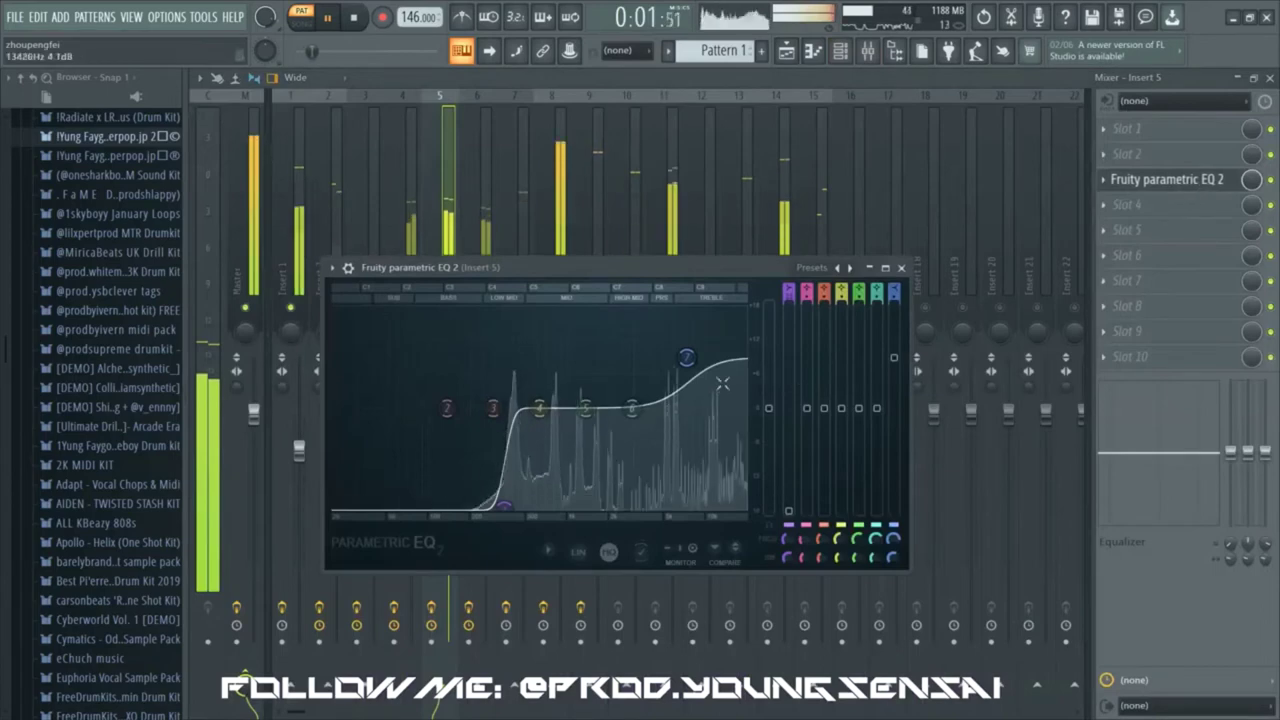
drag(686, 360, 661, 396)
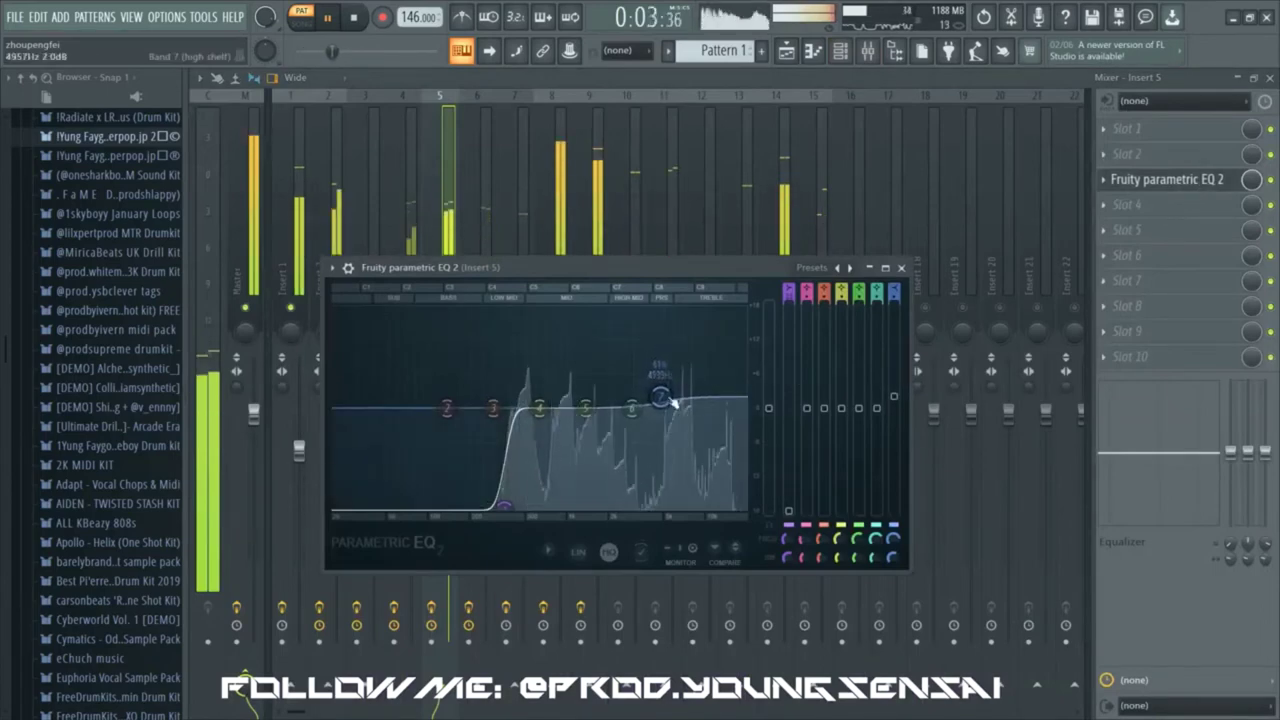
key(Escape)
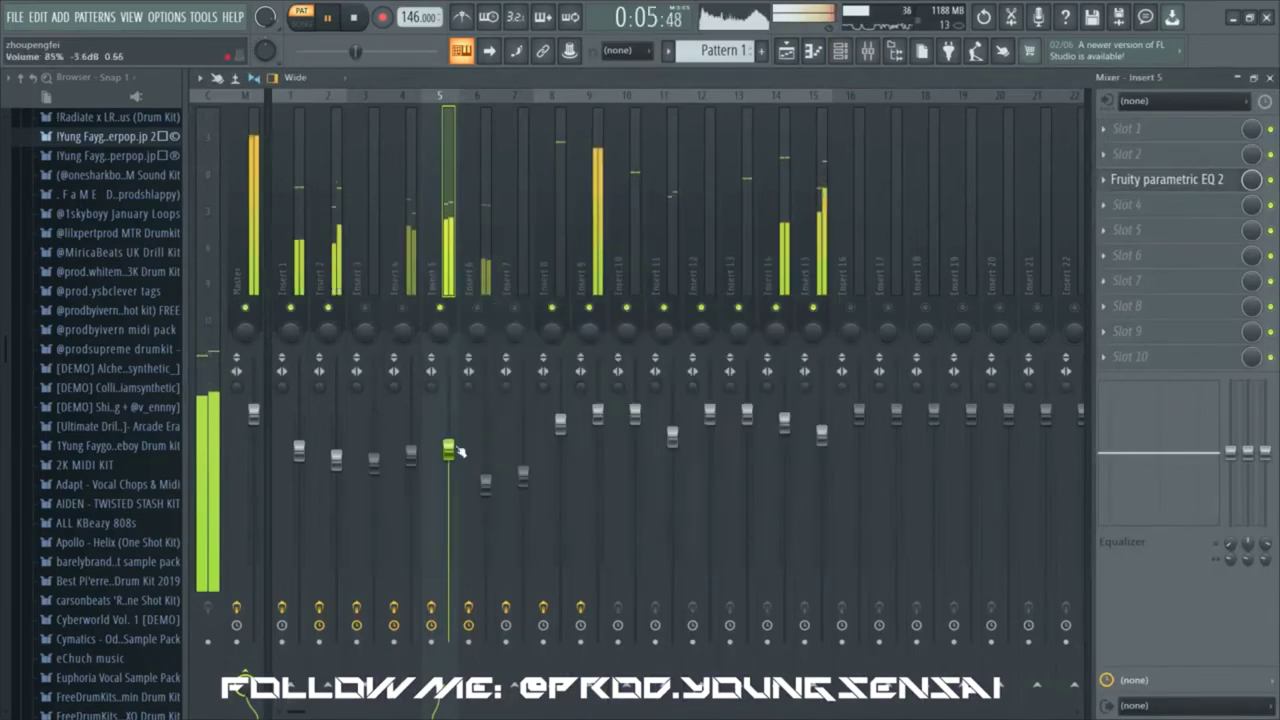
drag(459, 452, 459, 456)
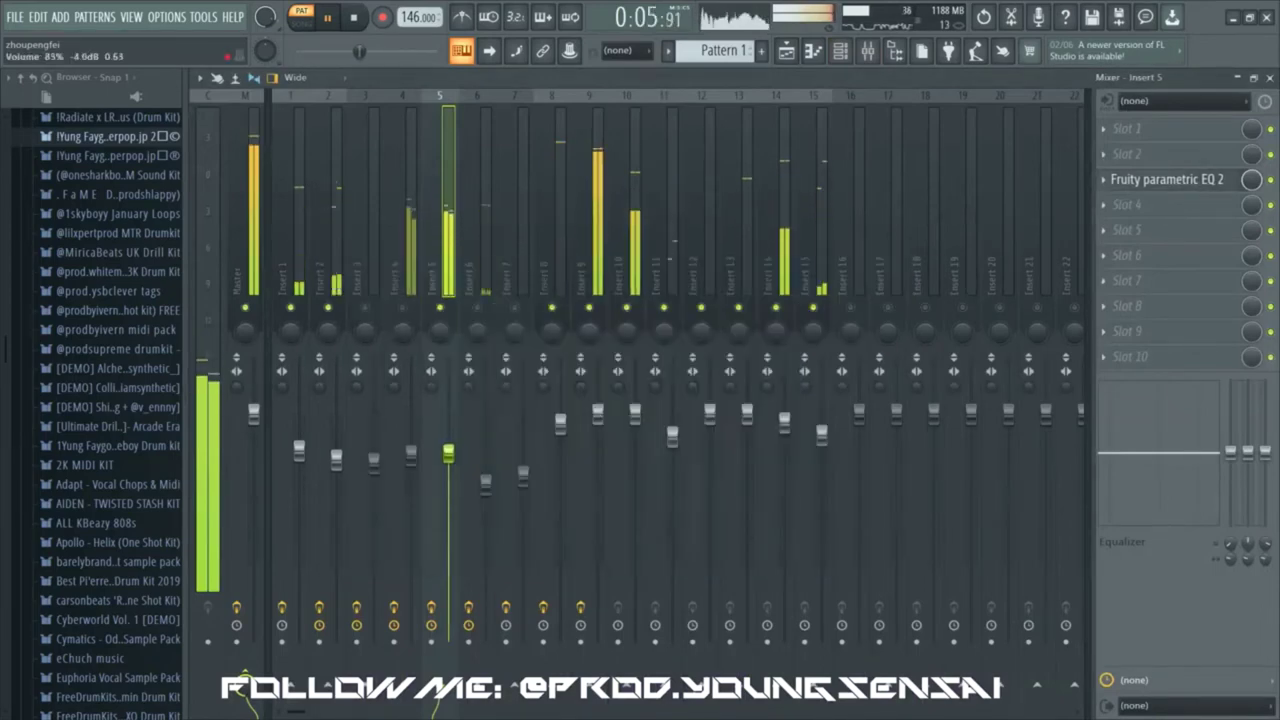
- Add Fruity Reeverb 2 to slot 2 of Insert 5 and lower that track's volume further
click(242, 176)
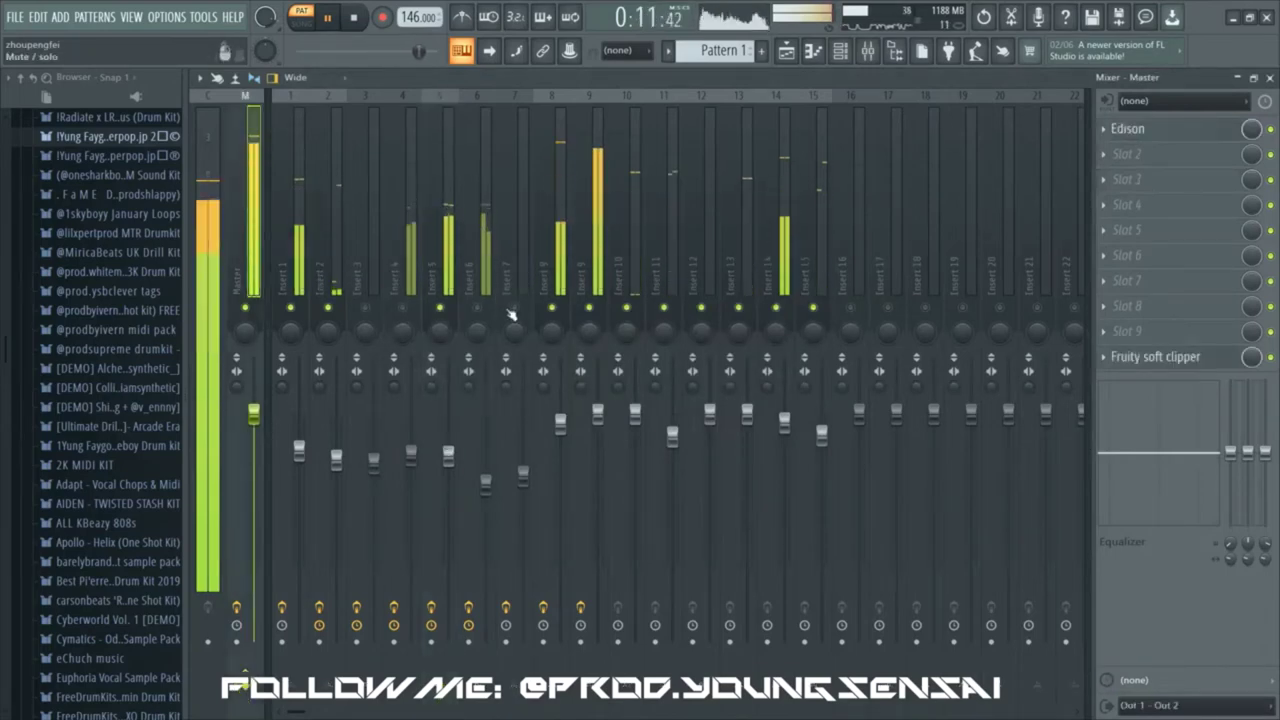
click(449, 456)
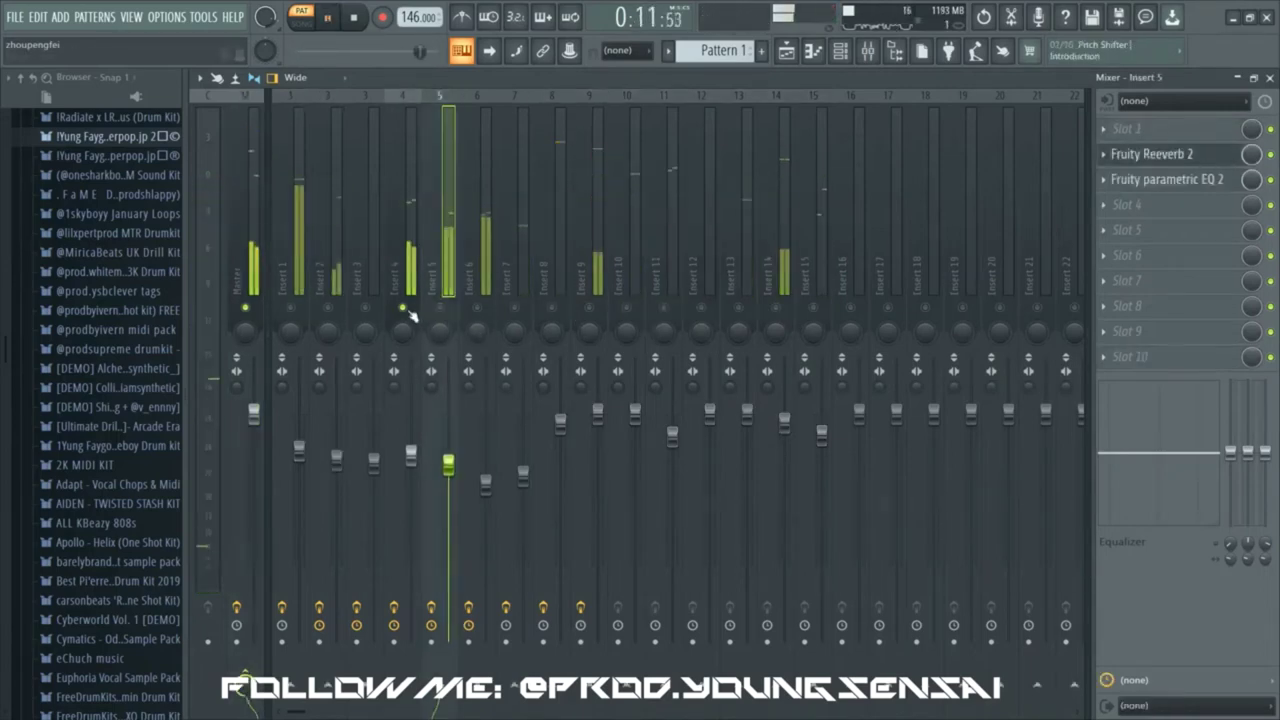
- With Insert 4 soloed, move the low cut in its Parametric EQ 2 up into the low mids and adjust its slope
click(409, 295)
click(1132, 156)
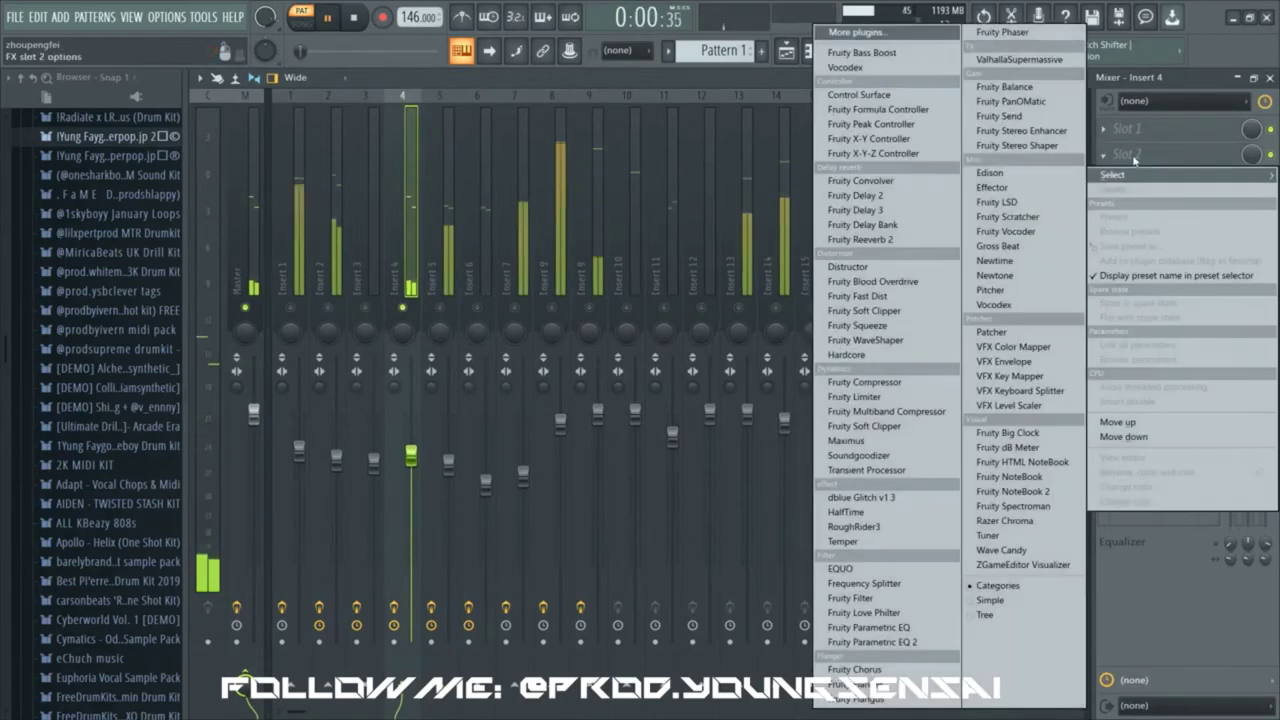
click(1174, 163)
click(1172, 182)
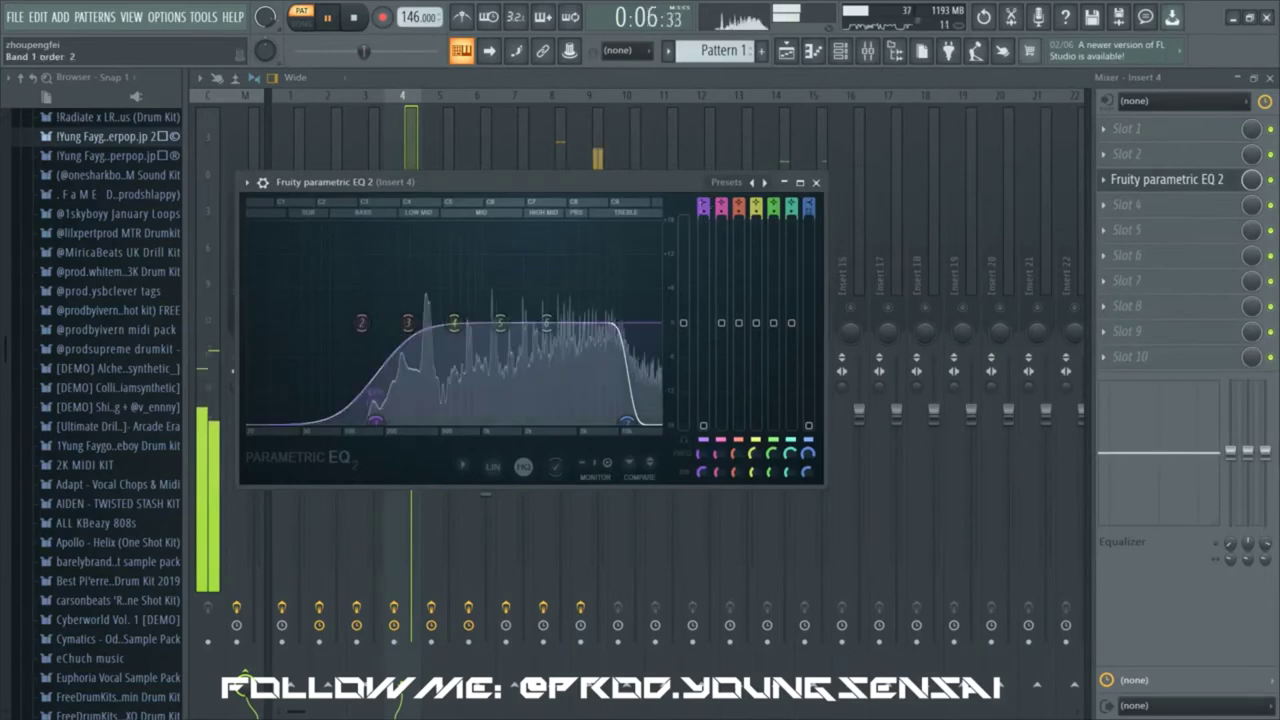
scroll(377, 420, down, 3)
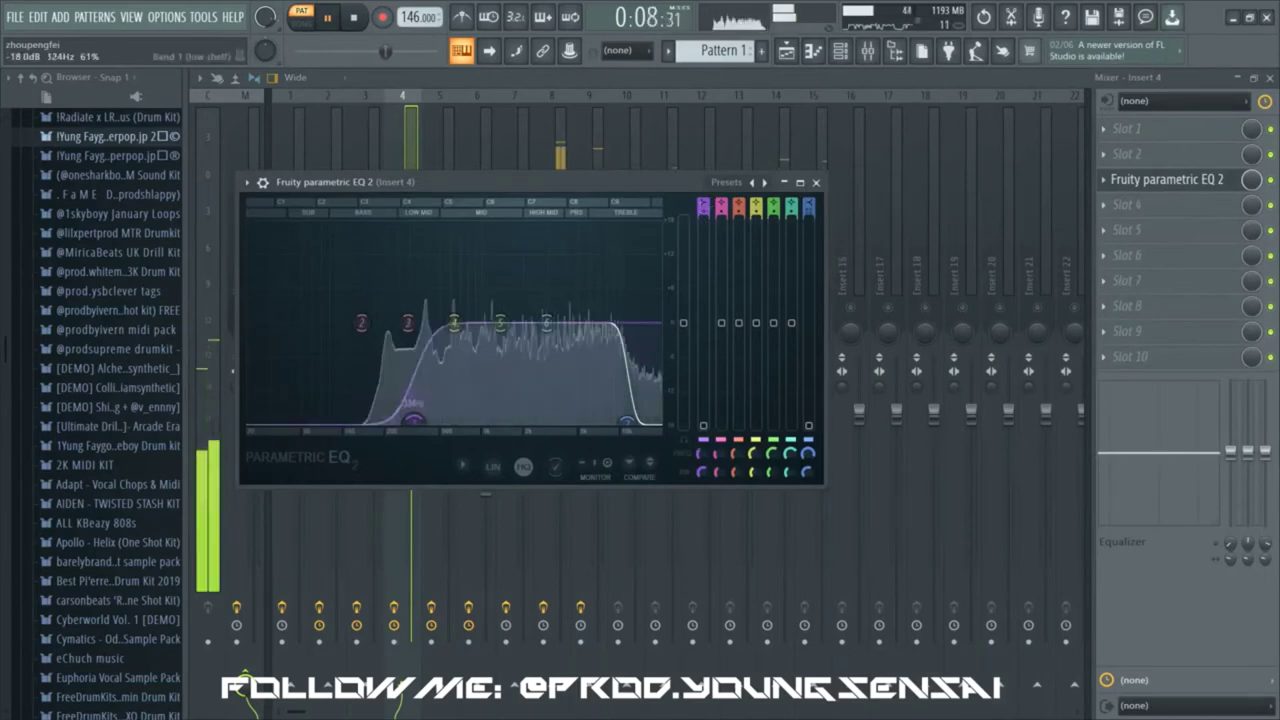
click(815, 182)
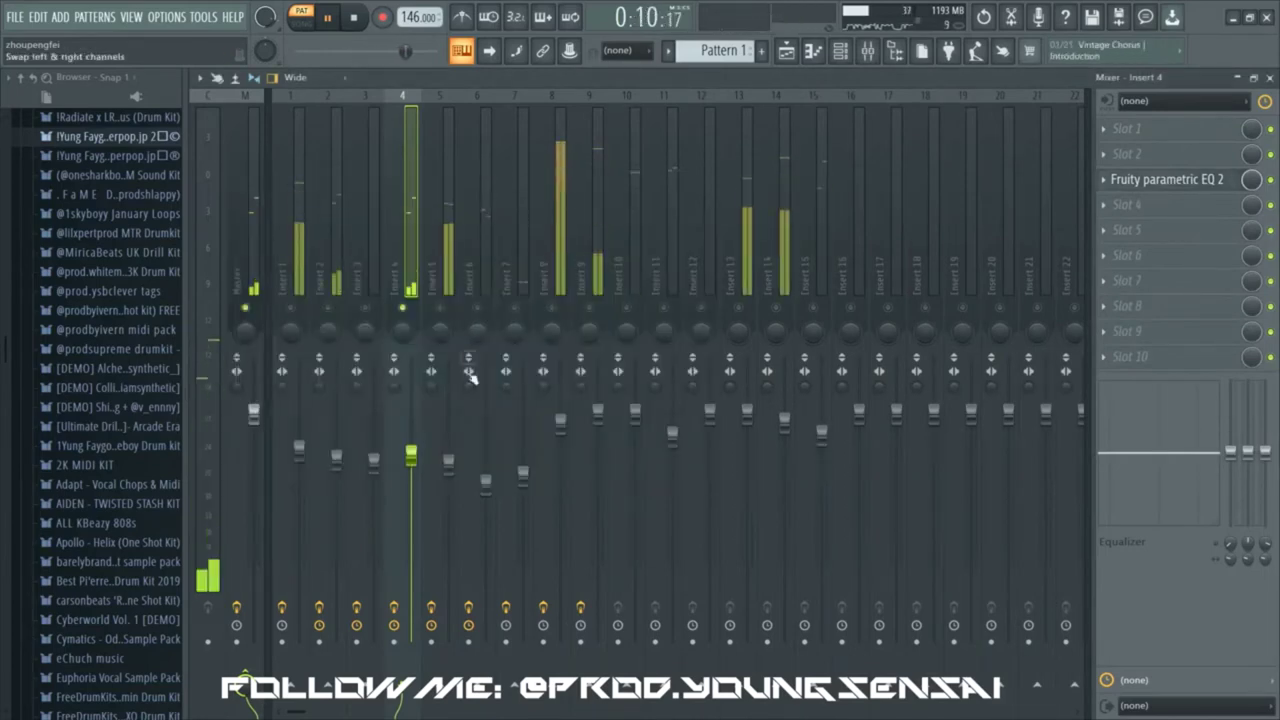
- Show the channel rack and select the Lead - Subby channel
click(852, 48)
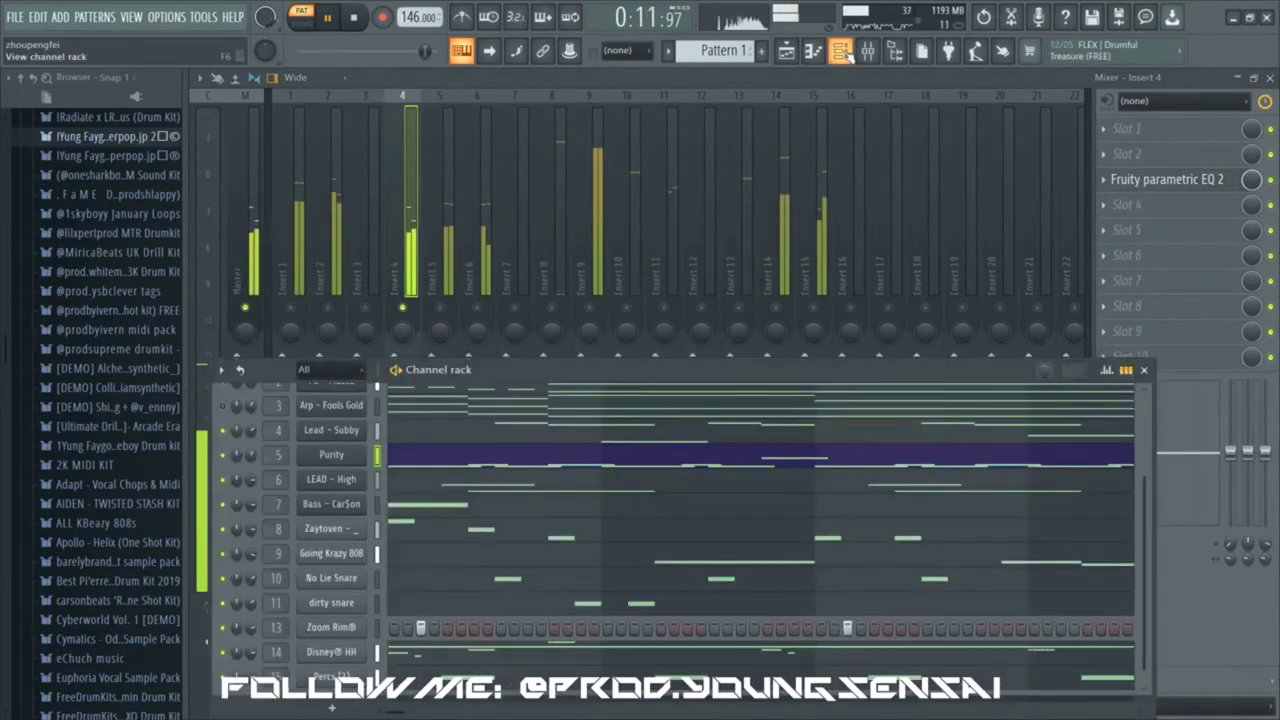
click(360, 426)
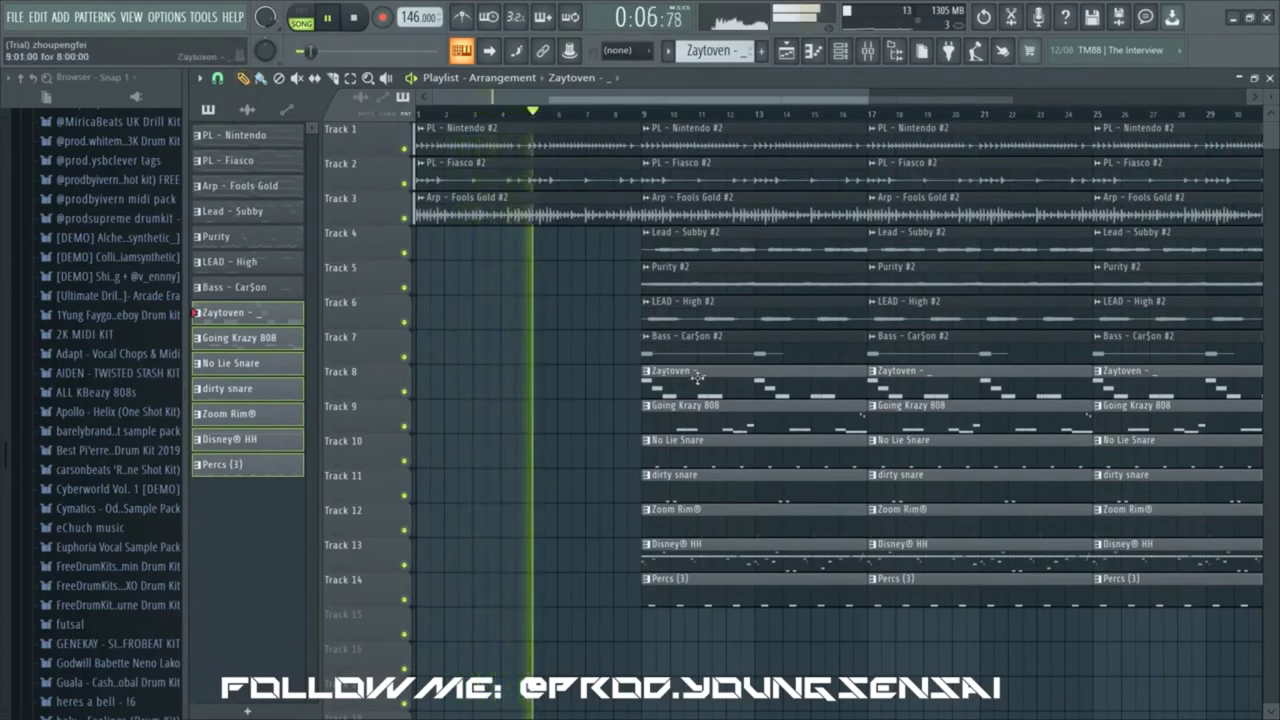
- Try a copy of the Zaytoven clip in the intro on Track 8, starting at bar 5
drag(694, 376, 408, 376)
key(space)
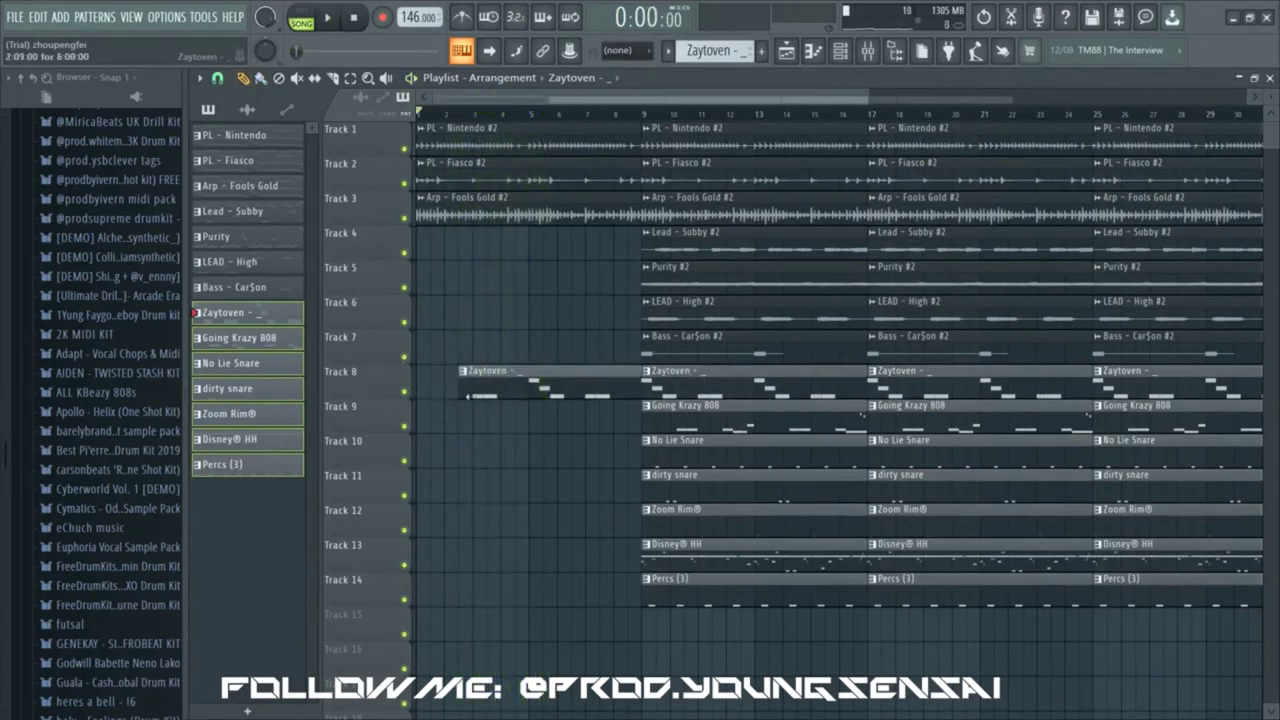
click(492, 104)
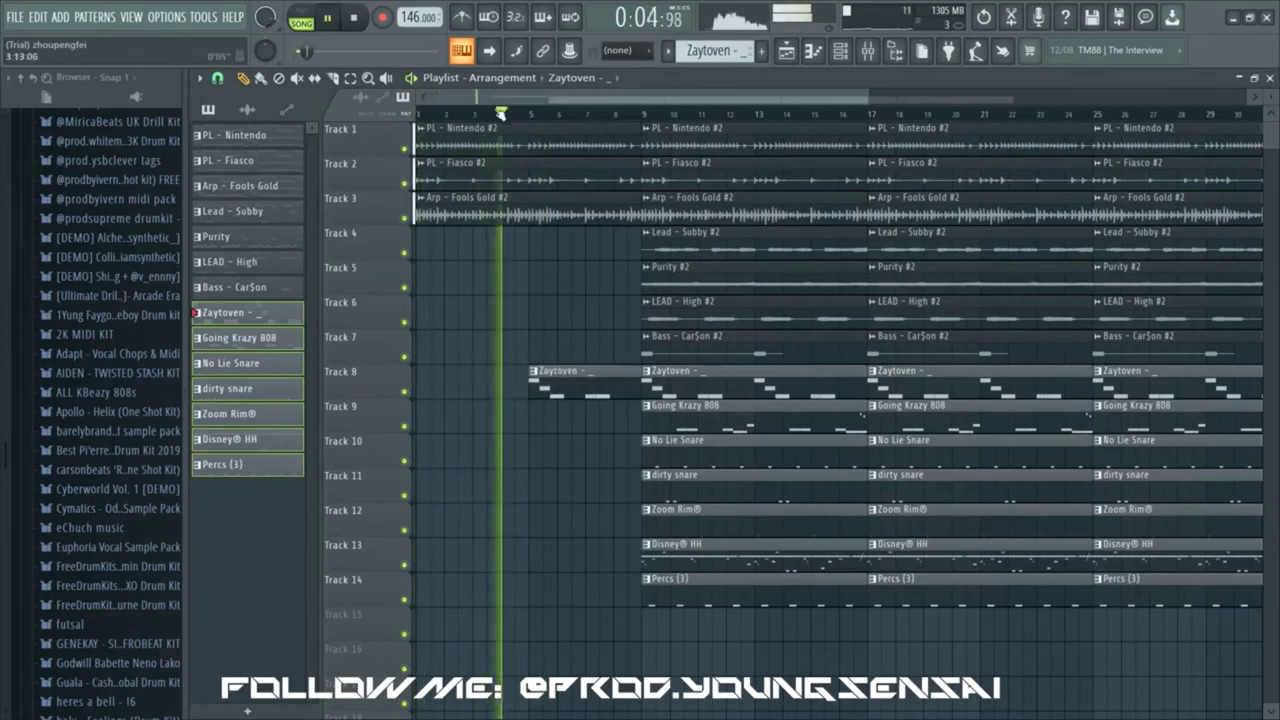
right_click(613, 388)
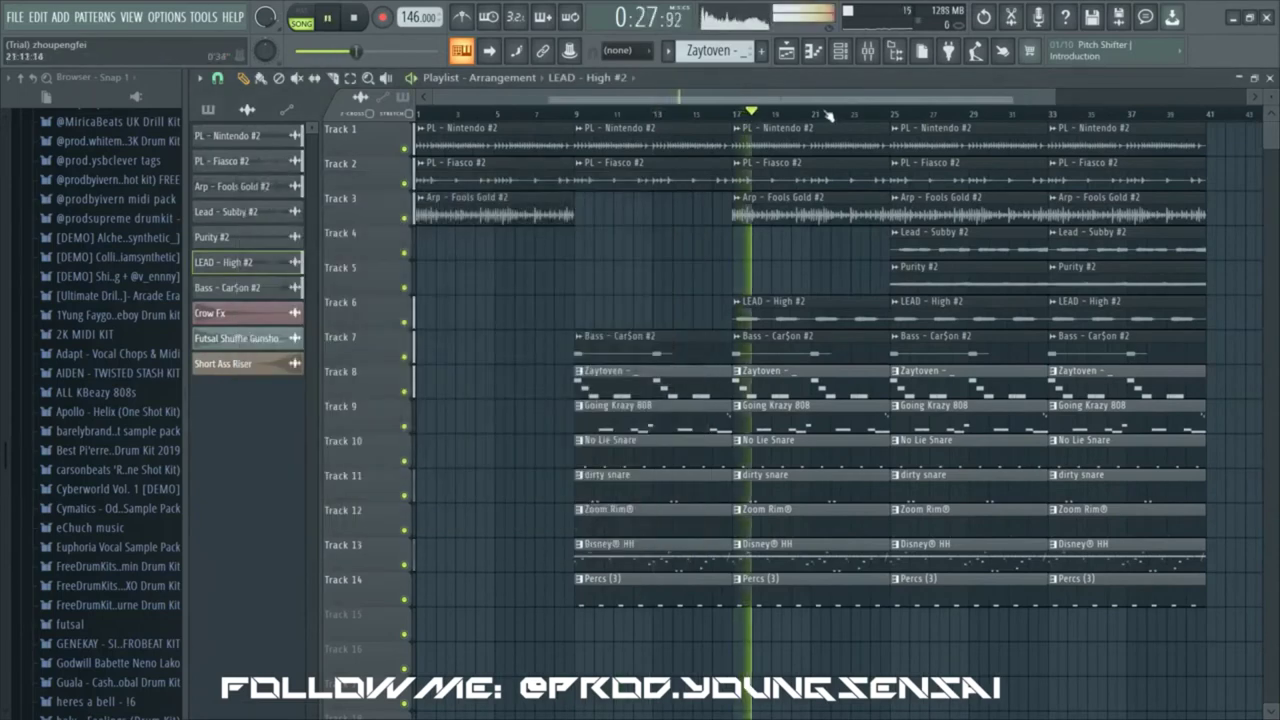
- Delete the Purity #2 and Arp - Fools Gold #2 clips starting at bar 33, and check the LEAD - High #2 clip's sample settings
click(817, 114)
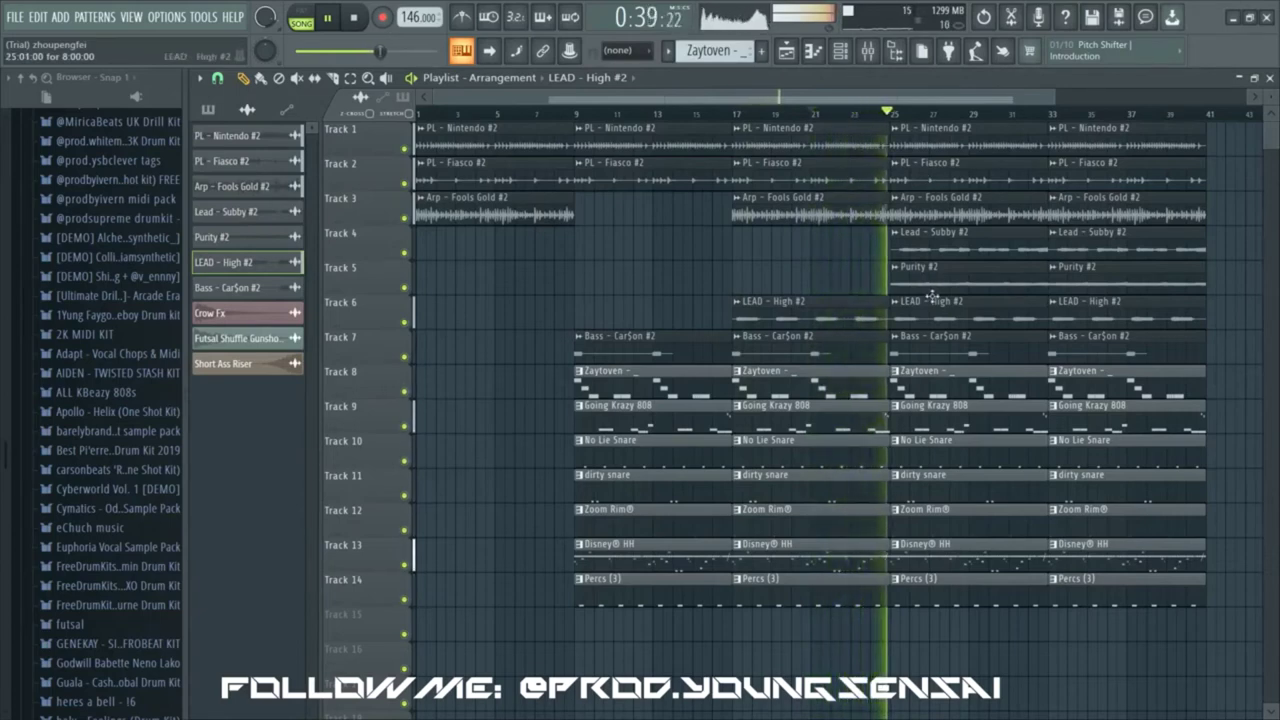
key(space)
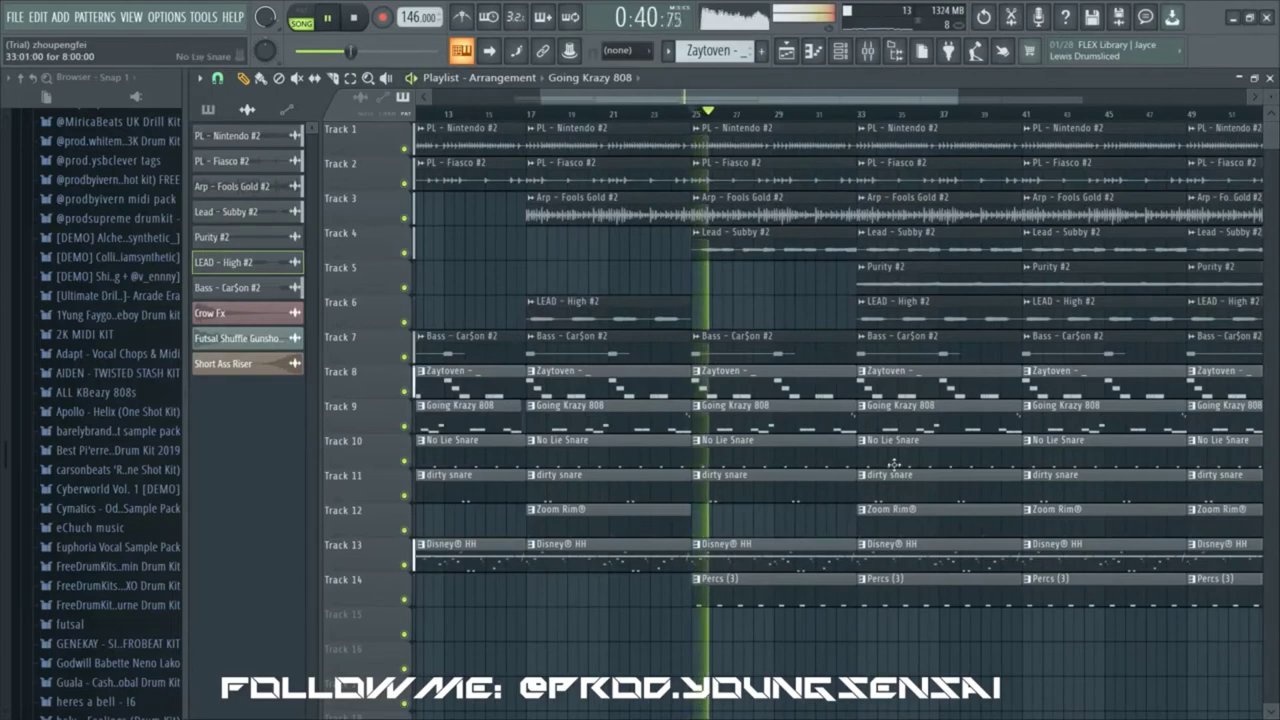
right_click(920, 285)
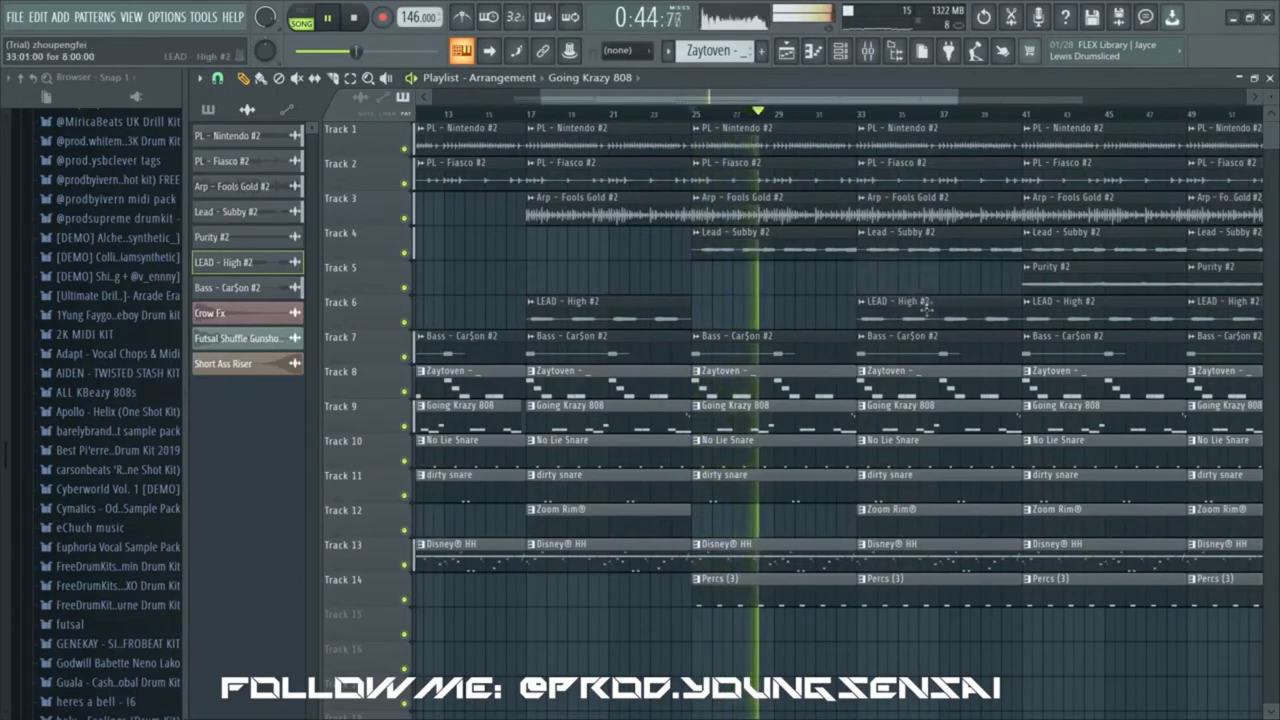
right_click(926, 211)
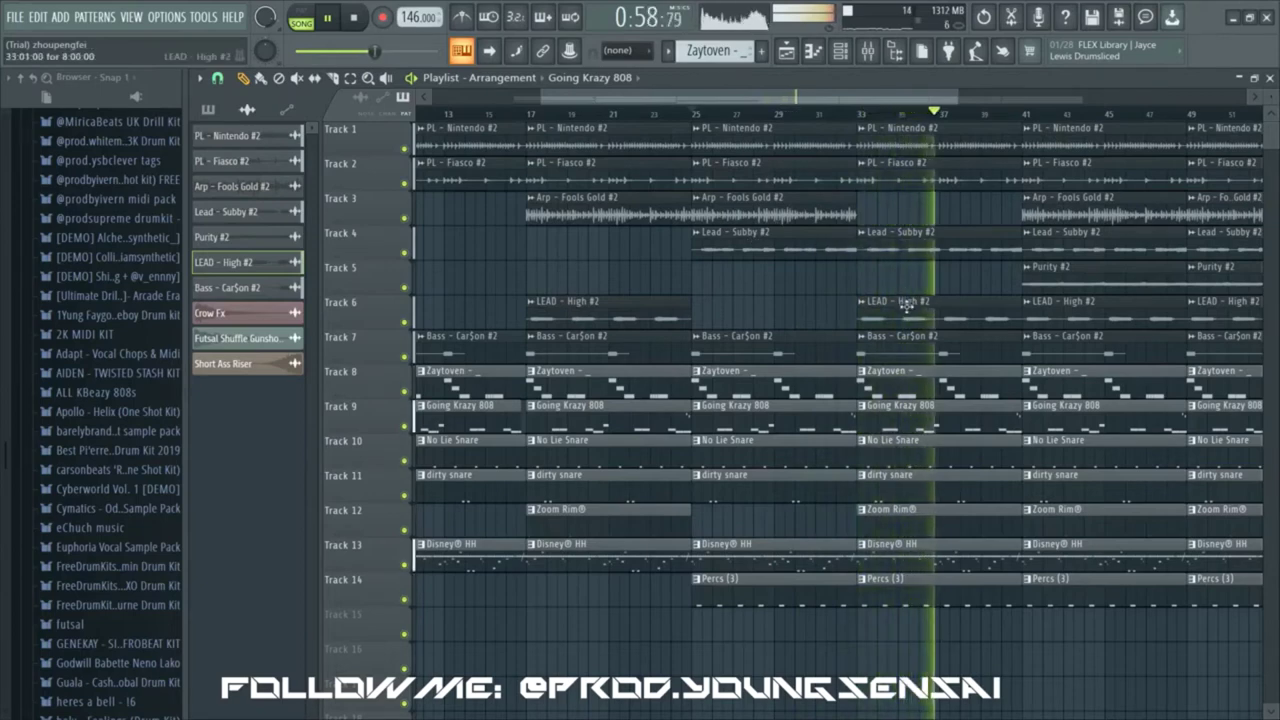
double_click(586, 300)
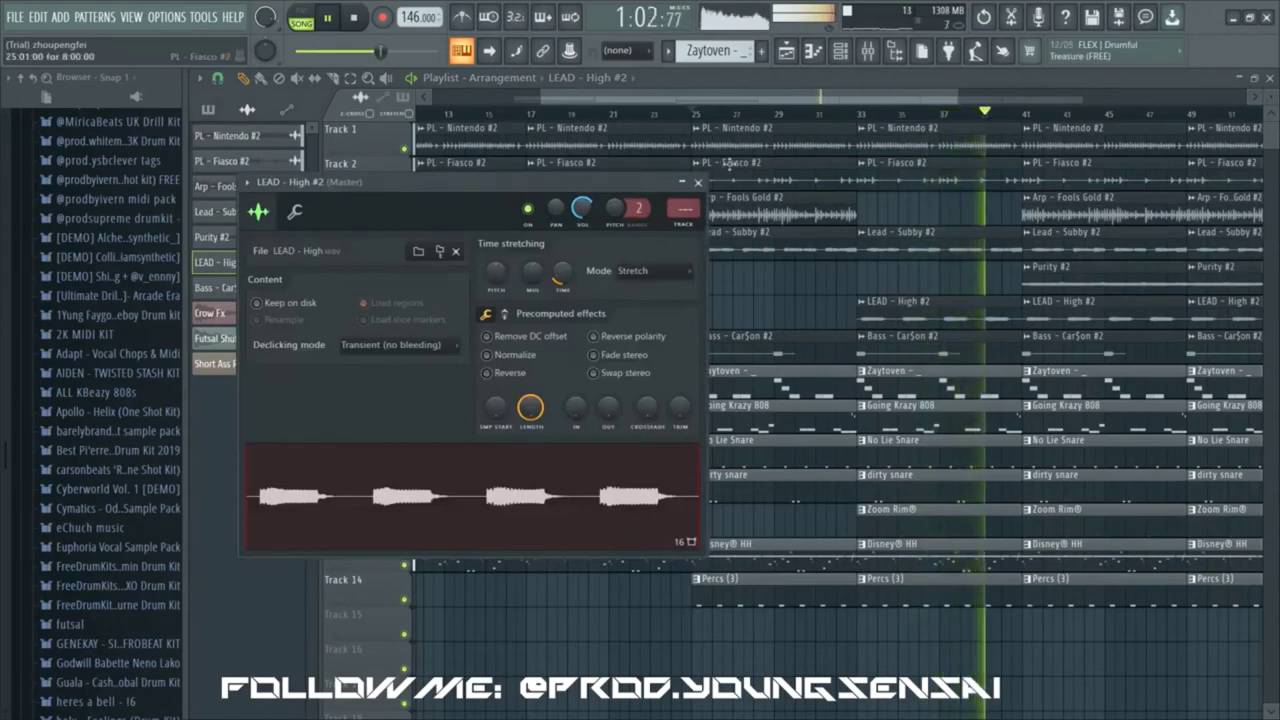
click(699, 182)
- Delete the drum and Zaytoven pattern clips on Tracks 8 to 14 between bars 41 and 49
scroll(1093, 447, down, 2)
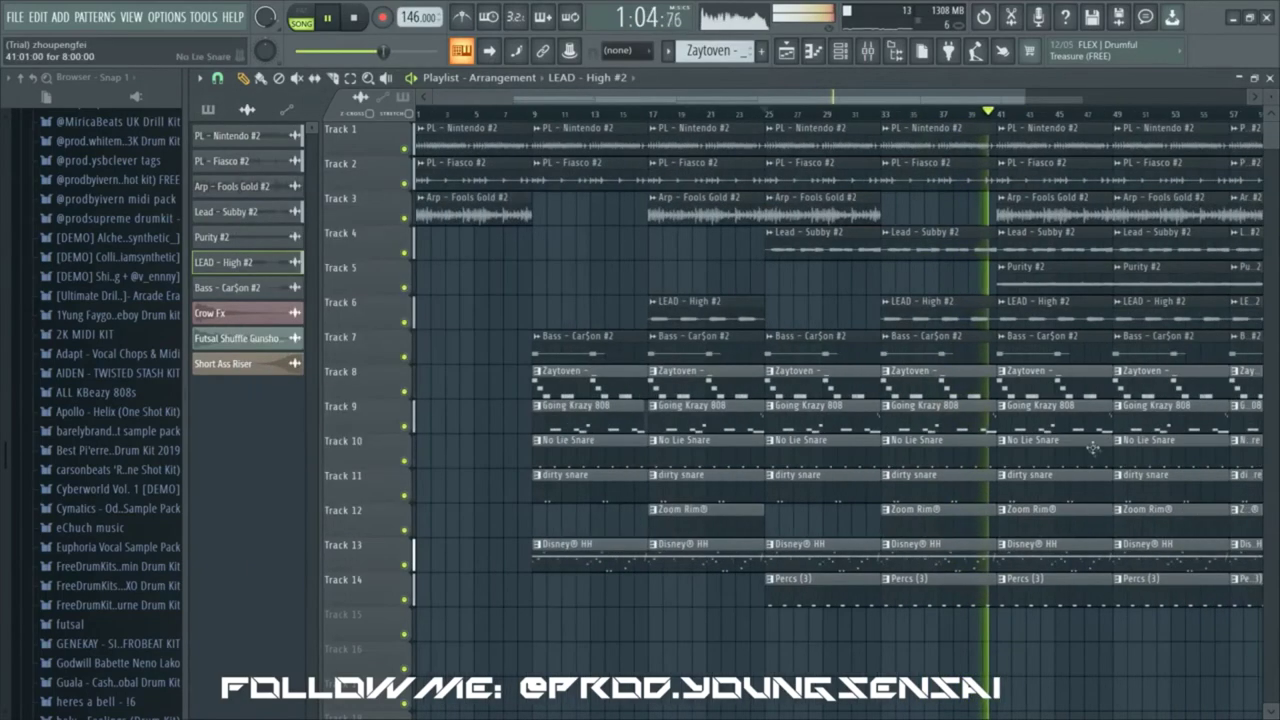
key(space)
scroll(1083, 606, down, 1)
scroll(1036, 612, right, 3)
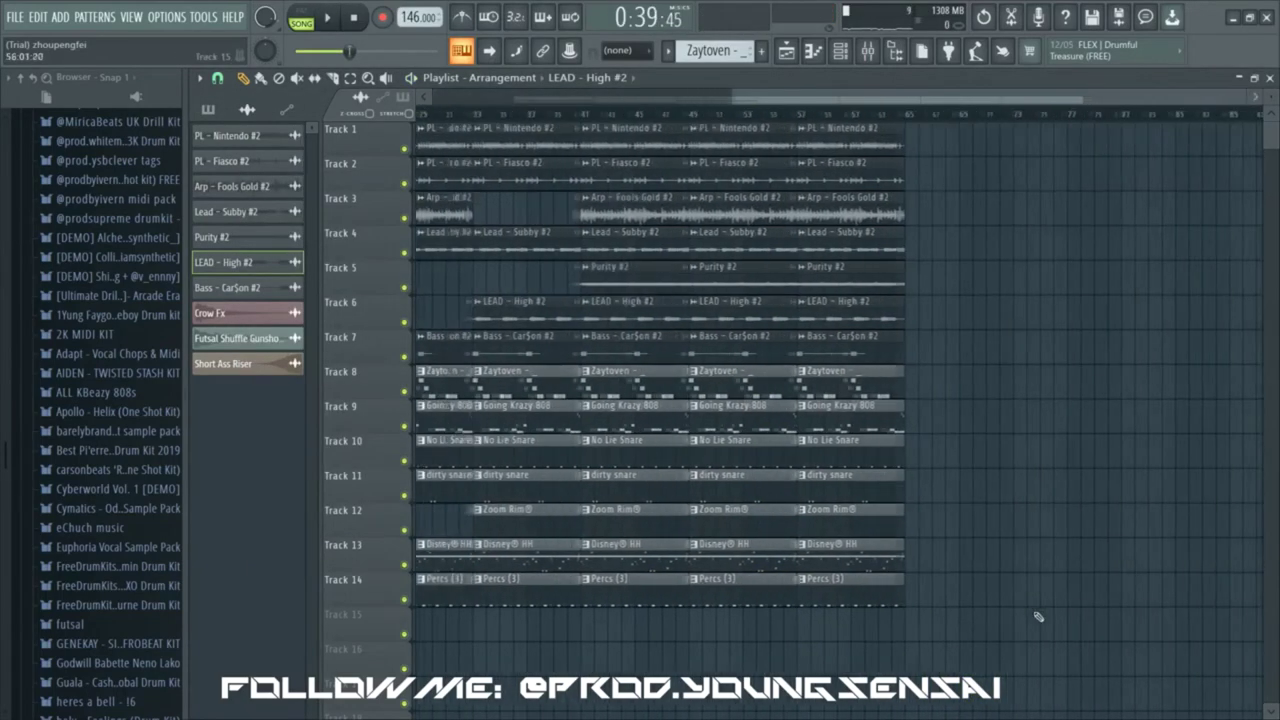
scroll(840, 610, up, 1)
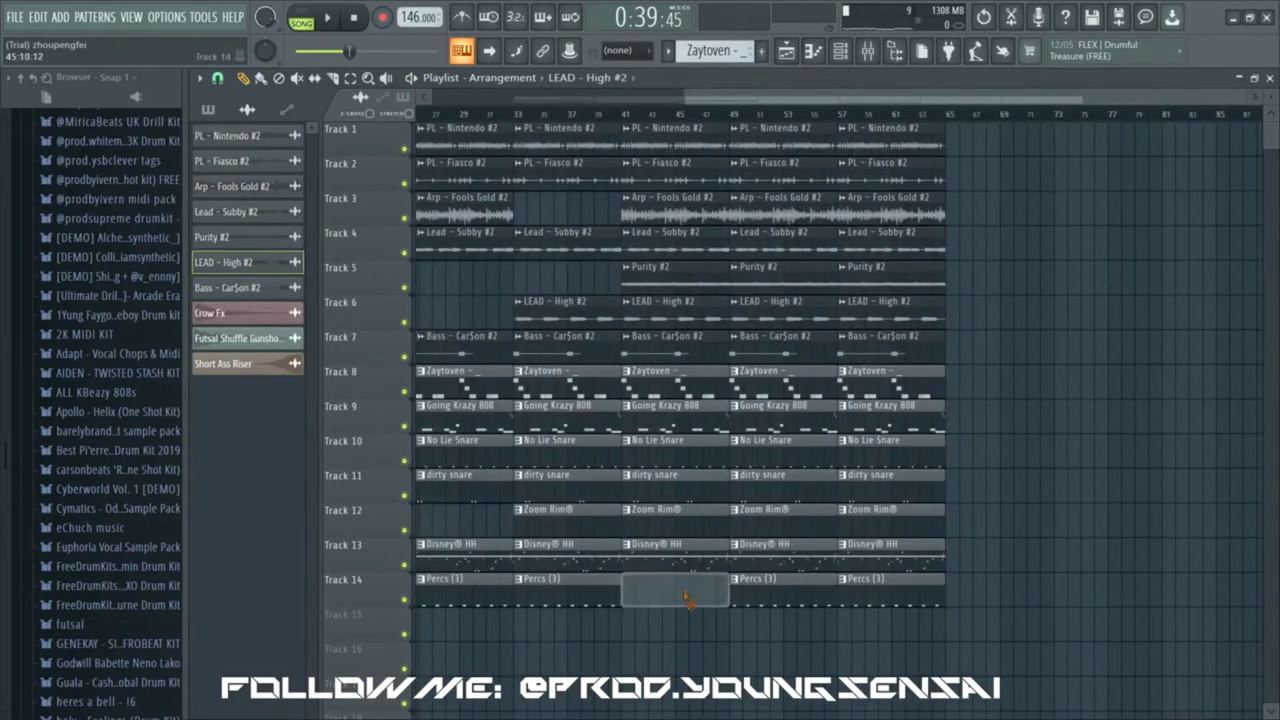
drag(686, 597, 672, 410)
scroll(651, 318, up, 3)
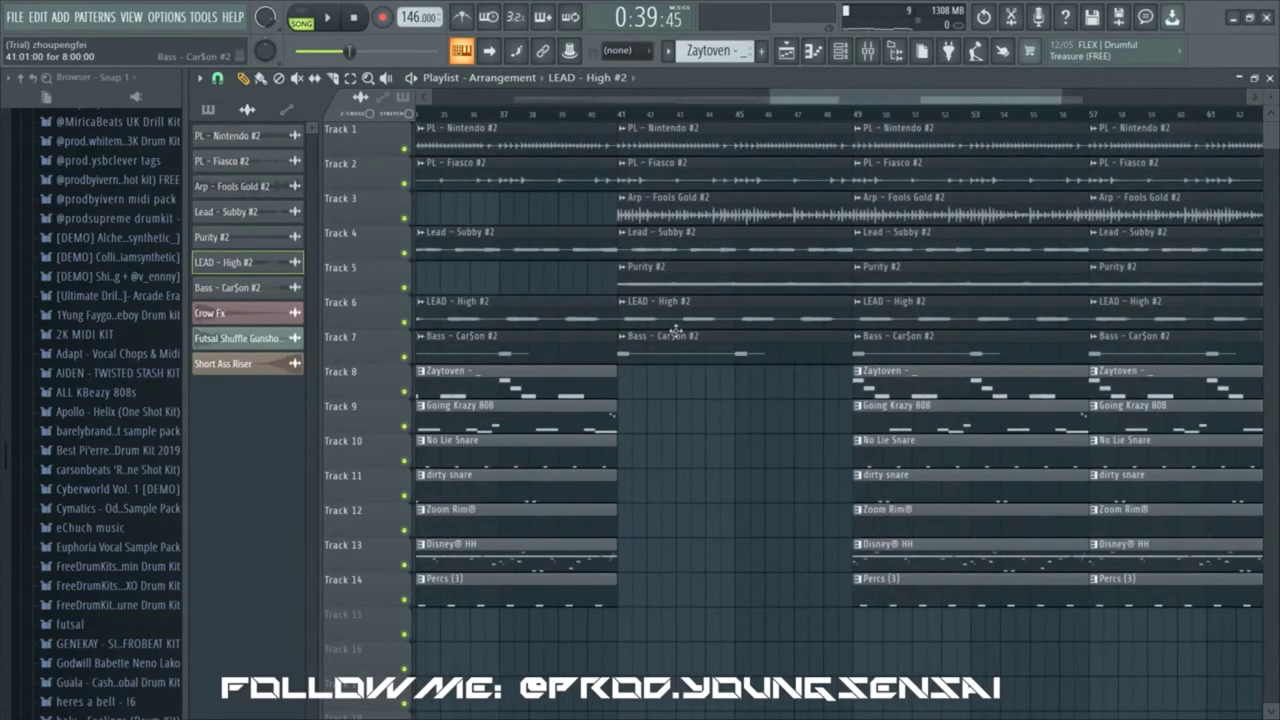
- Remove the Bass - Car$on #2, LEAD - High #2 and Lead - Subby #2 clips starting at bar 41
right_click(653, 339)
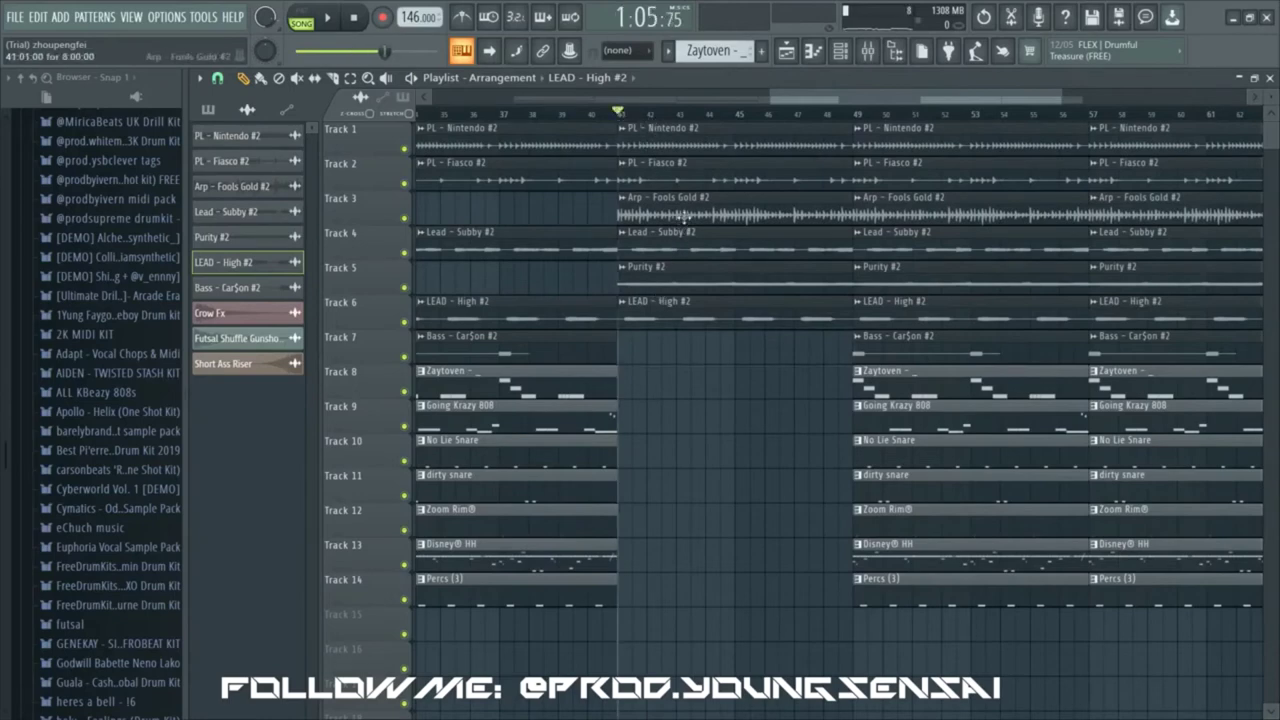
right_click(684, 300)
right_click(688, 243)
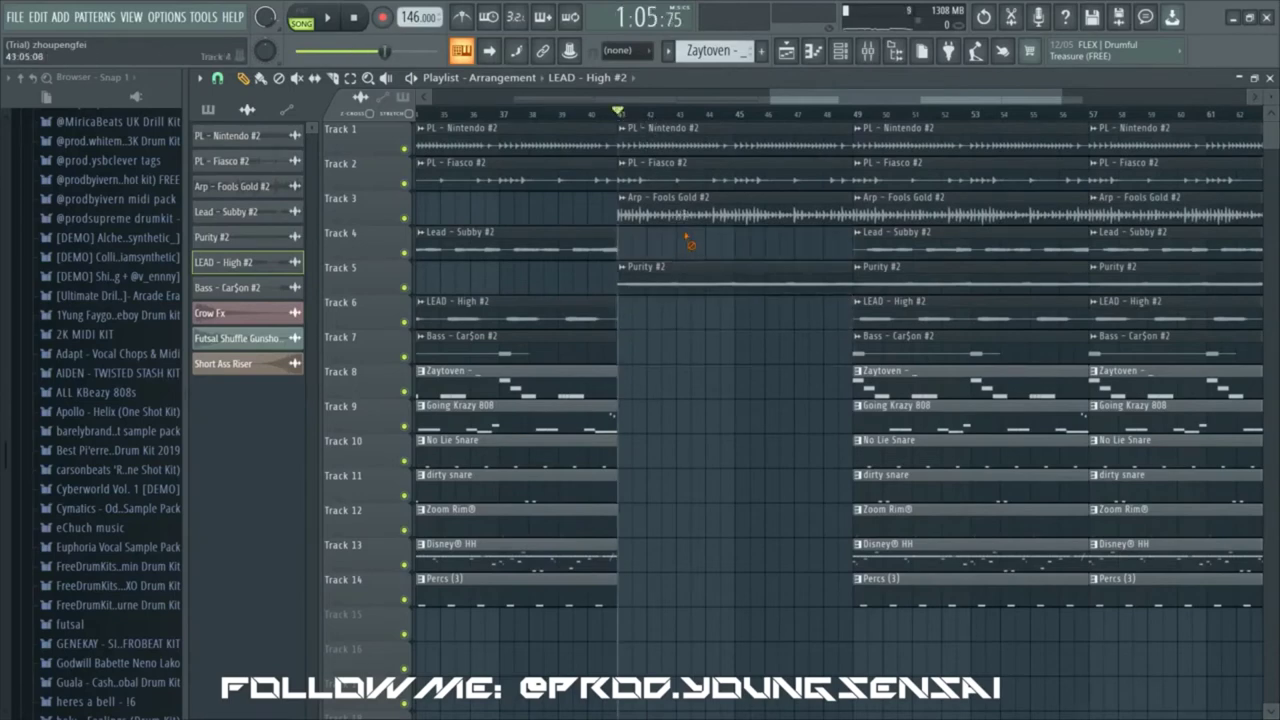
- Try the section from bar 41 to 49 without its Purity #2 clip
right_click(688, 262)
key(space)
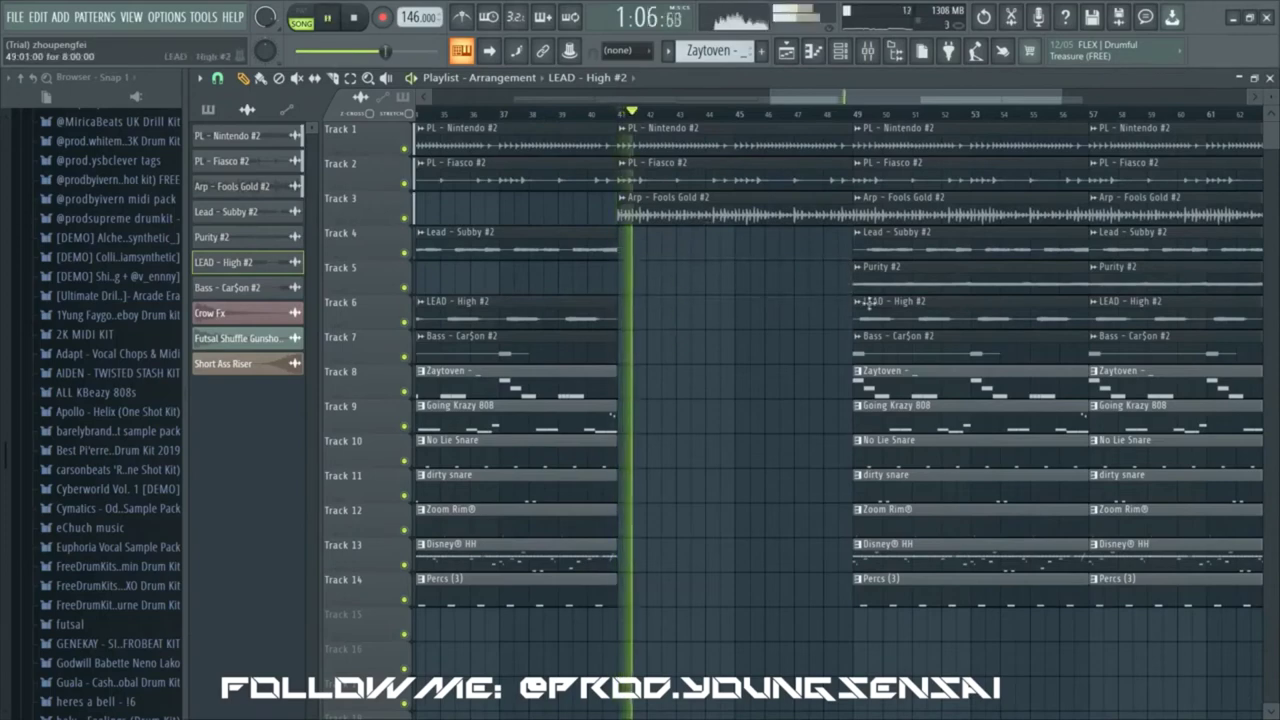
scroll(869, 288, down, 3)
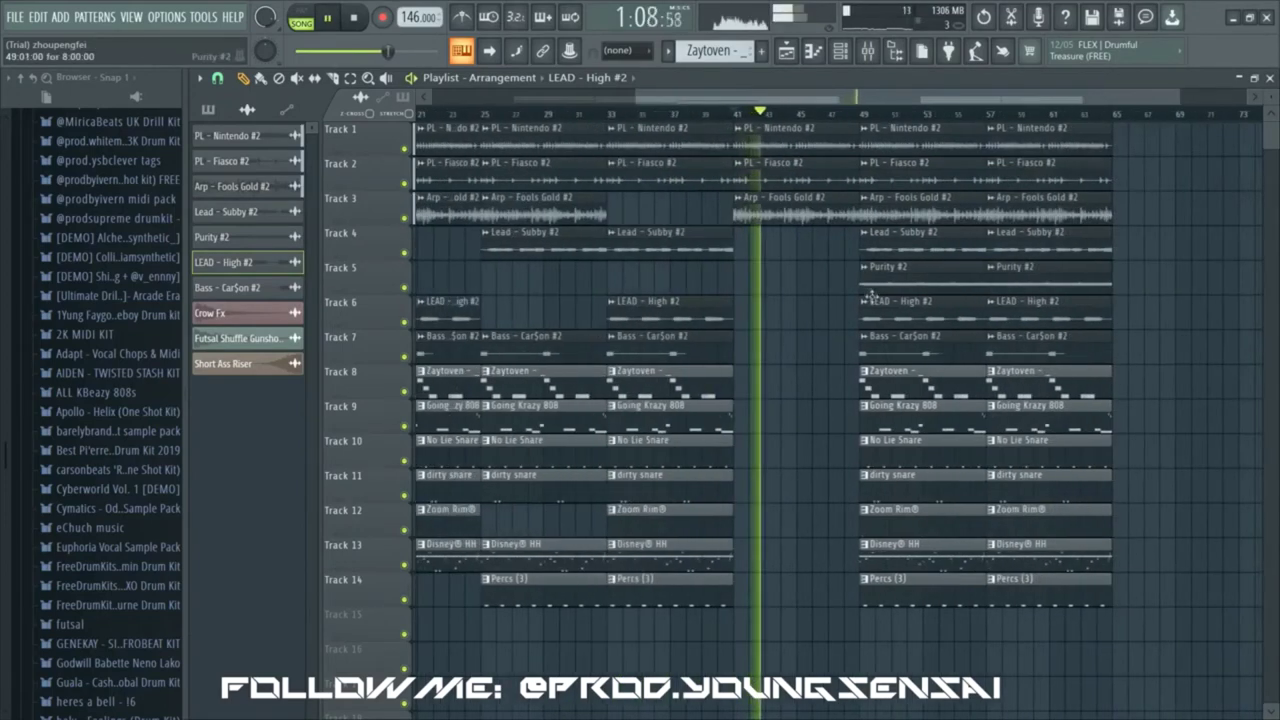
key(ctrl+z)
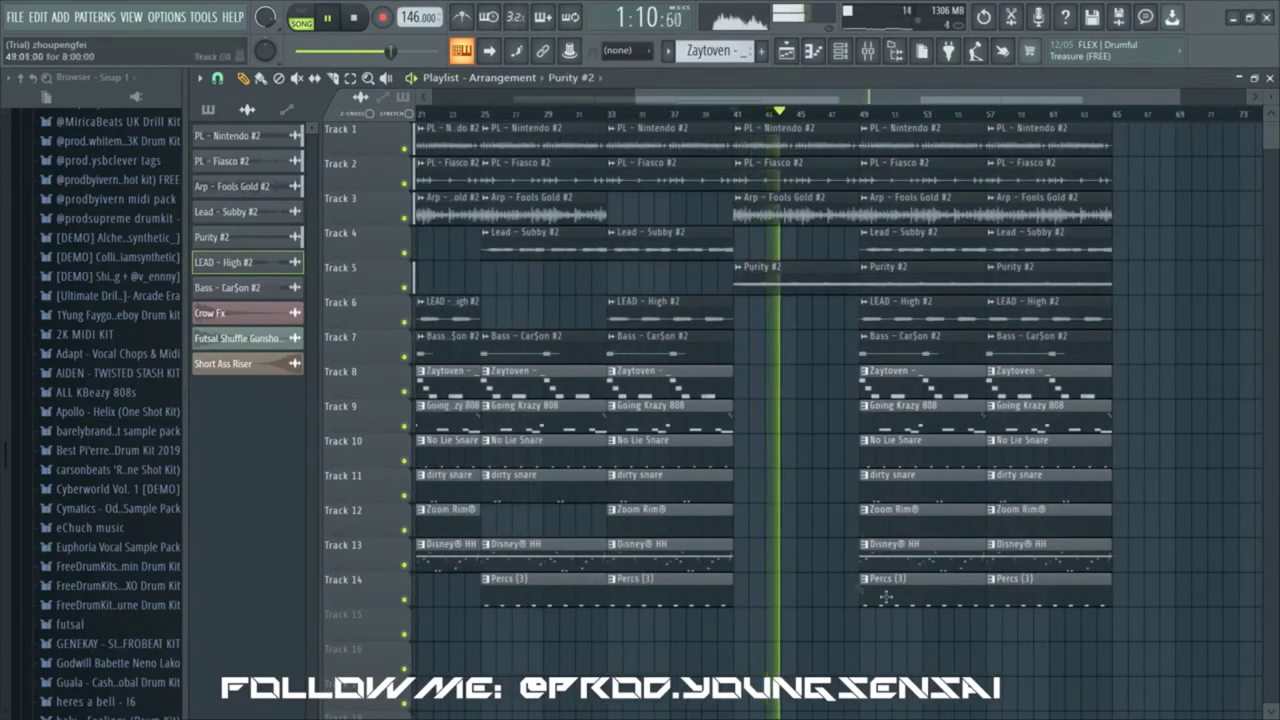
- Copy the Zaytoven, No Lie Snare and Disney HH clips from bar 49 into the gap, trimmed to bars 45 to 49
ctrl+click(909, 386)
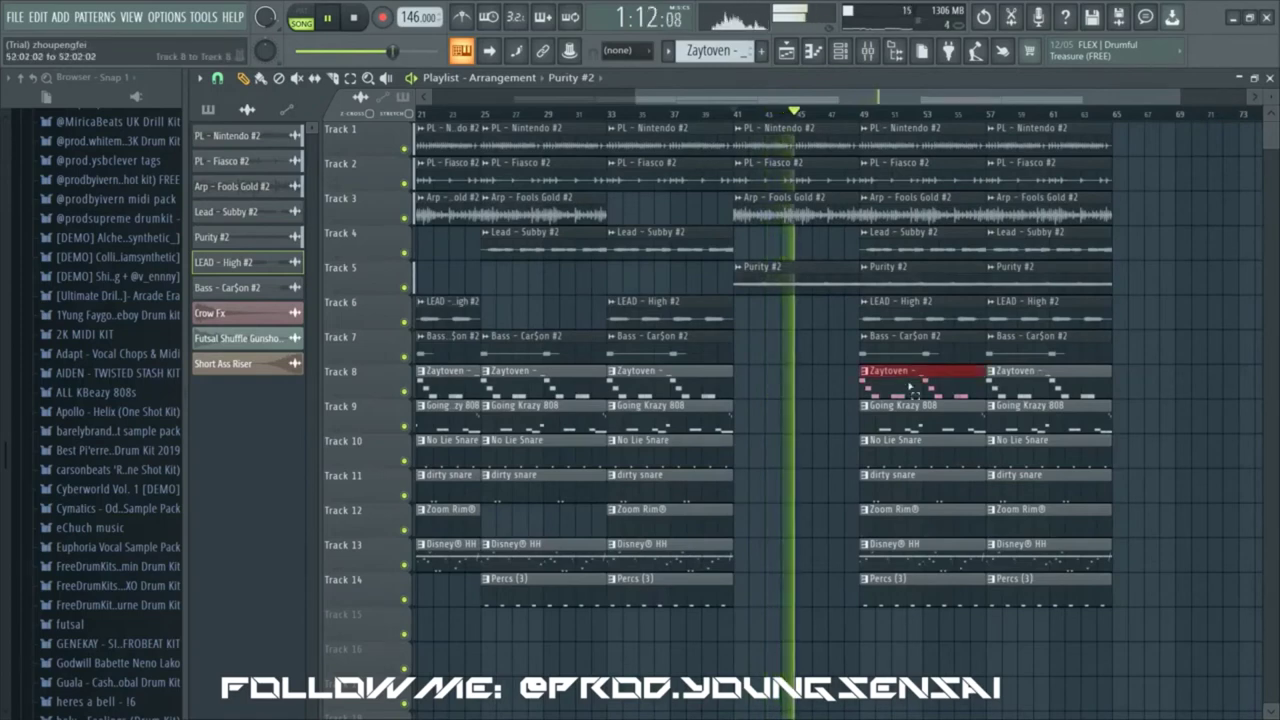
ctrl+shift+click(907, 562)
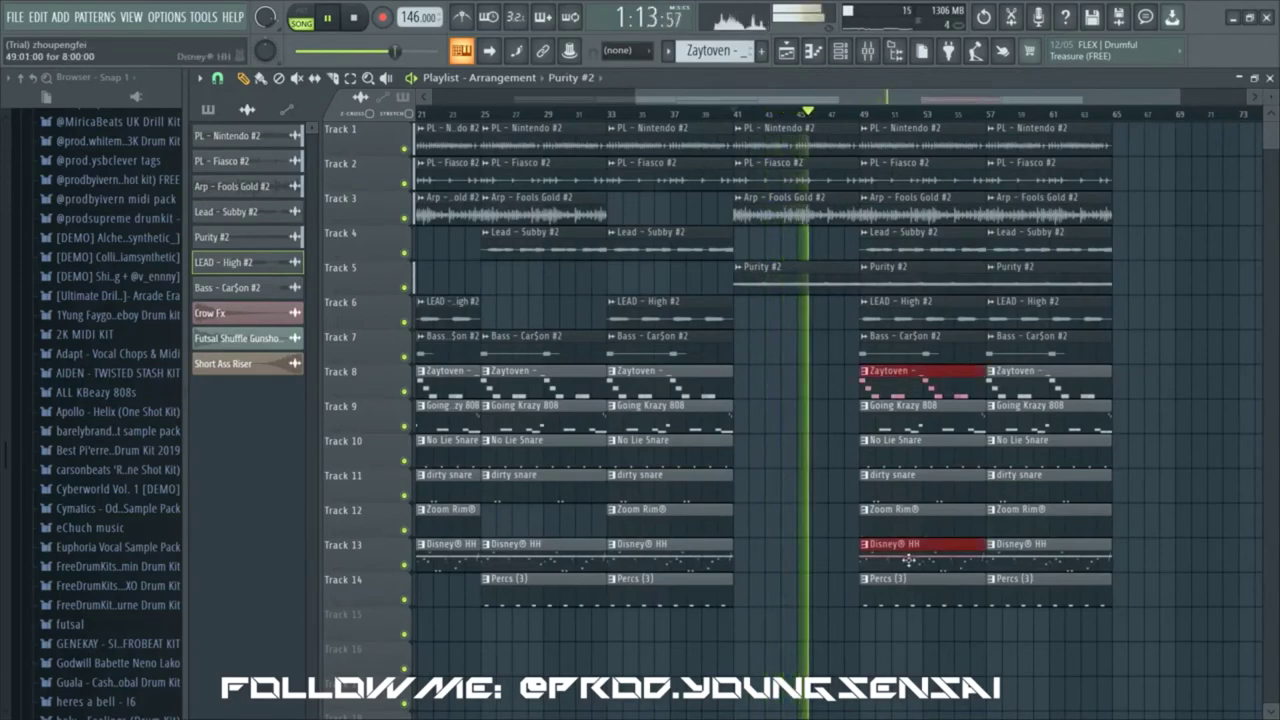
ctrl+click(916, 444)
drag(916, 388, 797, 388)
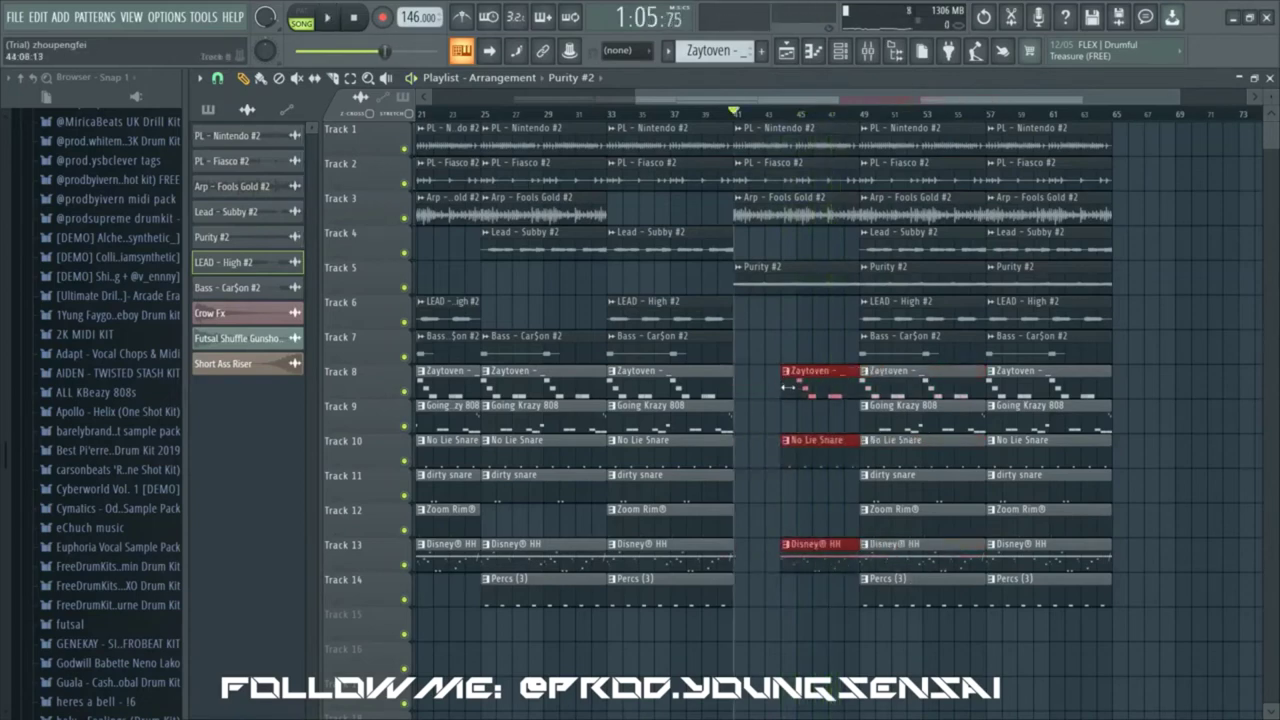
click(798, 411)
right_click(812, 418)
scroll(850, 520, up, 3)
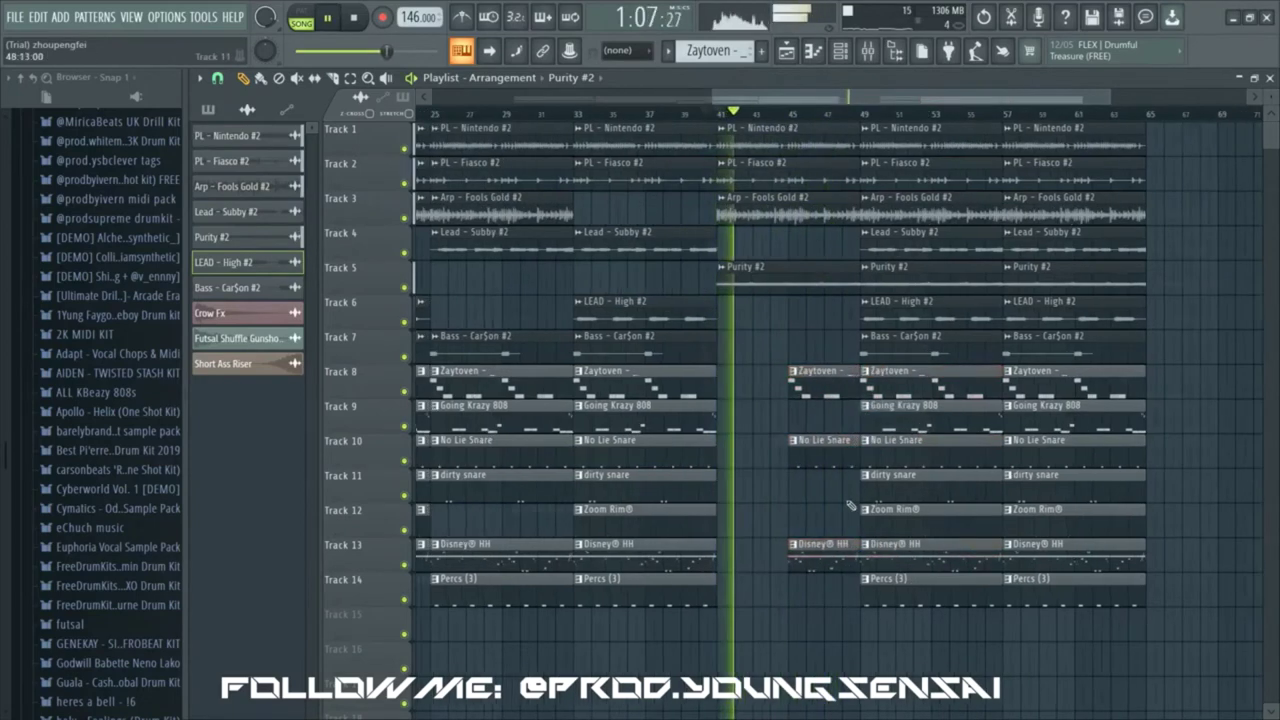
scroll(701, 500, down, 3)
key(space)
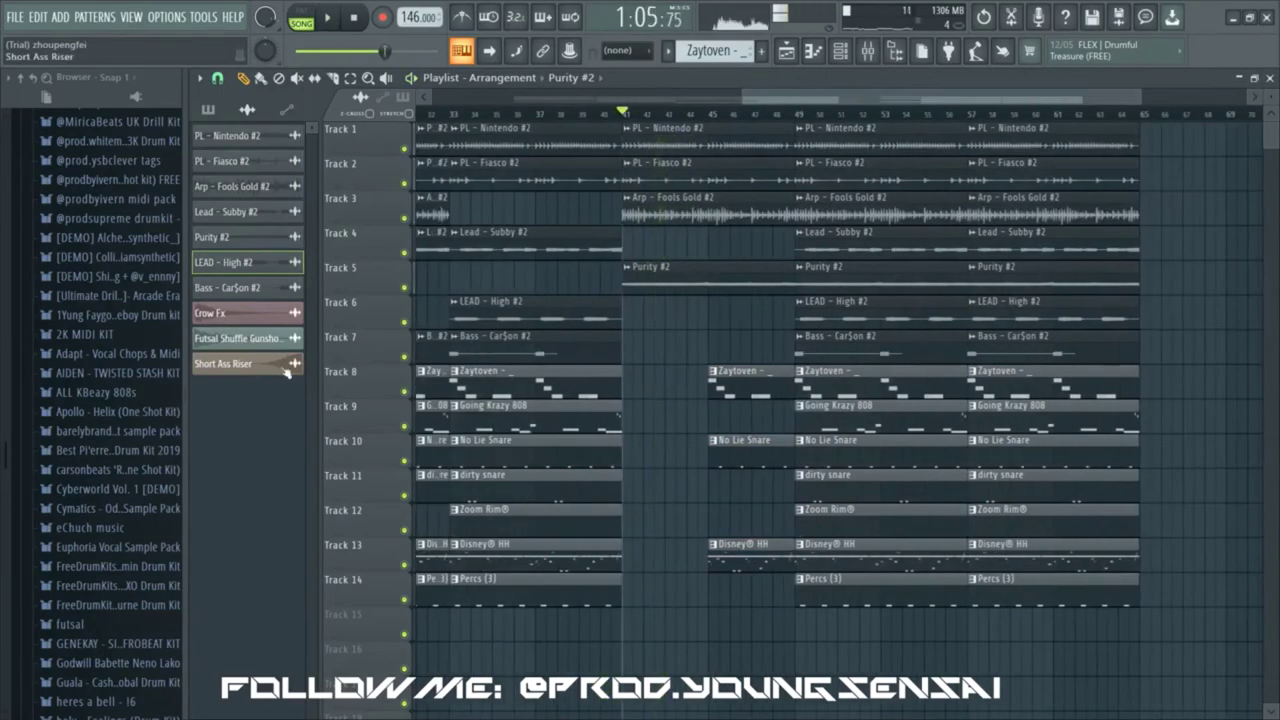
- Place the Short Ass Riser sample on Track 15 so that it ends exactly at bar 45
drag(273, 374, 697, 622)
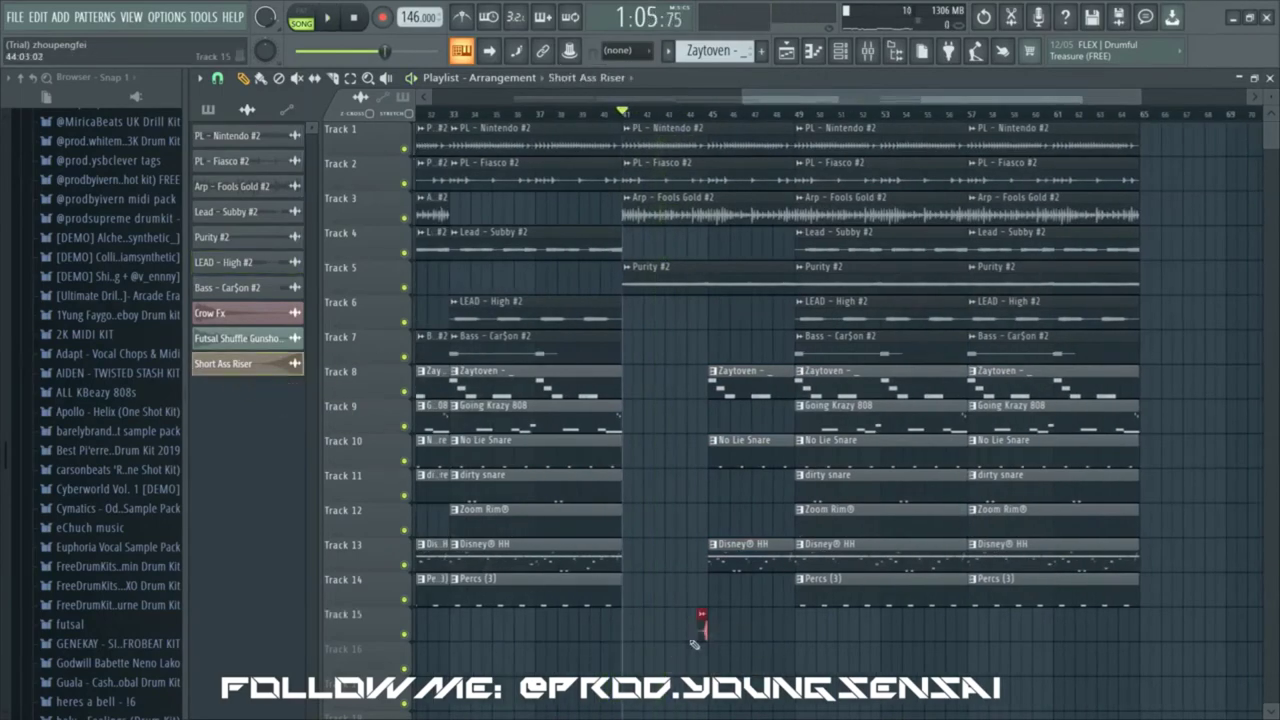
scroll(697, 622, up, 4)
scroll(737, 648, up, 5)
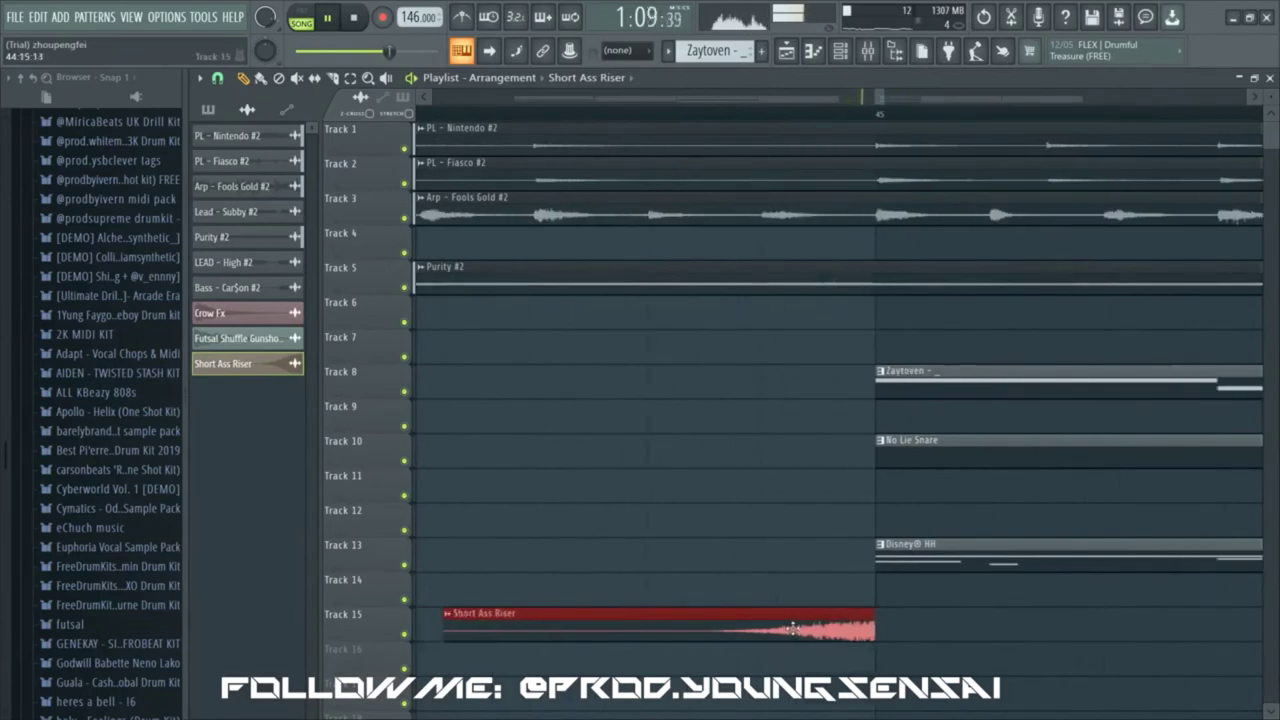
scroll(792, 628, down, 4)
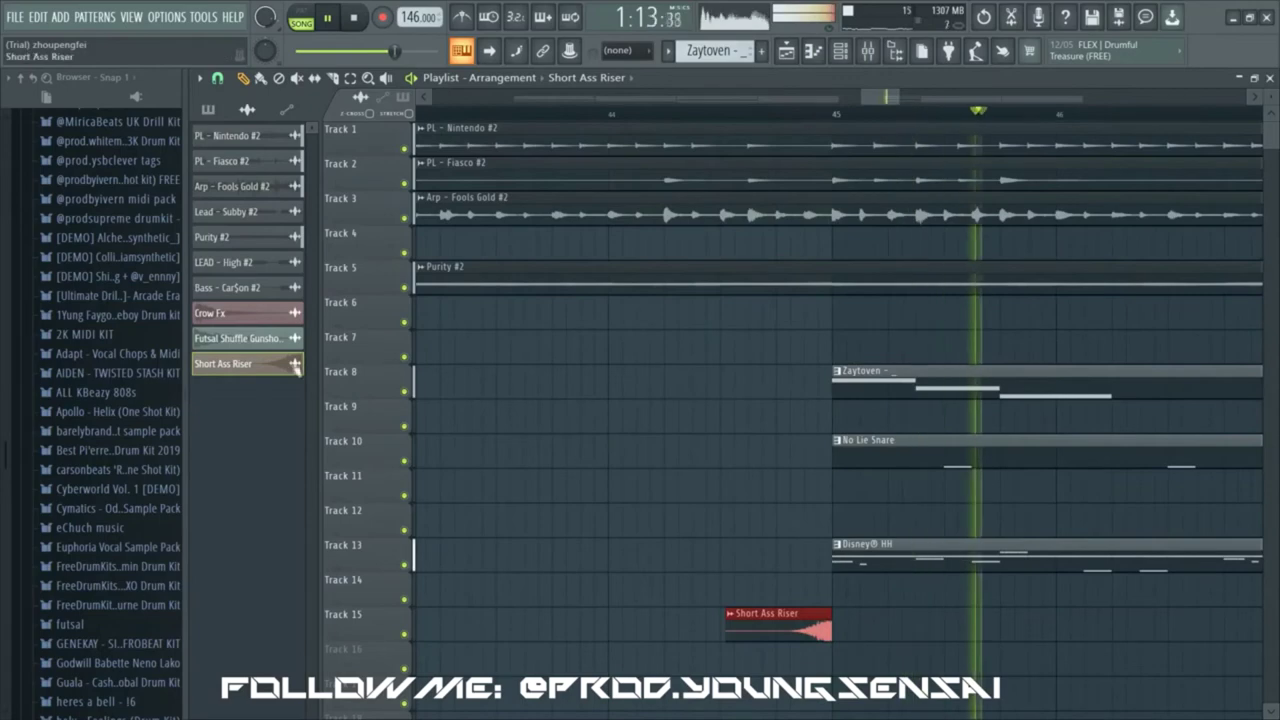
key(space)
click(292, 365)
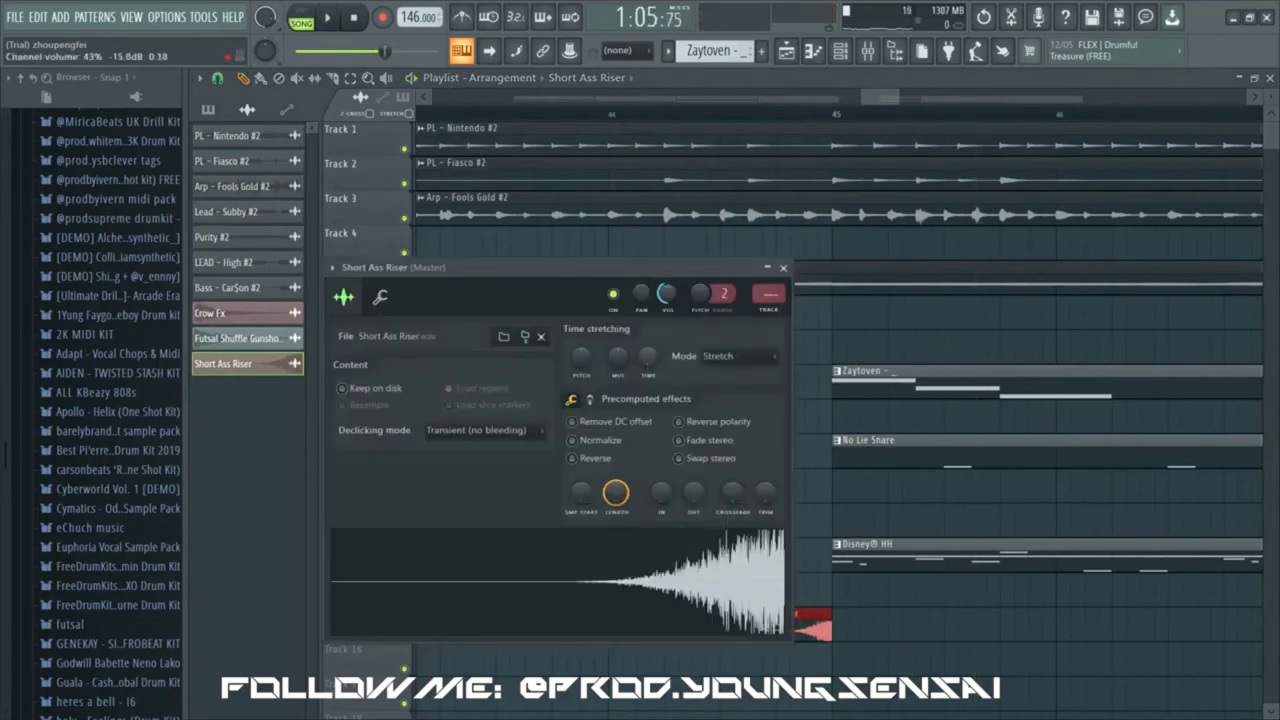
click(783, 268)
- Place the Crow Fx sample on Track 16 at bar 45 and lower its channel volume to 37%
drag(215, 312, 834, 662)
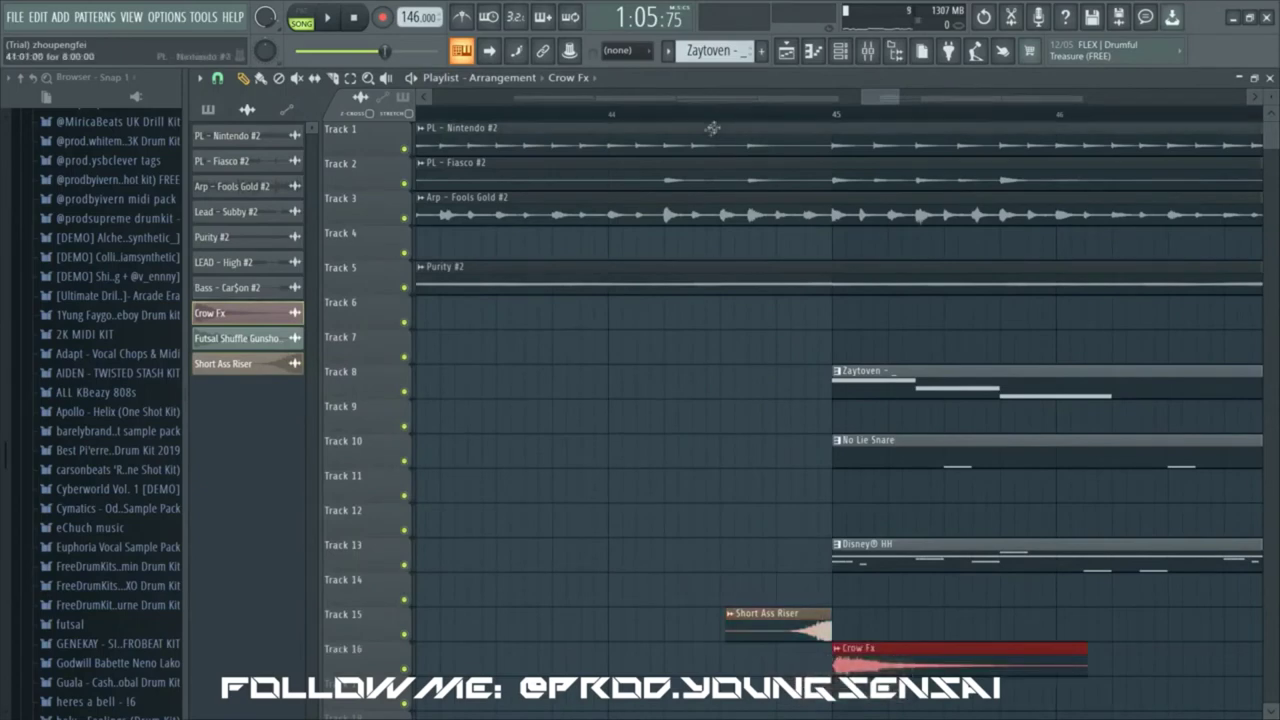
click(734, 113)
double_click(858, 650)
key(space)
drag(624, 251, 624, 290)
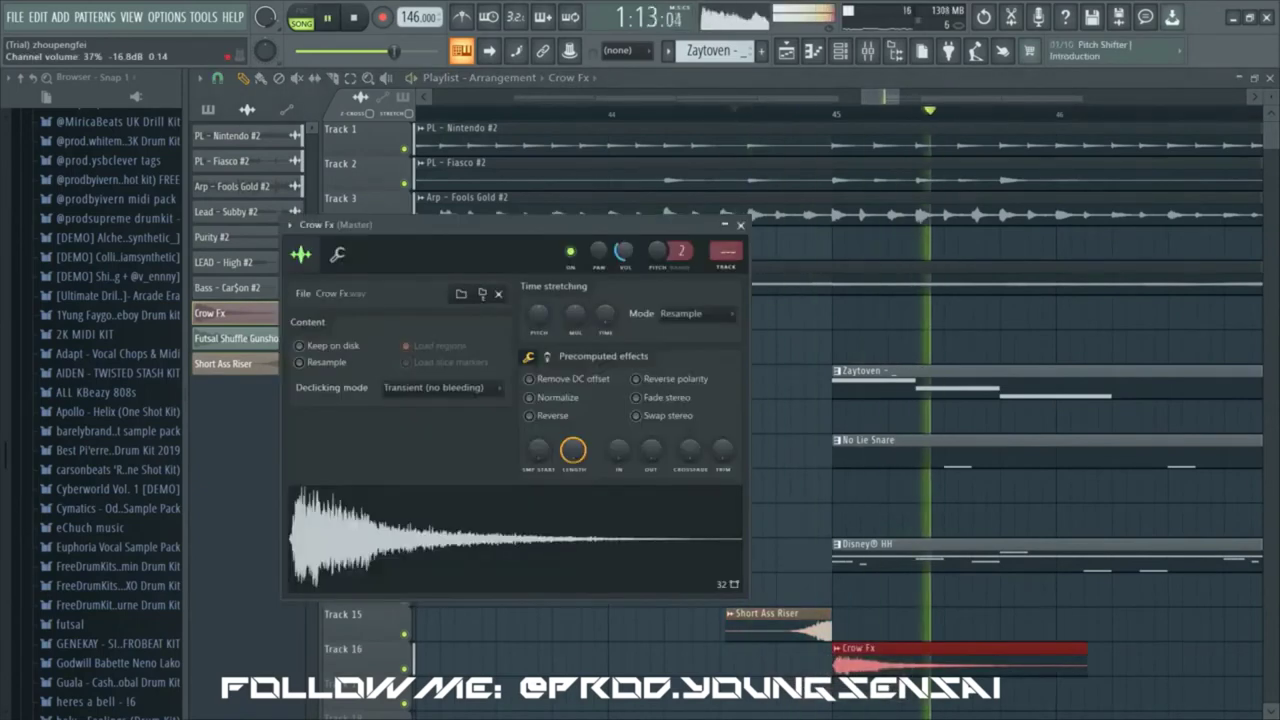
key(space)
key(space)
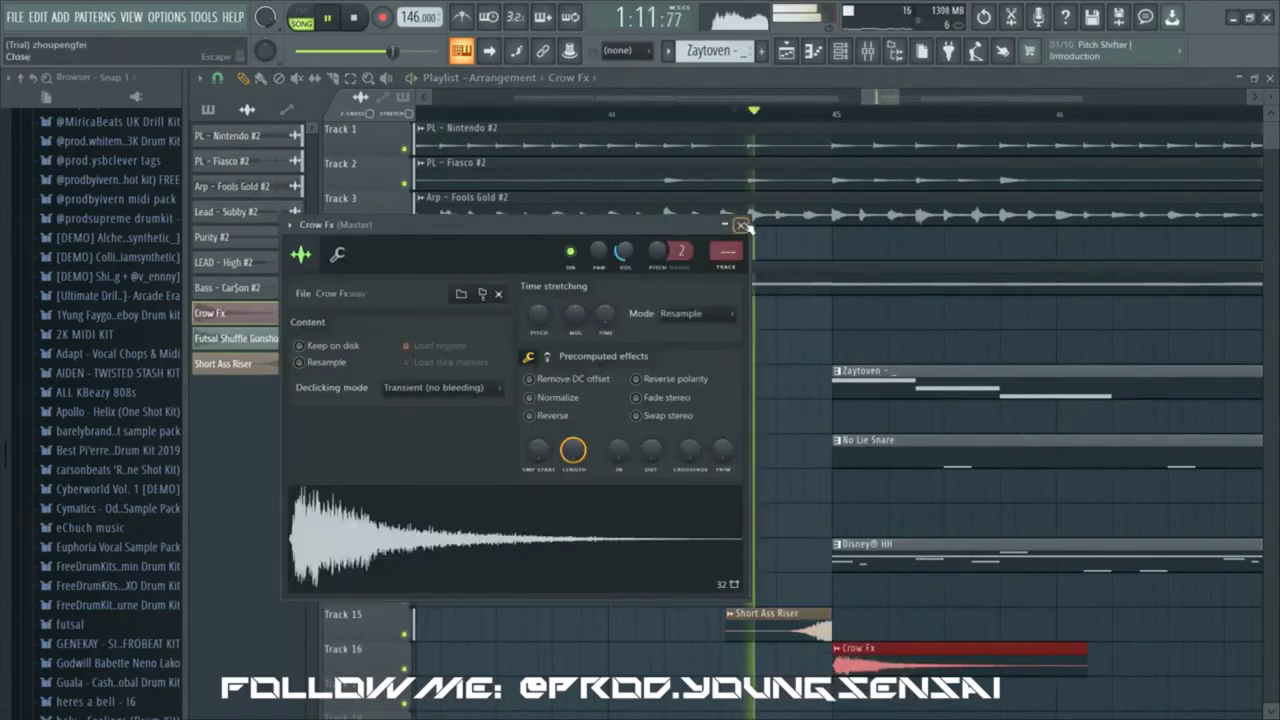
click(741, 225)
- Listen to the transition into bar 45 and review the riser, gunshot and Crow Fx samples
click(255, 363)
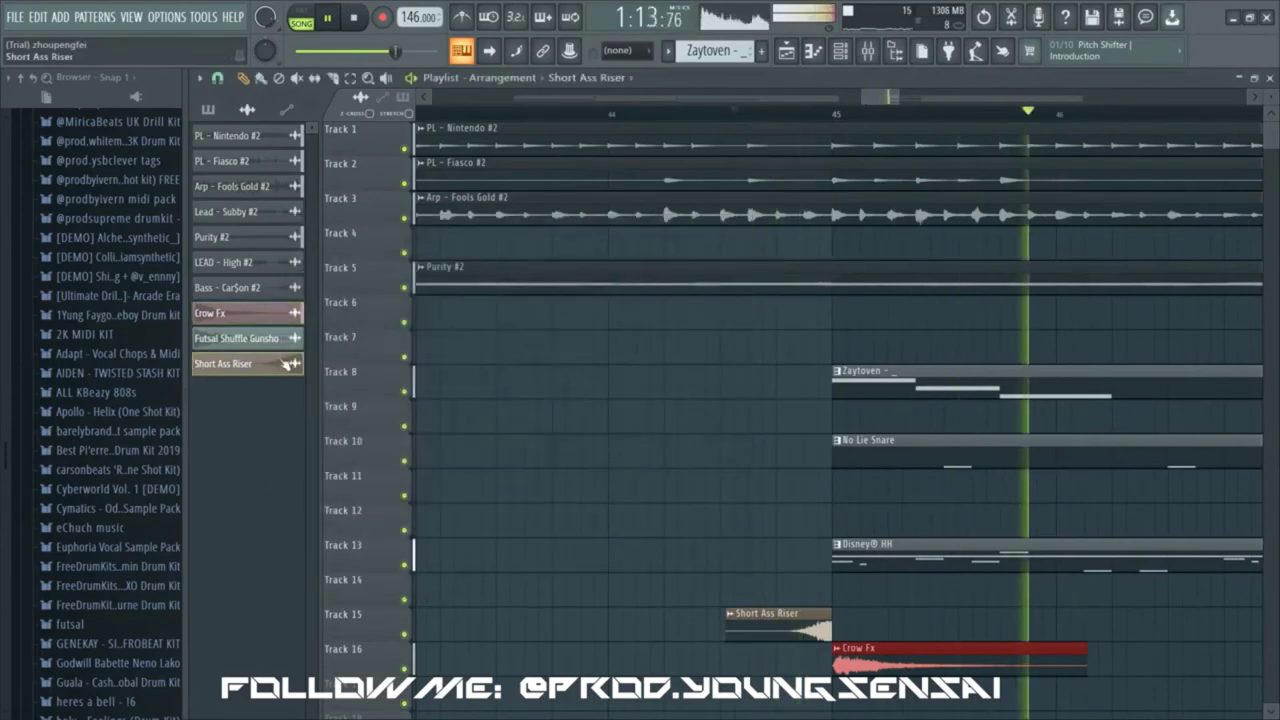
click(255, 338)
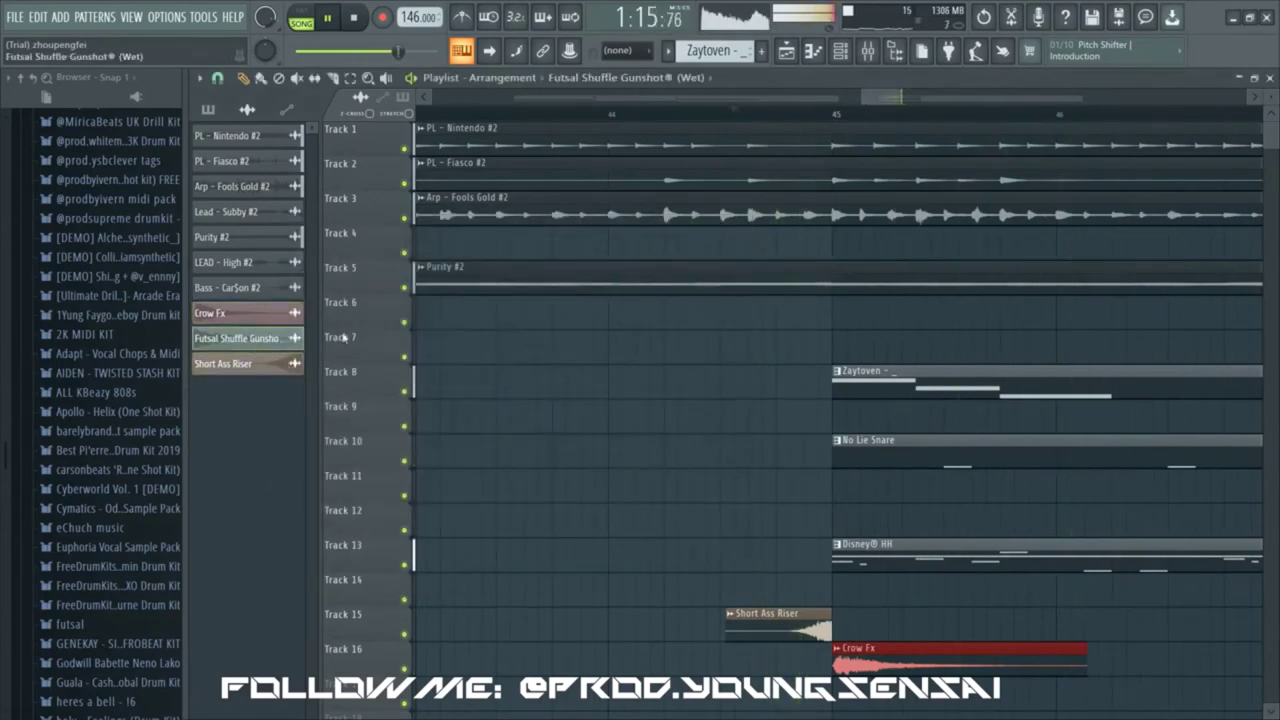
scroll(740, 450, down, 3)
key(space)
key(space)
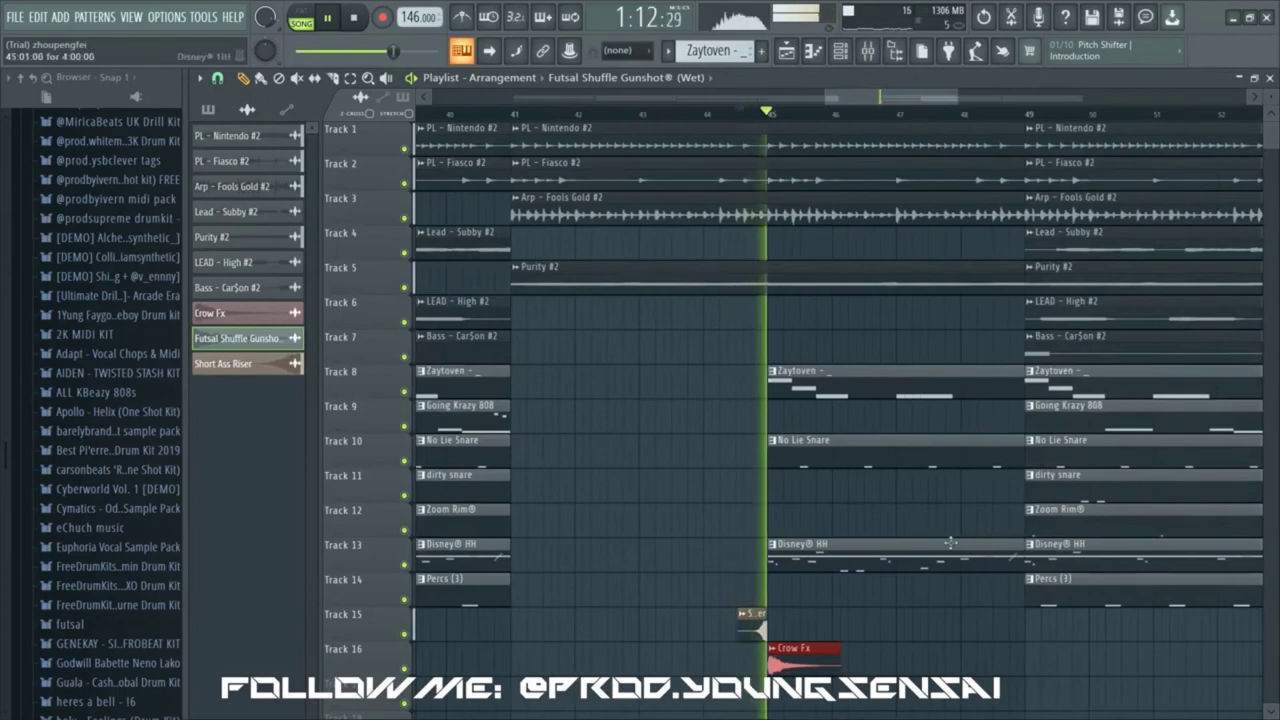
scroll(1028, 655, down, 2)
scroll(1034, 660, down, 2)
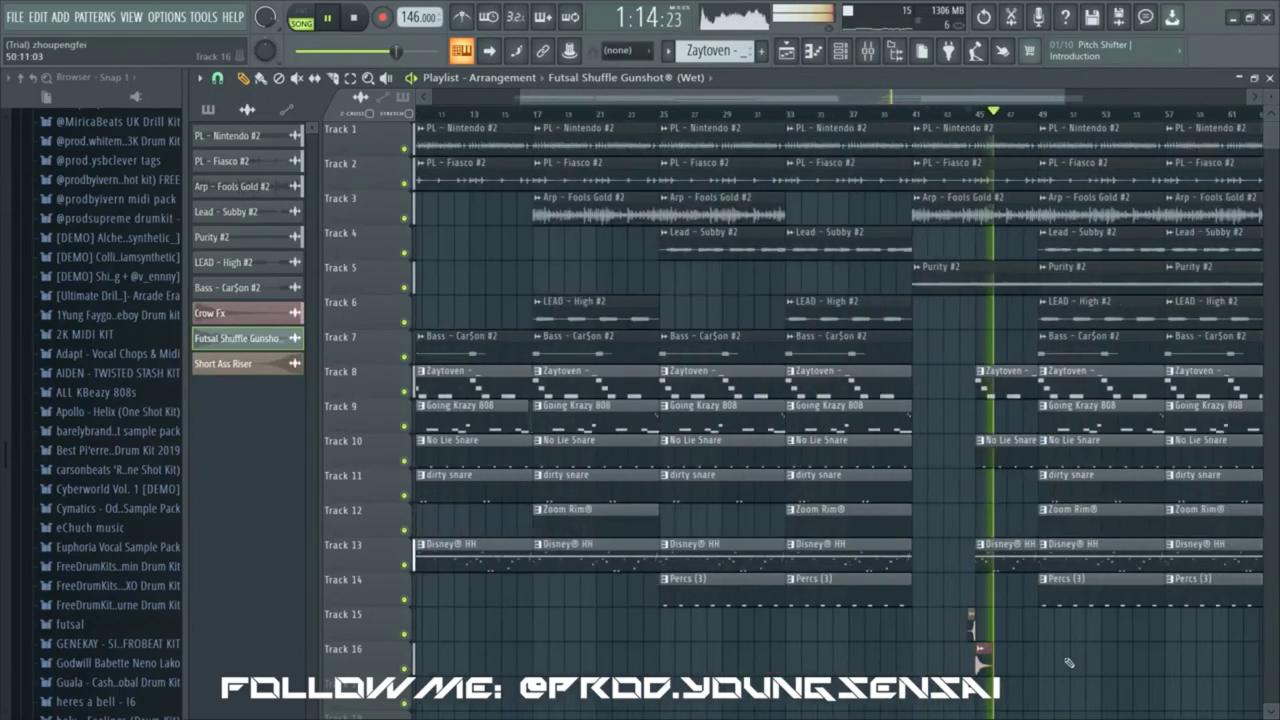
click(980, 660)
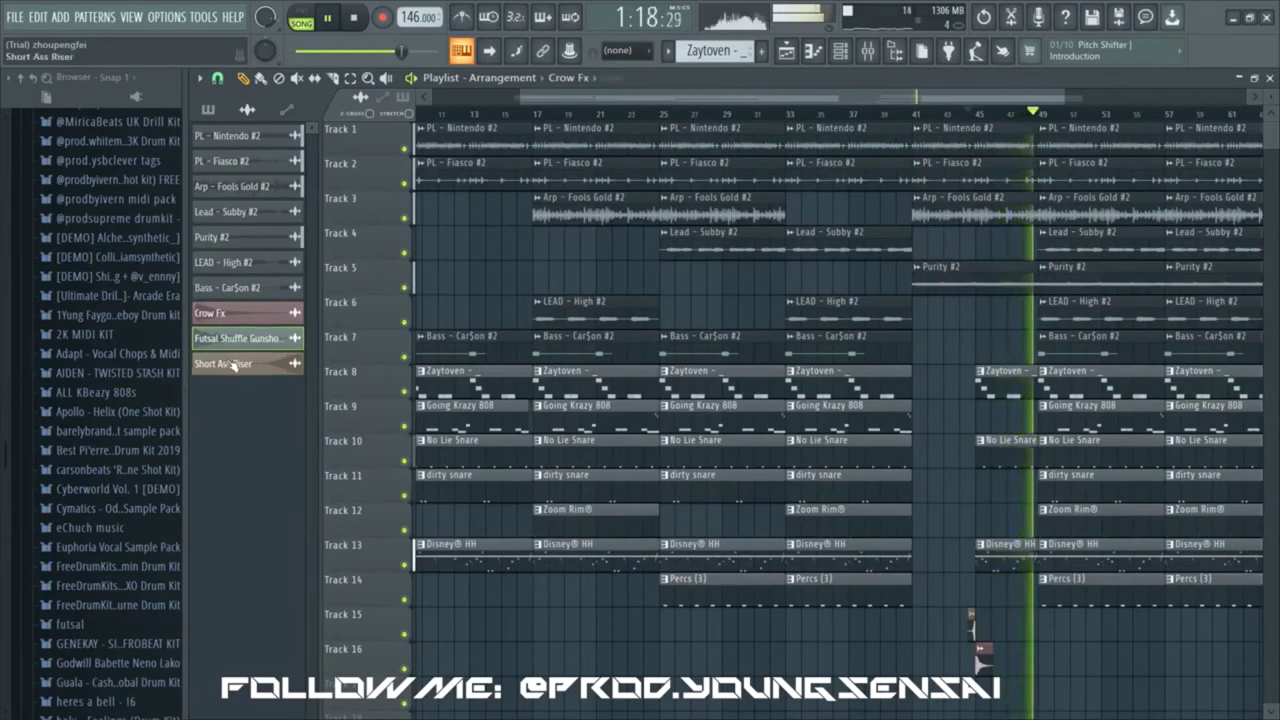
click(220, 313)
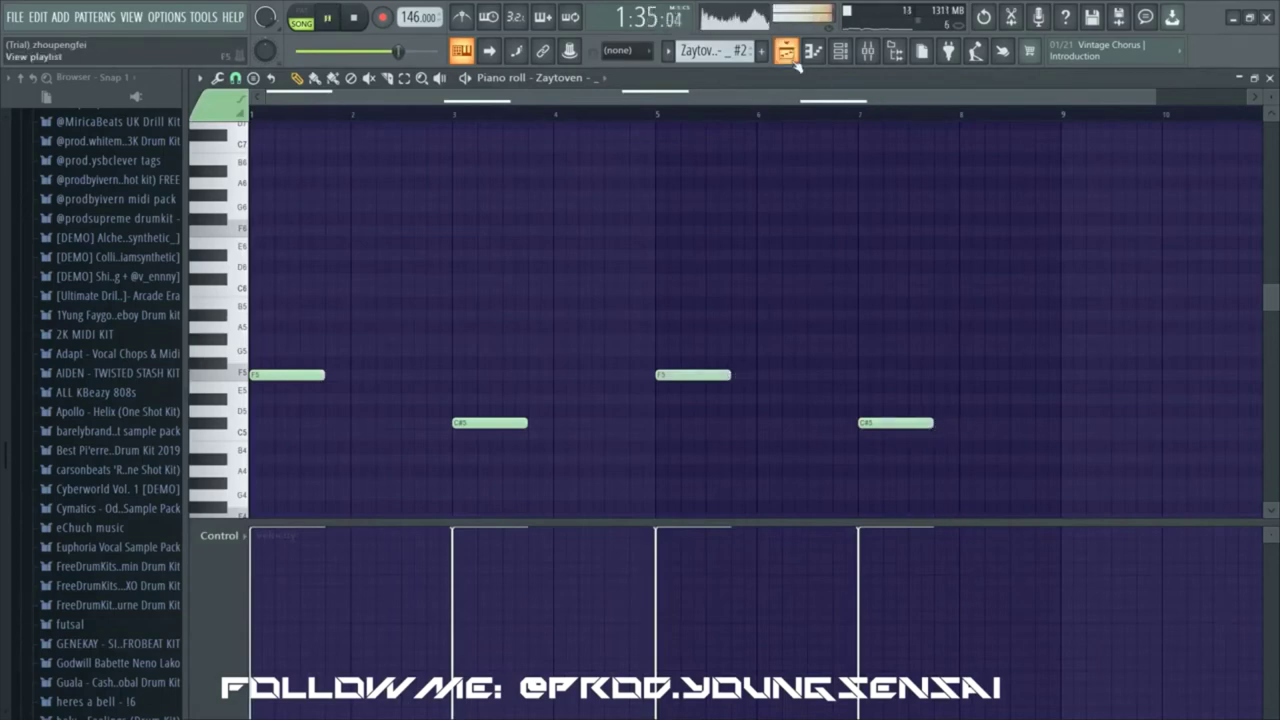
- Replace the Zaytoven clip at bar 65 with a copy of the Zaytoven #2 clip on Track 15, and select both Zaytoven #2 clips
click(791, 57)
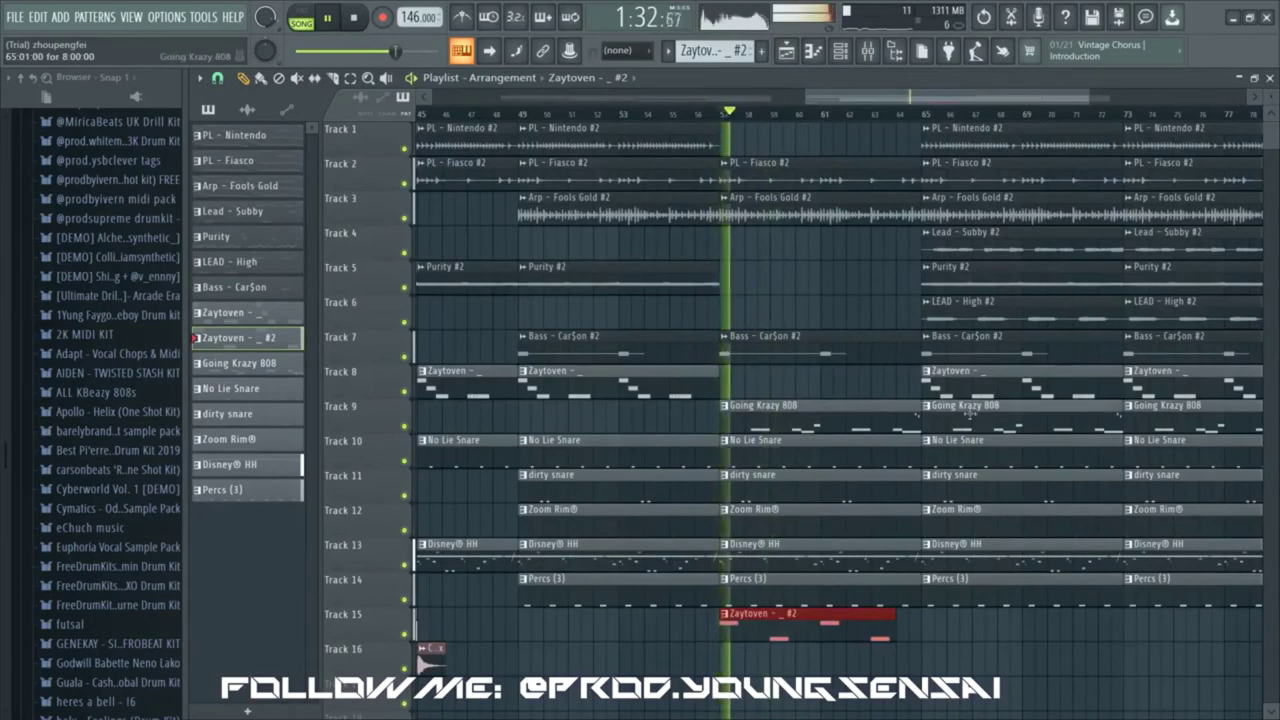
right_click(968, 389)
drag(806, 626, 1002, 660)
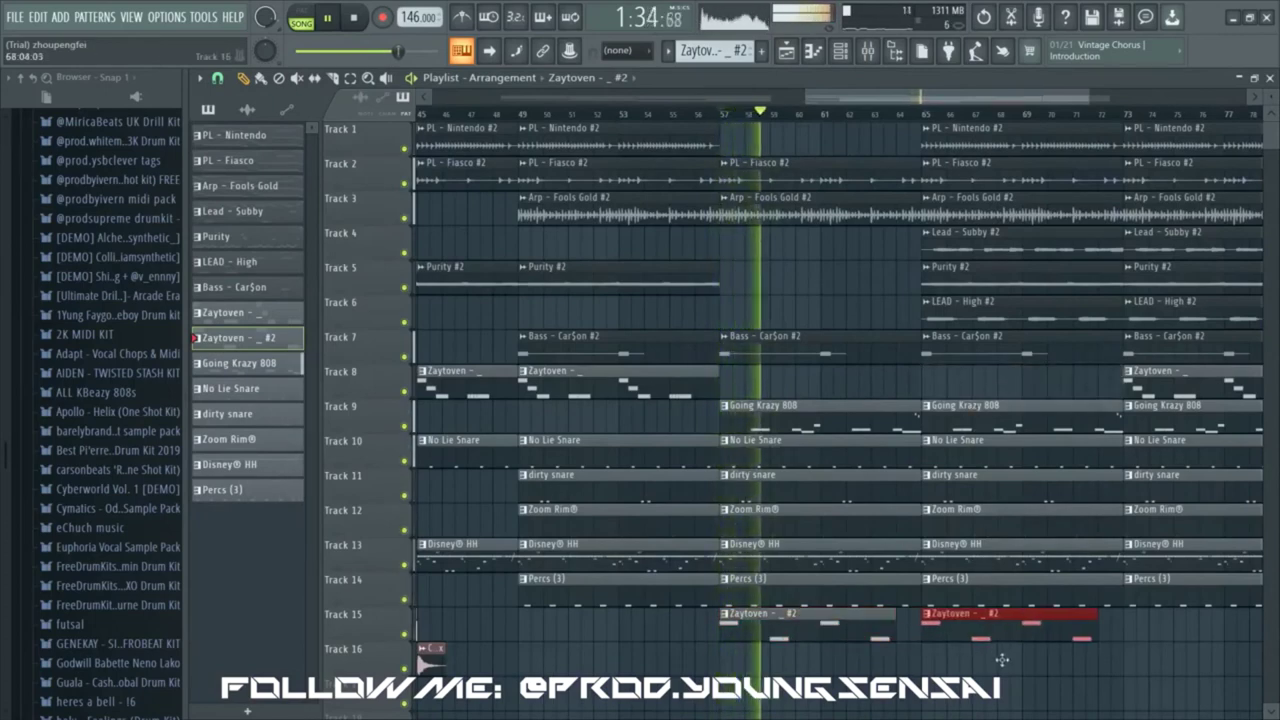
click(788, 636)
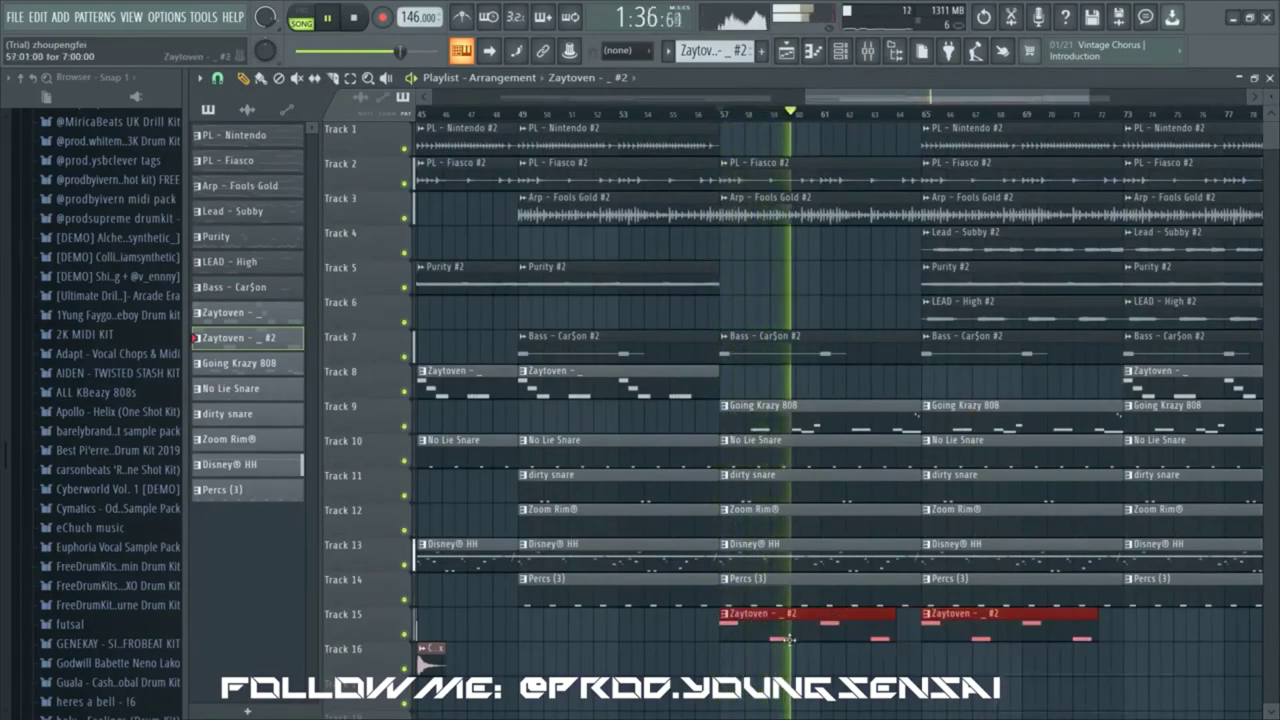
- Move both Zaytoven #2 clips up to Track 8 at bars 57 and 65, and delete the stray copy on Track 16
drag(788, 636, 788, 391)
click(1040, 650)
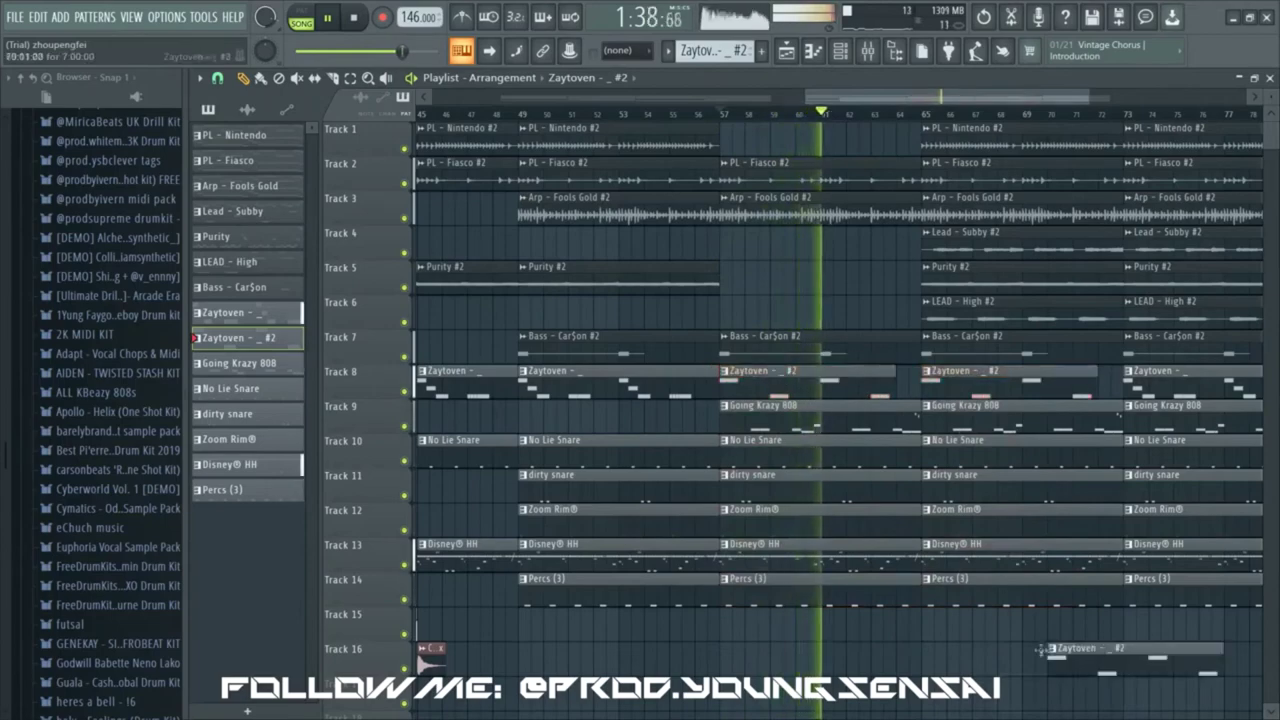
right_click(1064, 648)
scroll(1063, 591, up, 4)
scroll(752, 606, left, 3)
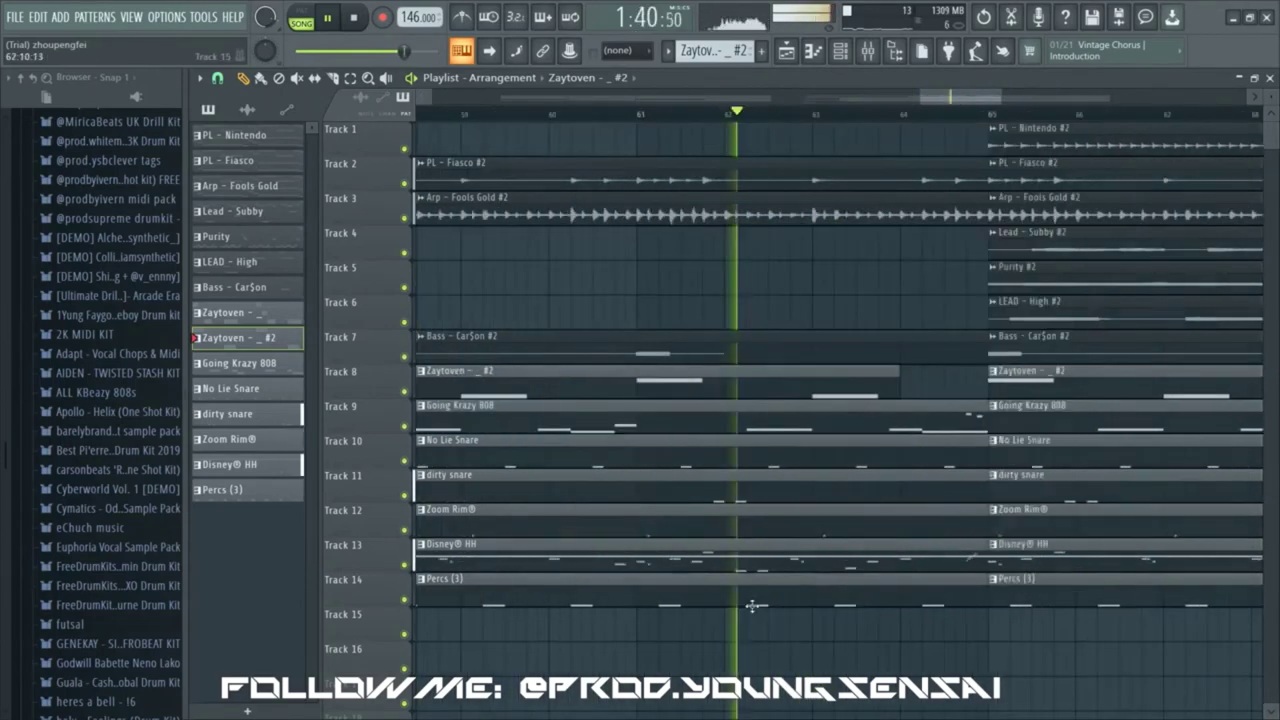
scroll(752, 605, down, 8)
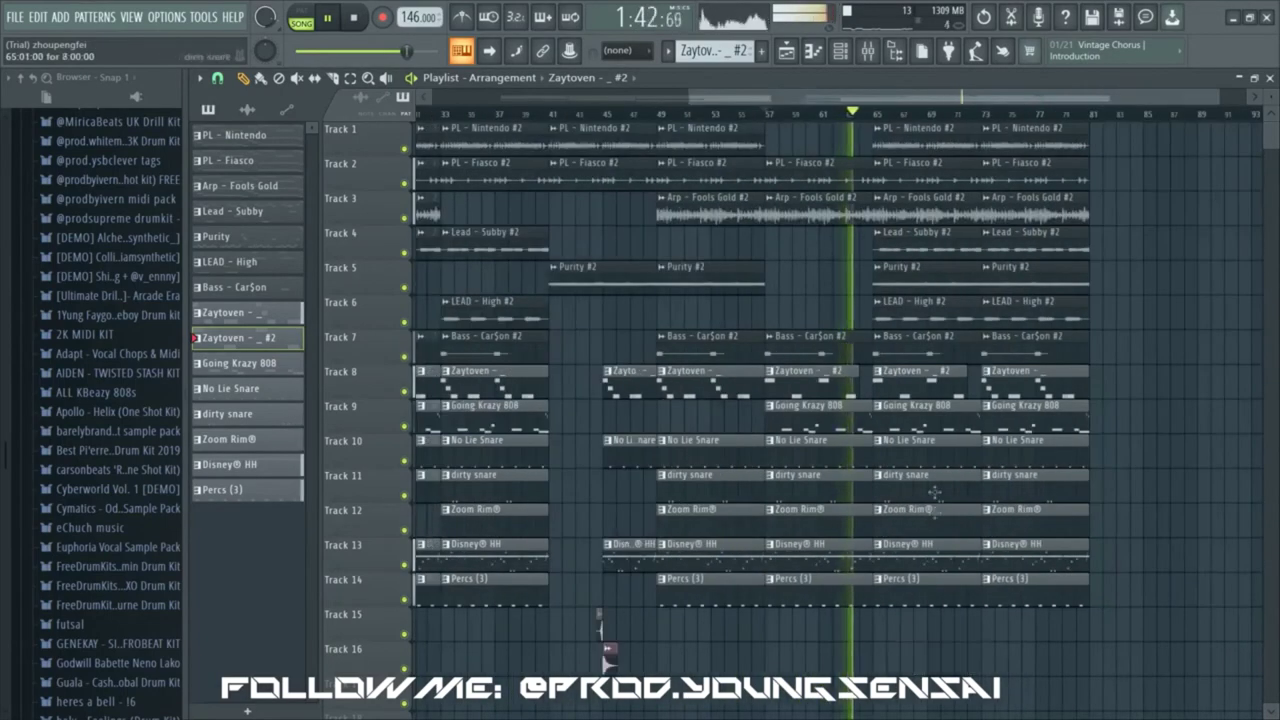
key(space)
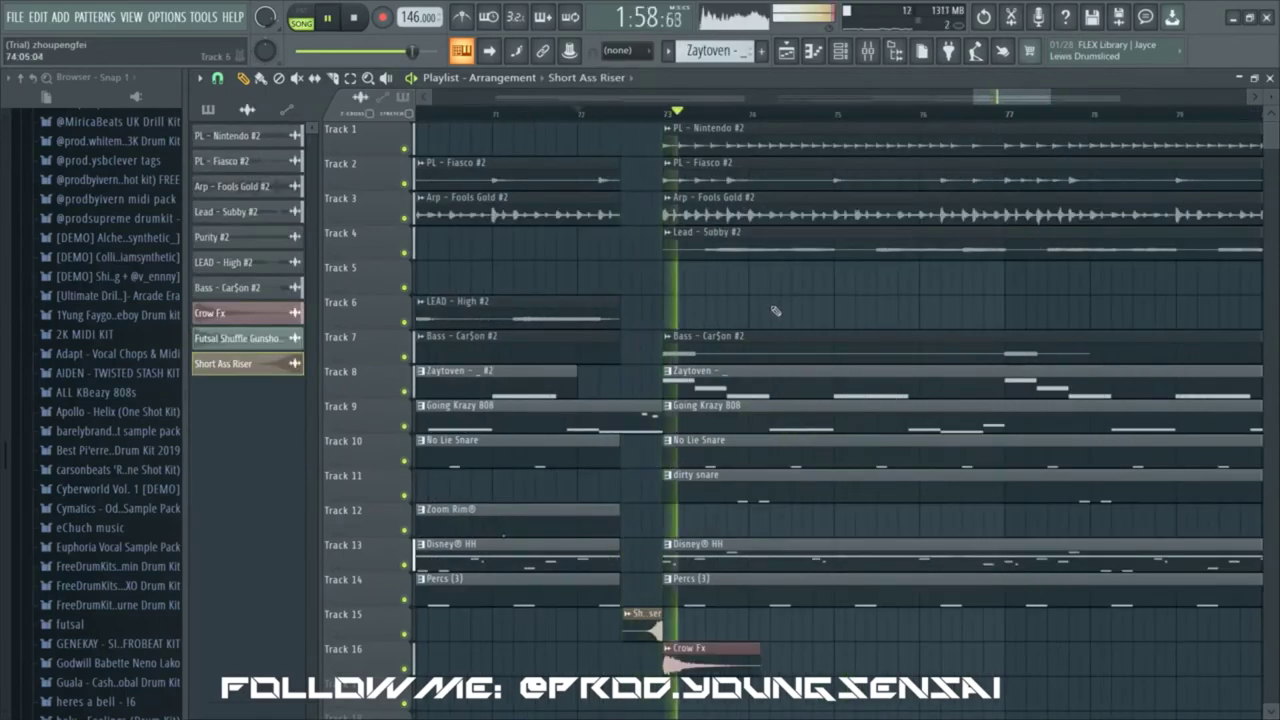
- Copy the section spanning bars 9 to 24 on Tracks 1 to 13 to the end of the arrangement at bar 89
scroll(1034, 636, down, 4)
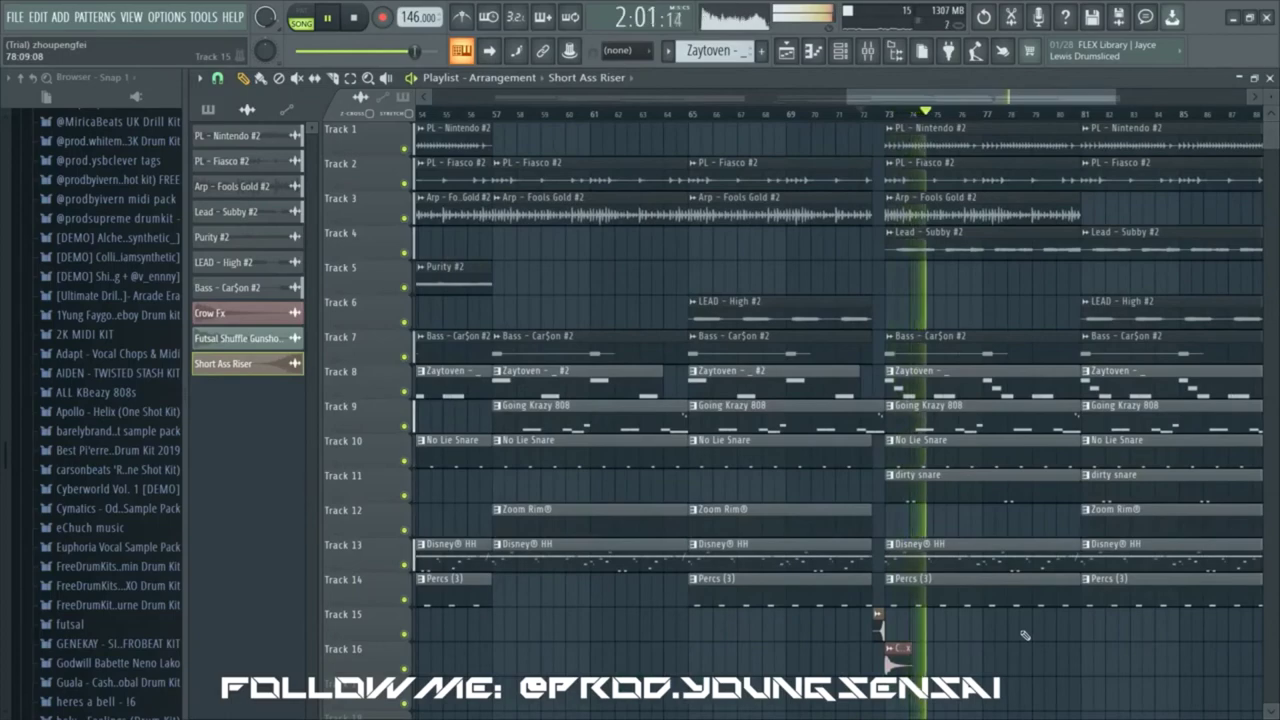
key(XF86AudioLowerVolume)
scroll(1024, 635, down, 3)
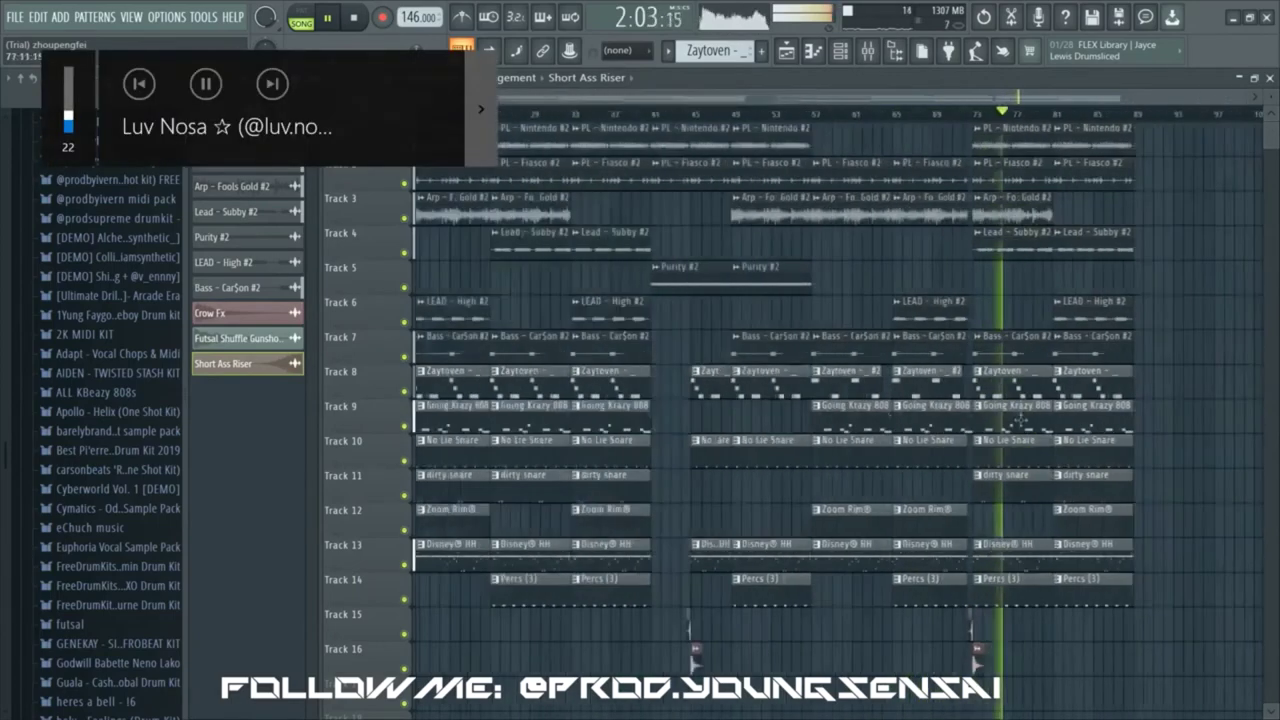
scroll(1153, 433, up, 3)
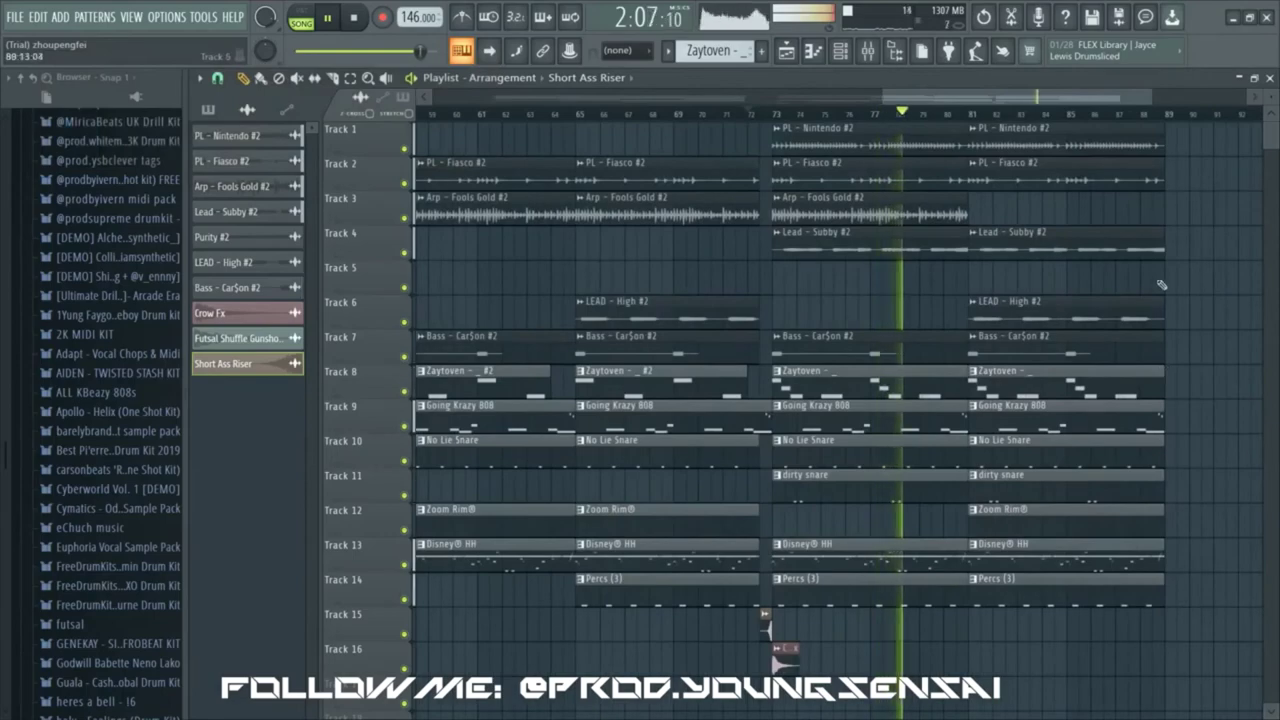
scroll(1077, 411, down, 3)
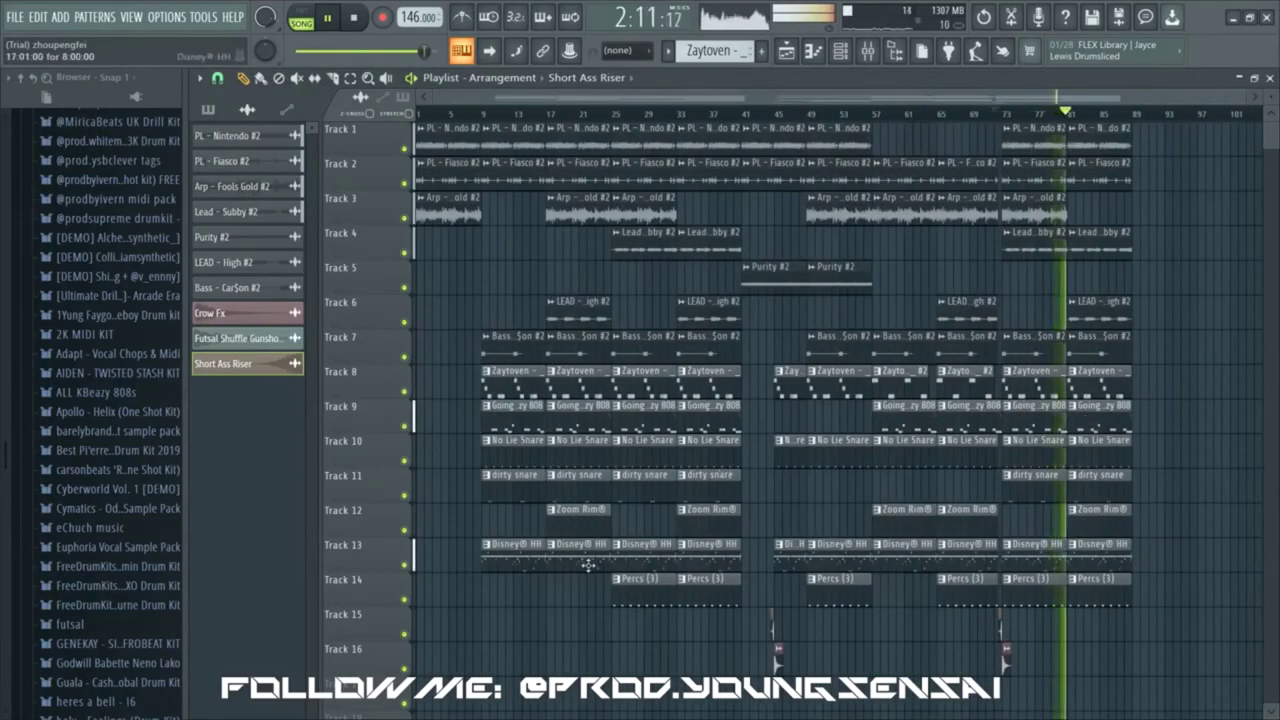
drag(588, 566, 498, 120)
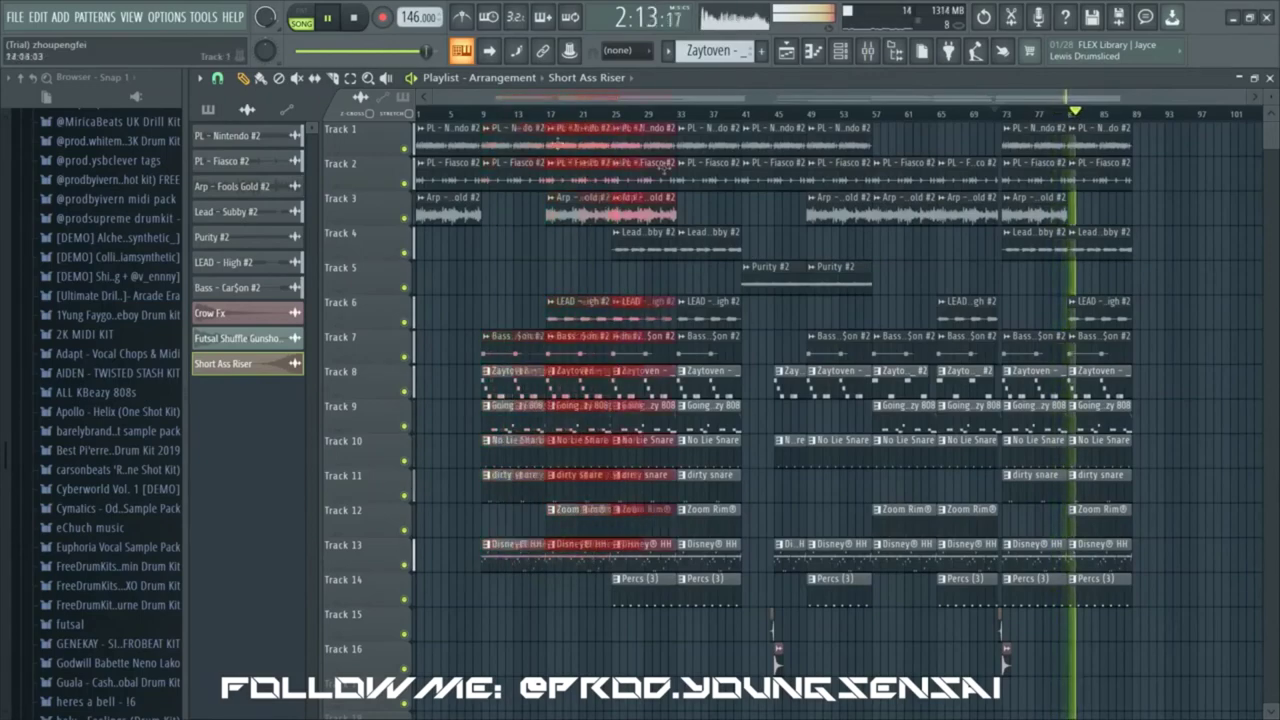
shift+drag(664, 168, 1170, 140)
scroll(1172, 440, up, 3)
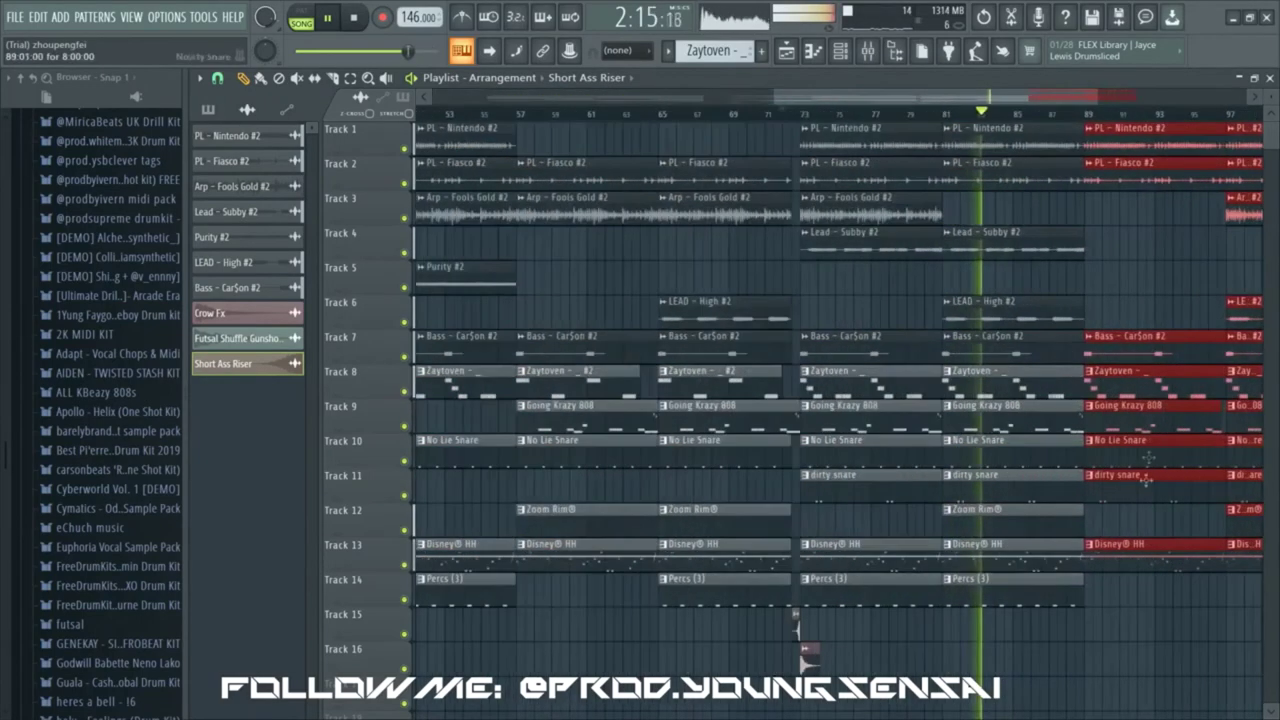
scroll(1131, 560, up, 2)
click(1131, 592)
right_click(1131, 592)
- Copy Arp - Fools Gold #2 from bar 73 to bar 81, and place Purity #2 clips at bars 89 and 97 on Track 5
scroll(1060, 515, down, 2)
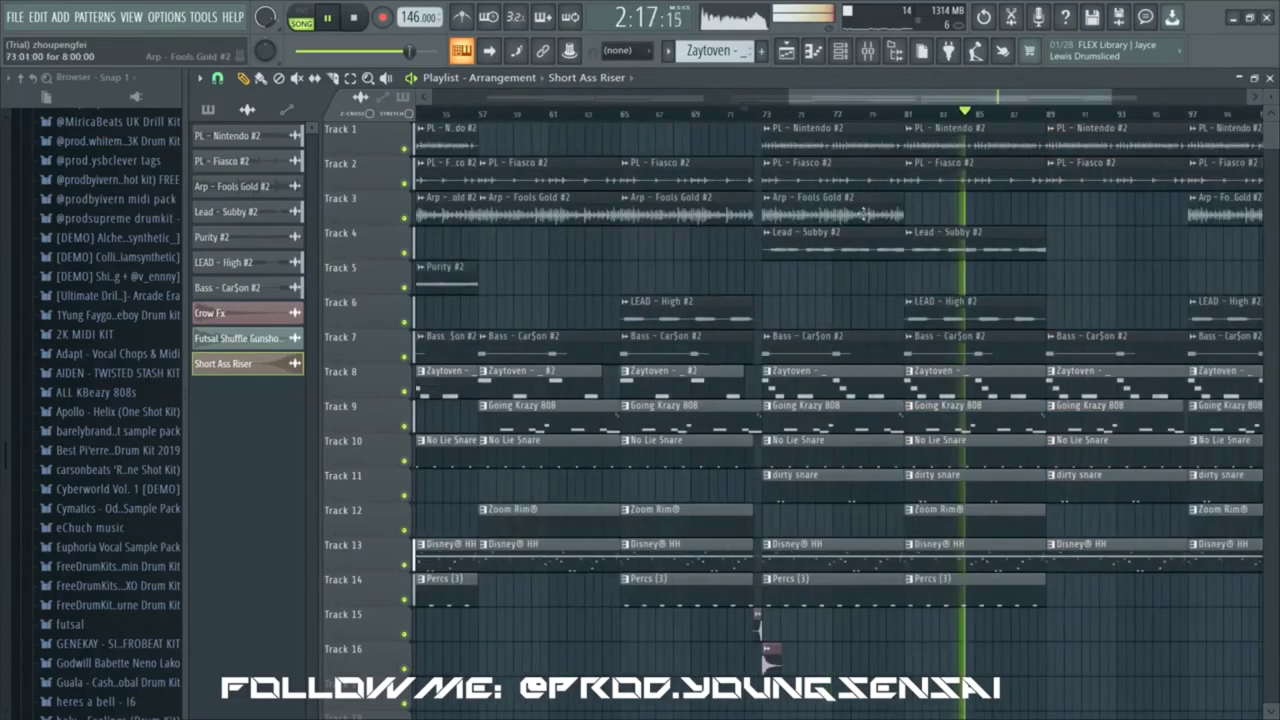
drag(862, 213, 1005, 200)
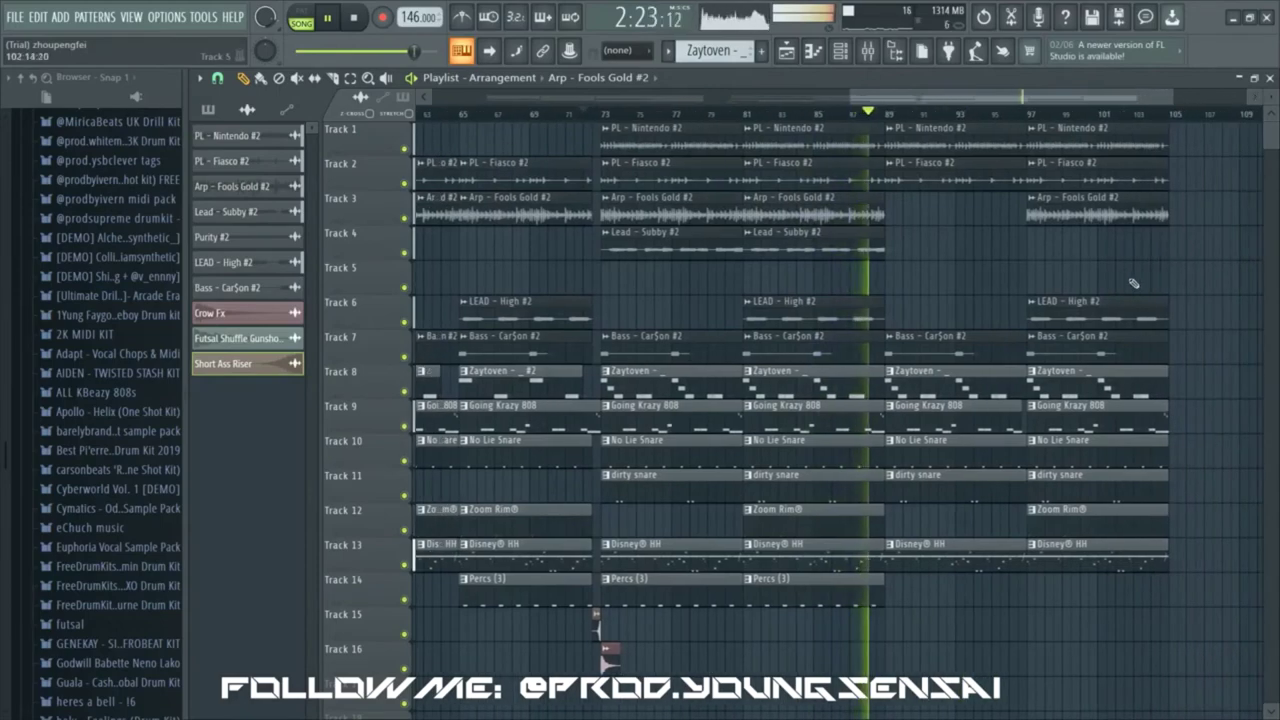
scroll(600, 300, down, 3)
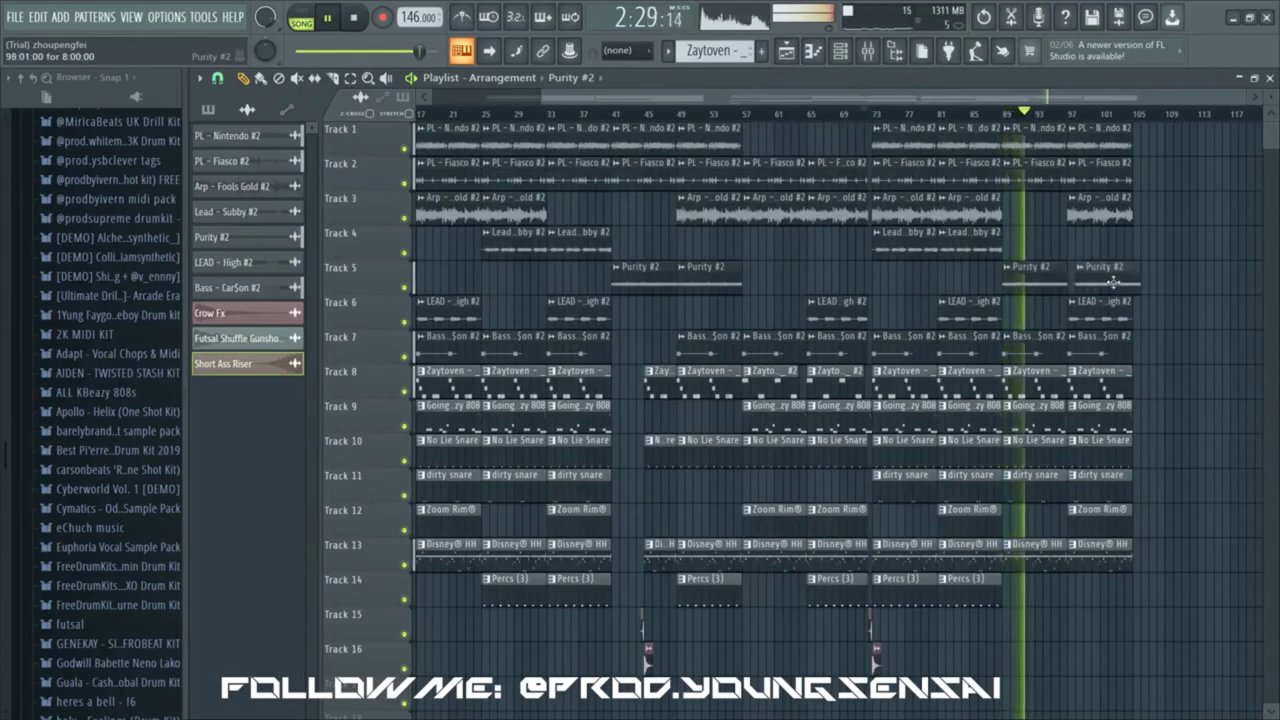
scroll(1090, 302, up, 4)
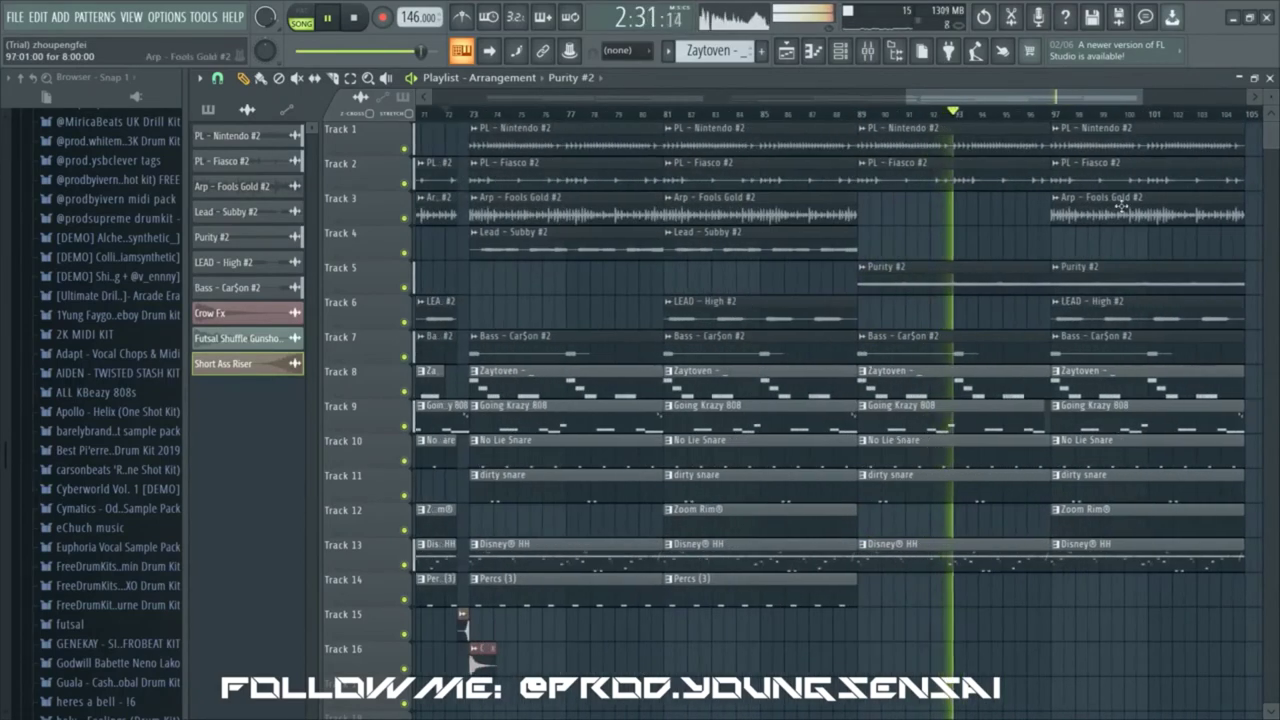
- Try the ending without LEAD - High #2 and with Arp - Fools Gold #2 at bar 89, and put LEAD - High #2 back at bar 97
right_click(1103, 312)
drag(1097, 222, 904, 220)
right_click(905, 222)
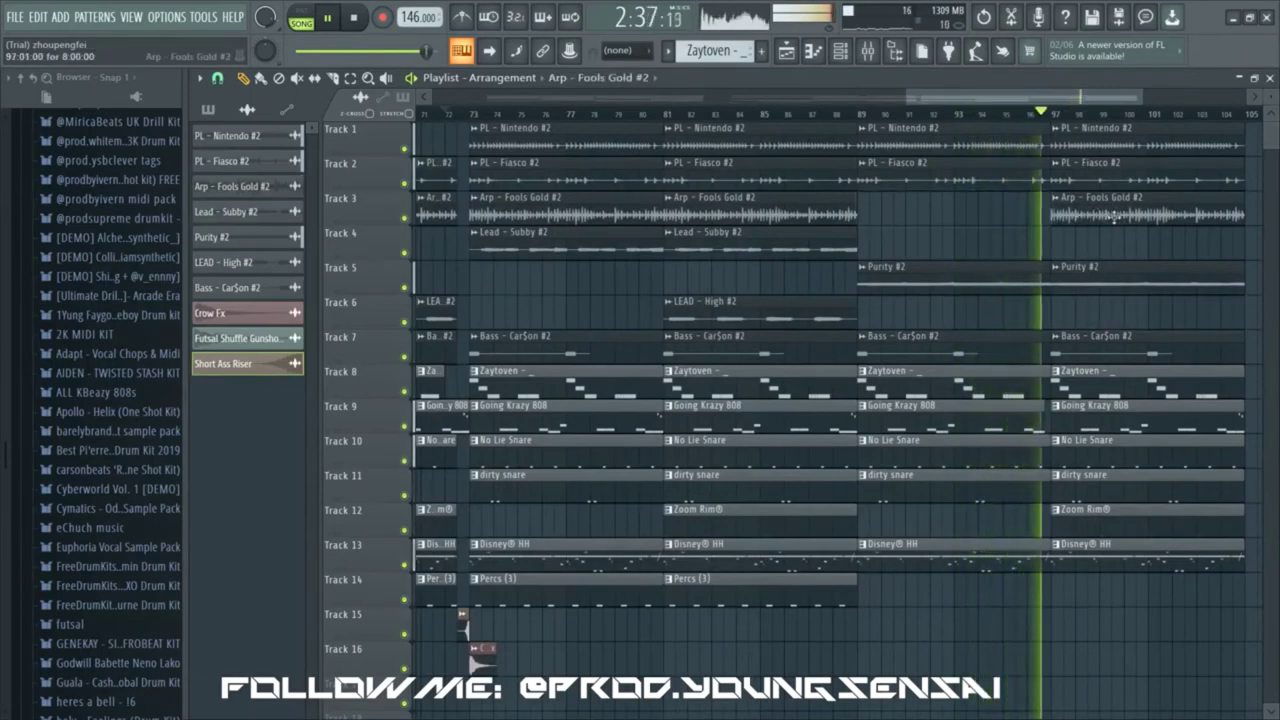
click(748, 317)
click(1130, 310)
- Try an Arp - Fools Gold #2 copy at bar 89 during playback, and remove the Arp clips from bars 89 and 97
click(1088, 218)
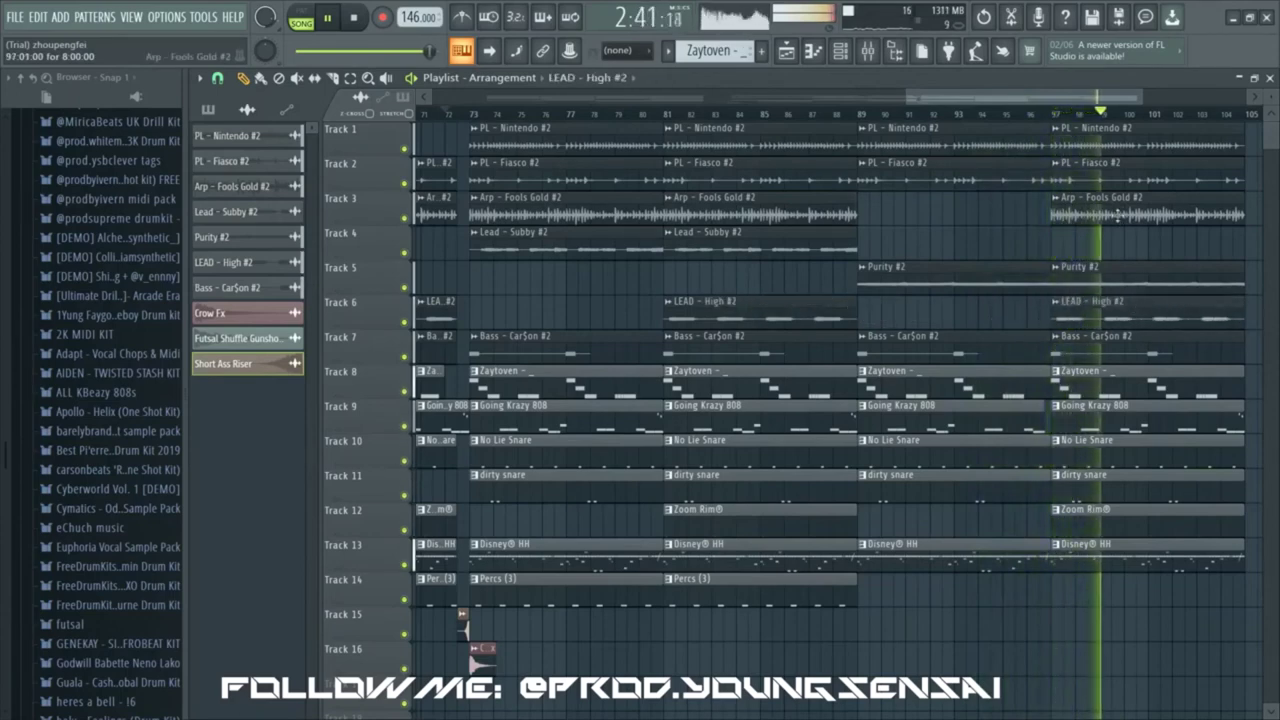
drag(1020, 220, 922, 220)
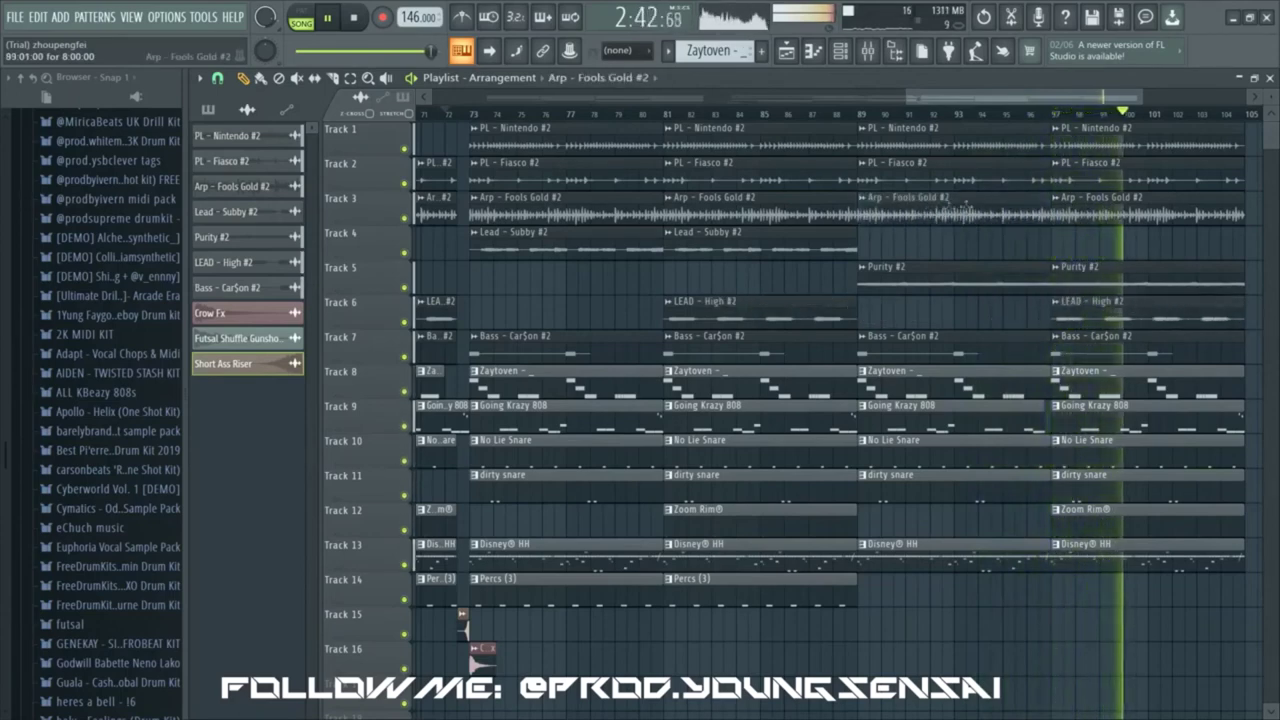
click(859, 113)
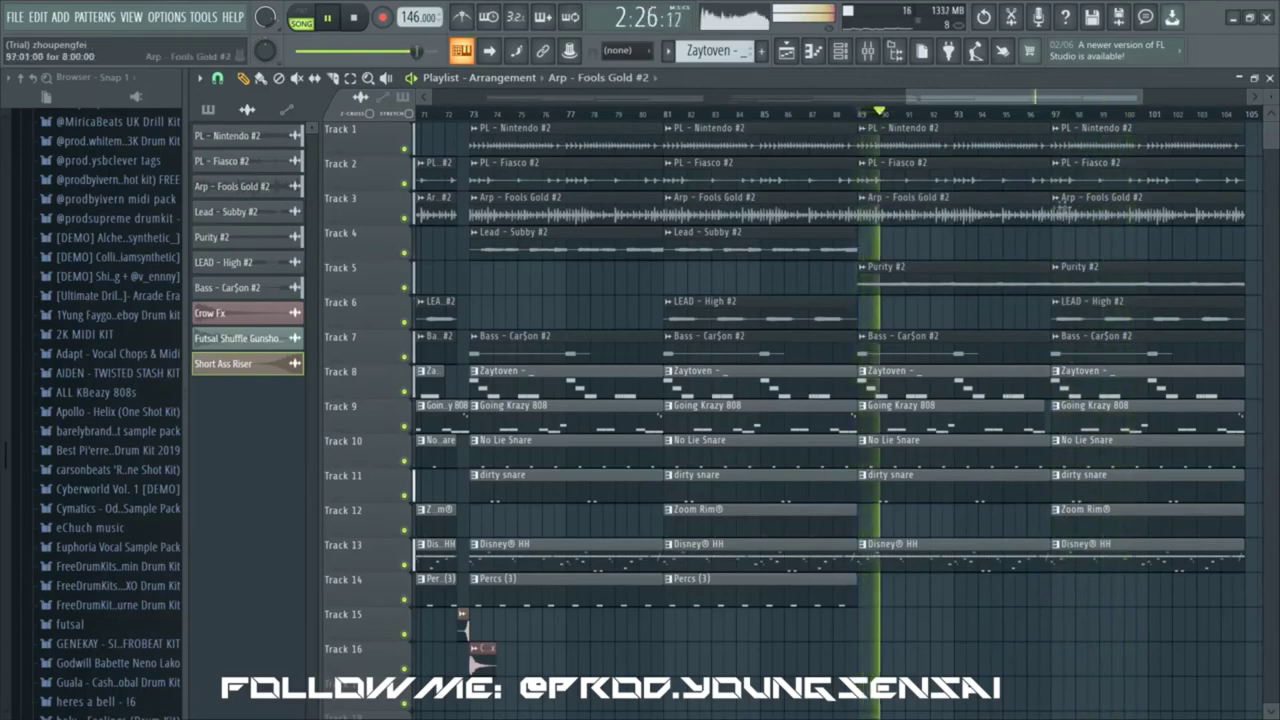
right_click(1120, 214)
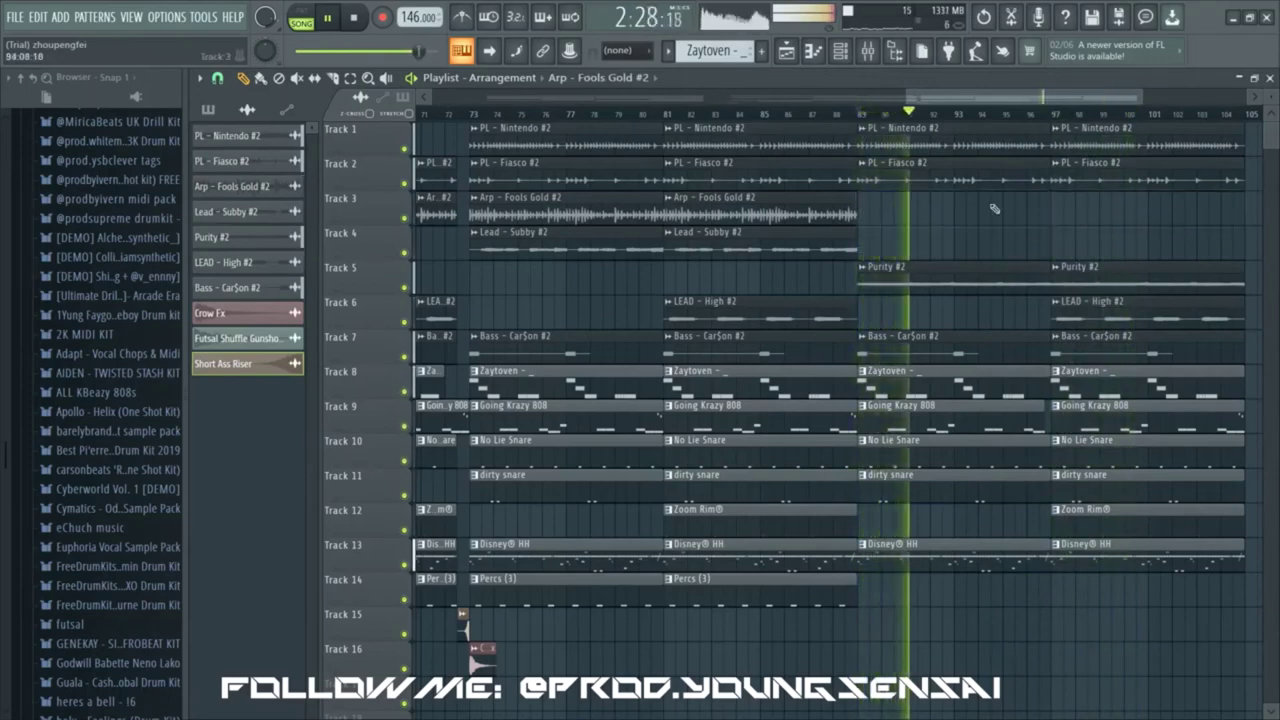
- Place Arp - Fools Gold #2 at bars 89 and 97, removing the PL - Nintendo #2 clip at bar 89 and copying it back
right_click(962, 145)
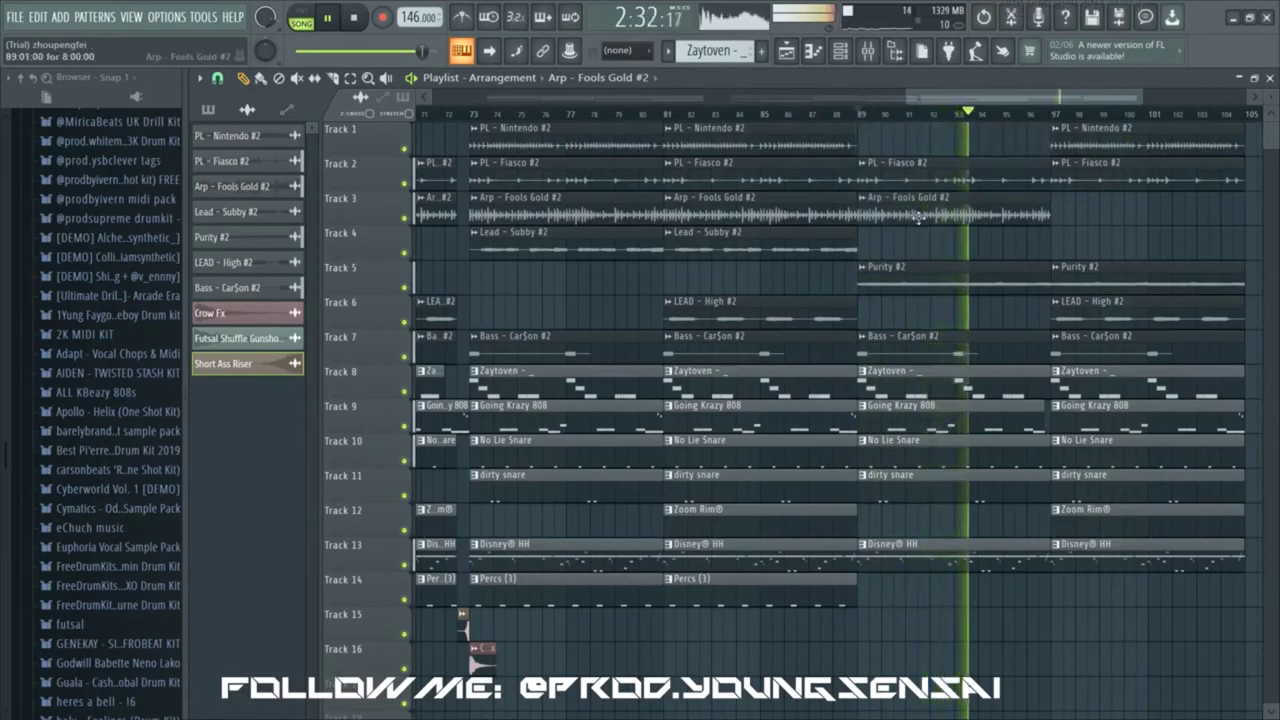
drag(959, 214, 1153, 214)
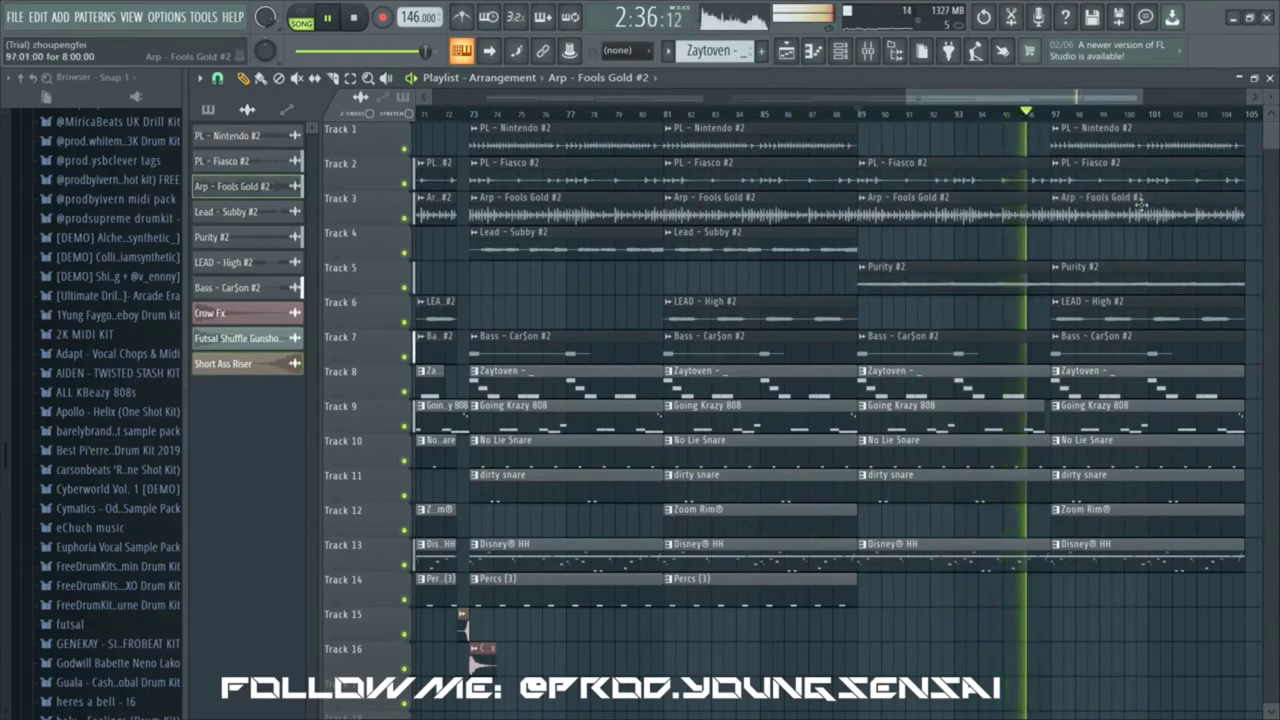
drag(1102, 145, 909, 145)
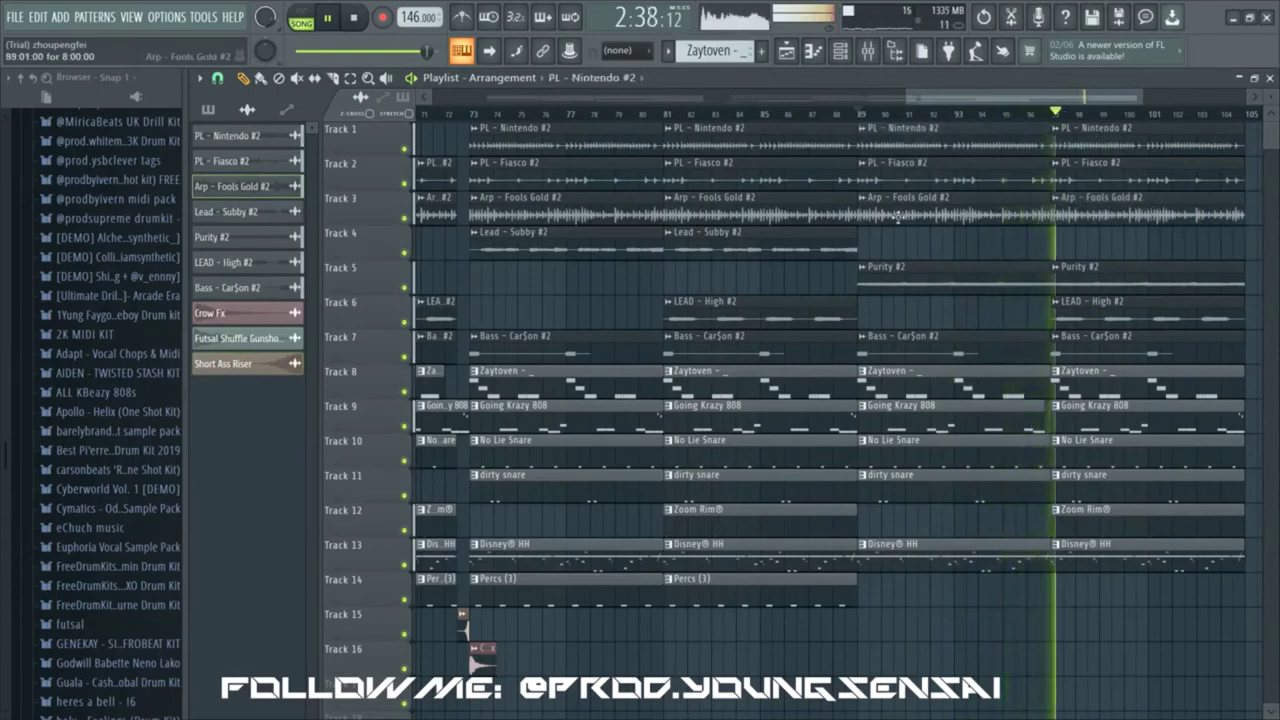
- Set the channel volume of Arp - Fools Gold #2 to 55% and close its sampler settings
click(281, 193)
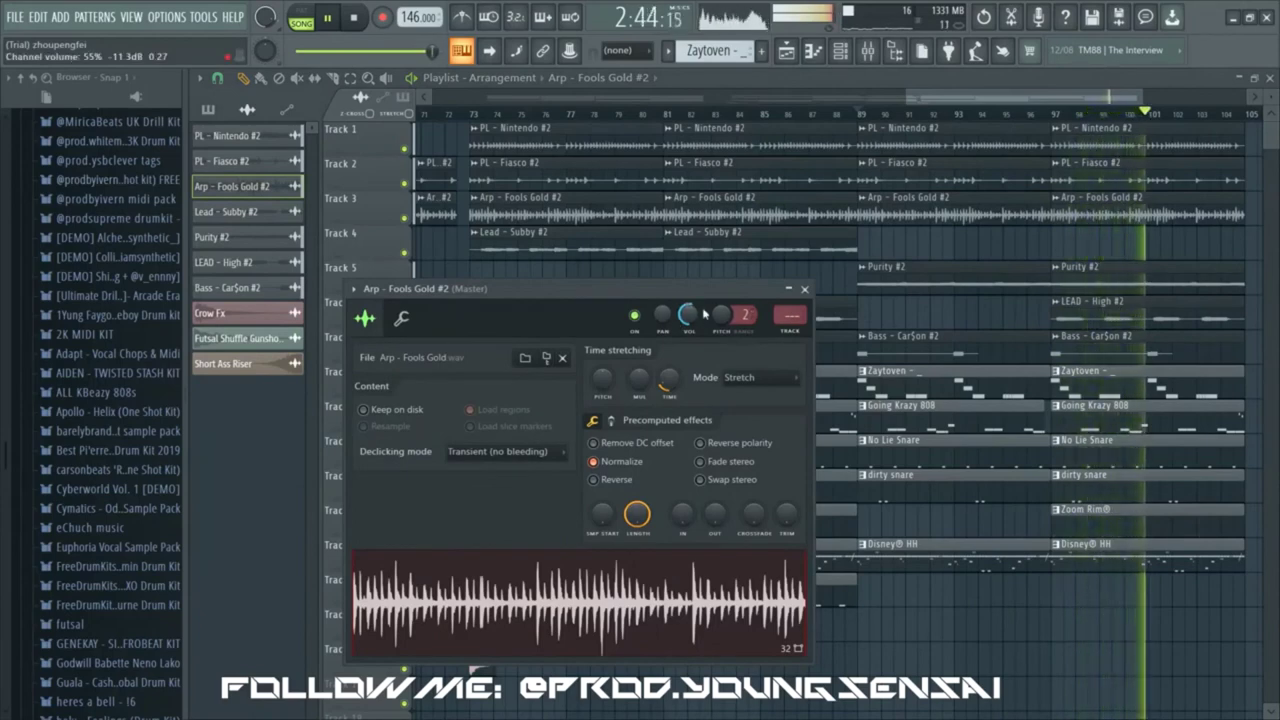
click(788, 289)
click(818, 289)
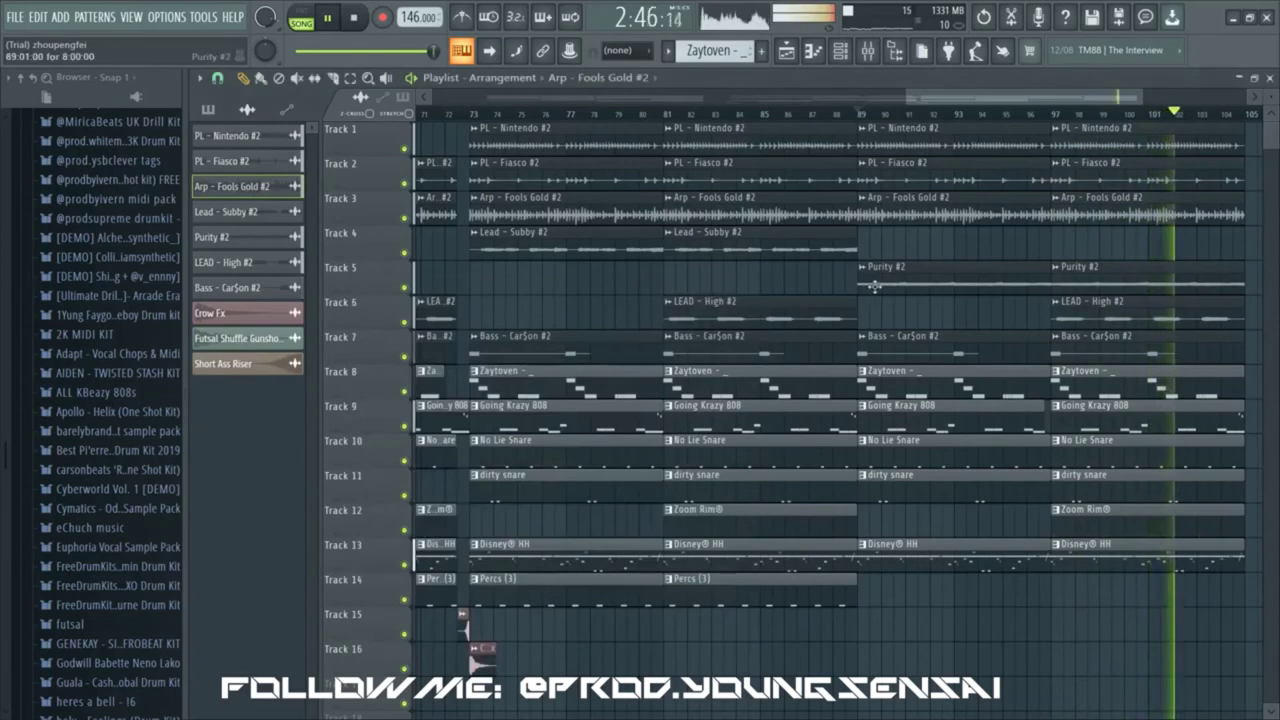
- Set the channel volume of Purity #2 to 90% and close its sampler settings
click(266, 236)
double_click(259, 247)
key(space)
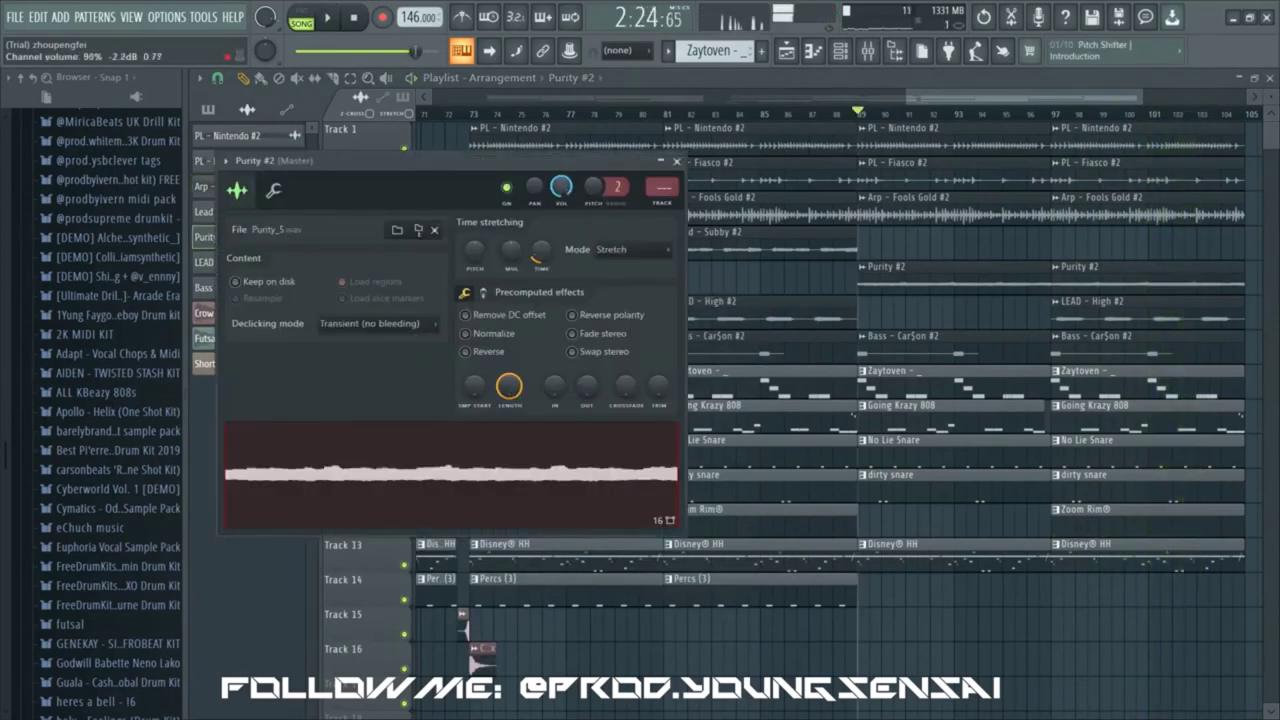
click(676, 161)
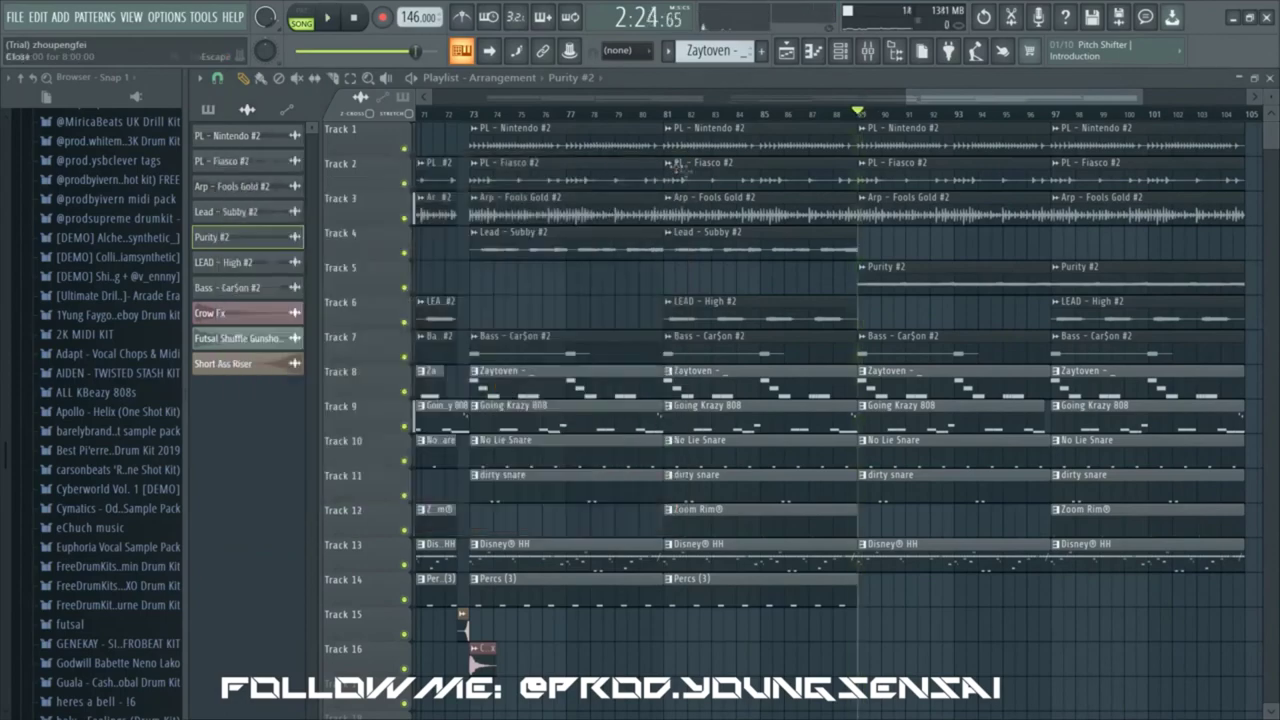
- Remove the Arp - Fools Gold #2 clip at bar 97 and review the Purity #2 channel settings during playback
key(space)
scroll(1040, 625, down, 3)
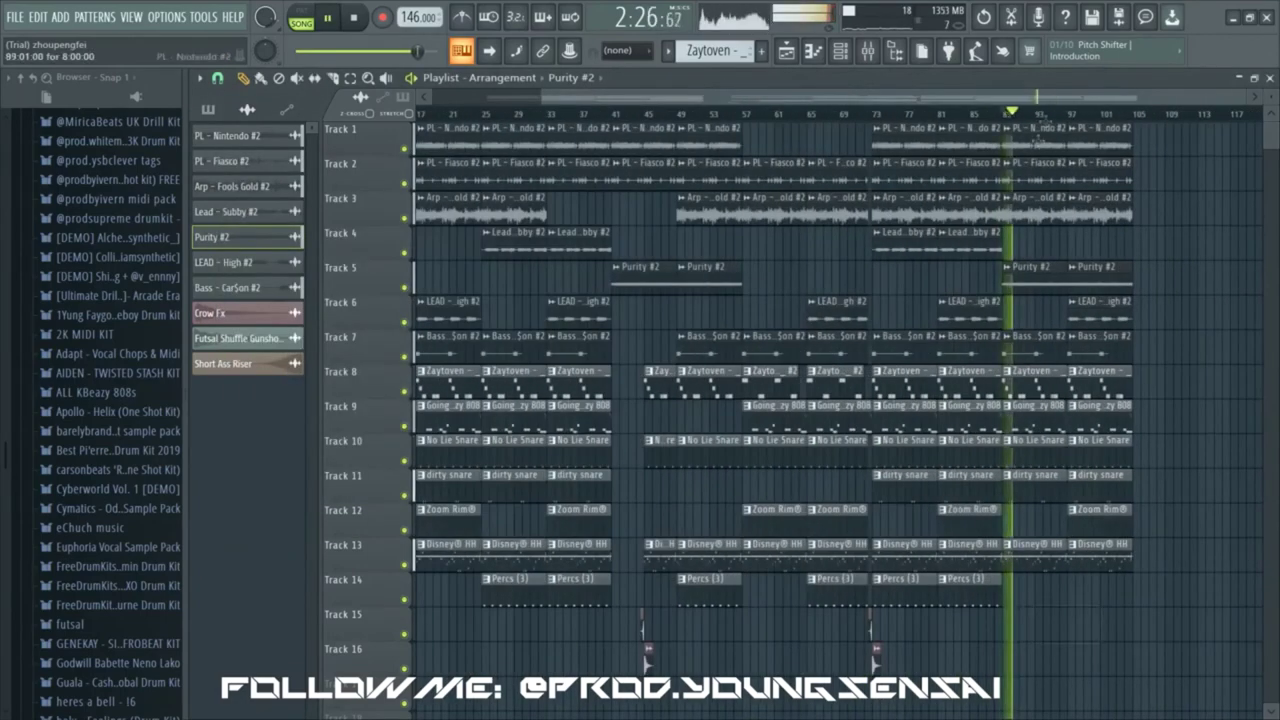
click(1064, 112)
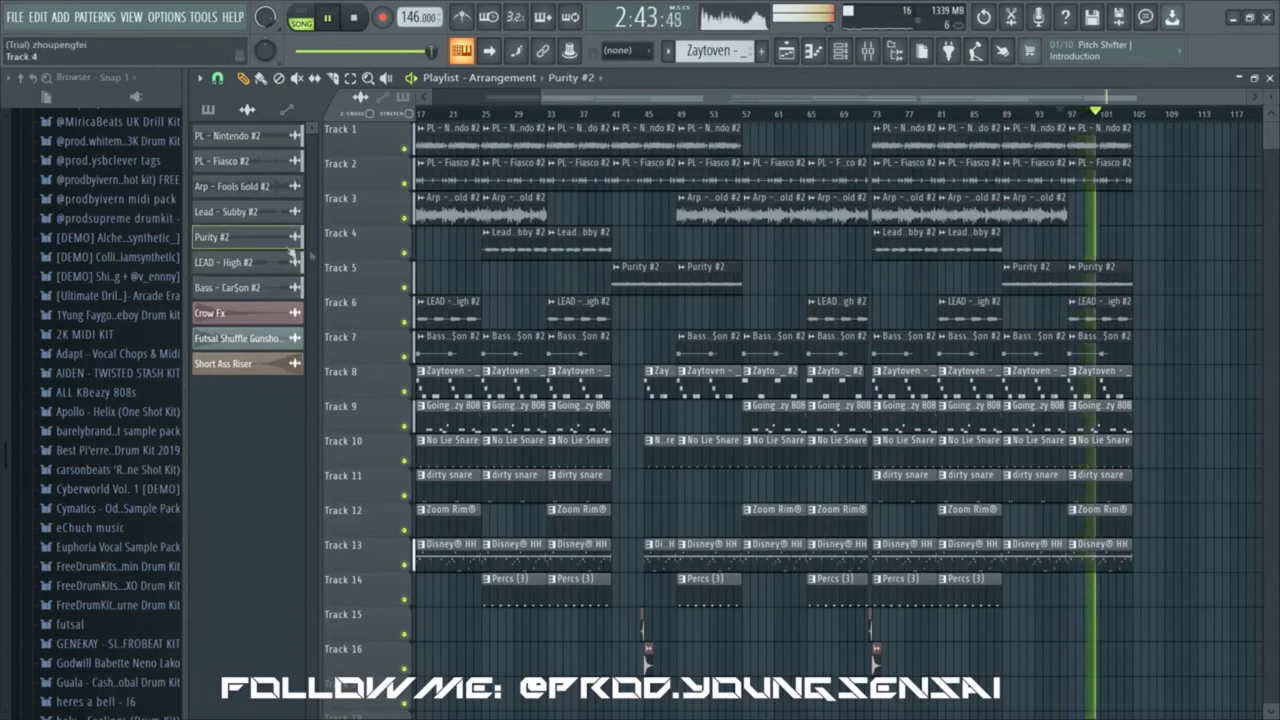
click(273, 240)
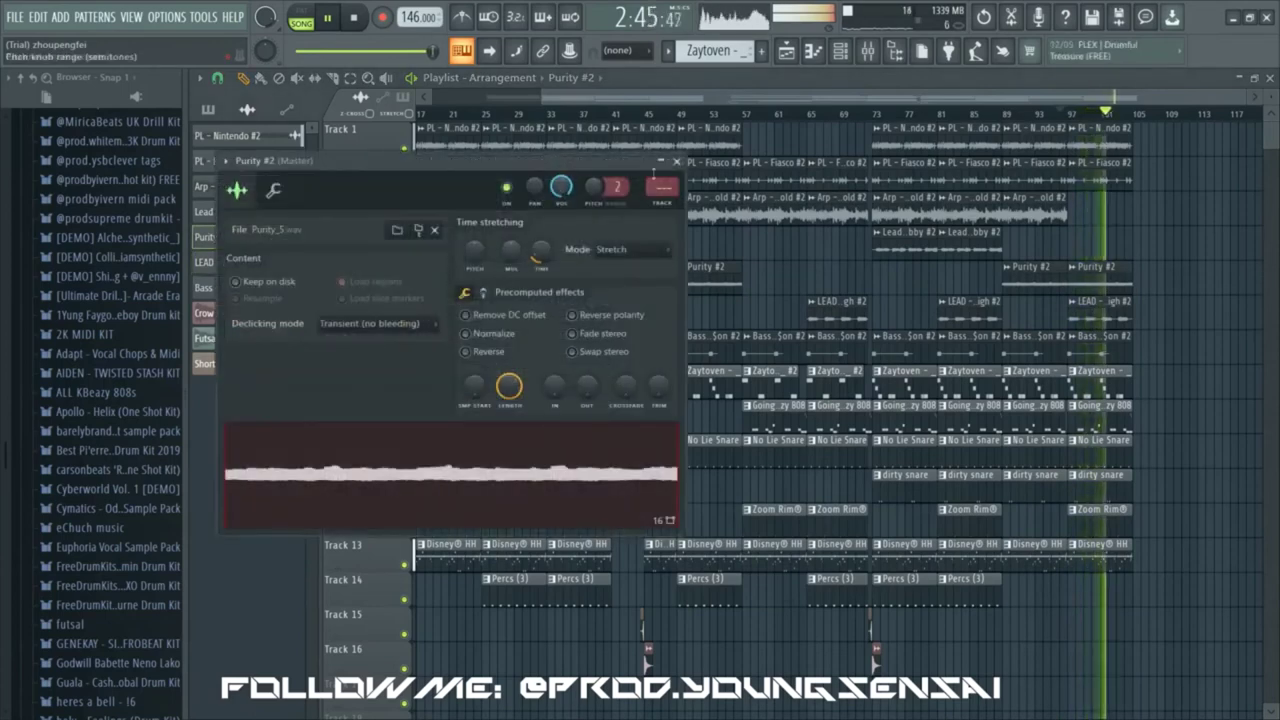
click(675, 161)
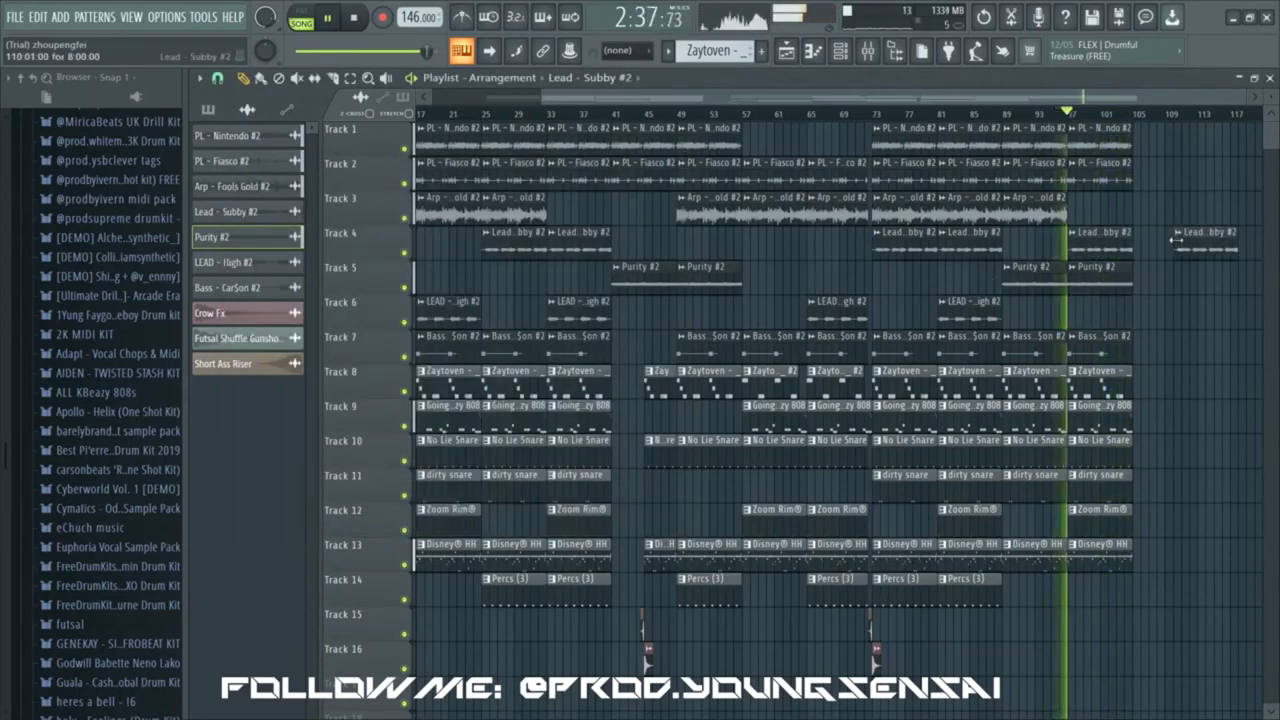
- Place Lead - Subby #2 at bar 97 without the stray copy at bar 110, and copy LEAD - High #2 from bar 81 to bar 97
right_click(1178, 238)
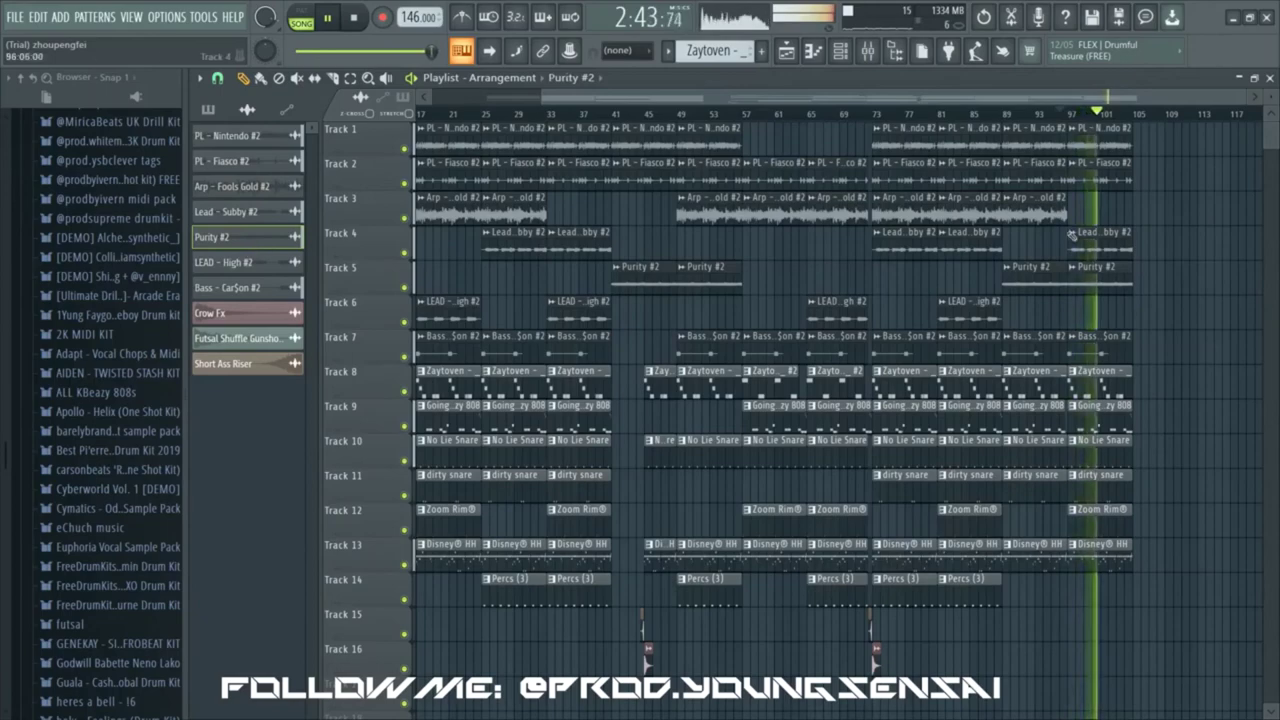
drag(981, 298, 1108, 313)
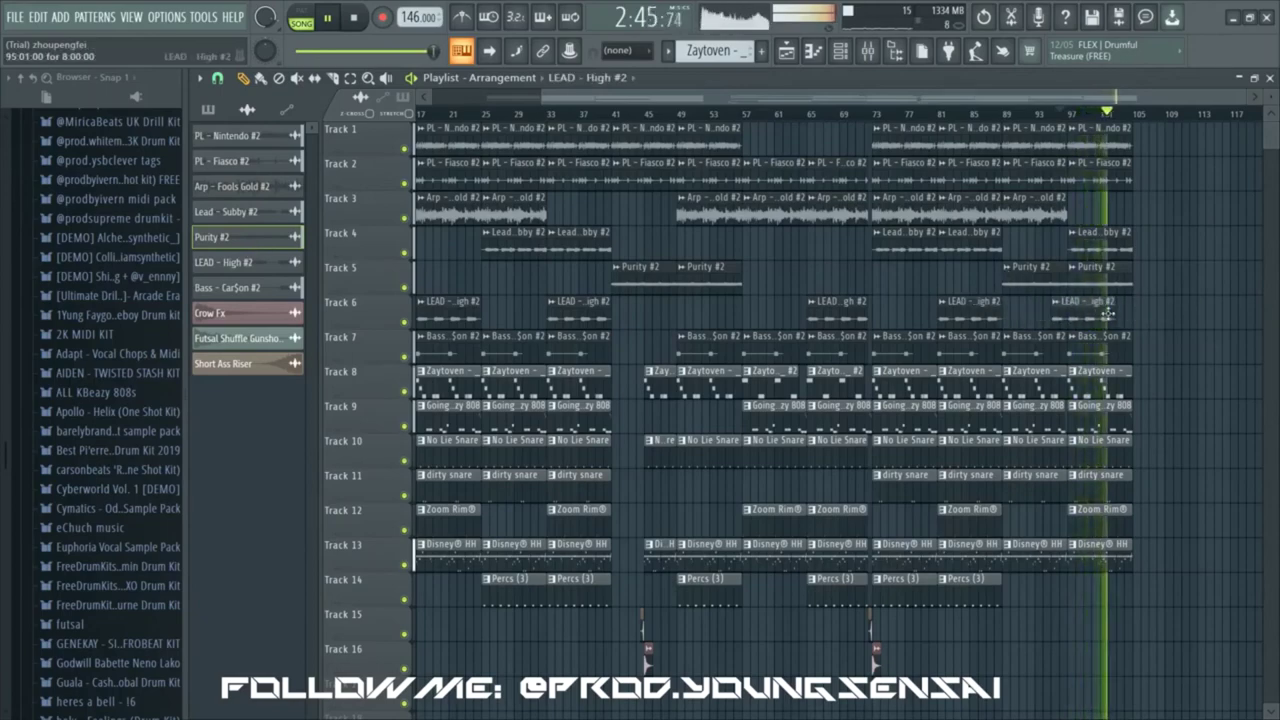
click(1066, 114)
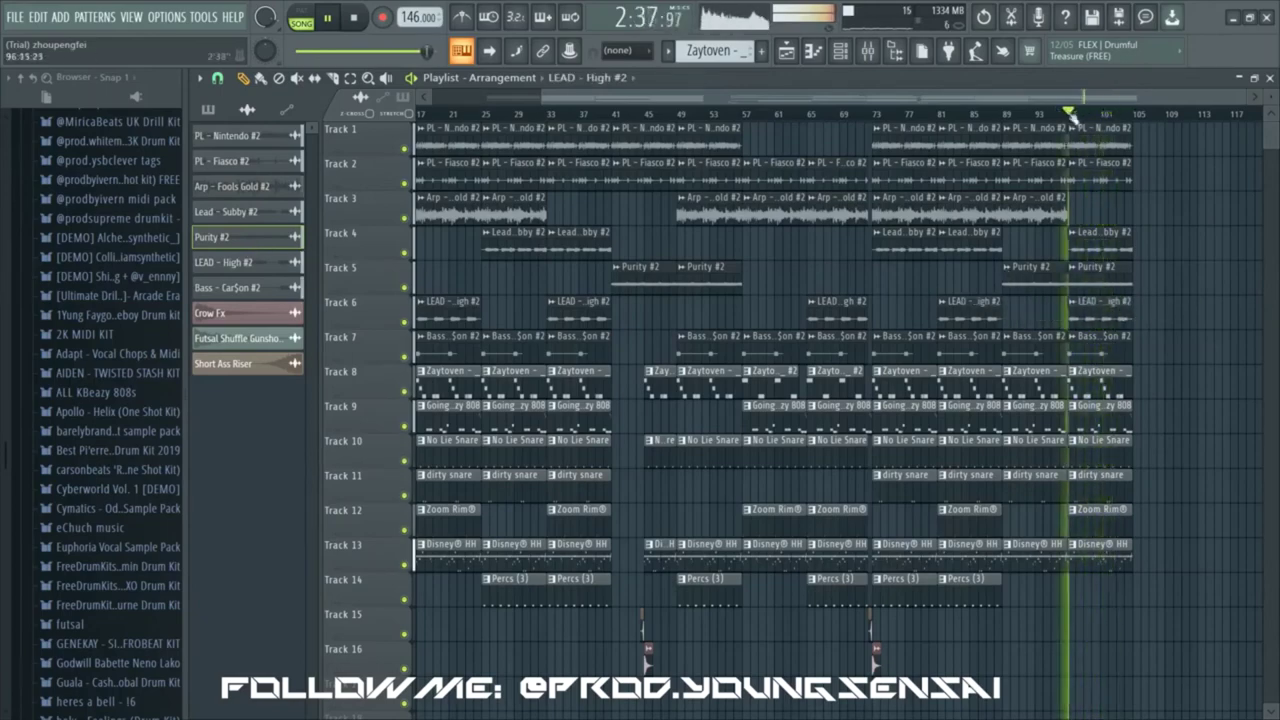
- Try copying the last PL - Nintendo #2 and PL - Fiasco #2 clips past the end of the arrangement
scroll(1208, 309, up, 3)
click(1172, 310)
right_click(1188, 308)
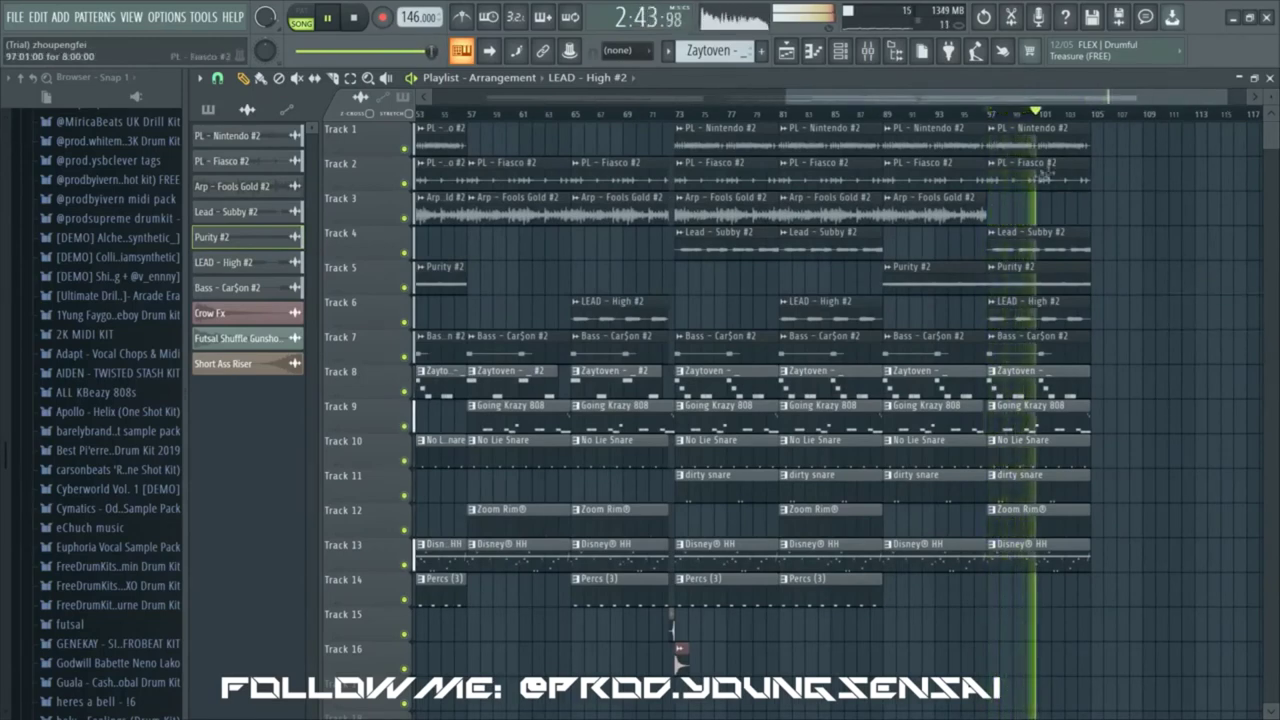
drag(1044, 175, 1180, 140)
right_click(1180, 142)
right_click(1195, 178)
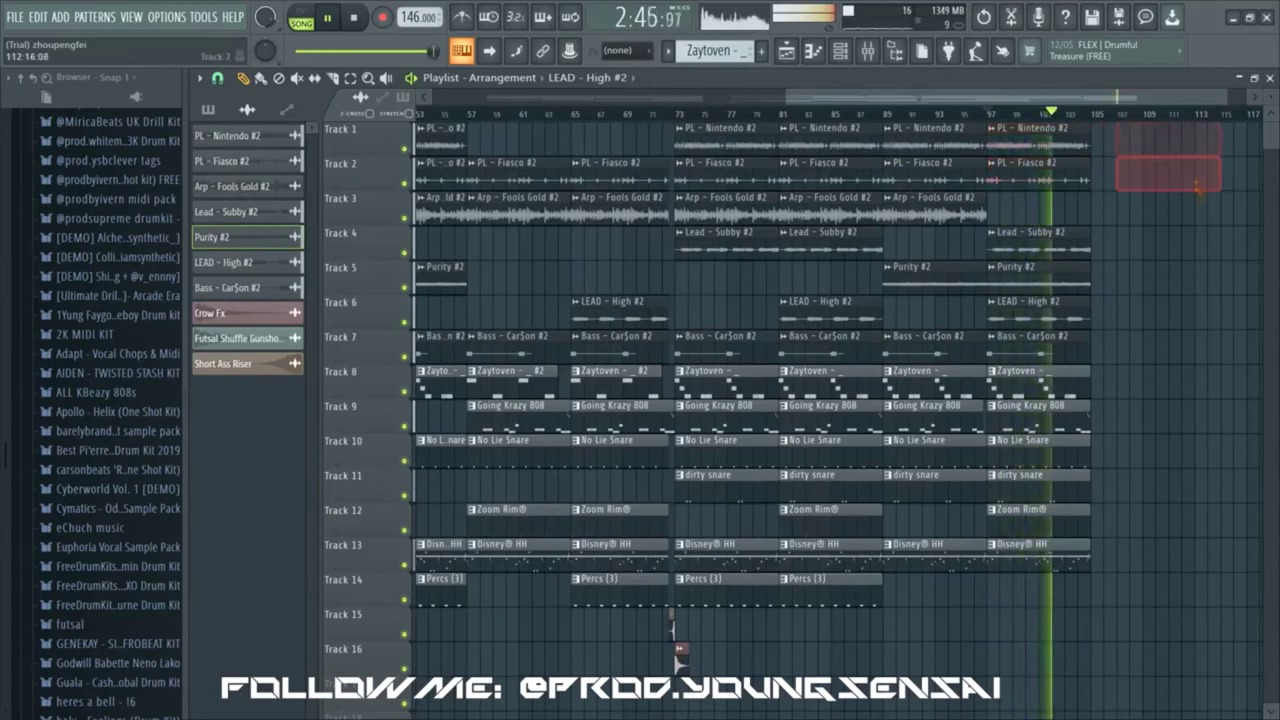
- Copy the PL - Fiasco #2 and Arp - Fools Gold #2 clips to bar 105 as the start of the outro
drag(928, 209, 1143, 181)
scroll(1113, 200, down, 3)
click(569, 651)
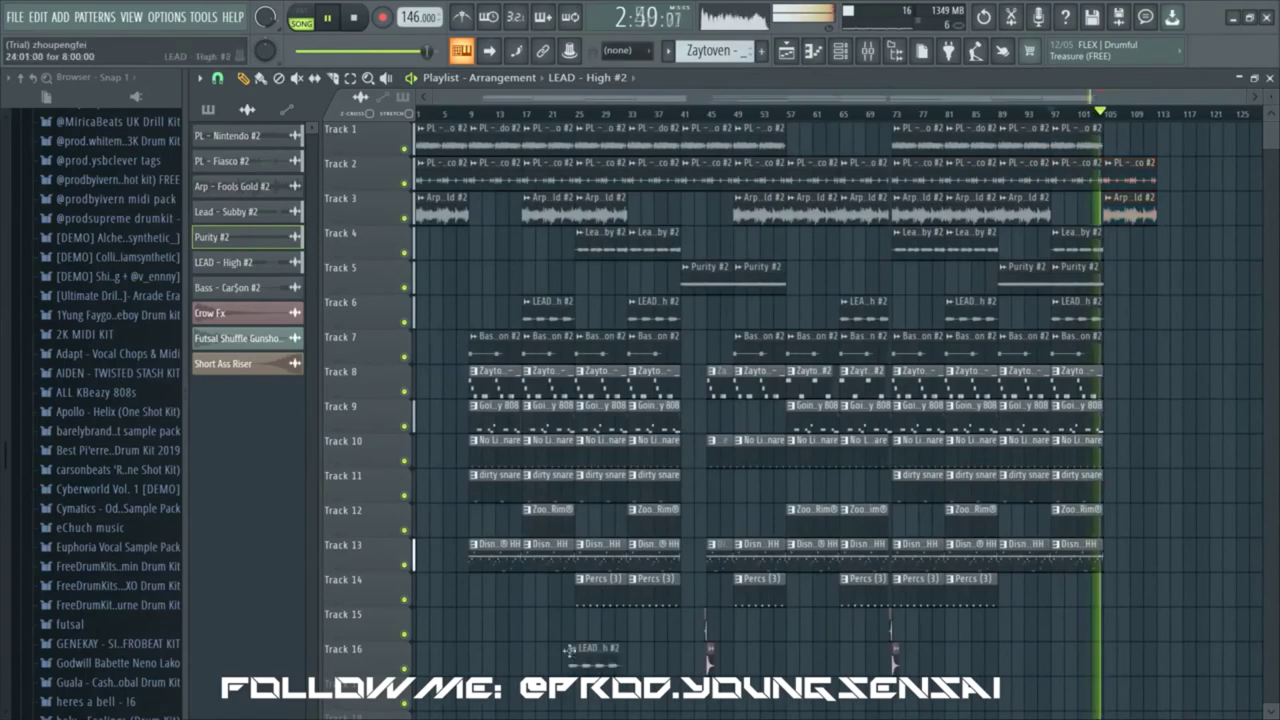
right_click(584, 662)
click(578, 661)
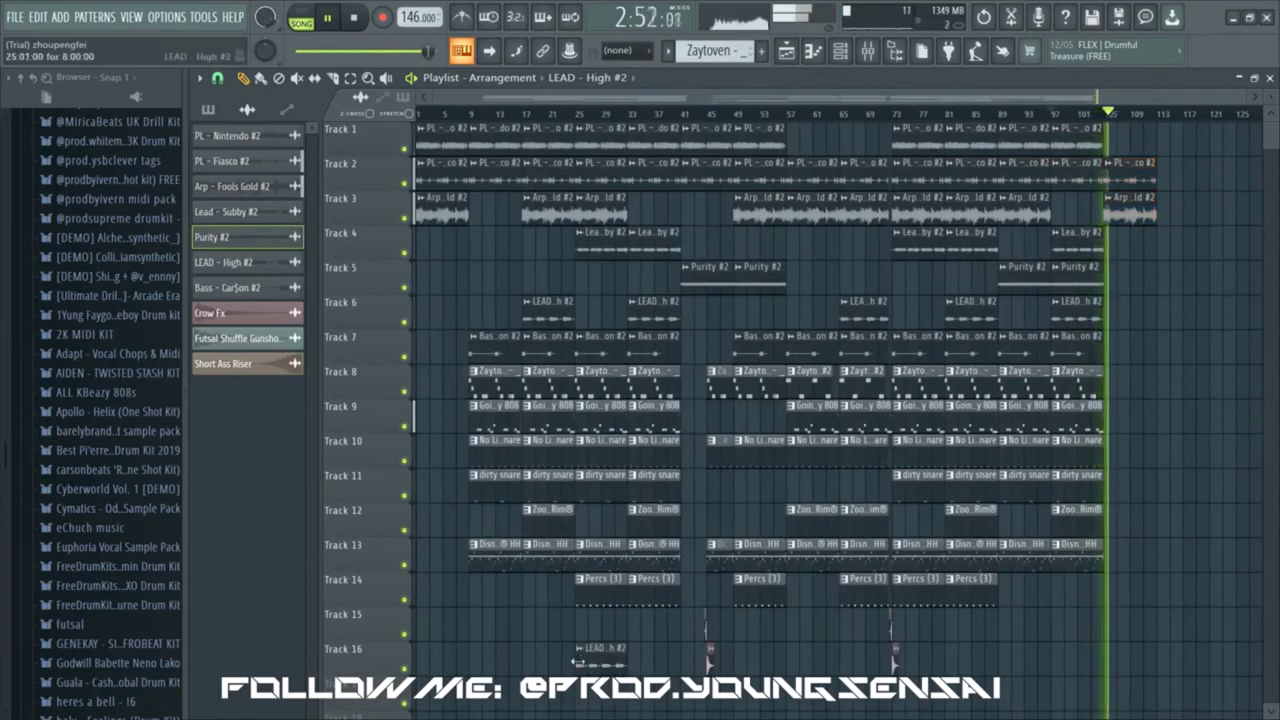
right_click(594, 664)
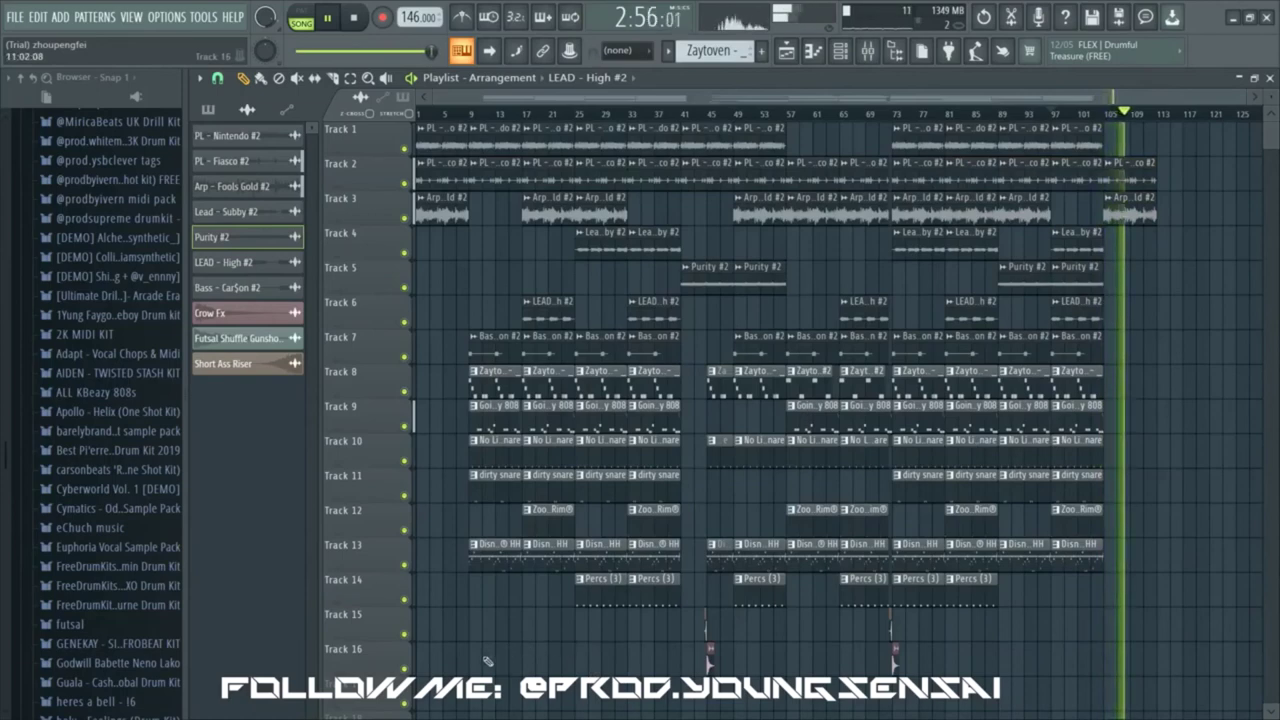
- Place a PL - Nintendo #2 clip at bar 113 and copy Arp - Fools Gold #2 from bar 105 to bar 113
click(1075, 135)
click(1197, 140)
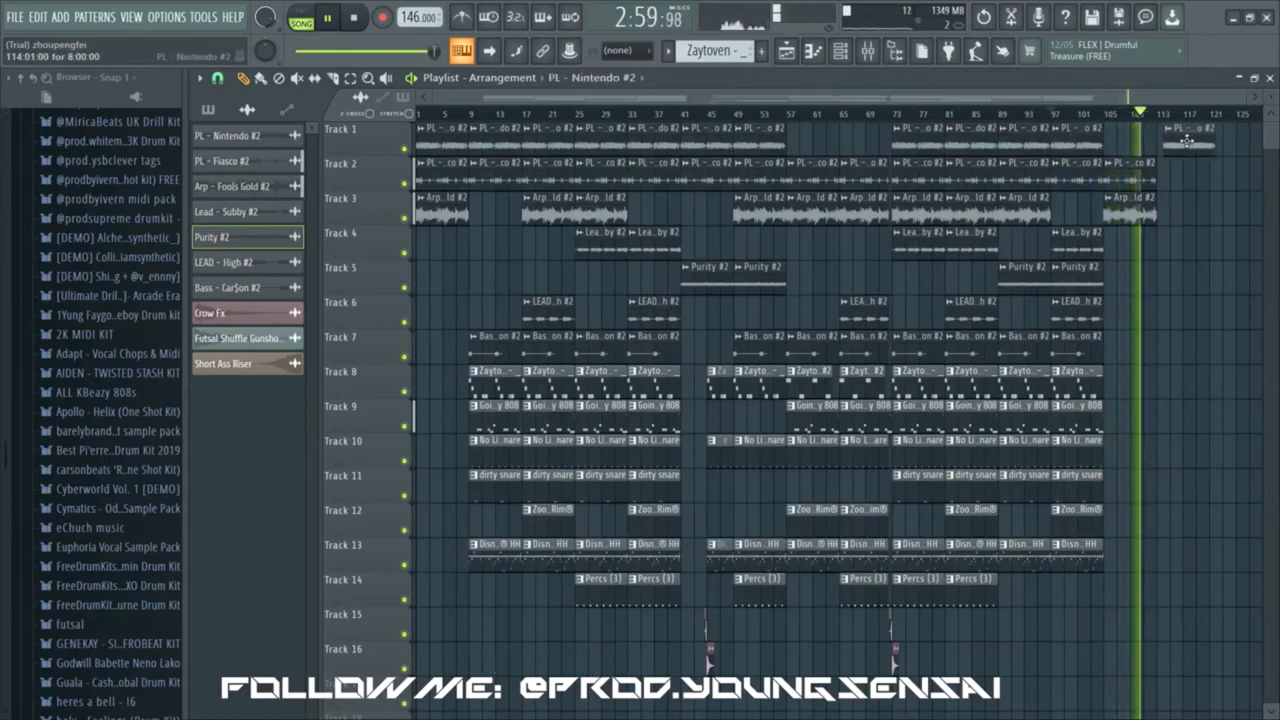
drag(1138, 209, 1186, 223)
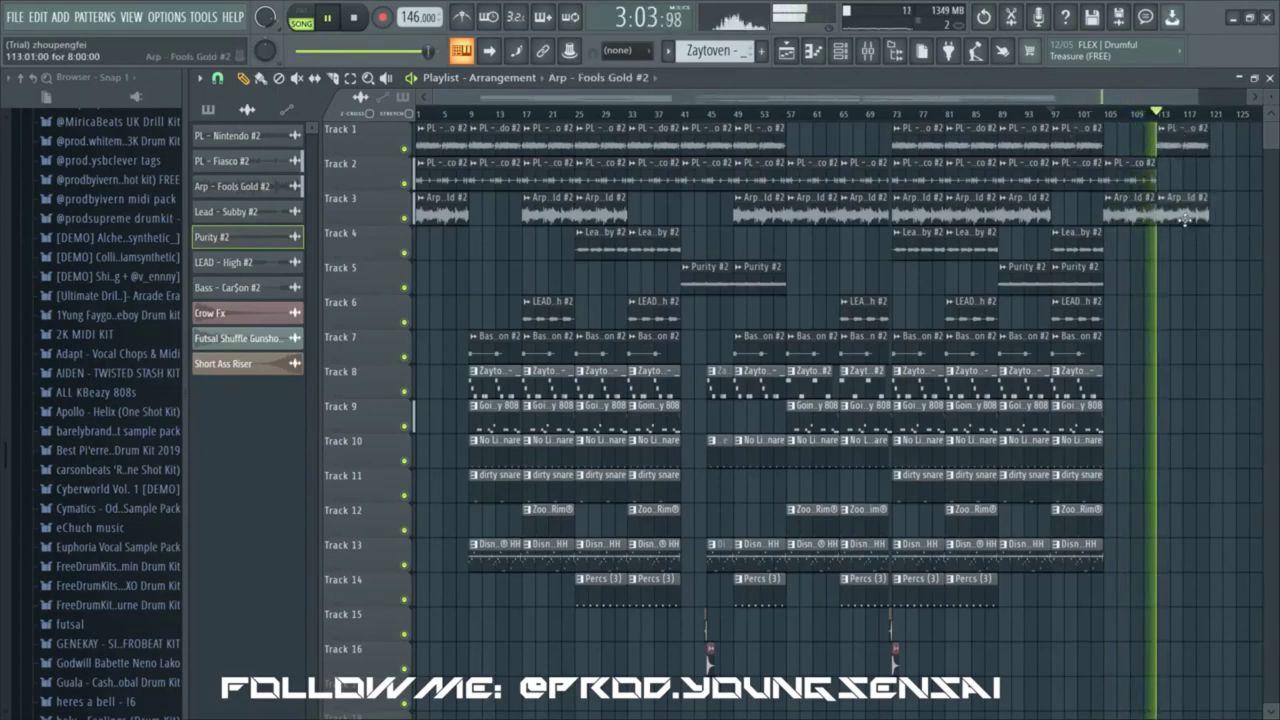
- Check the mixer levels, remove the Arp - Fools Gold #2 clip at bar 113, and copy PL - Fiasco #2 from bar 105 to 113
click(879, 57)
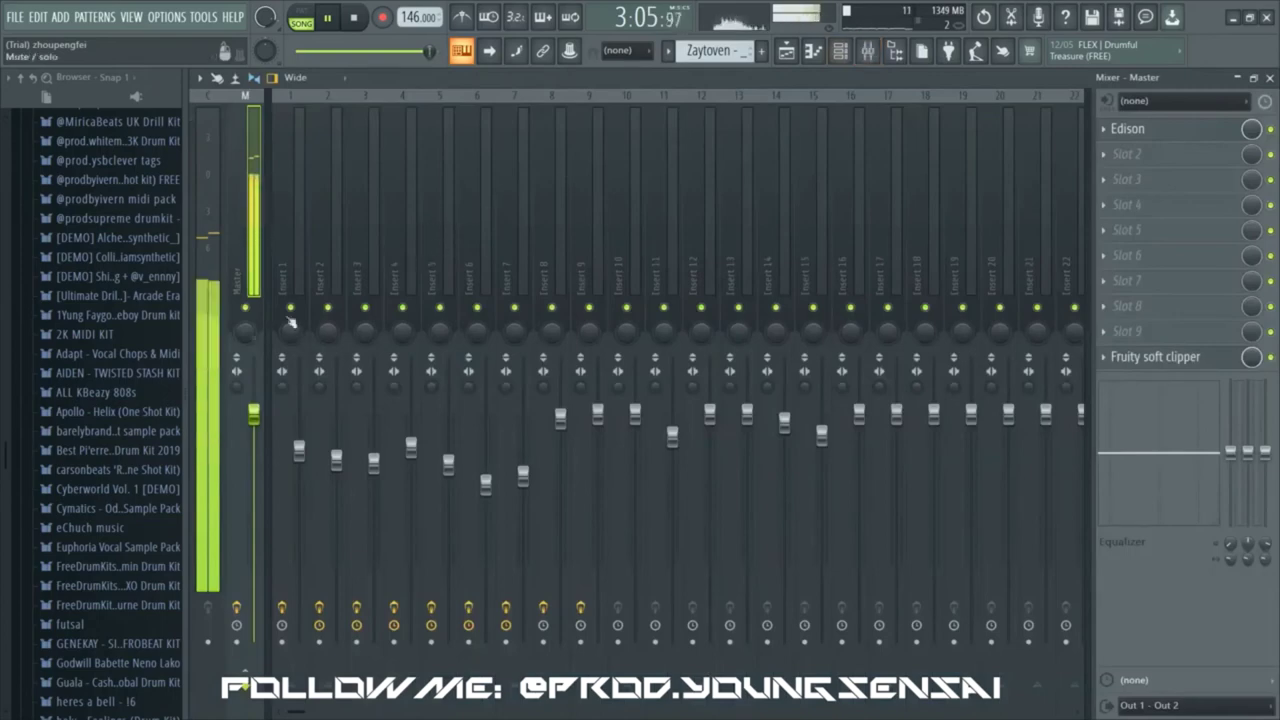
click(786, 51)
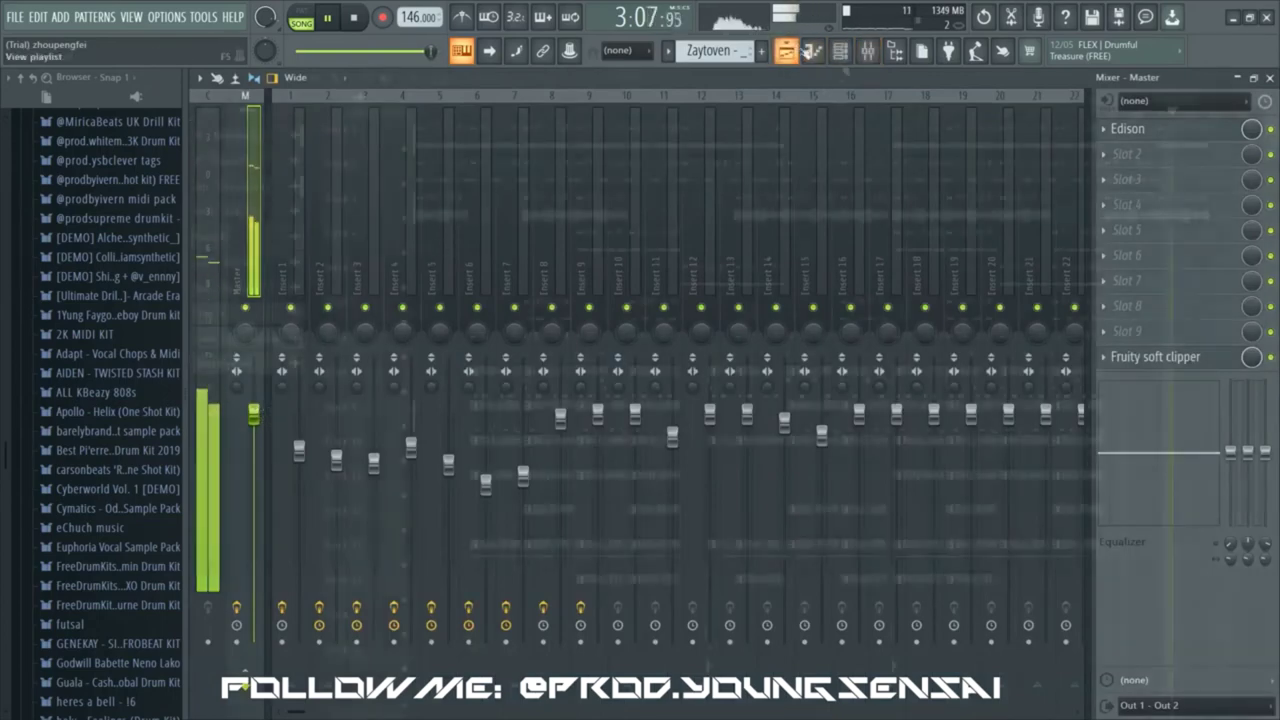
right_click(1200, 208)
drag(1135, 180, 1194, 186)
- Create an automation clip for the master volume and shape a fade-out from bar 113 to bar 121
key(F9)
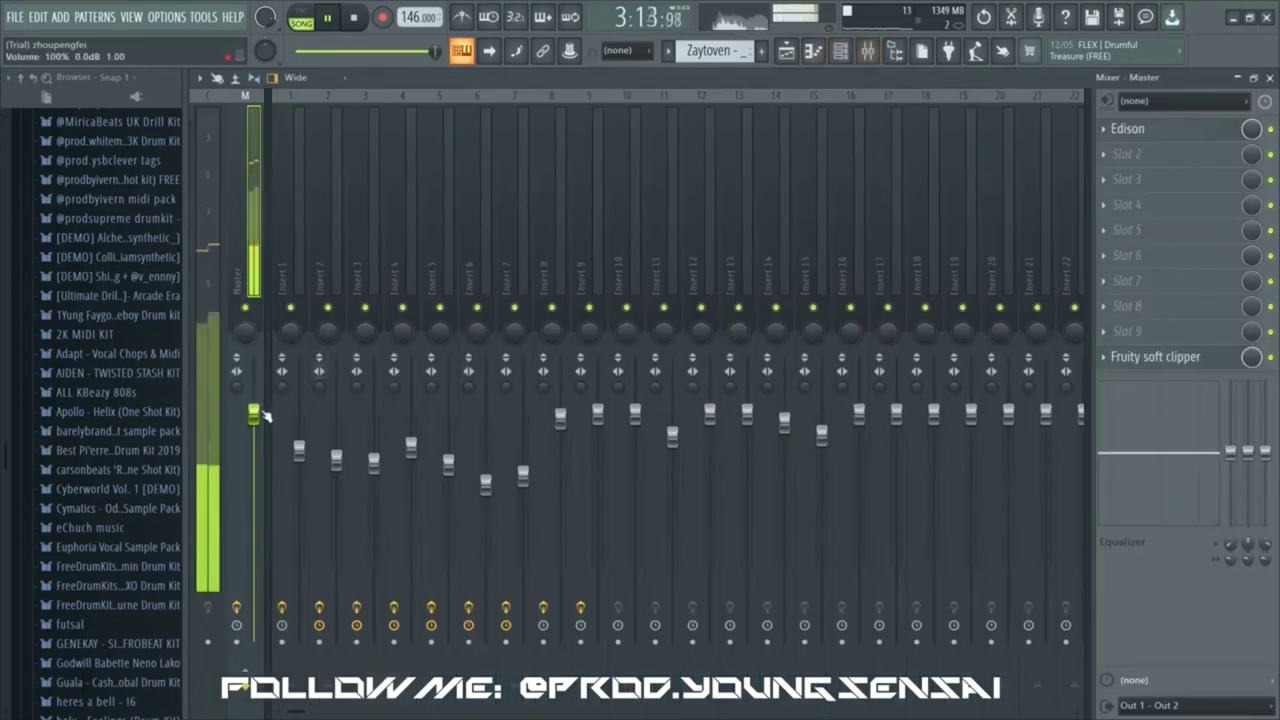
right_click(256, 414)
click(330, 523)
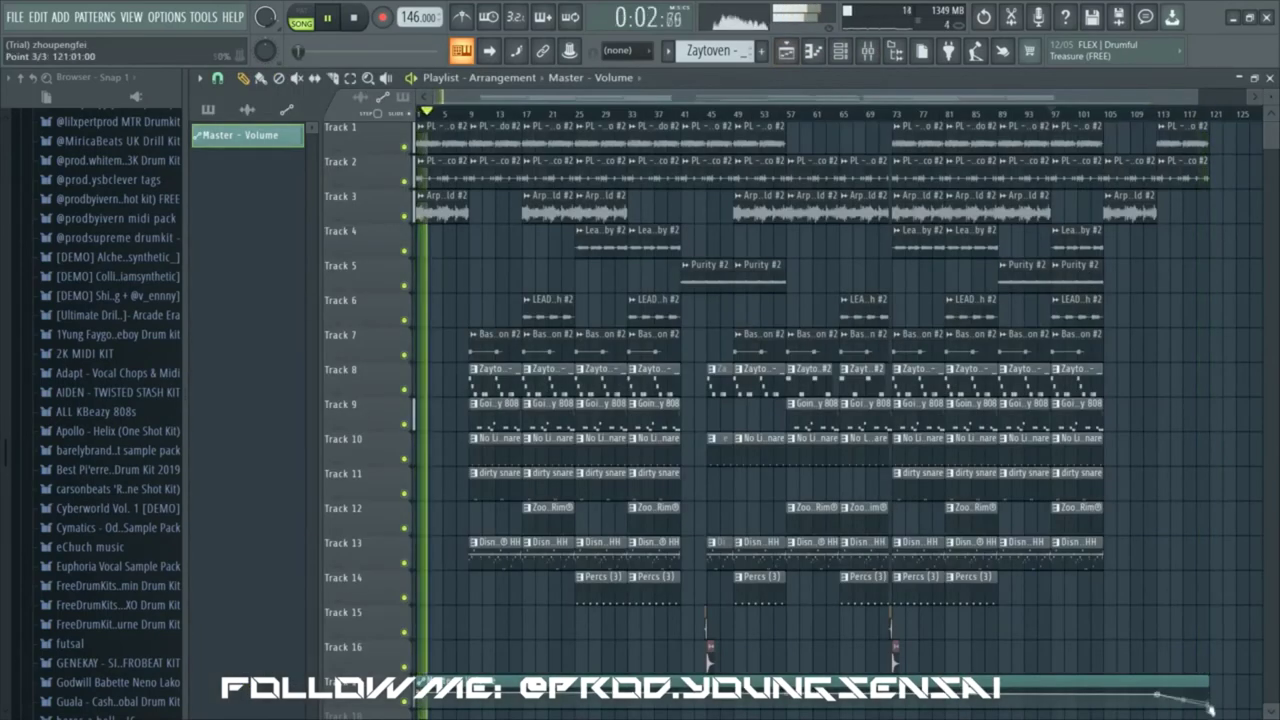
- Set the master volume automation point at bar 113 to 0.8
right_click(1159, 695)
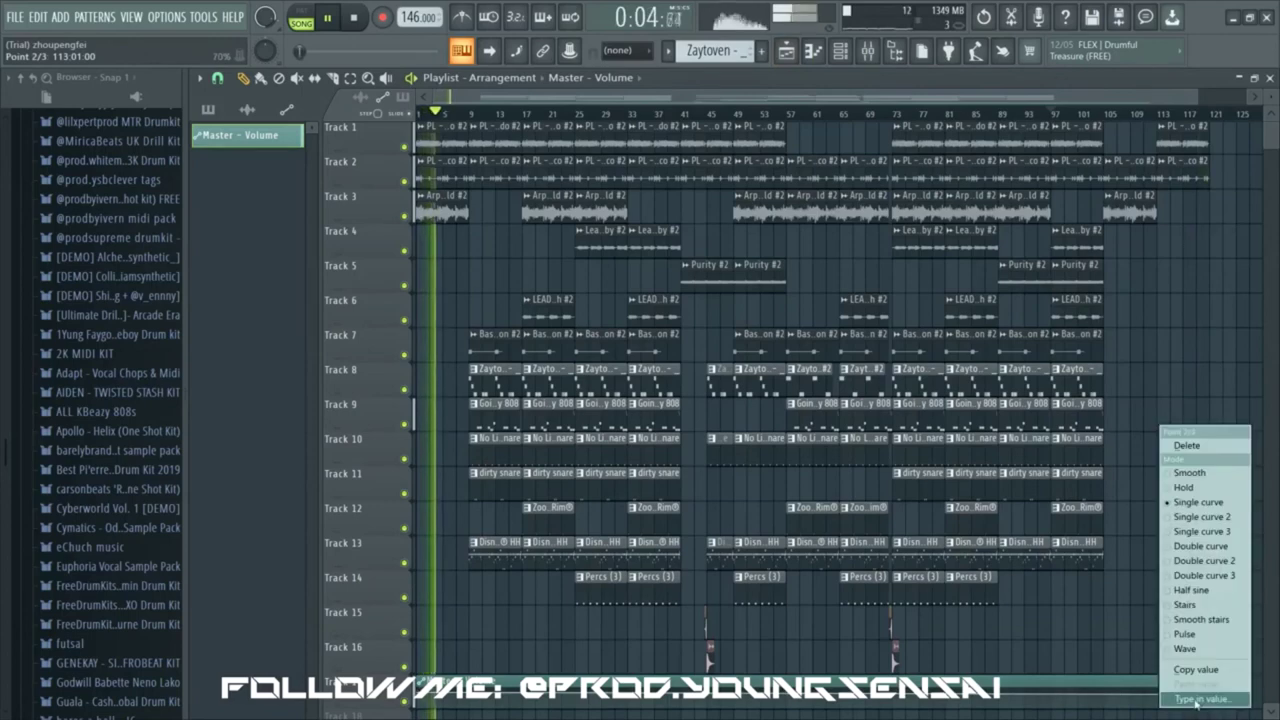
click(1187, 698)
text(0)
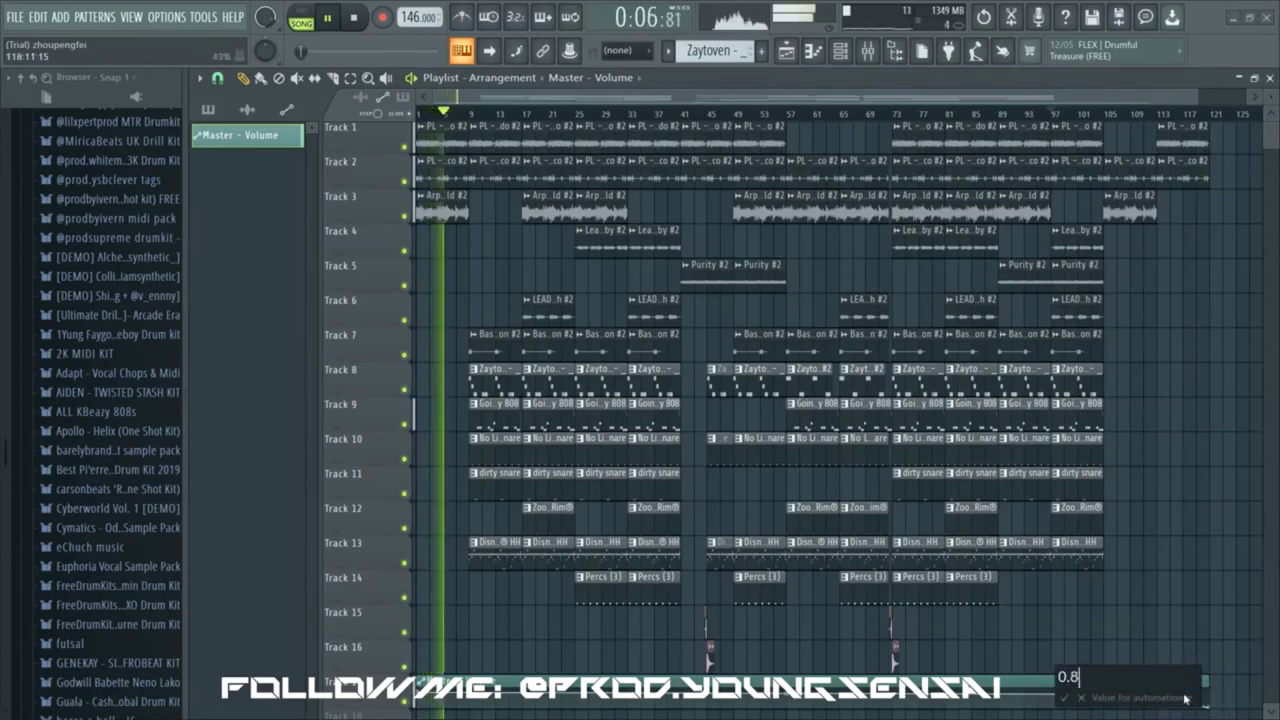
text(.8)
key(Return)
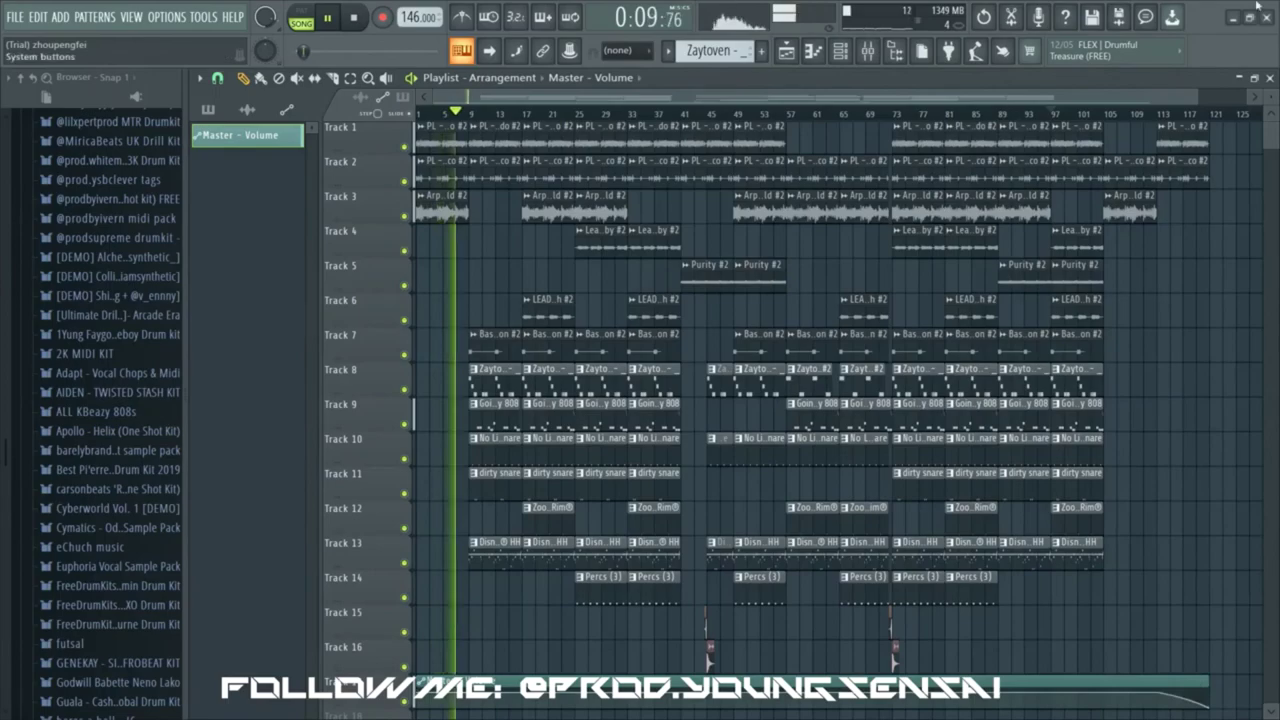